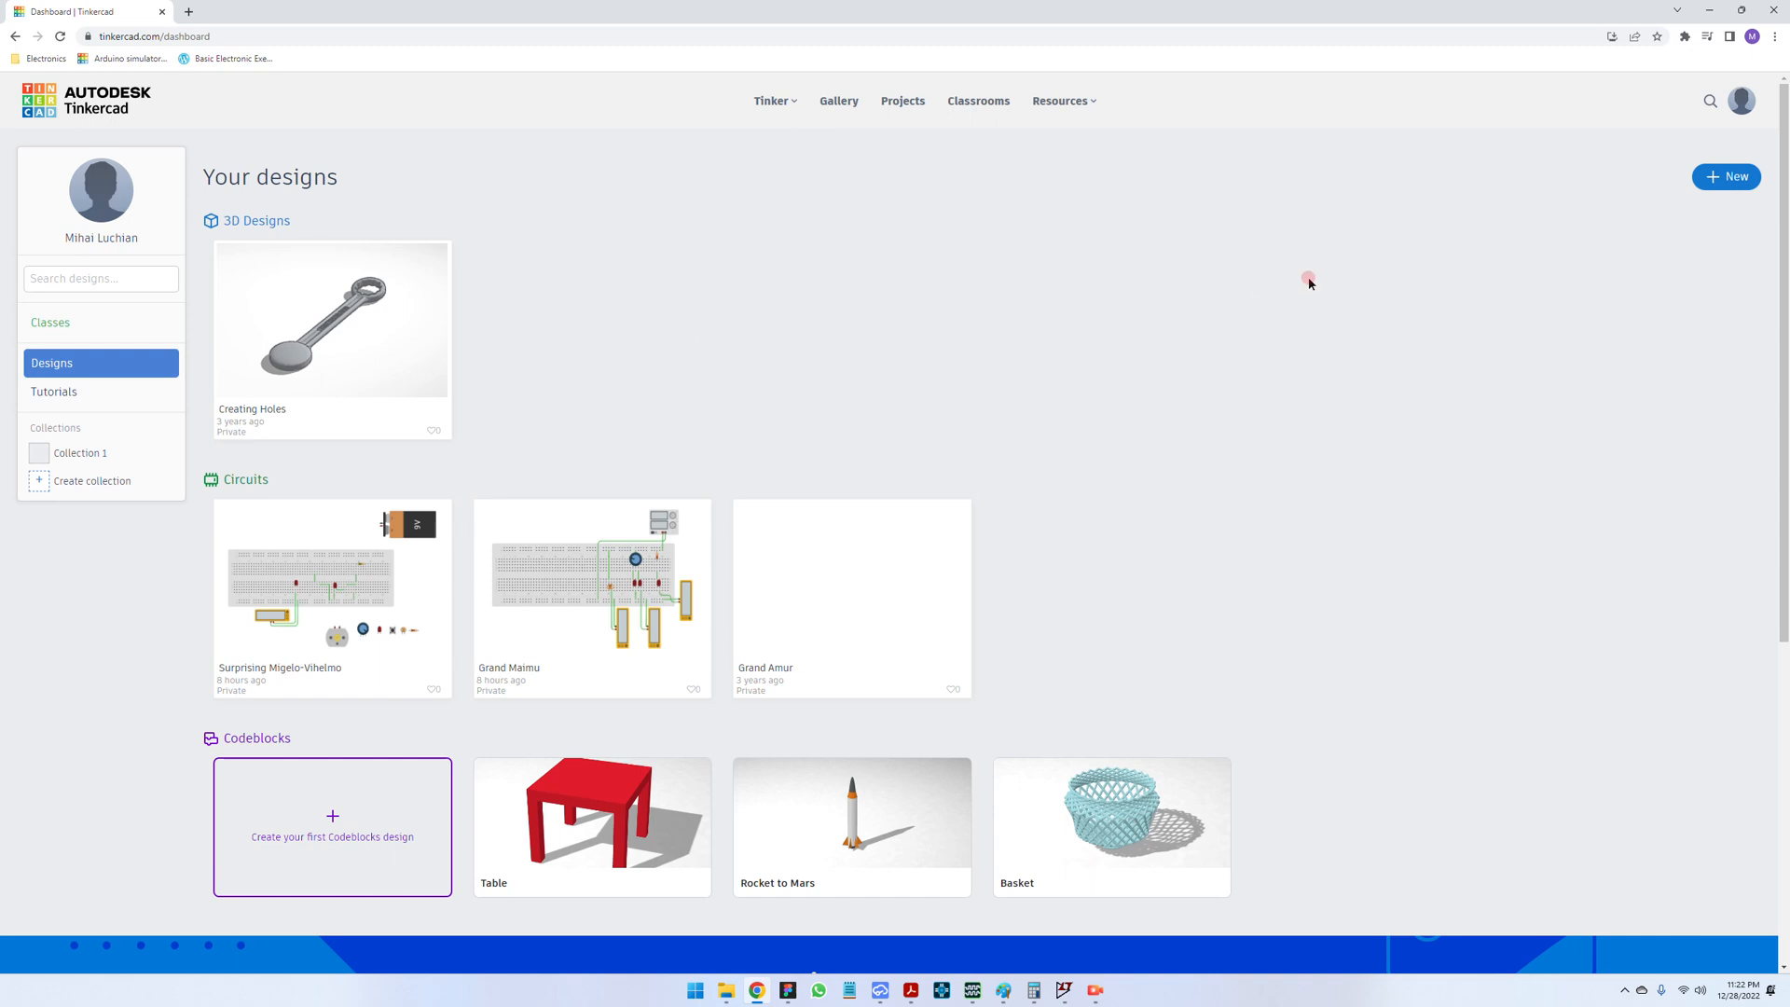
- Create a new circuit design and list all available components
{"action": "left_click", "coordinate": [1735, 182]}
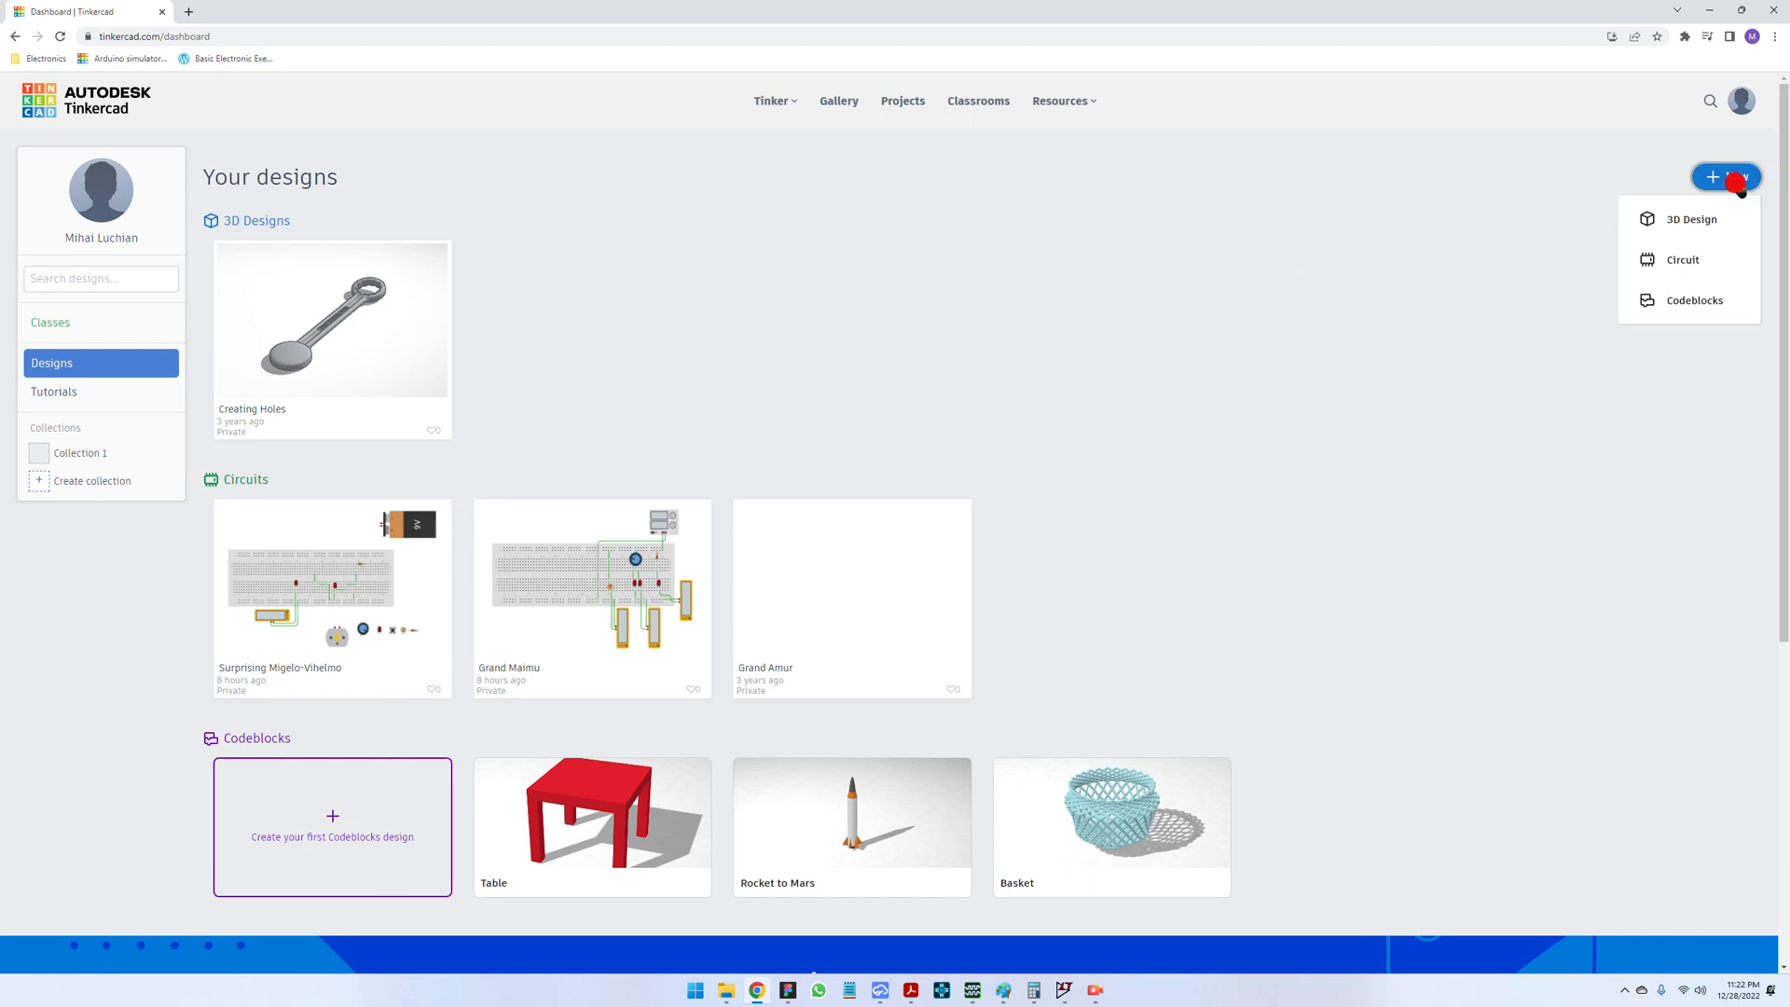
{"action": "left_click", "coordinate": [1698, 272]}
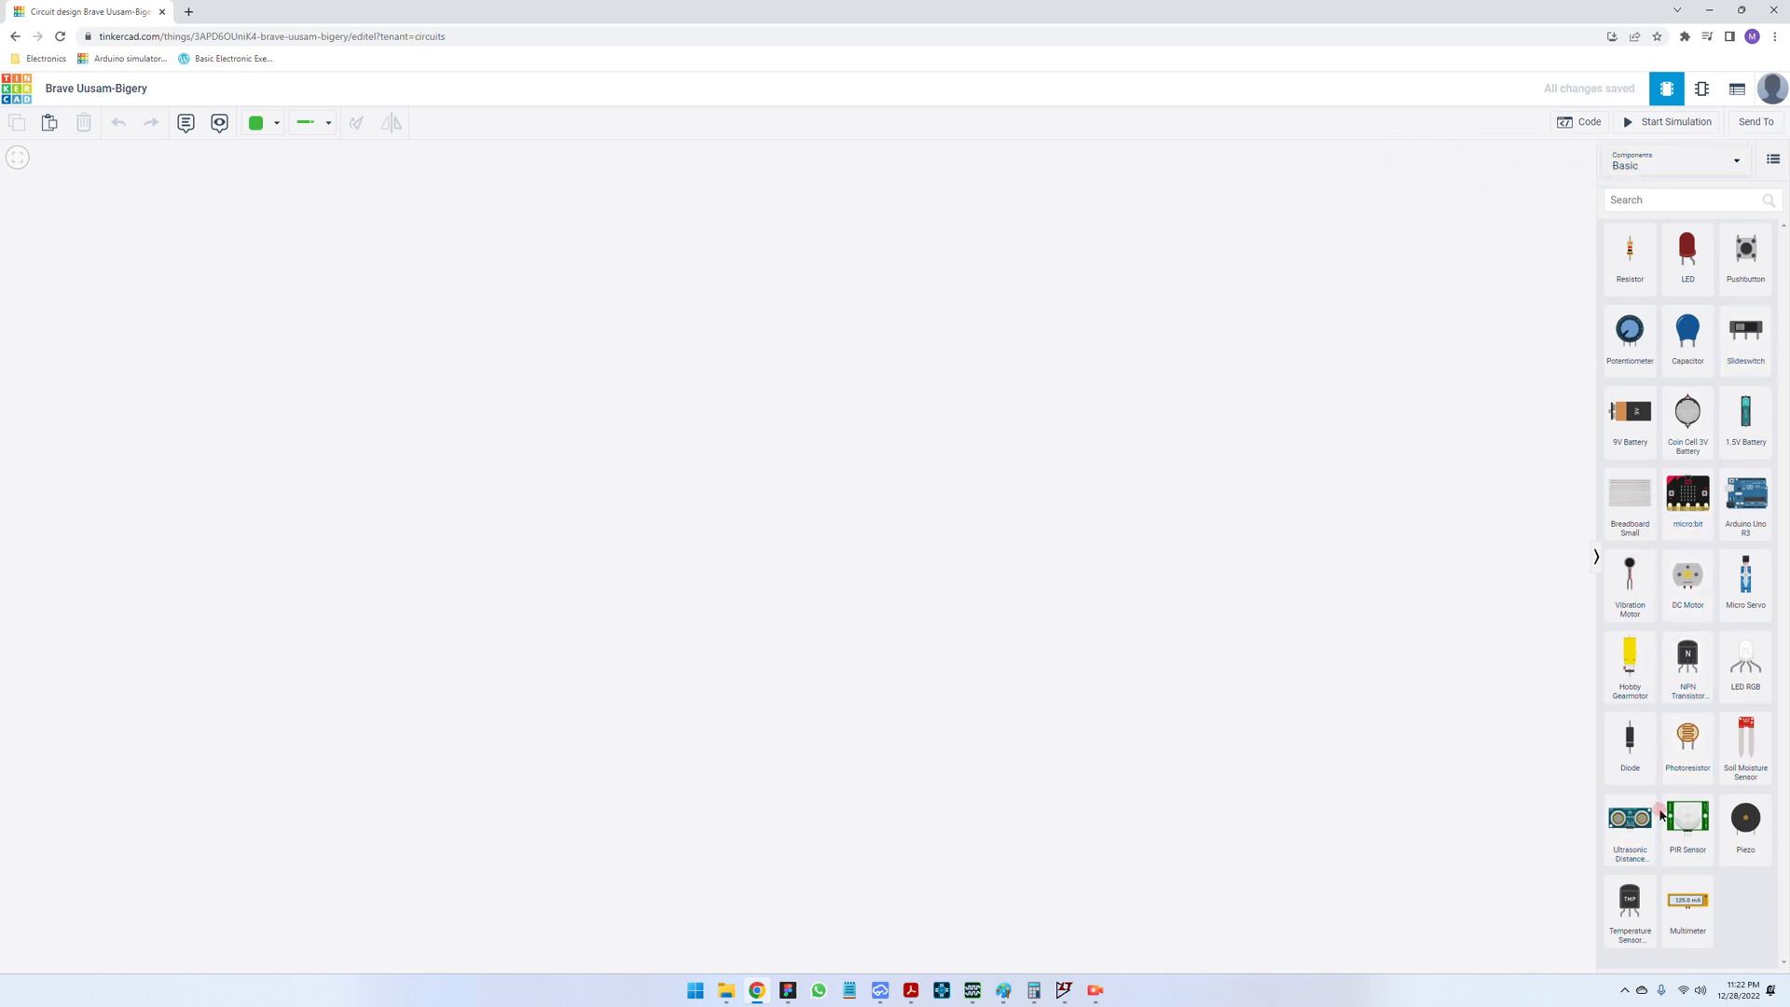
{"action": "left_click", "coordinate": [1678, 165]}
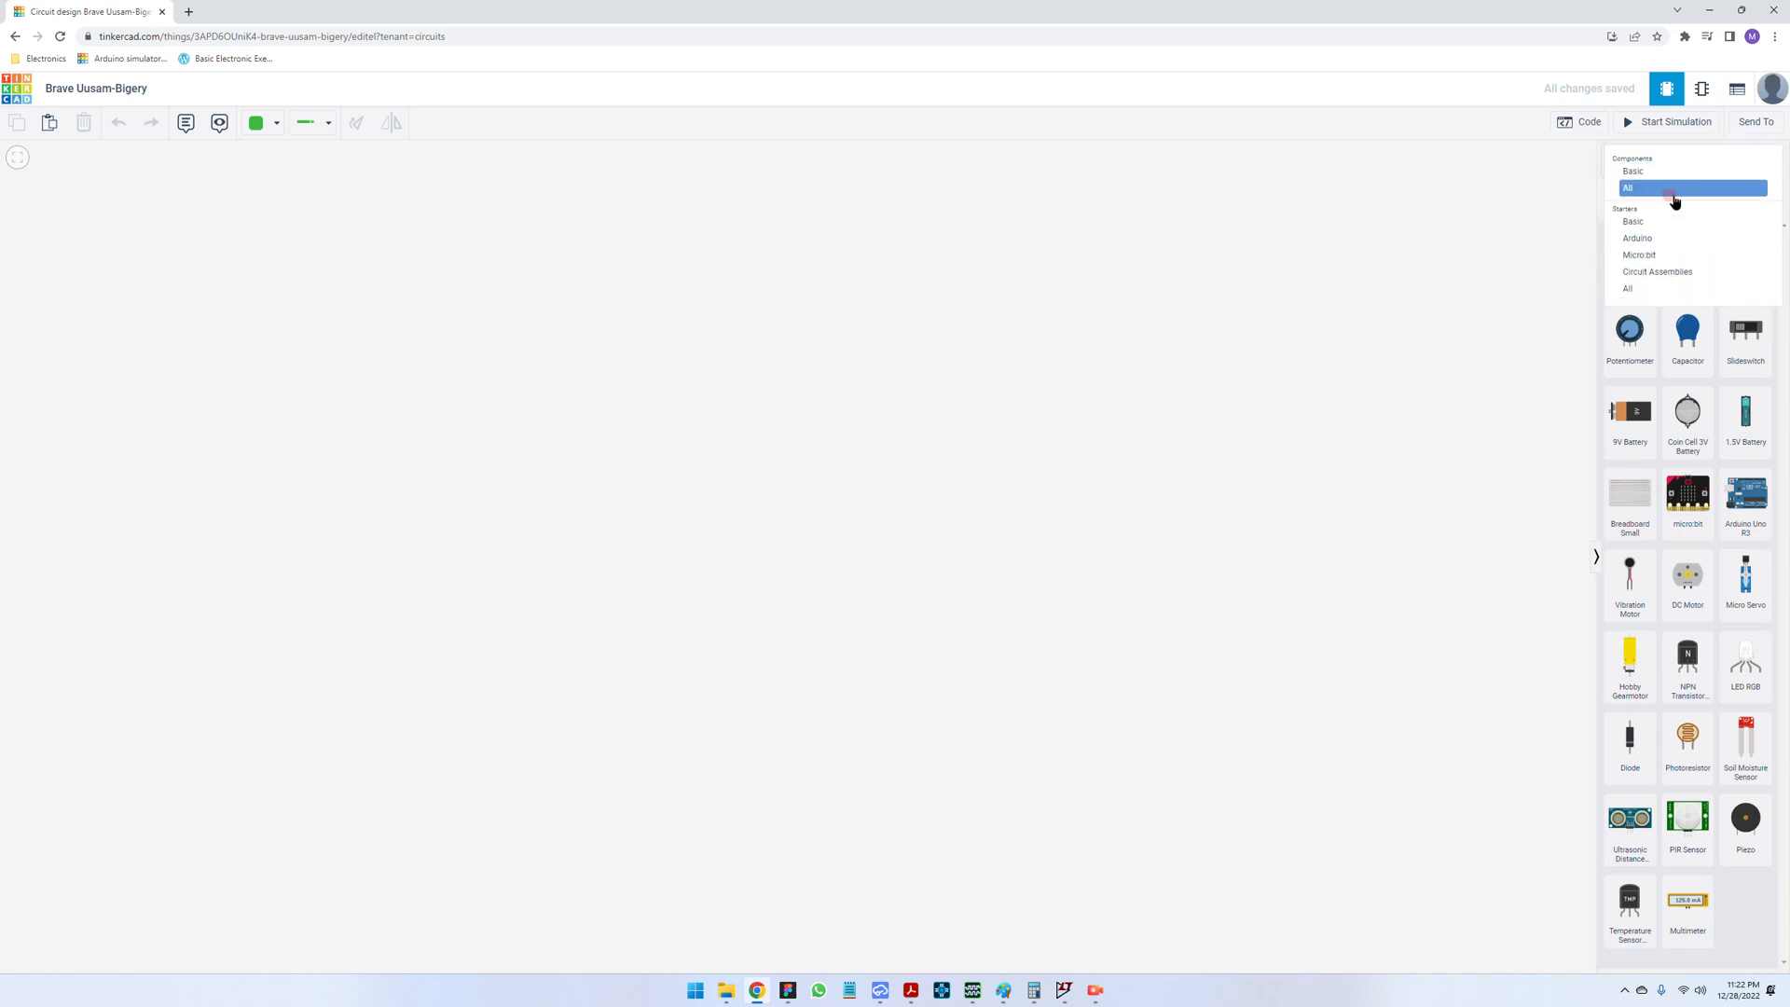
{"action": "left_click", "coordinate": [1672, 189]}
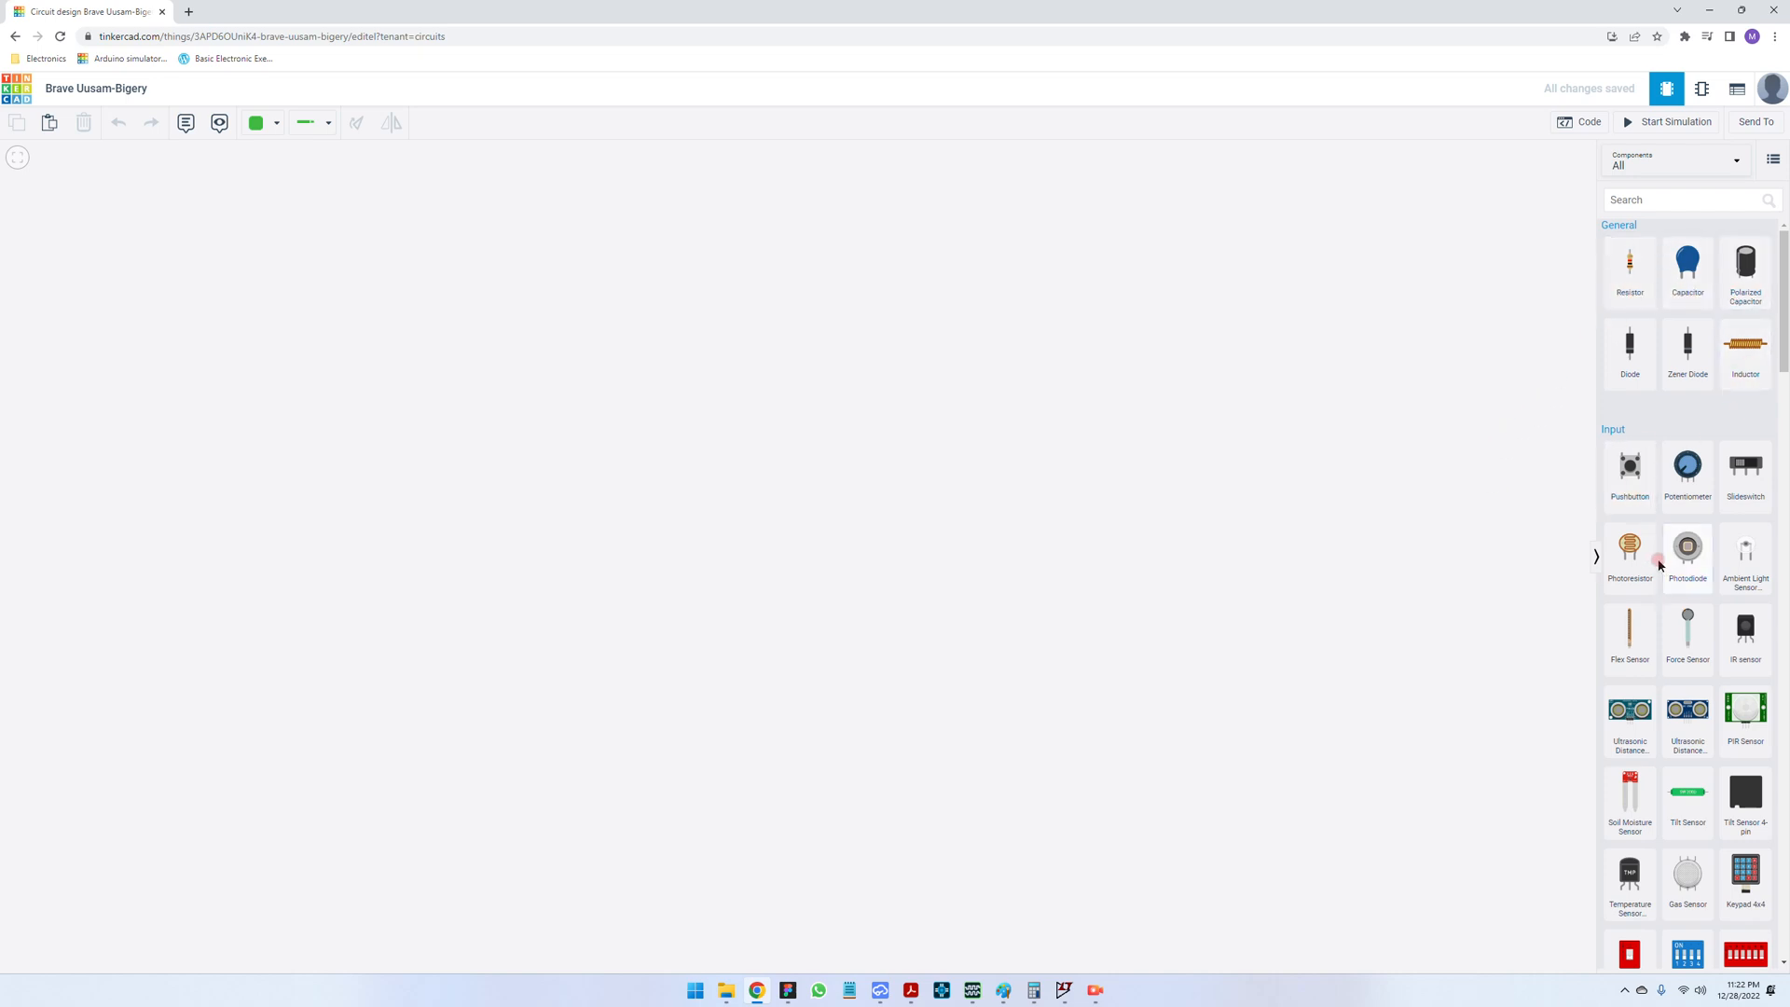
- Find the Power Supply among the instruments and place one in the upper middle of the empty workspace
{"action": "scroll", "coordinate": [1649, 429], "scroll_direction": "down", "scroll_amount": 3}
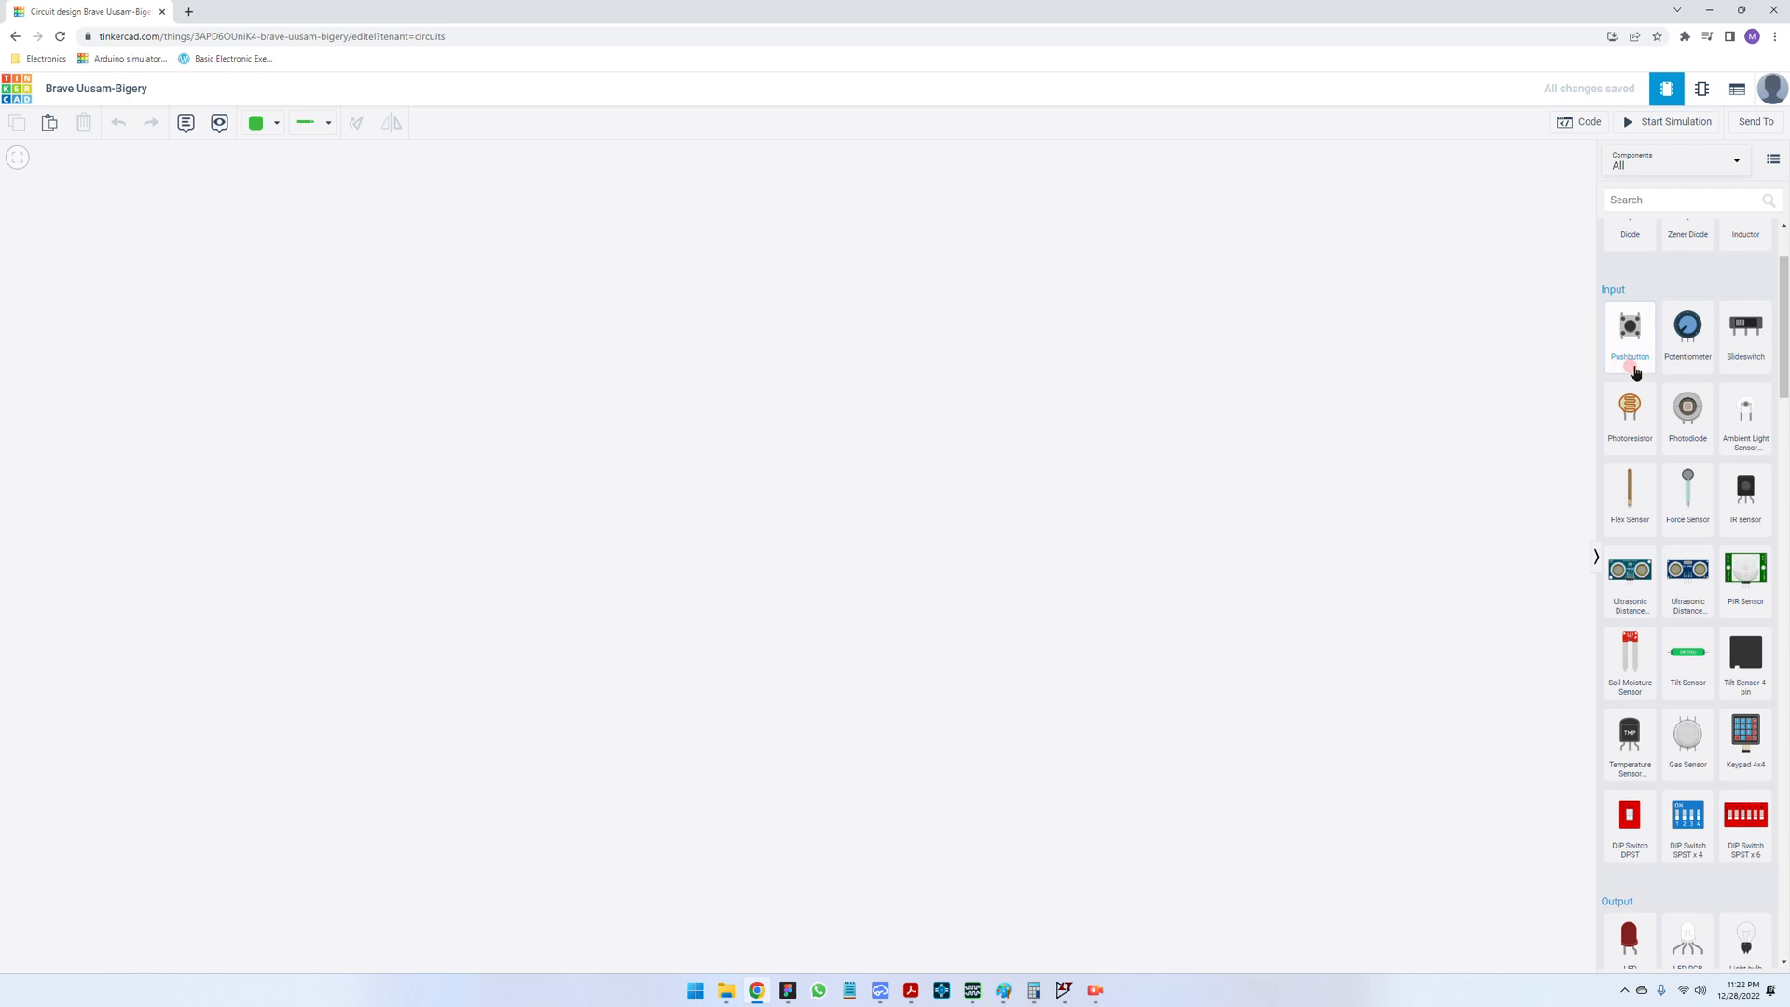
{"action": "scroll", "coordinate": [1679, 566], "scroll_direction": "down", "scroll_amount": 2}
{"action": "scroll", "coordinate": [1679, 566], "scroll_direction": "down", "scroll_amount": 2}
{"action": "scroll", "coordinate": [1693, 373], "scroll_direction": "up", "scroll_amount": 1}
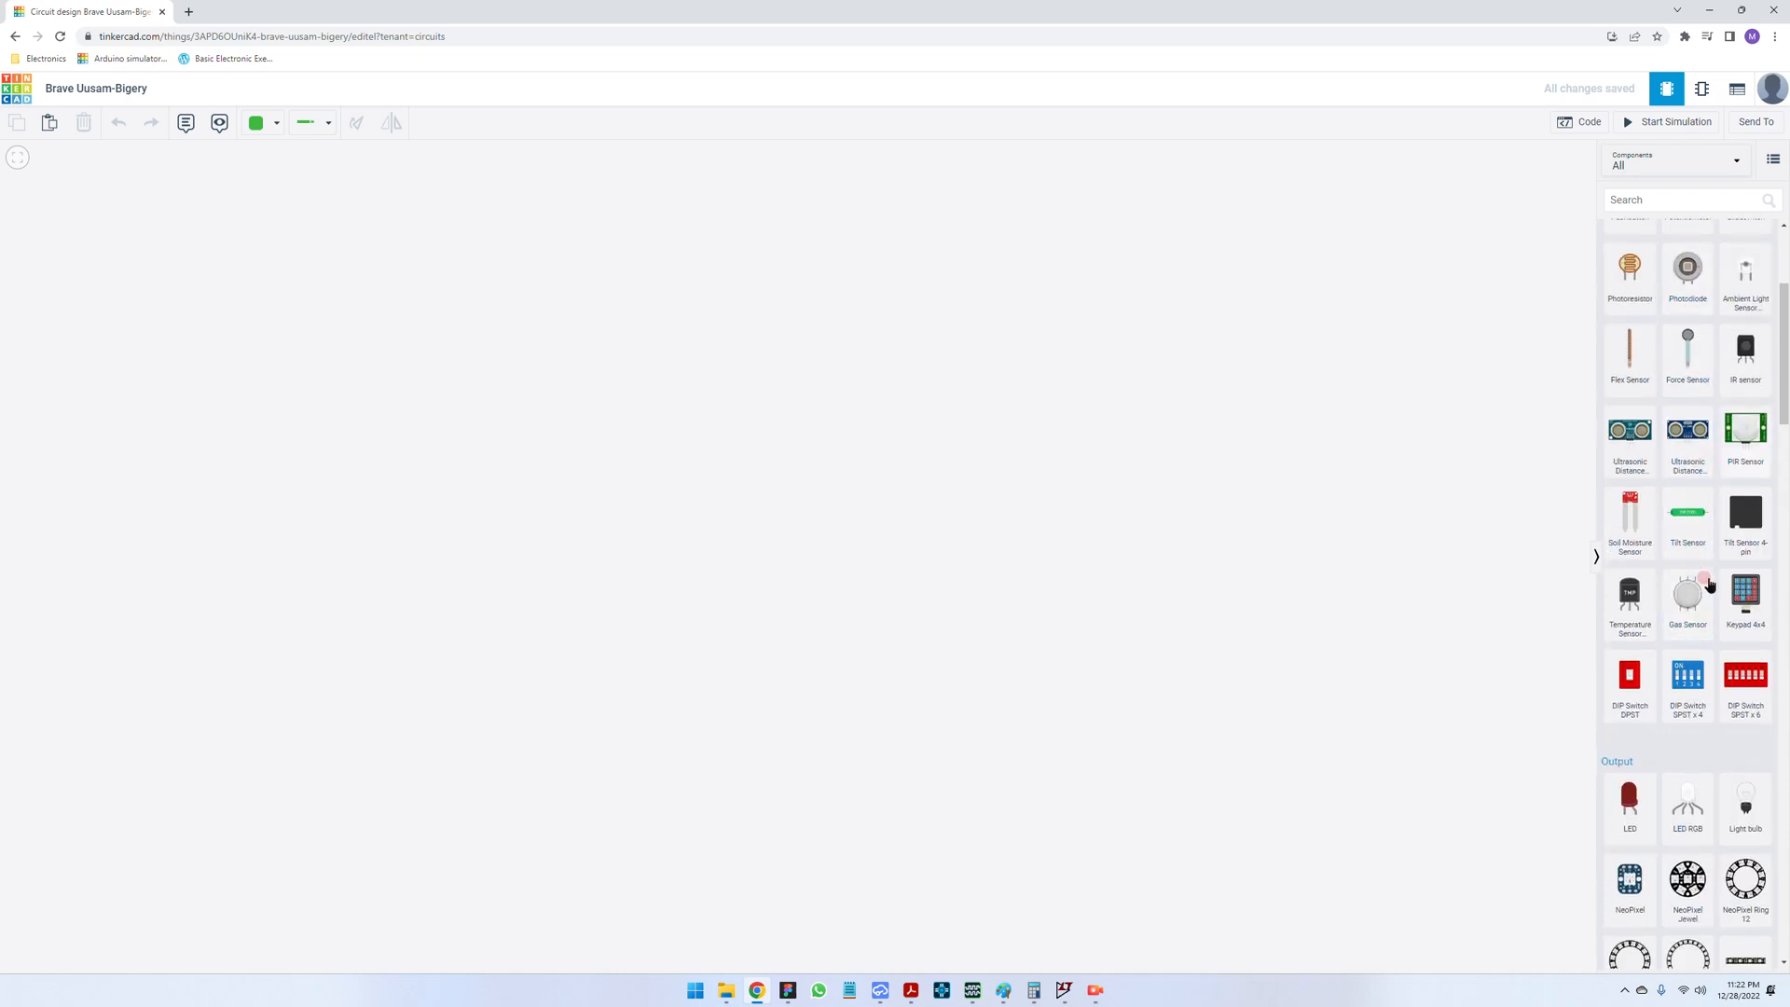
{"action": "scroll", "coordinate": [1684, 765], "scroll_direction": "down", "scroll_amount": 8}
{"action": "scroll", "coordinate": [1684, 767], "scroll_direction": "down", "scroll_amount": 5}
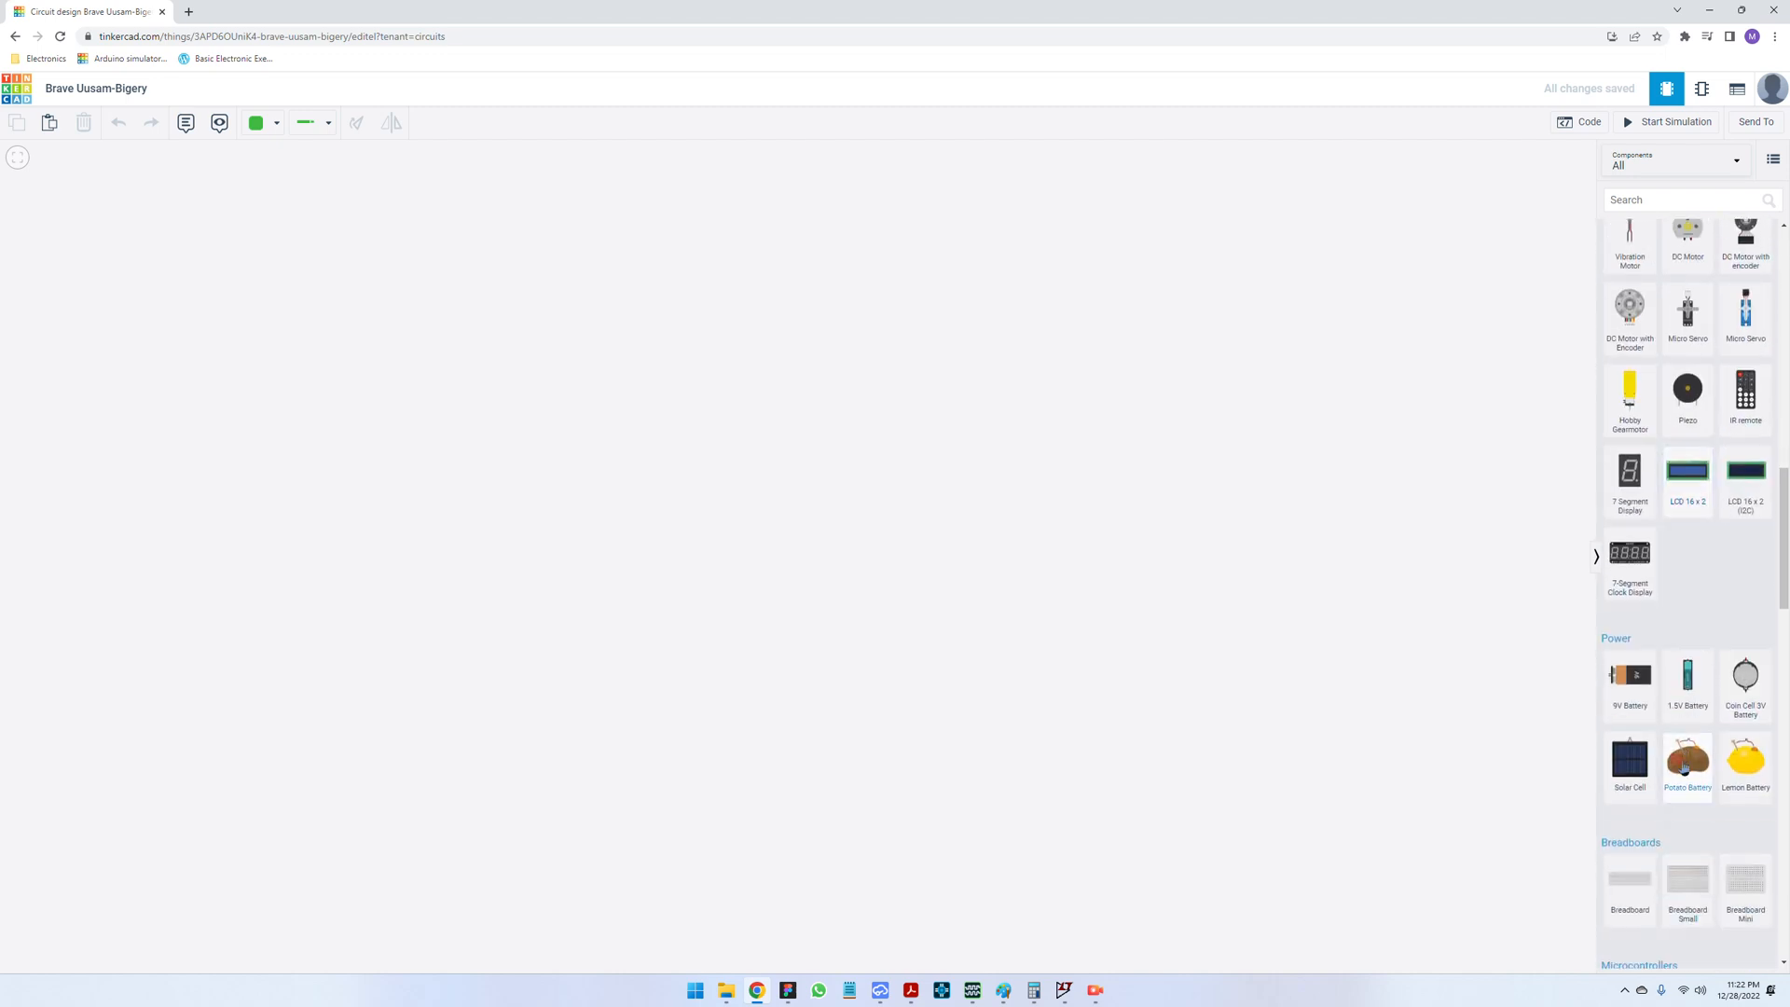
{"action": "scroll", "coordinate": [1681, 761], "scroll_direction": "down", "scroll_amount": 3}
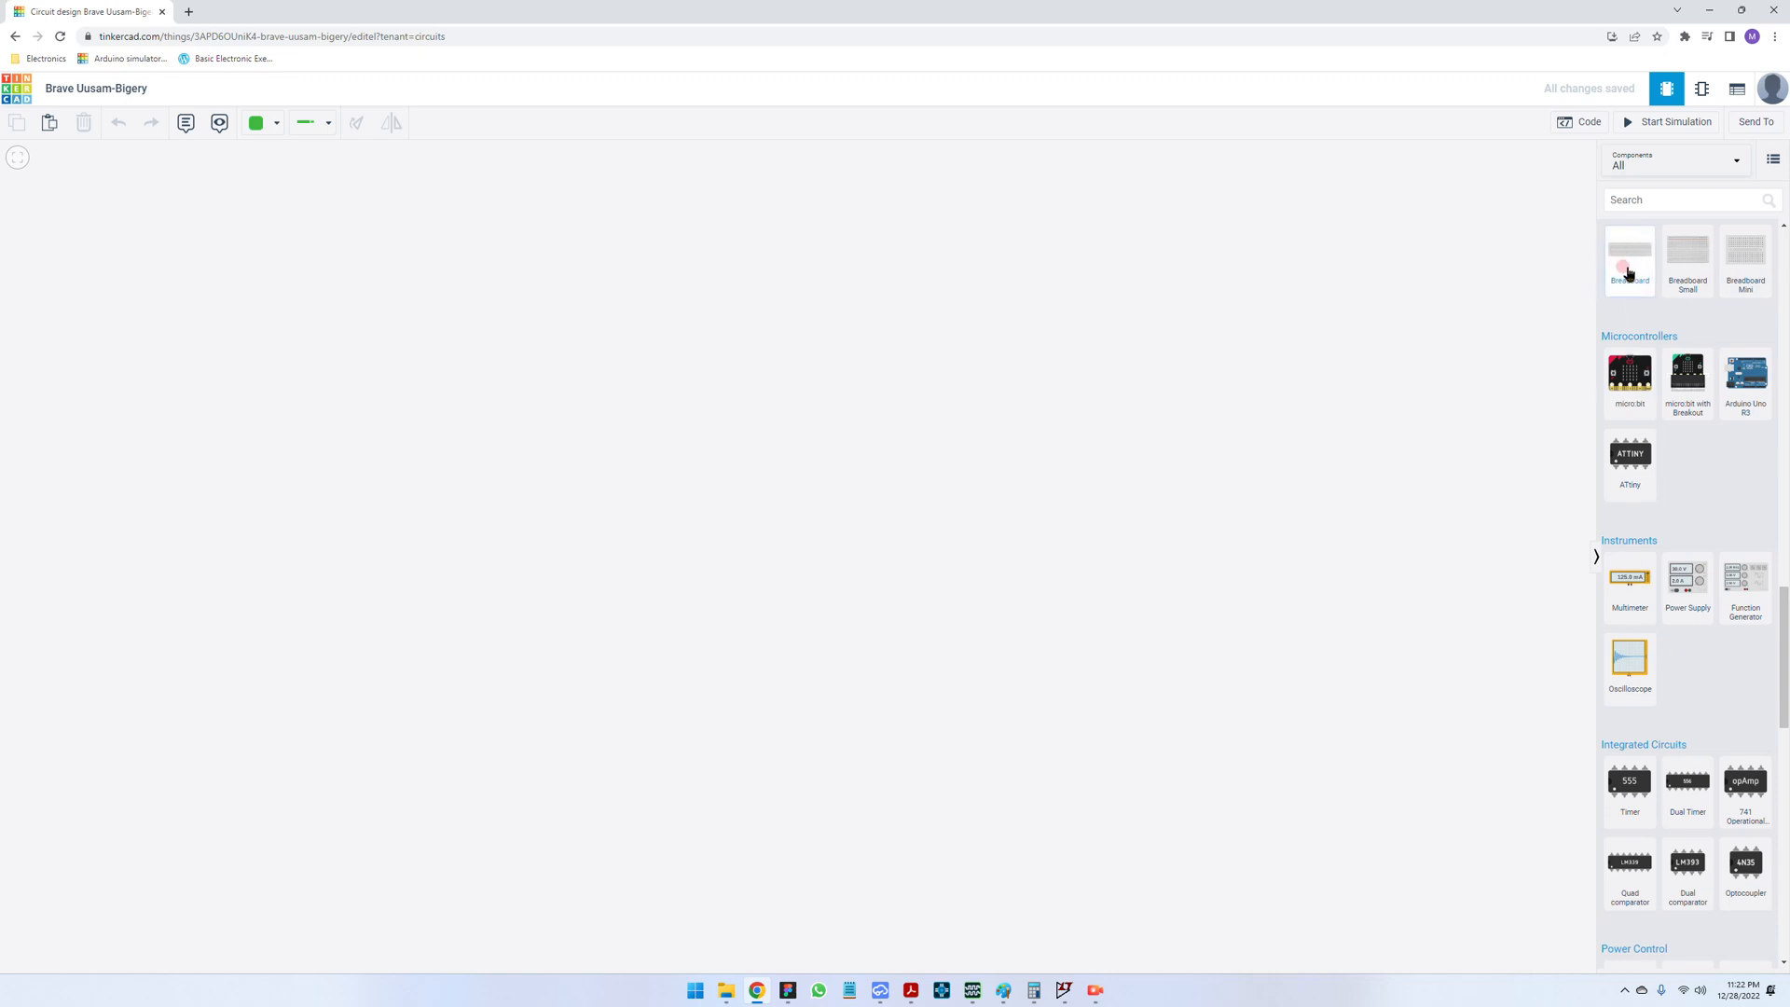
{"action": "left_click_drag", "start_coordinate": [1683, 584], "coordinate": [821, 415]}
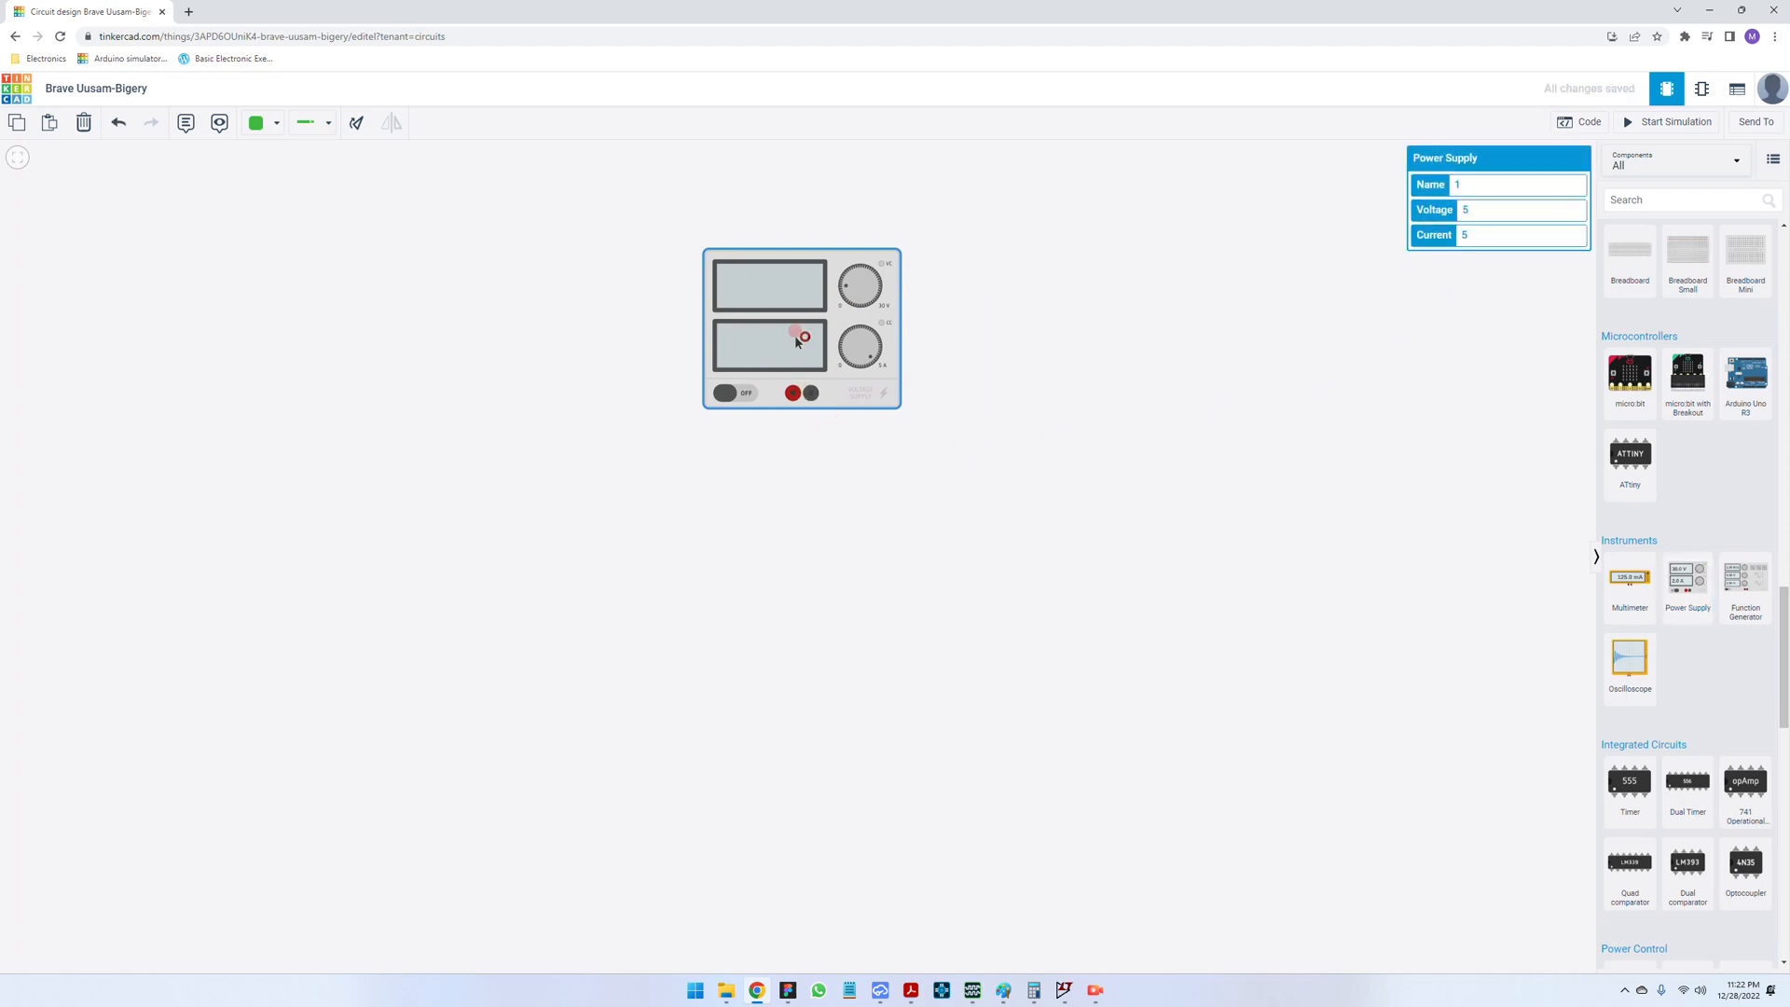
- Set the power supply's voltage to 10 and briefly run the simulation to check its display
{"action": "left_click", "coordinate": [1476, 209]}
{"action": "left_click", "coordinate": [1482, 234]}
{"action": "double_click", "coordinate": [1475, 210]}
{"action": "type", "text": "10"}
{"action": "left_click", "coordinate": [1189, 392]}
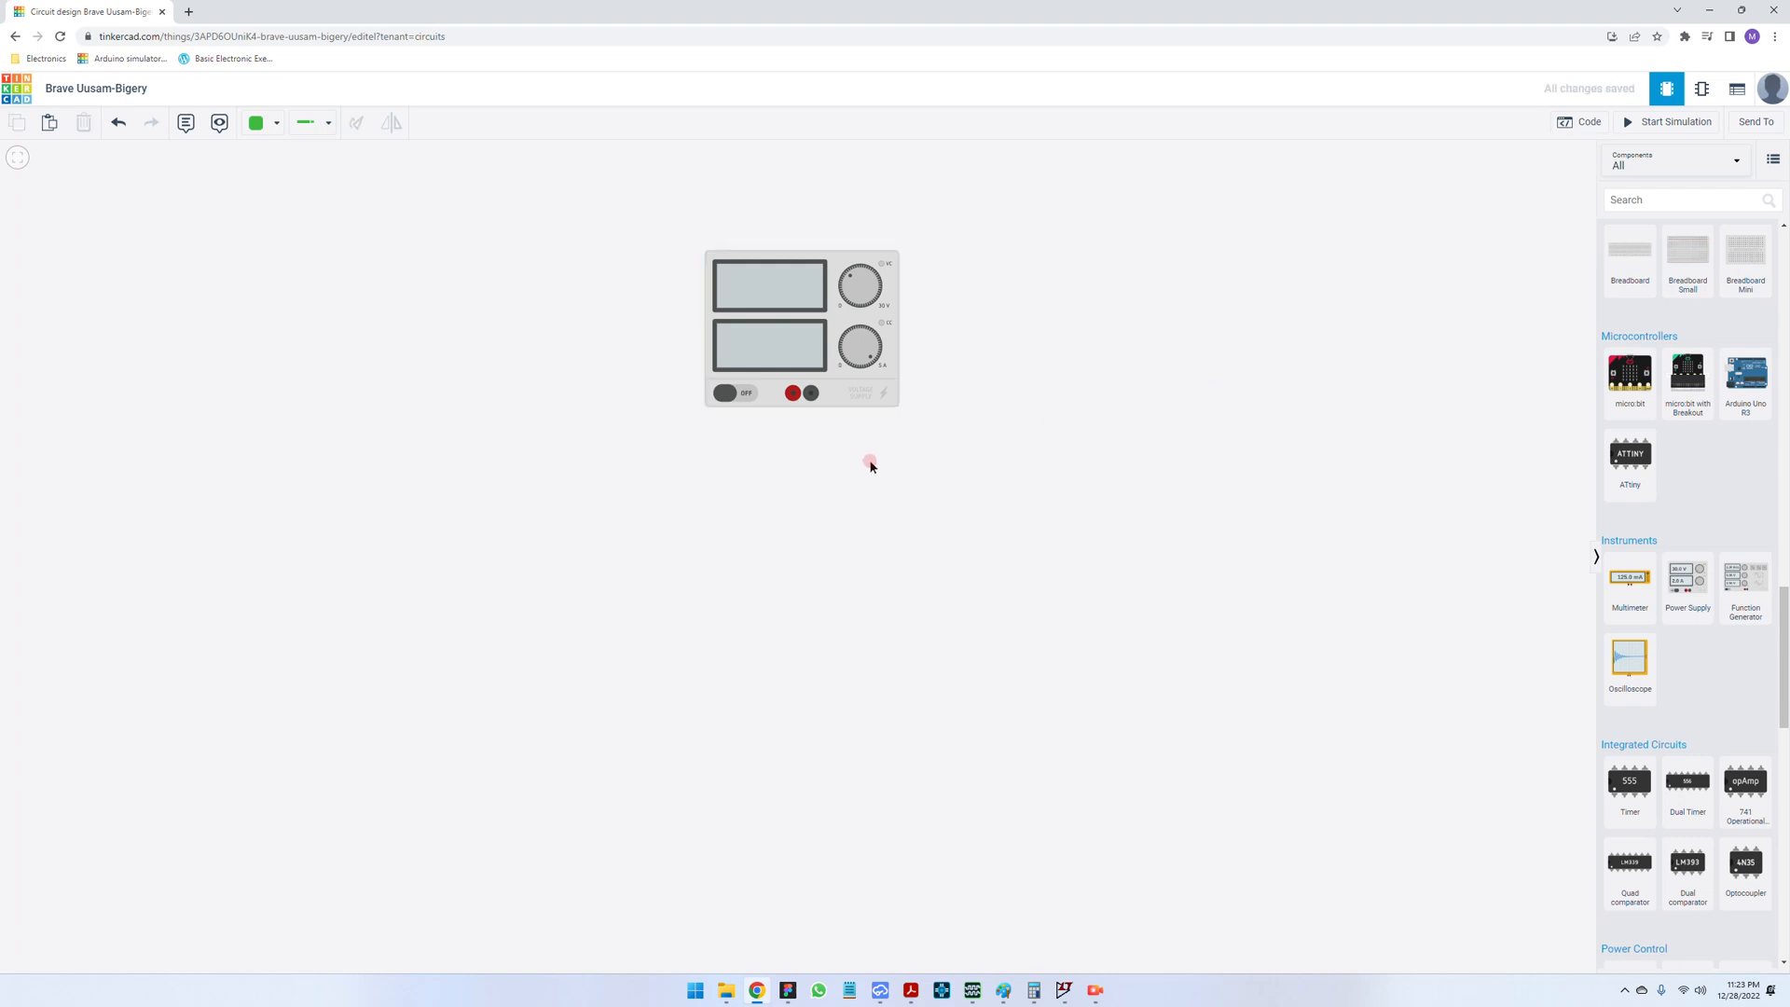
{"action": "left_click", "coordinate": [1627, 125]}
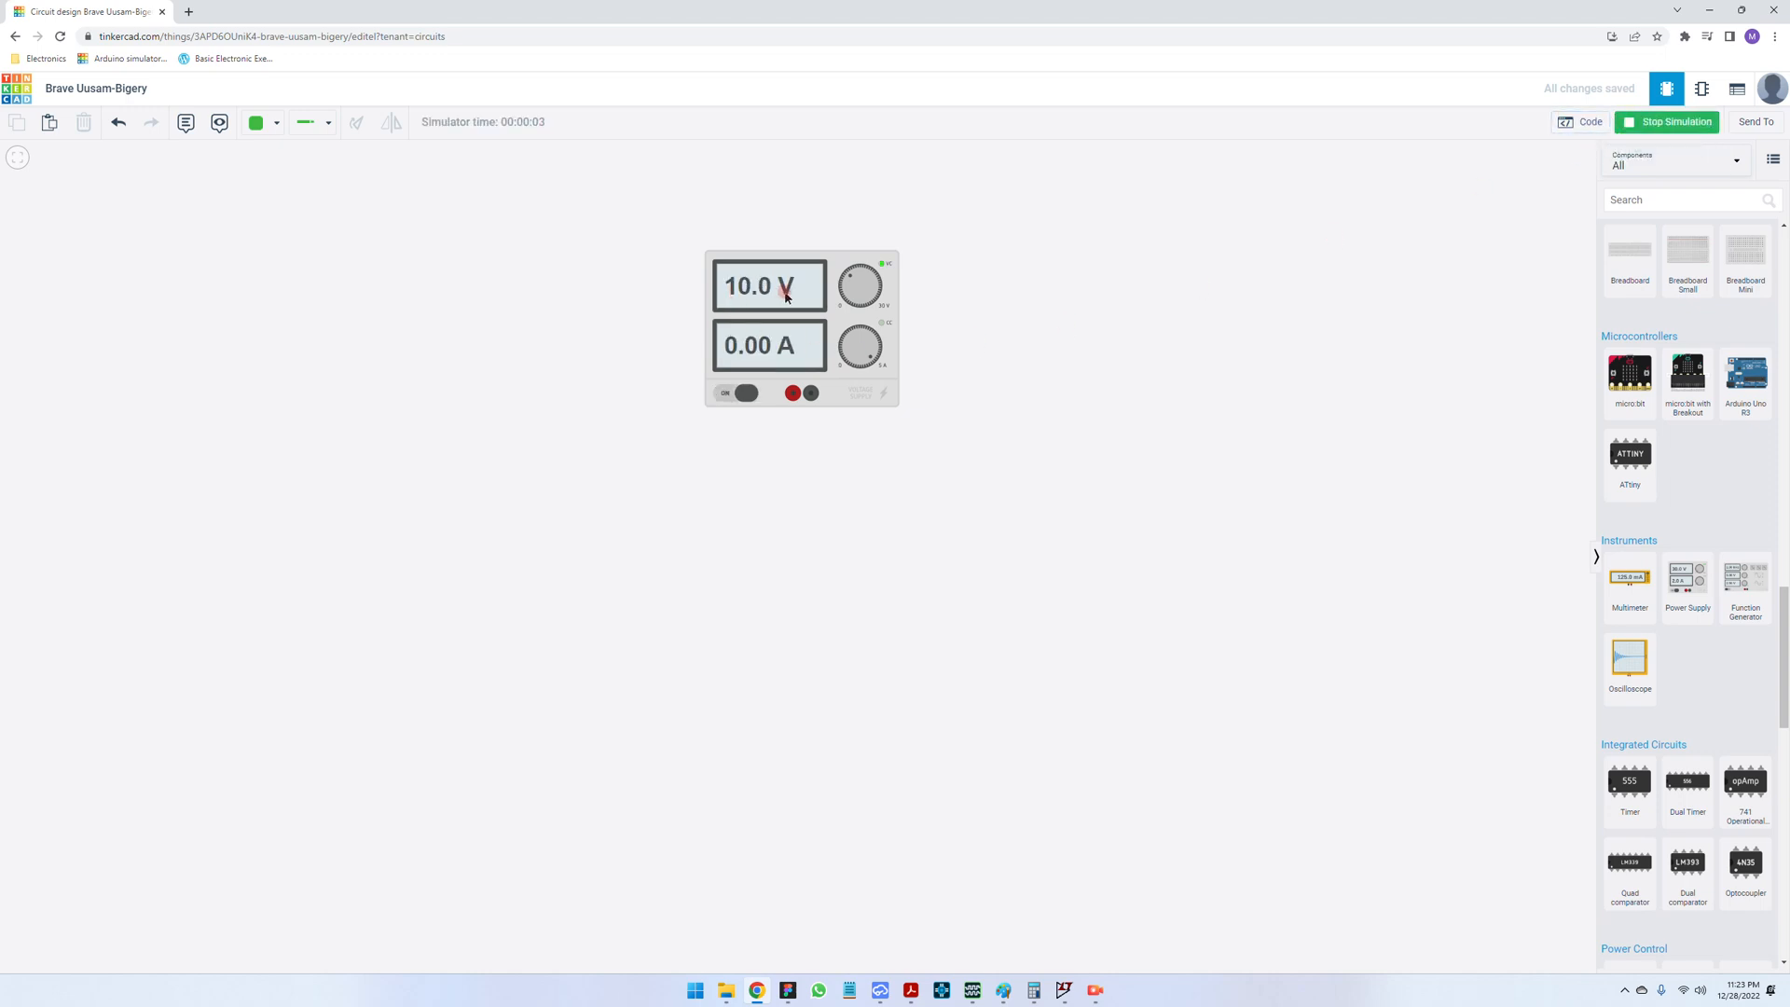
{"action": "left_click", "coordinate": [1684, 126]}
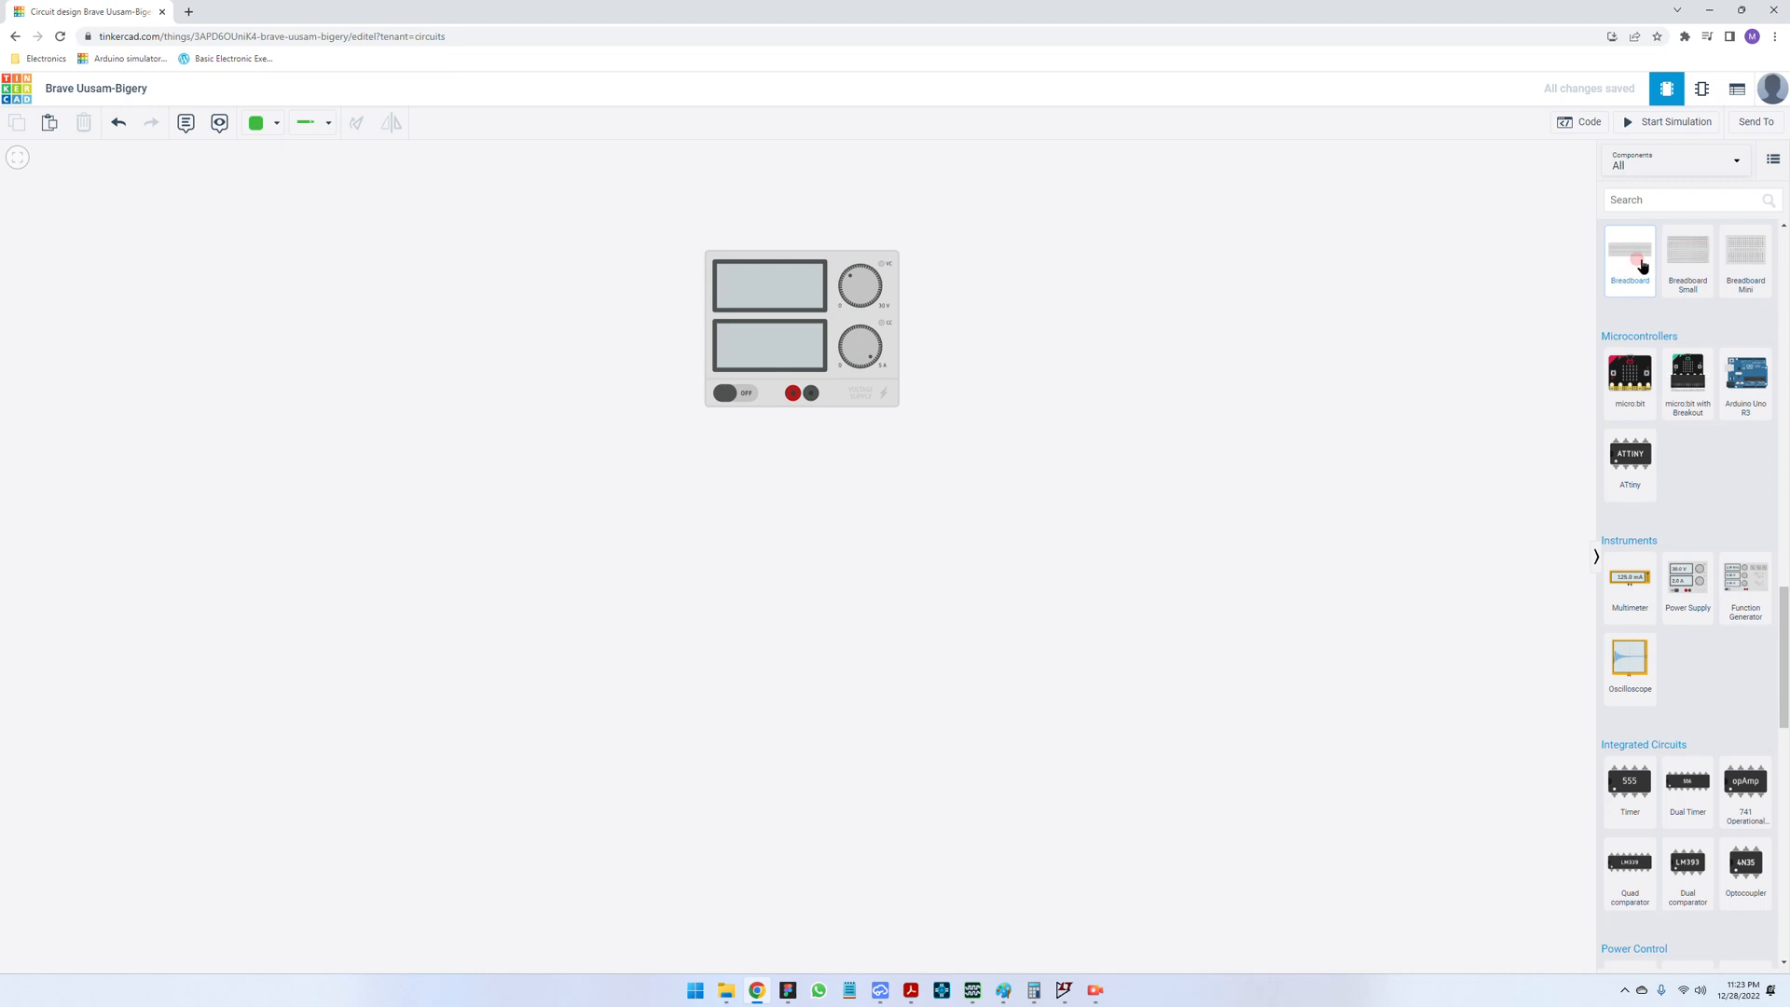
- Place a full-size breadboard below the power supply
{"action": "left_click_drag", "start_coordinate": [1642, 267], "coordinate": [632, 708]}
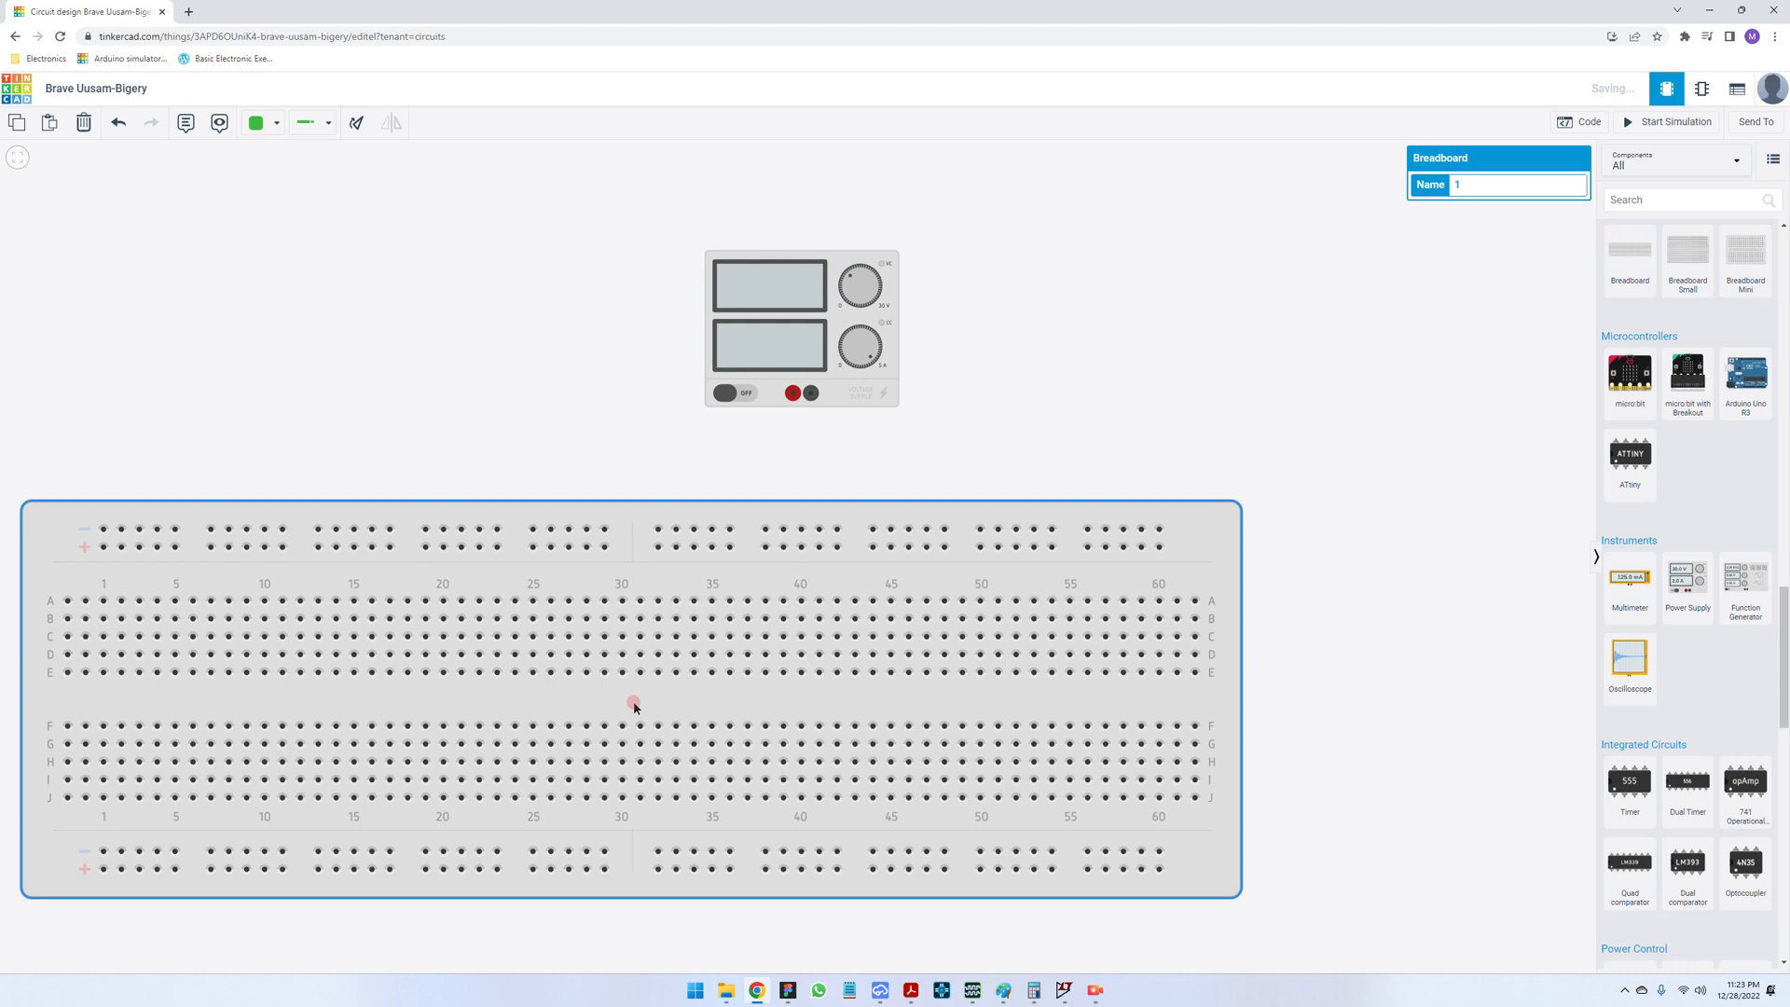
{"action": "scroll", "coordinate": [1255, 358], "scroll_direction": "down", "scroll_amount": 2}
{"action": "scroll", "coordinate": [709, 564], "scroll_direction": "up", "scroll_amount": 1}
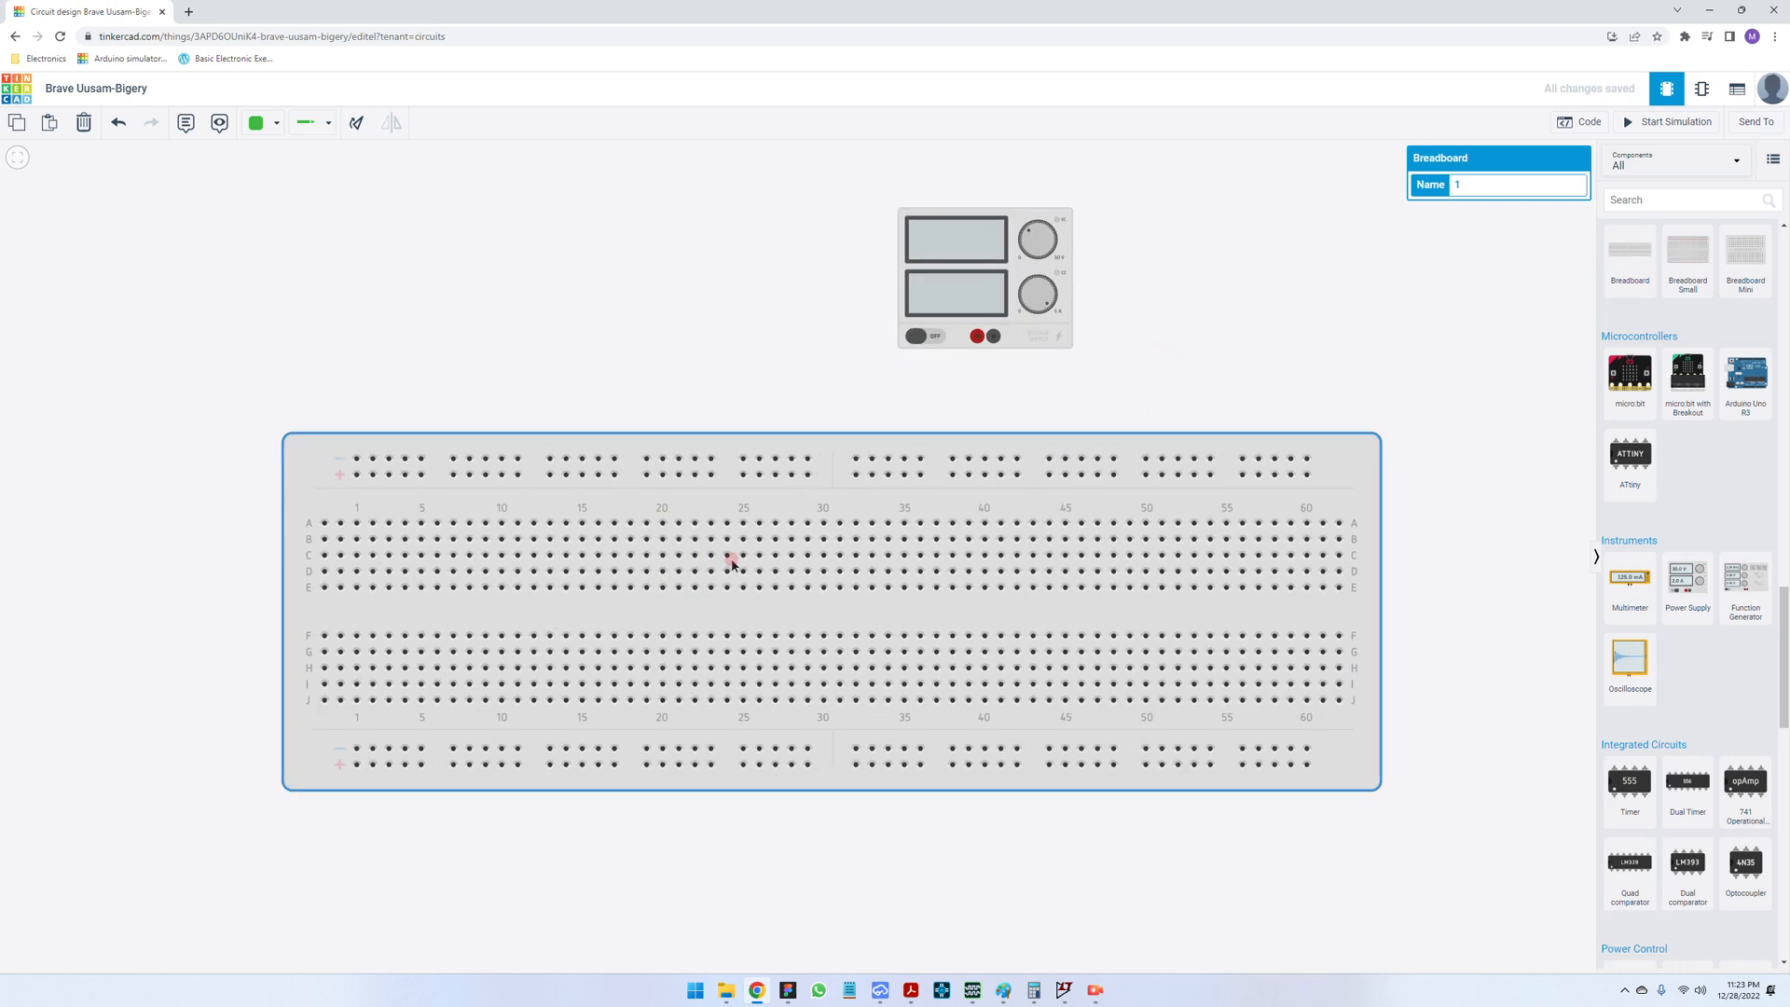
{"action": "scroll", "coordinate": [812, 564], "scroll_direction": "up", "scroll_amount": 1}
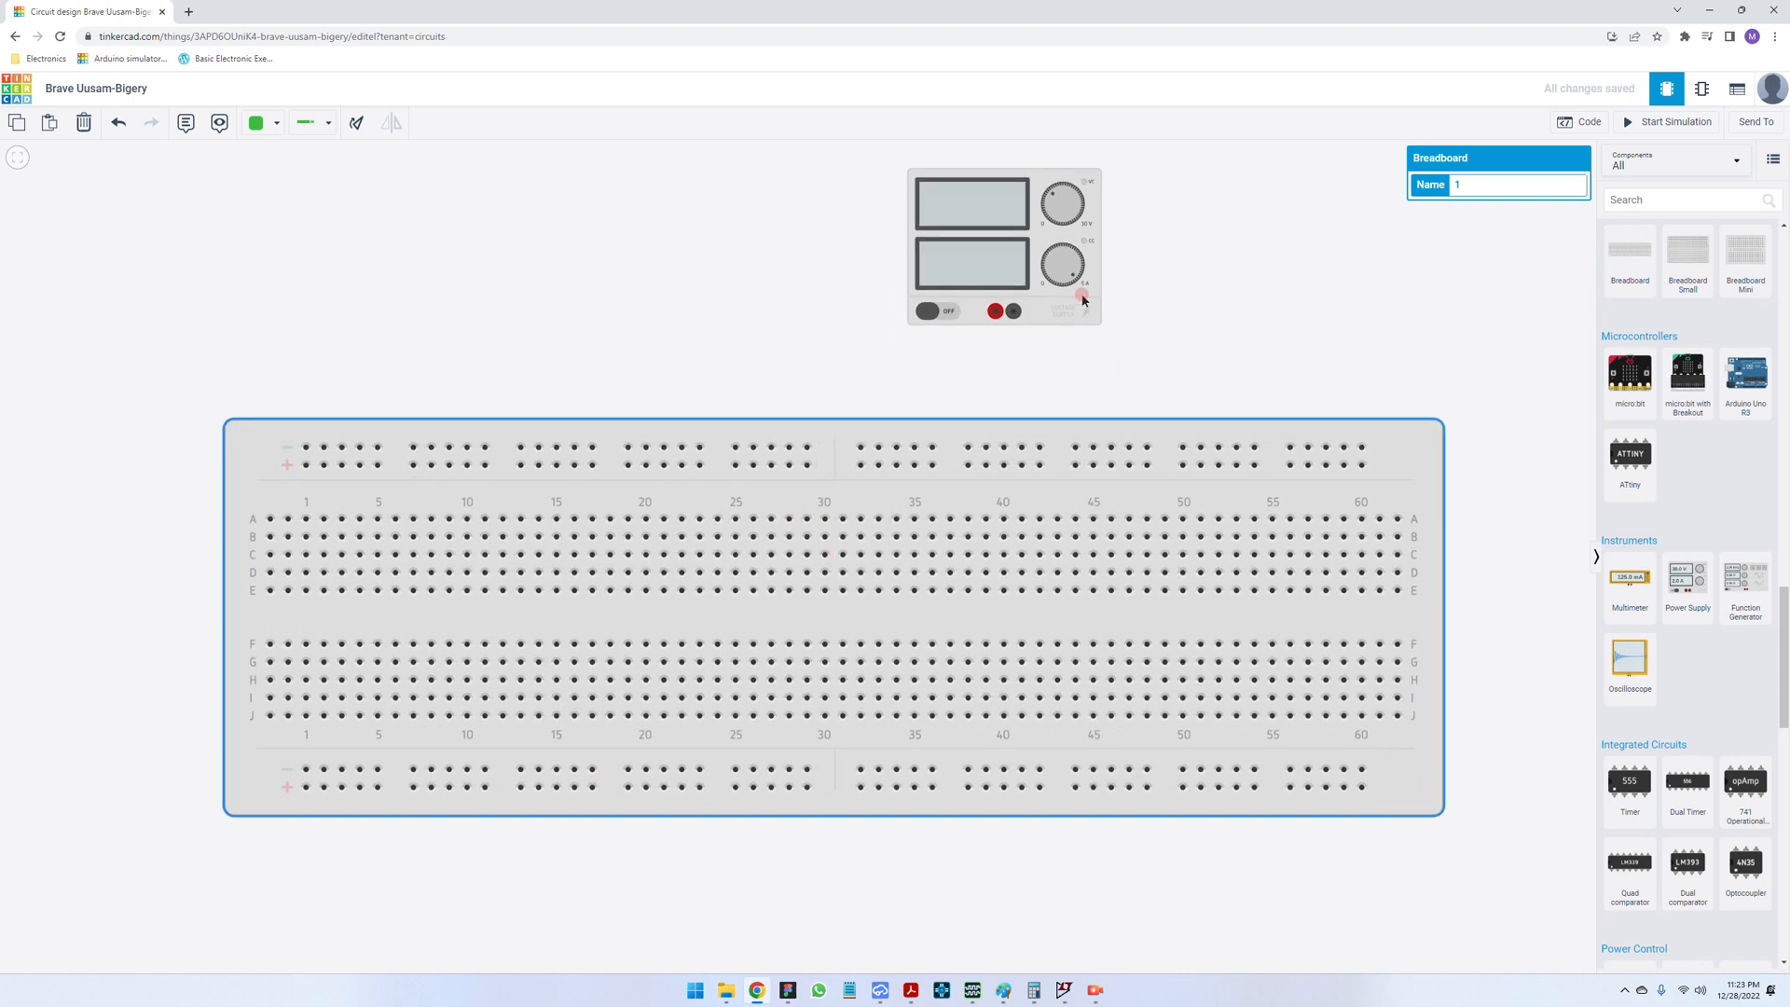
- Move the power supply above and just beyond the column-60 end of the breadboard
{"action": "left_click", "coordinate": [1064, 321]}
{"action": "left_click_drag", "start_coordinate": [1067, 326], "coordinate": [1521, 383]}
{"action": "scroll", "coordinate": [867, 653], "scroll_direction": "down", "scroll_amount": 2}
{"action": "scroll", "coordinate": [1460, 580], "scroll_direction": "up", "scroll_amount": 1}
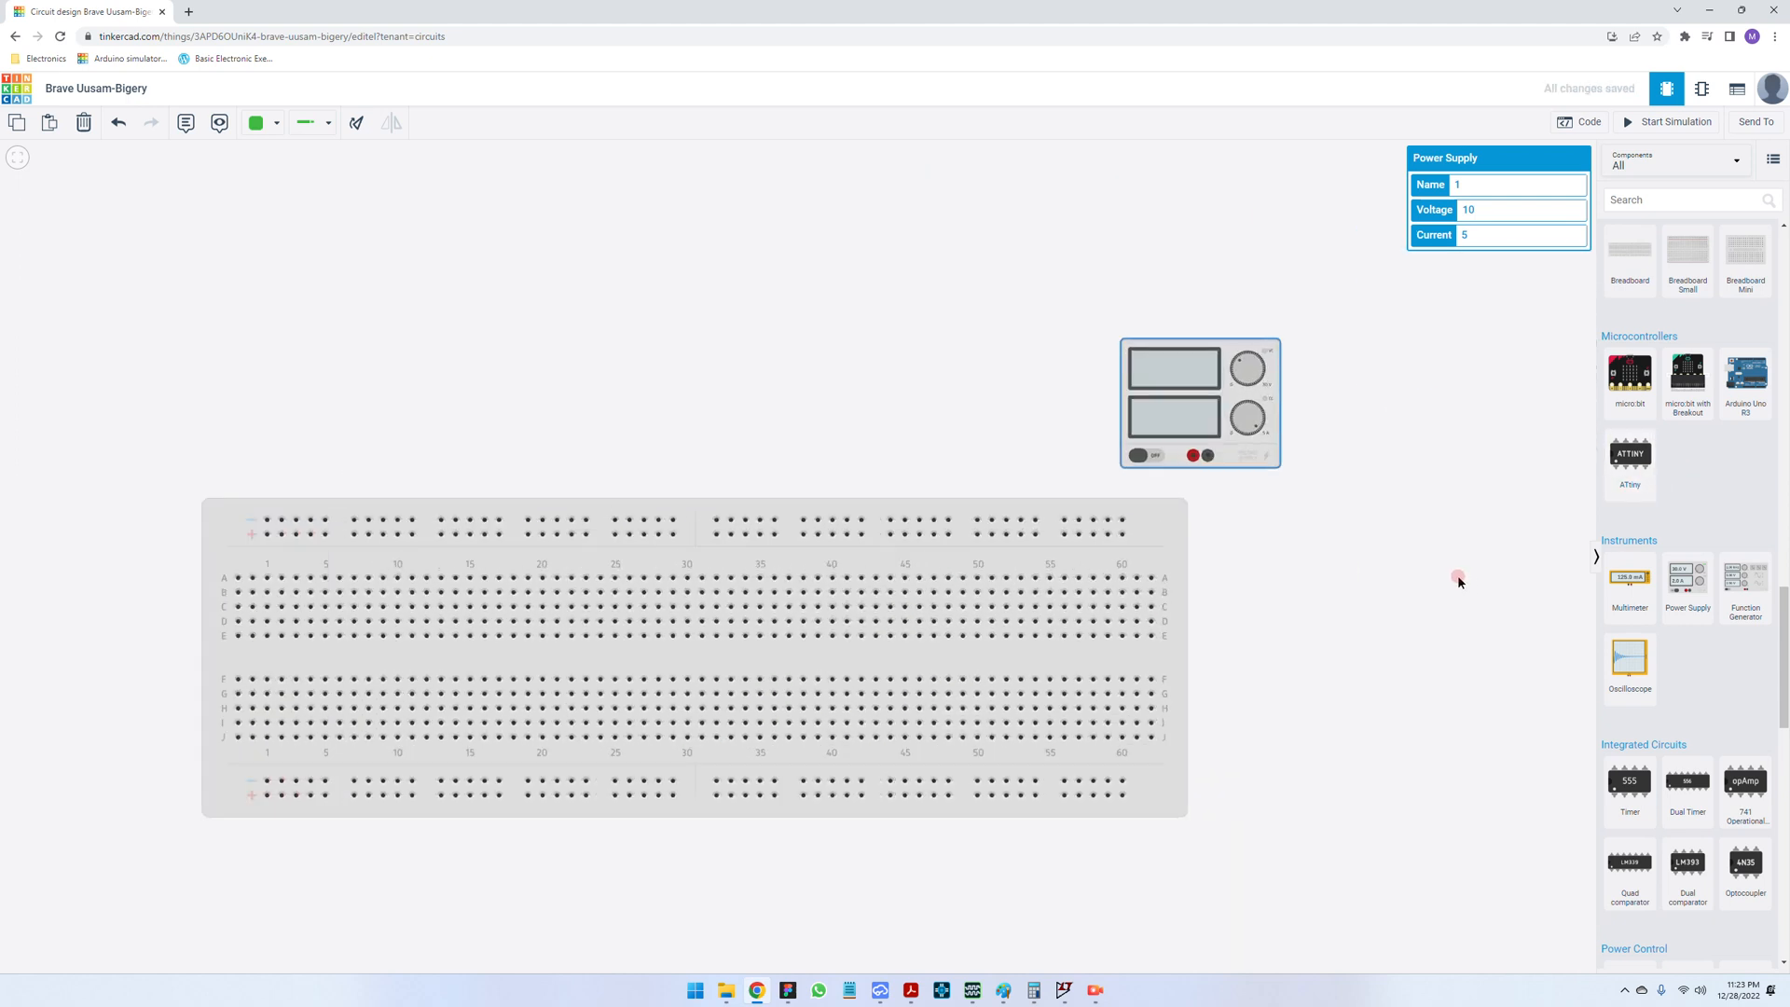
{"action": "left_click_drag", "start_coordinate": [1244, 453], "coordinate": [1376, 679]}
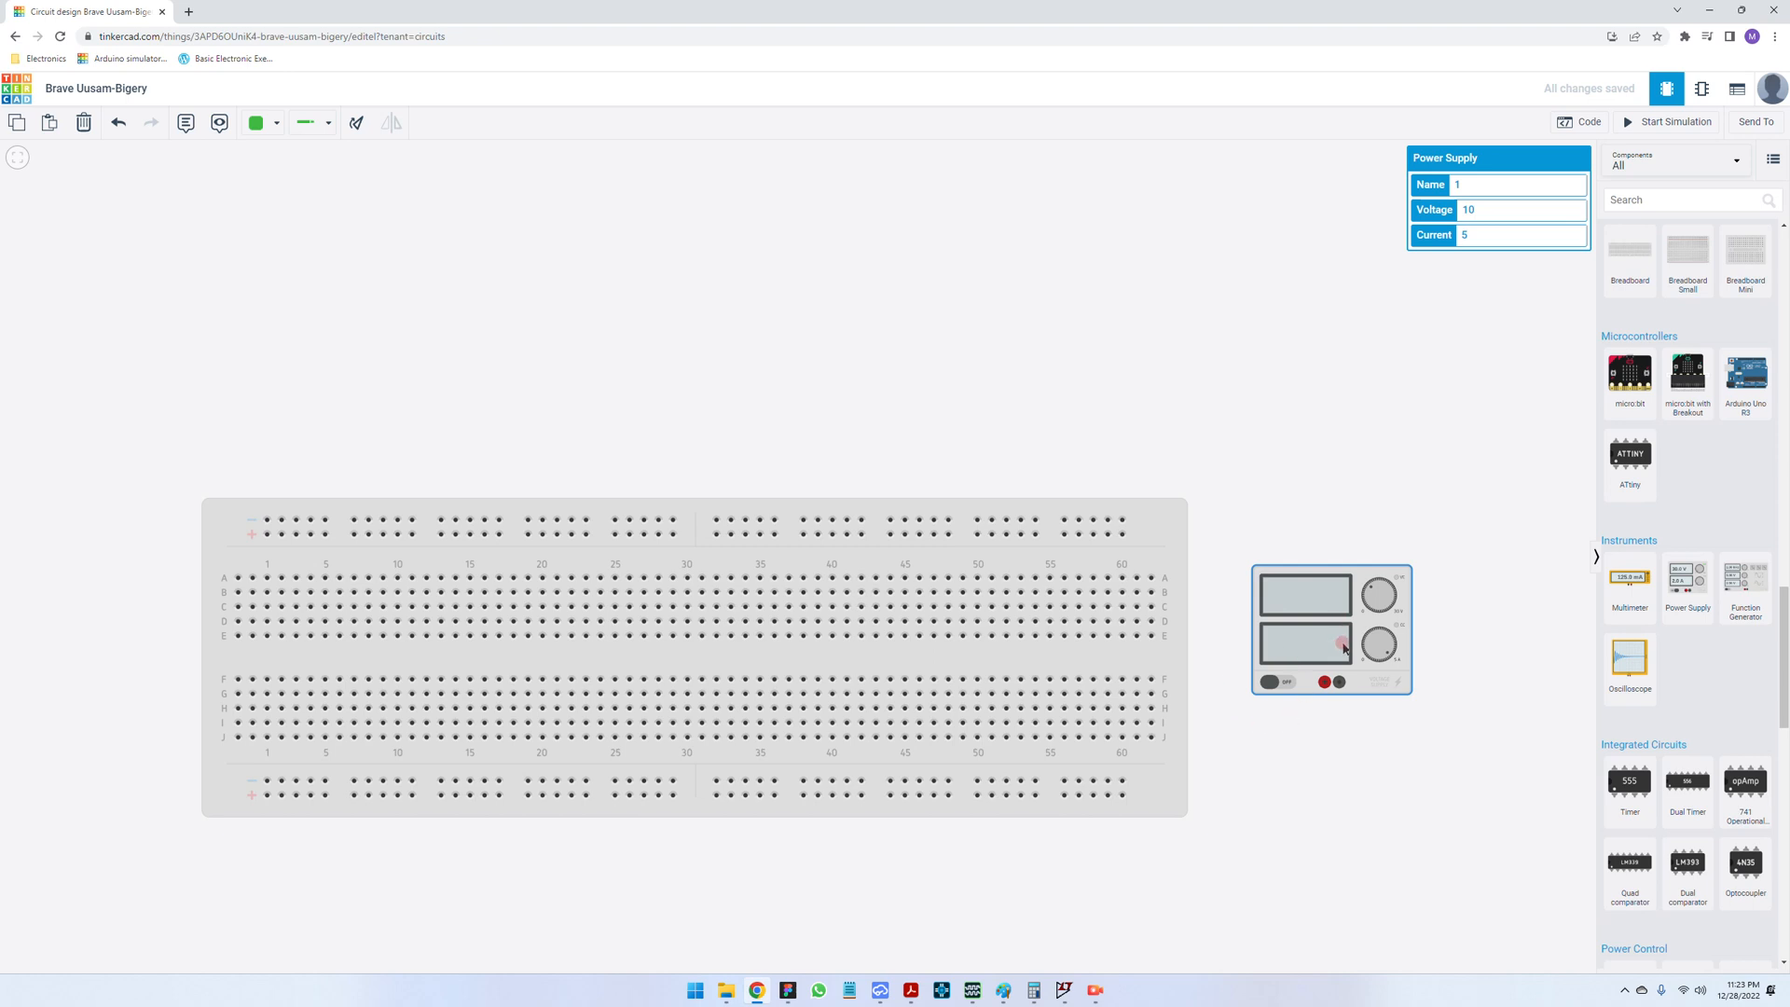
{"action": "left_click_drag", "start_coordinate": [1361, 574], "coordinate": [1338, 339]}
{"action": "left_click", "coordinate": [1313, 448]}
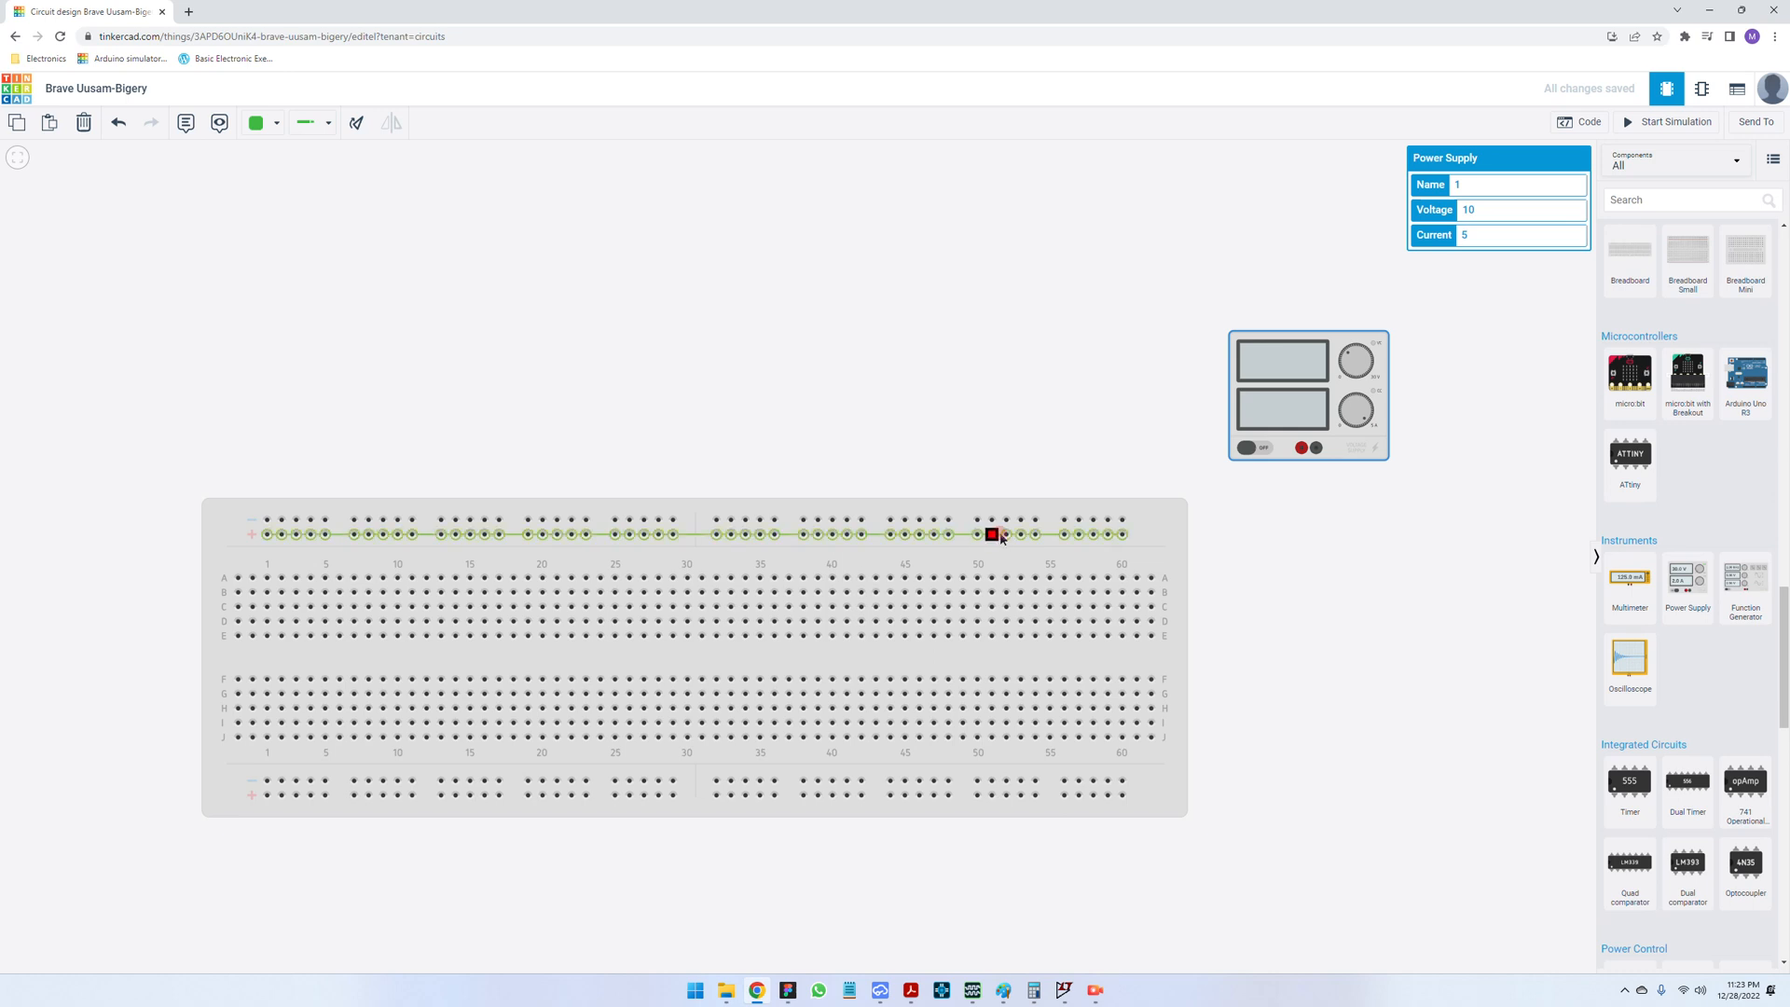
- Wire the end hole of the breadboard's upper positive rail to the power supply's positive terminal with one right-angle bend
{"action": "left_click", "coordinate": [1123, 534]}
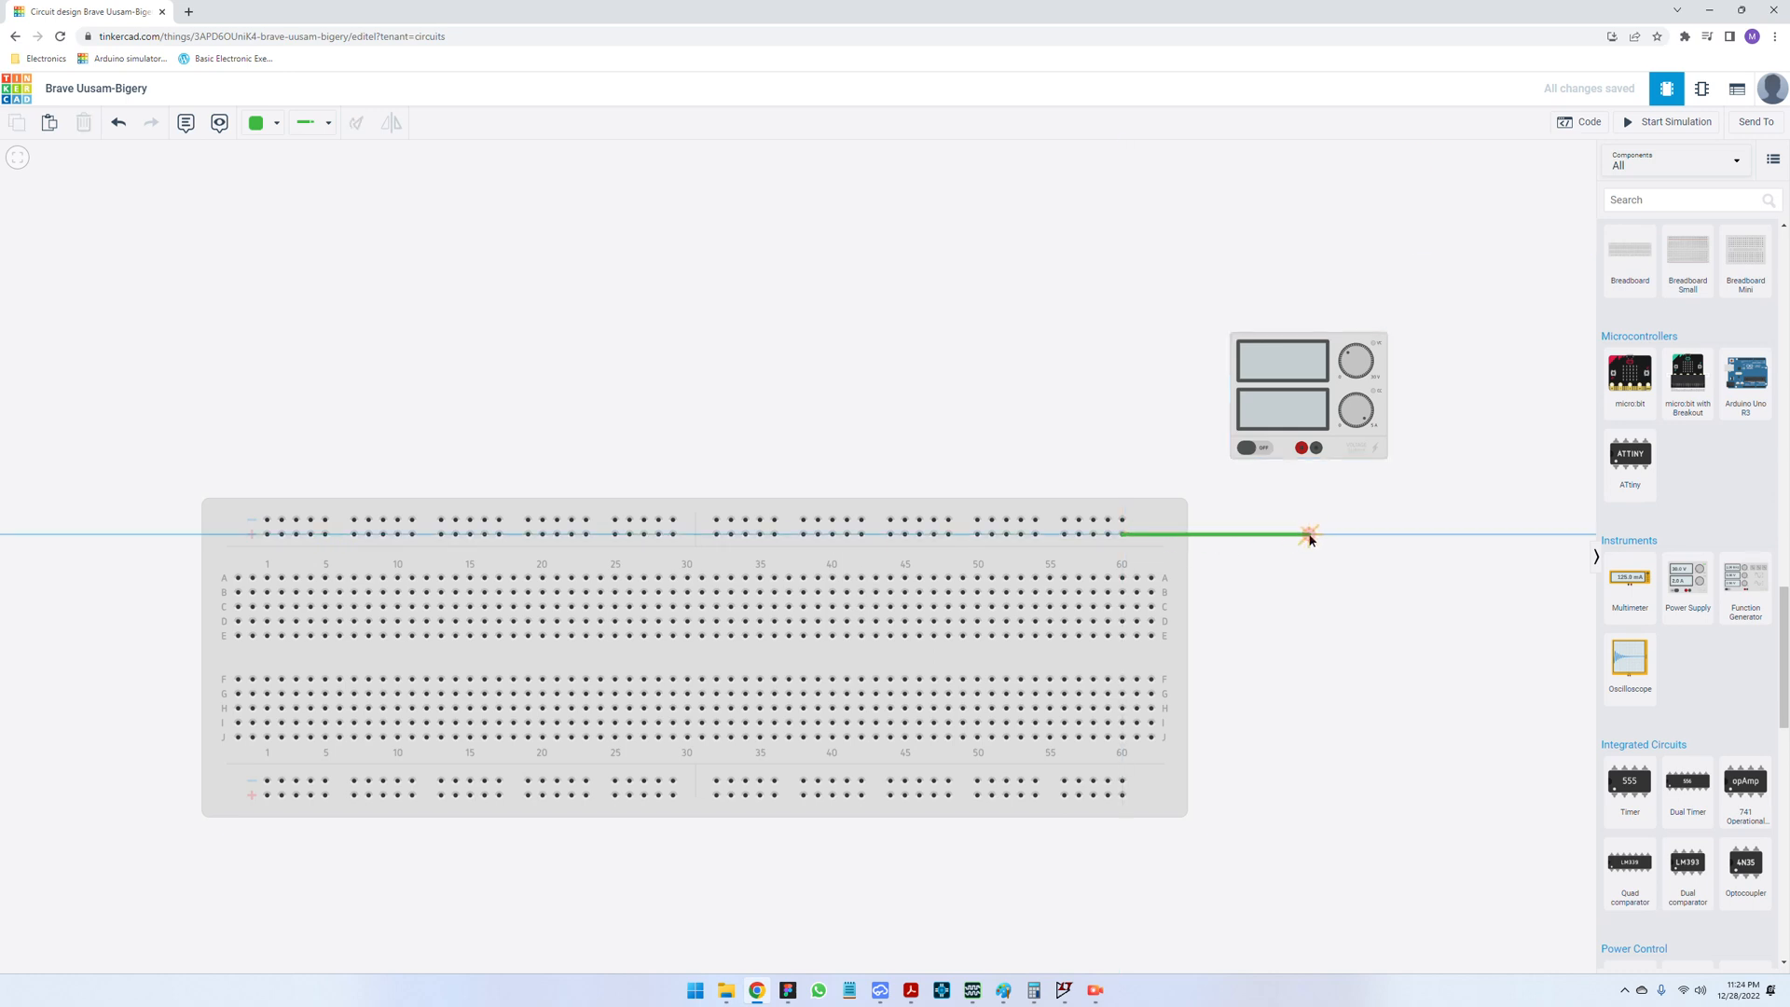
{"action": "left_click", "coordinate": [1302, 449]}
{"action": "left_click", "coordinate": [1348, 591]}
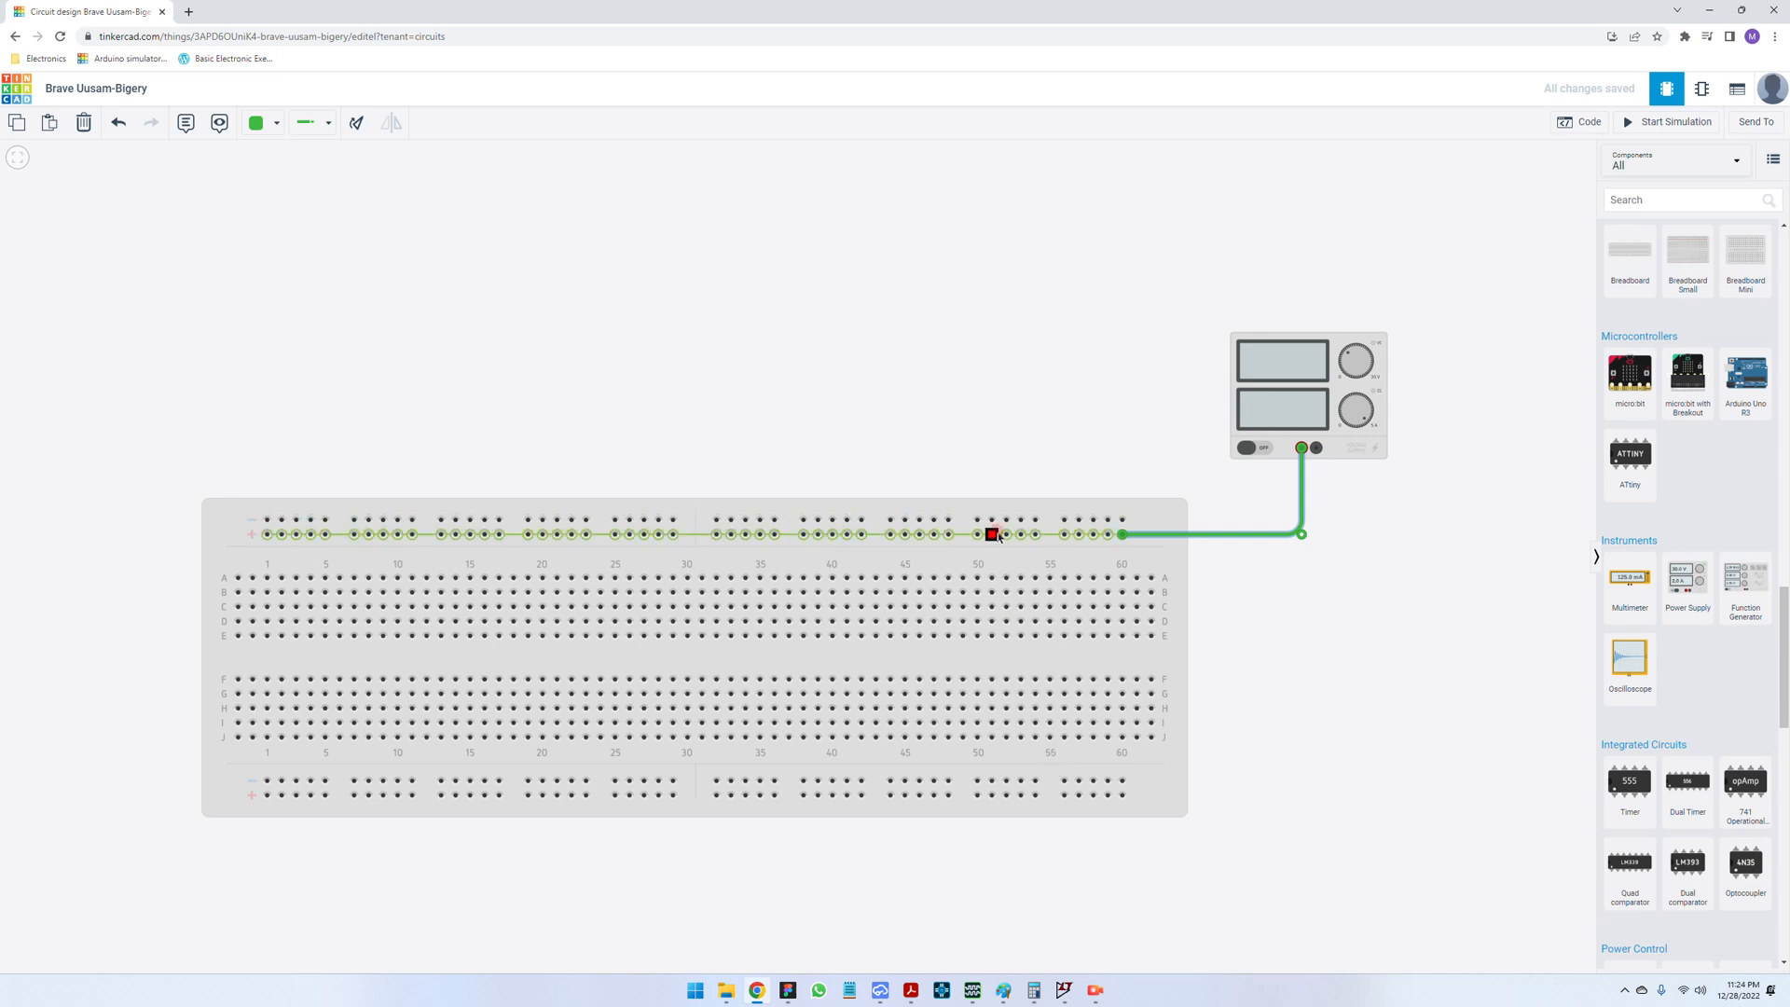
- Wire the end hole of the lower negative rail to the power supply's negative terminal, aligning the bend beneath the terminal
{"action": "left_click", "coordinate": [1123, 782]}
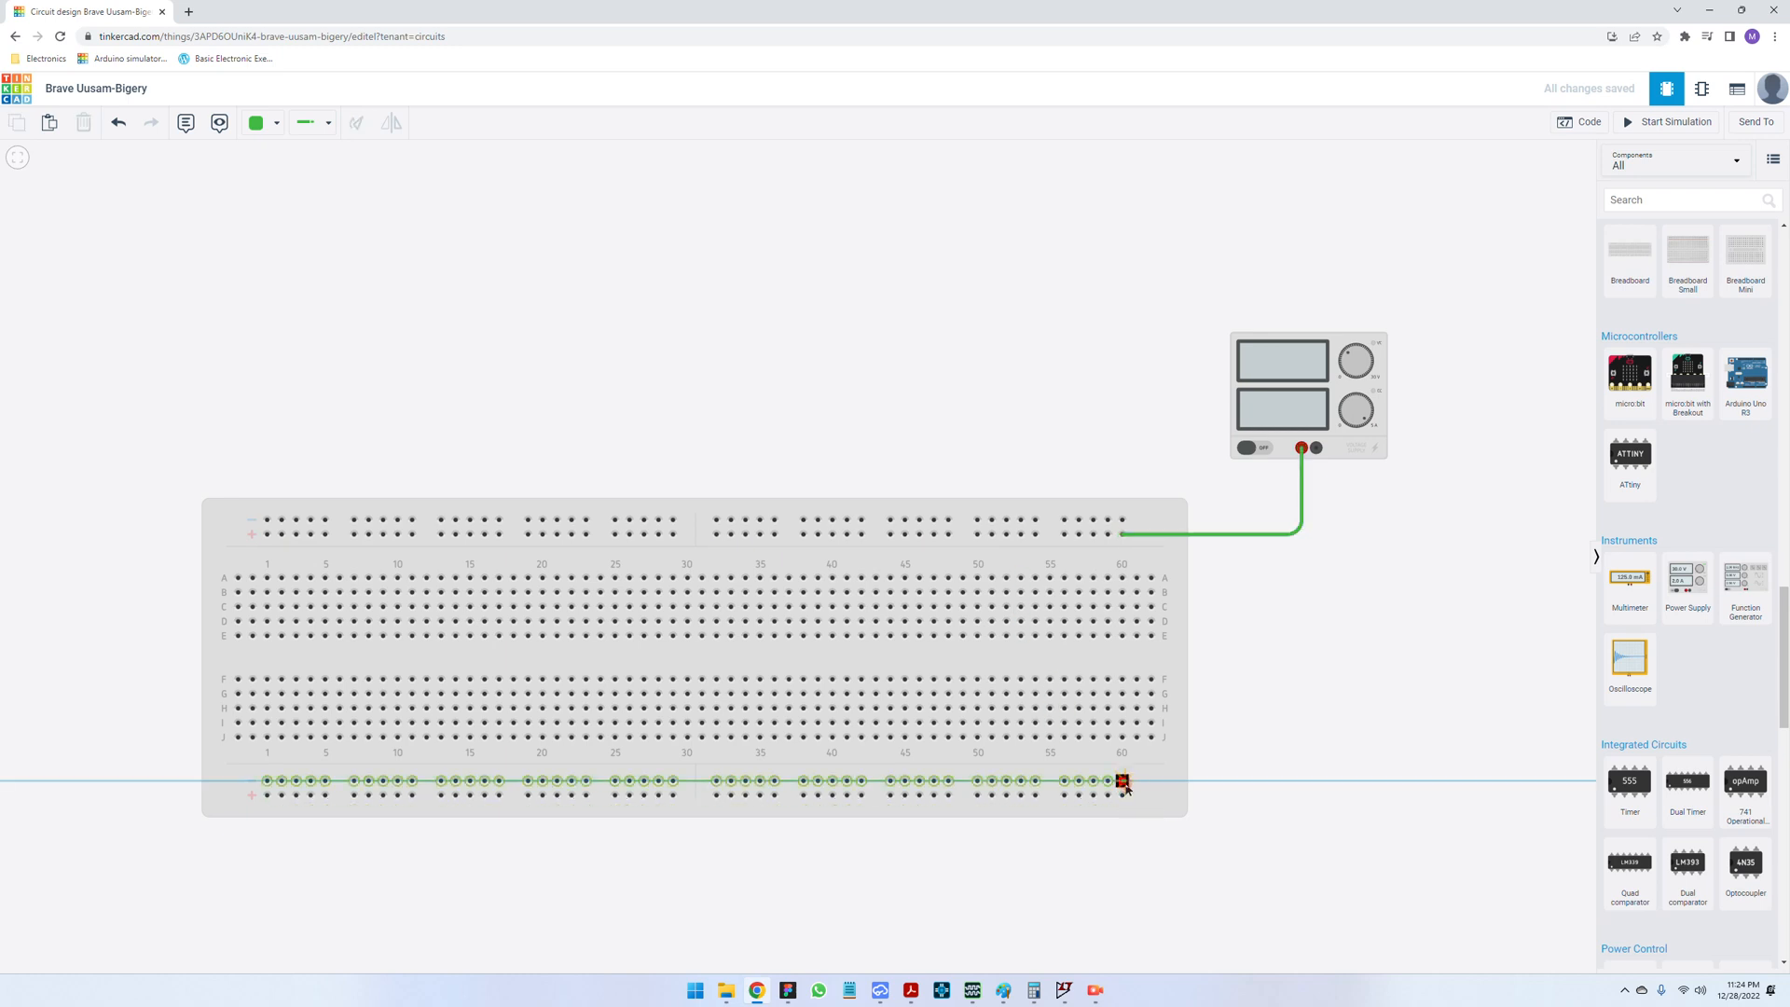
{"action": "left_click", "coordinate": [1335, 781]}
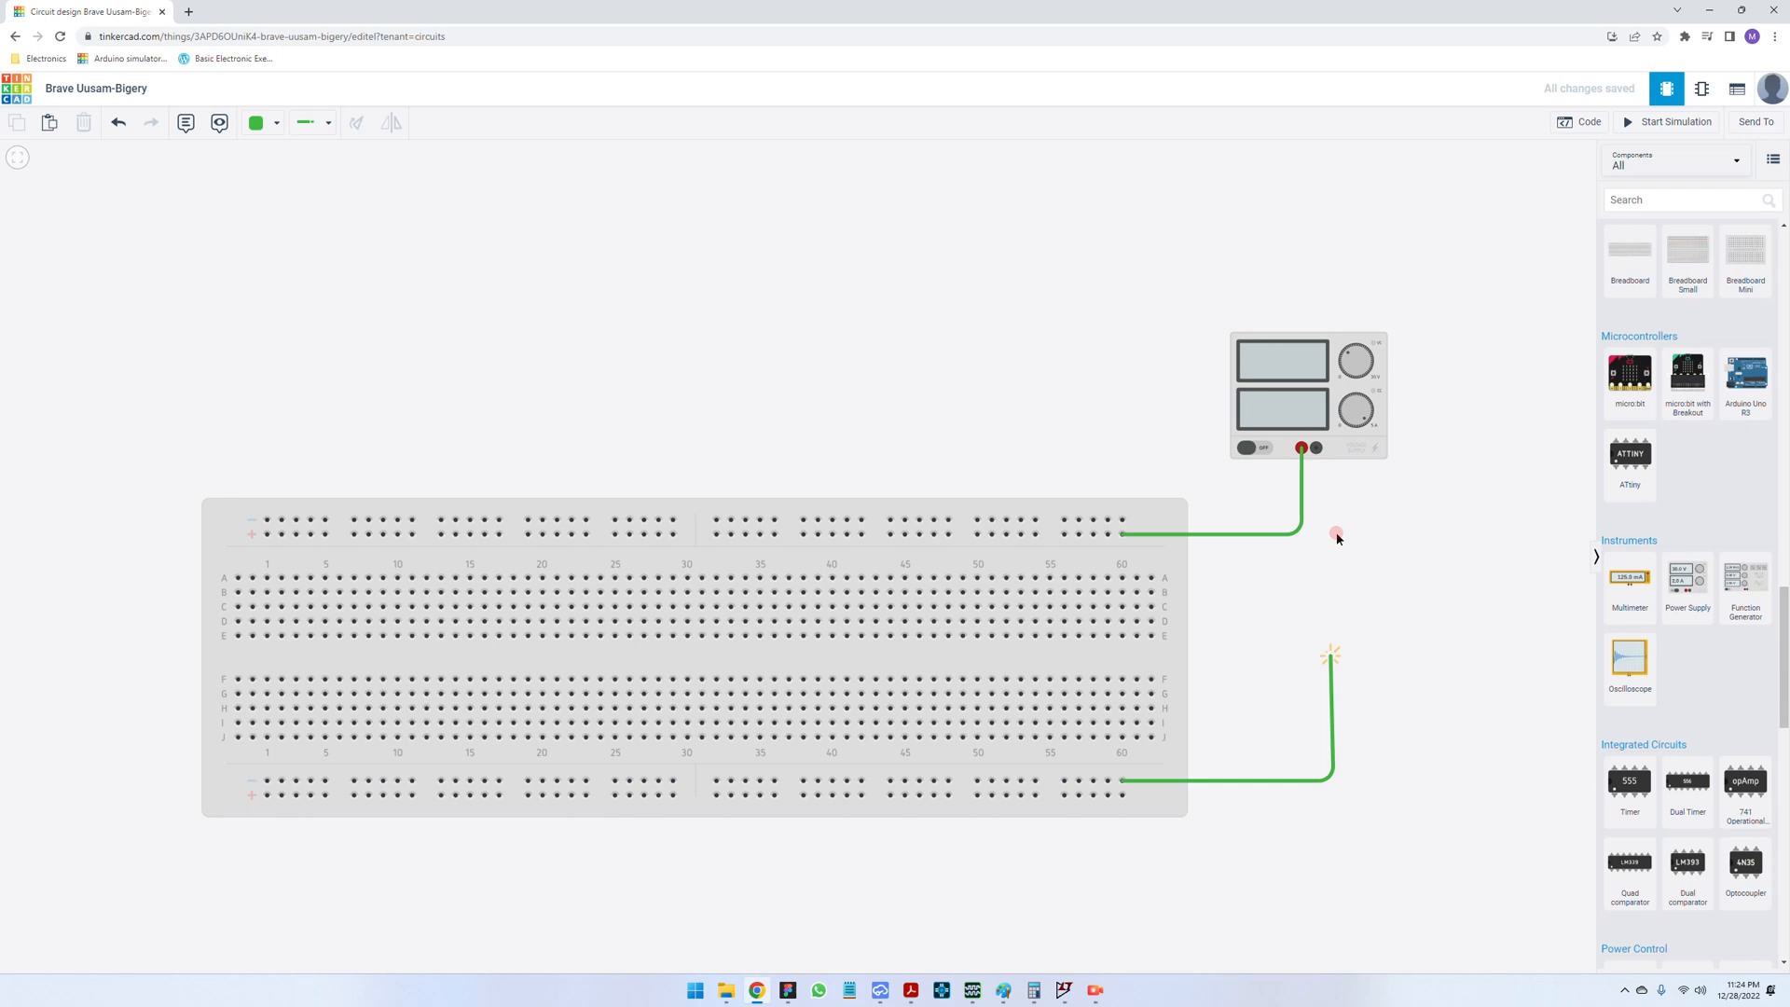
{"action": "left_click", "coordinate": [1320, 448]}
{"action": "left_click_drag", "start_coordinate": [1334, 779], "coordinate": [1319, 786]}
{"action": "left_click", "coordinate": [1399, 734]}
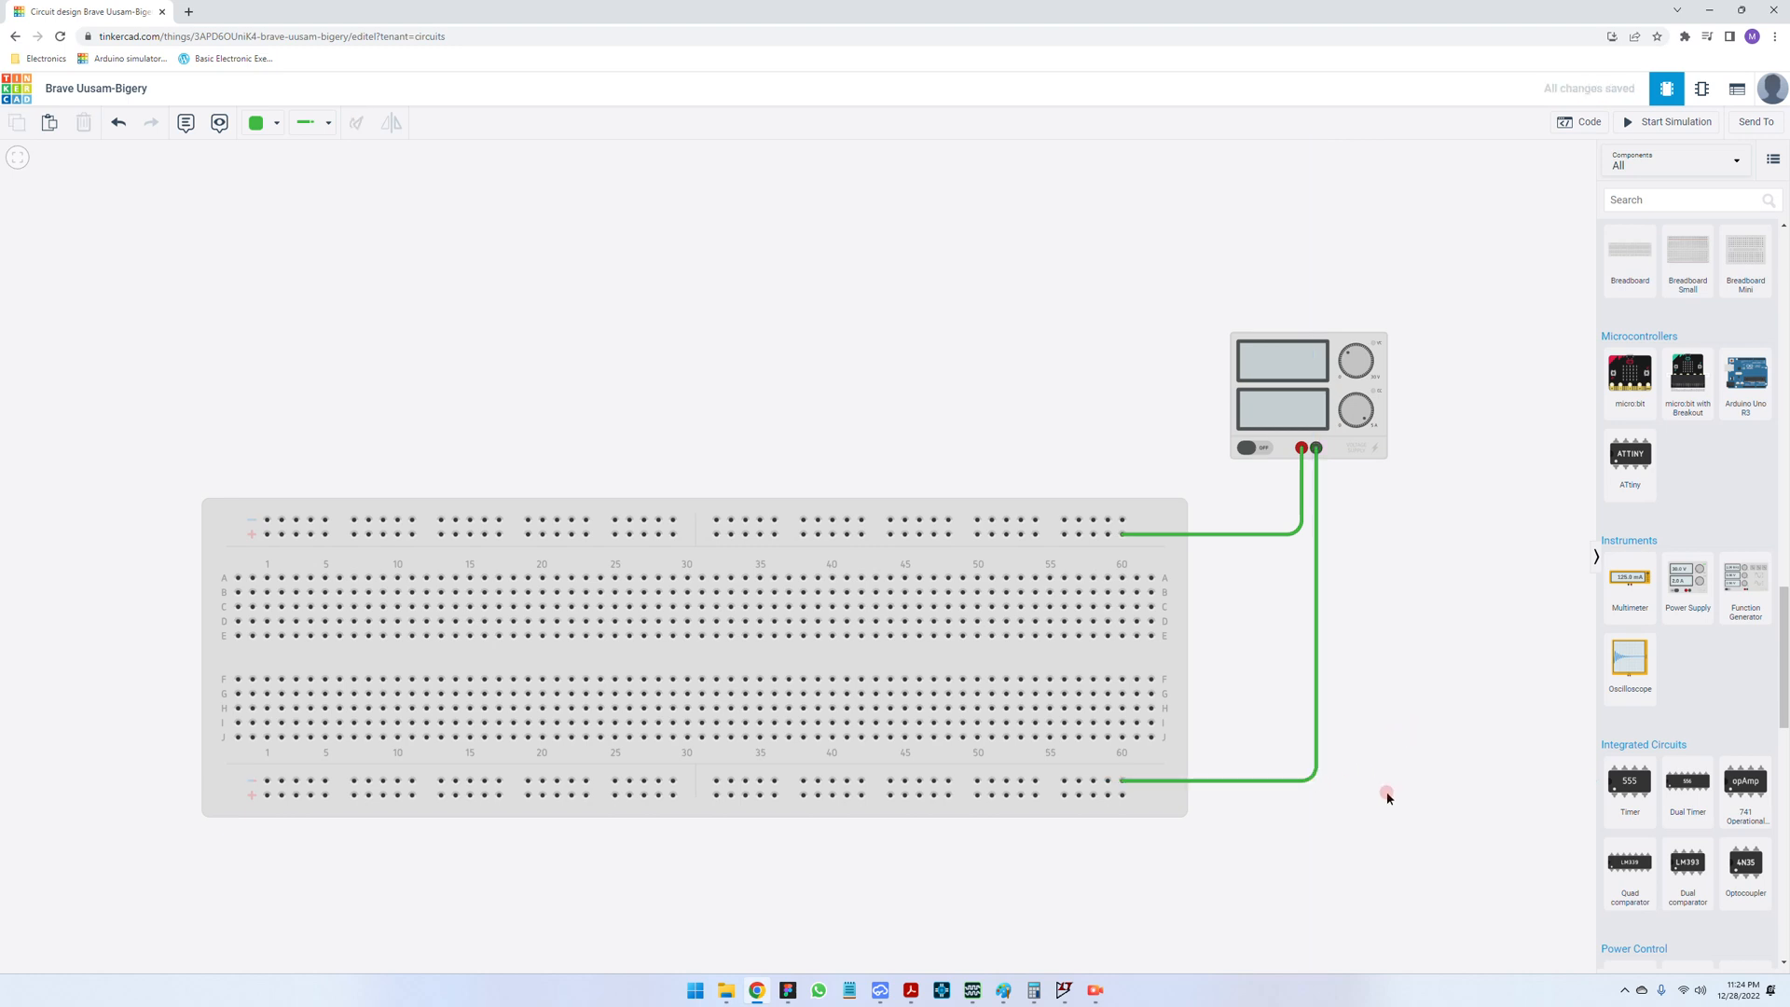
- Place a red LED on breadboard row H, with its cathode in column 58 and its anode in column 59
{"action": "scroll", "coordinate": [1692, 705], "scroll_direction": "up", "scroll_amount": 3}
{"action": "scroll", "coordinate": [1694, 709], "scroll_direction": "up", "scroll_amount": 10}
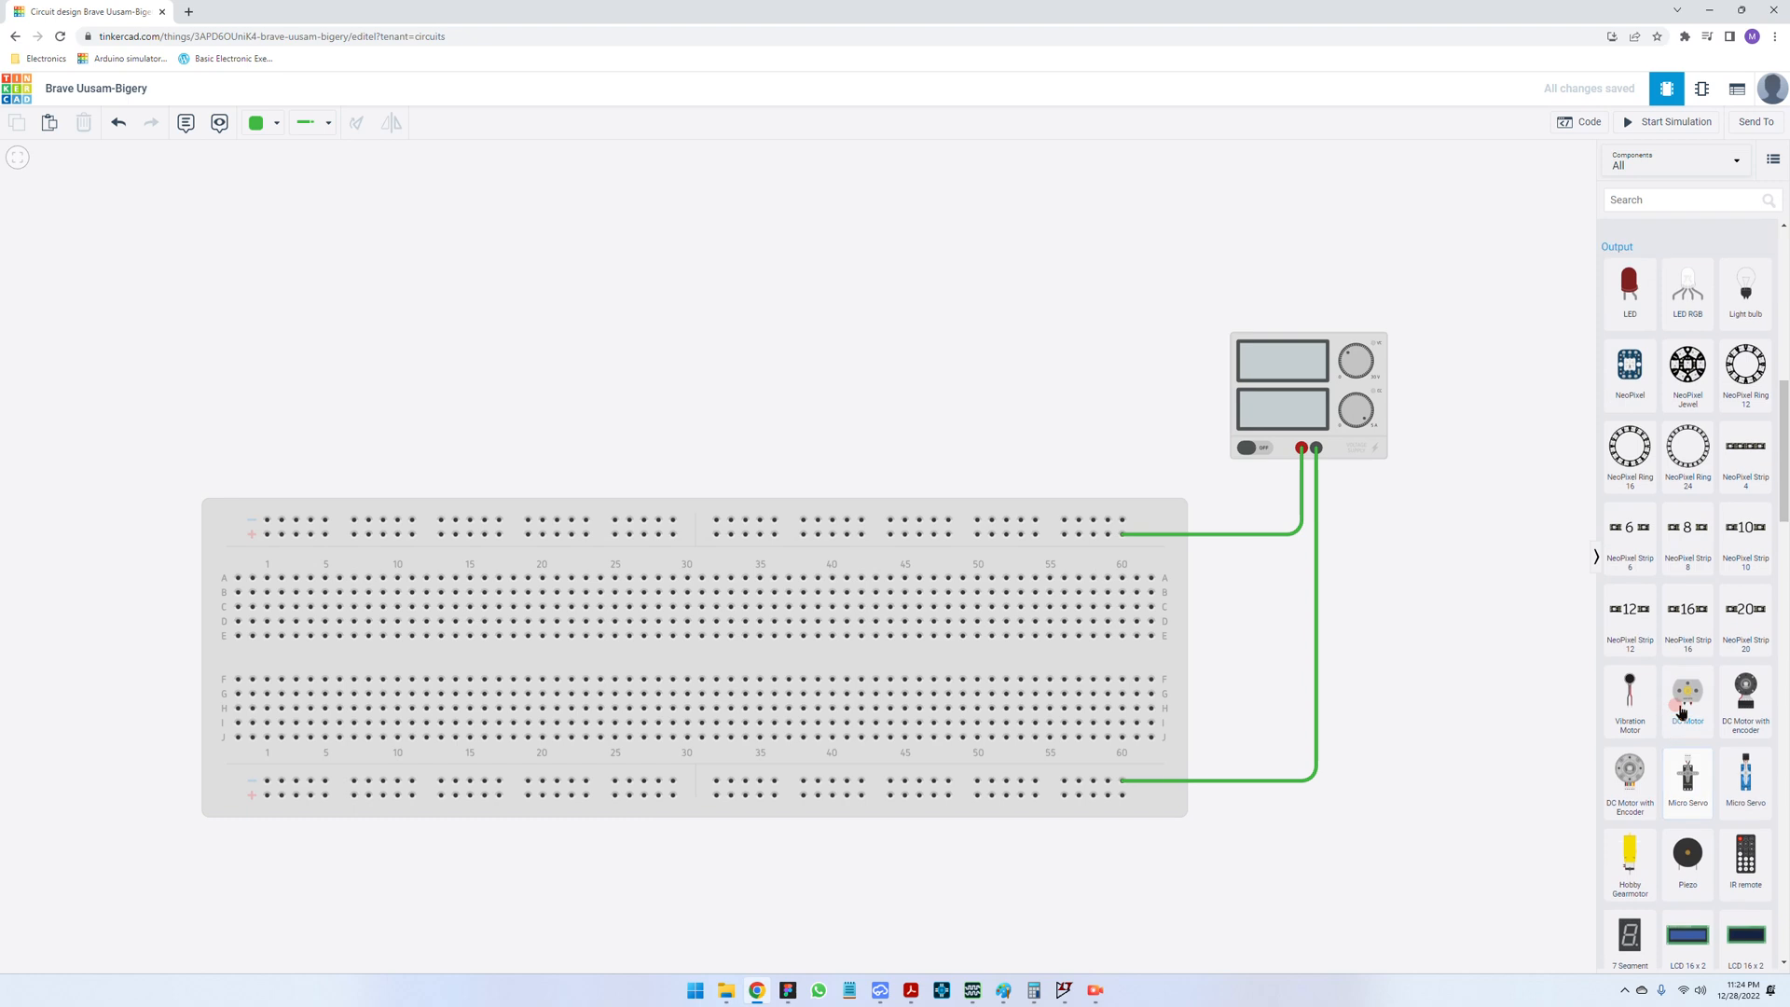
{"action": "scroll", "coordinate": [1683, 712], "scroll_direction": "up", "scroll_amount": 2}
{"action": "left_click_drag", "start_coordinate": [1629, 377], "coordinate": [1101, 713]}
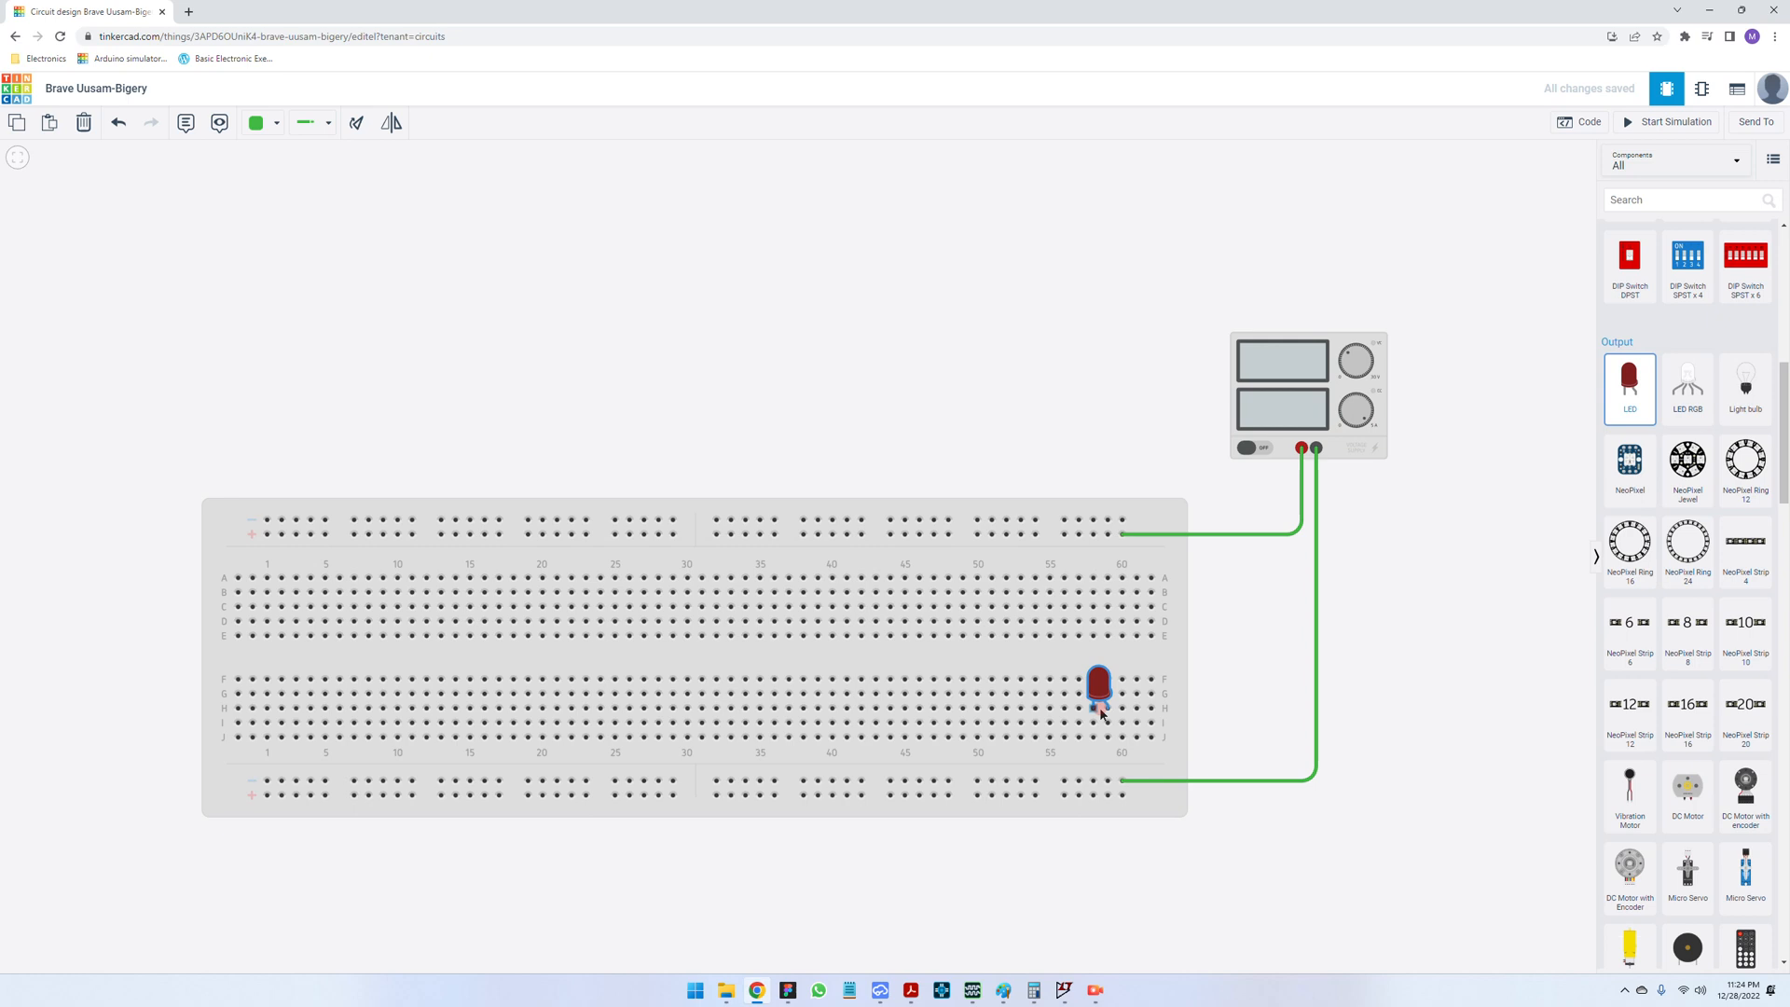
{"action": "left_click", "coordinate": [1097, 711]}
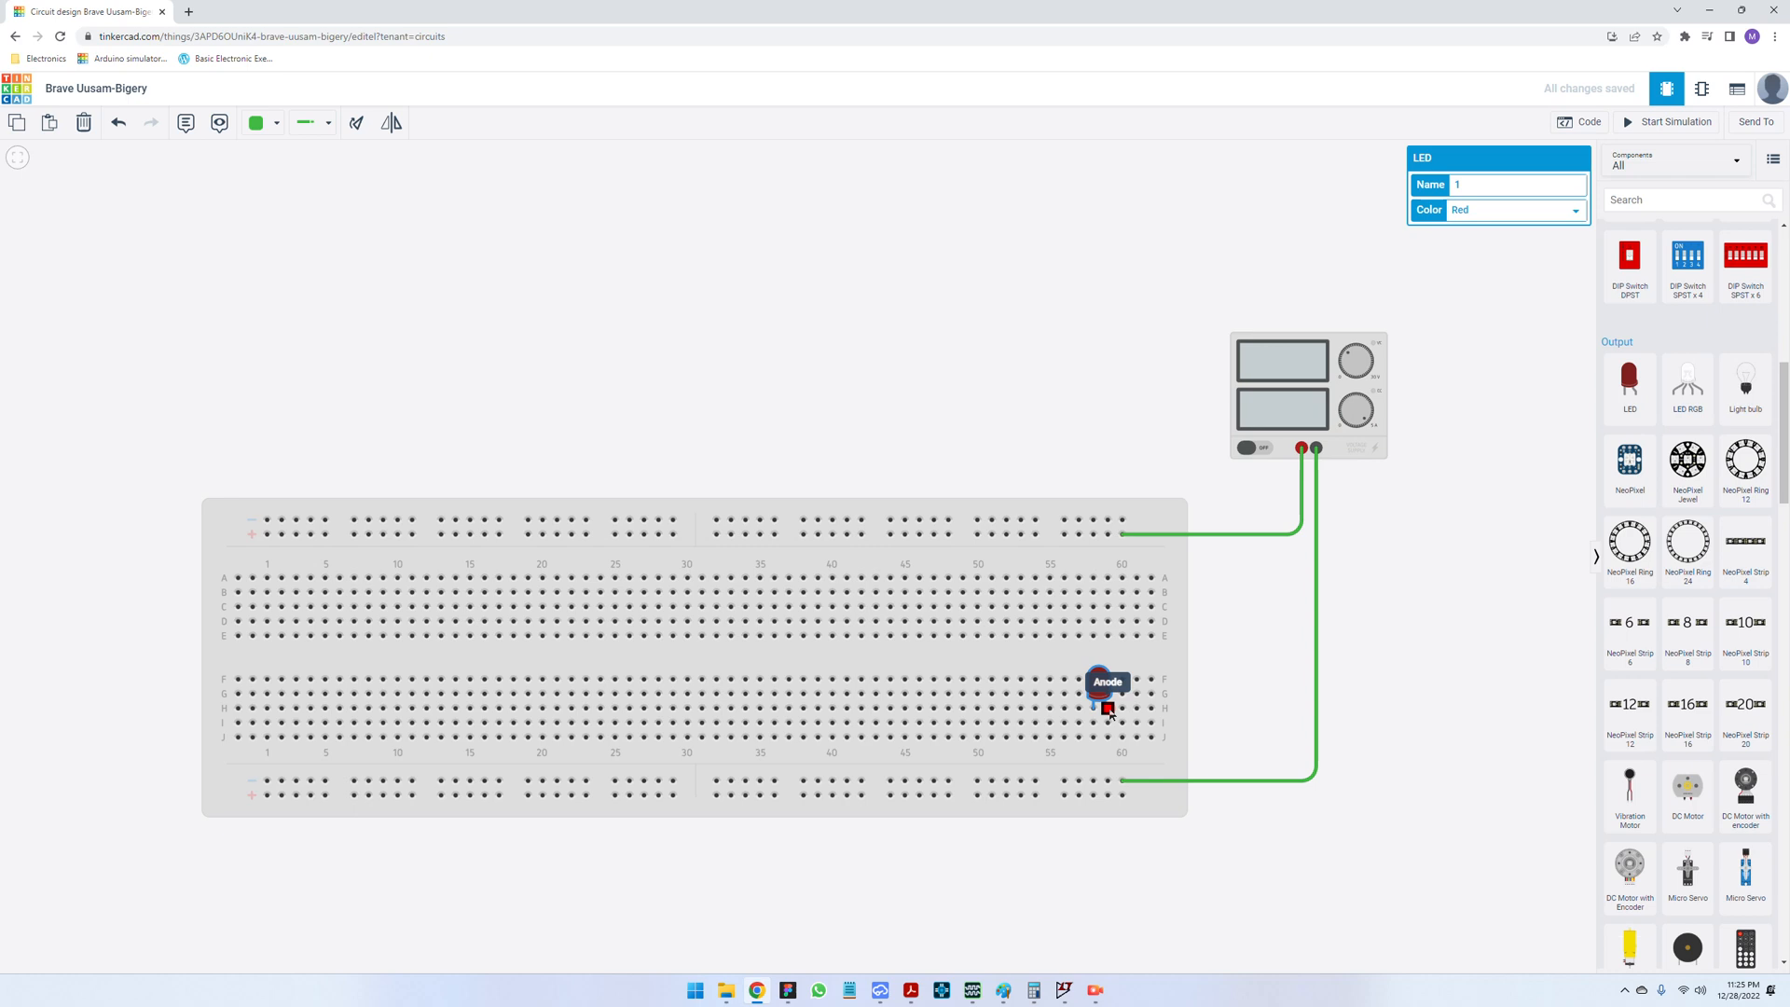
{"action": "left_click_drag", "start_coordinate": [1093, 709], "coordinate": [1094, 739]}
- Place a 1 kΩ resistor upright in column 59, bridging the breadboard's centre gap in line with the LED's anode
{"action": "scroll", "coordinate": [1674, 714], "scroll_direction": "up", "scroll_amount": 5}
{"action": "scroll", "coordinate": [1674, 714], "scroll_direction": "up", "scroll_amount": 3}
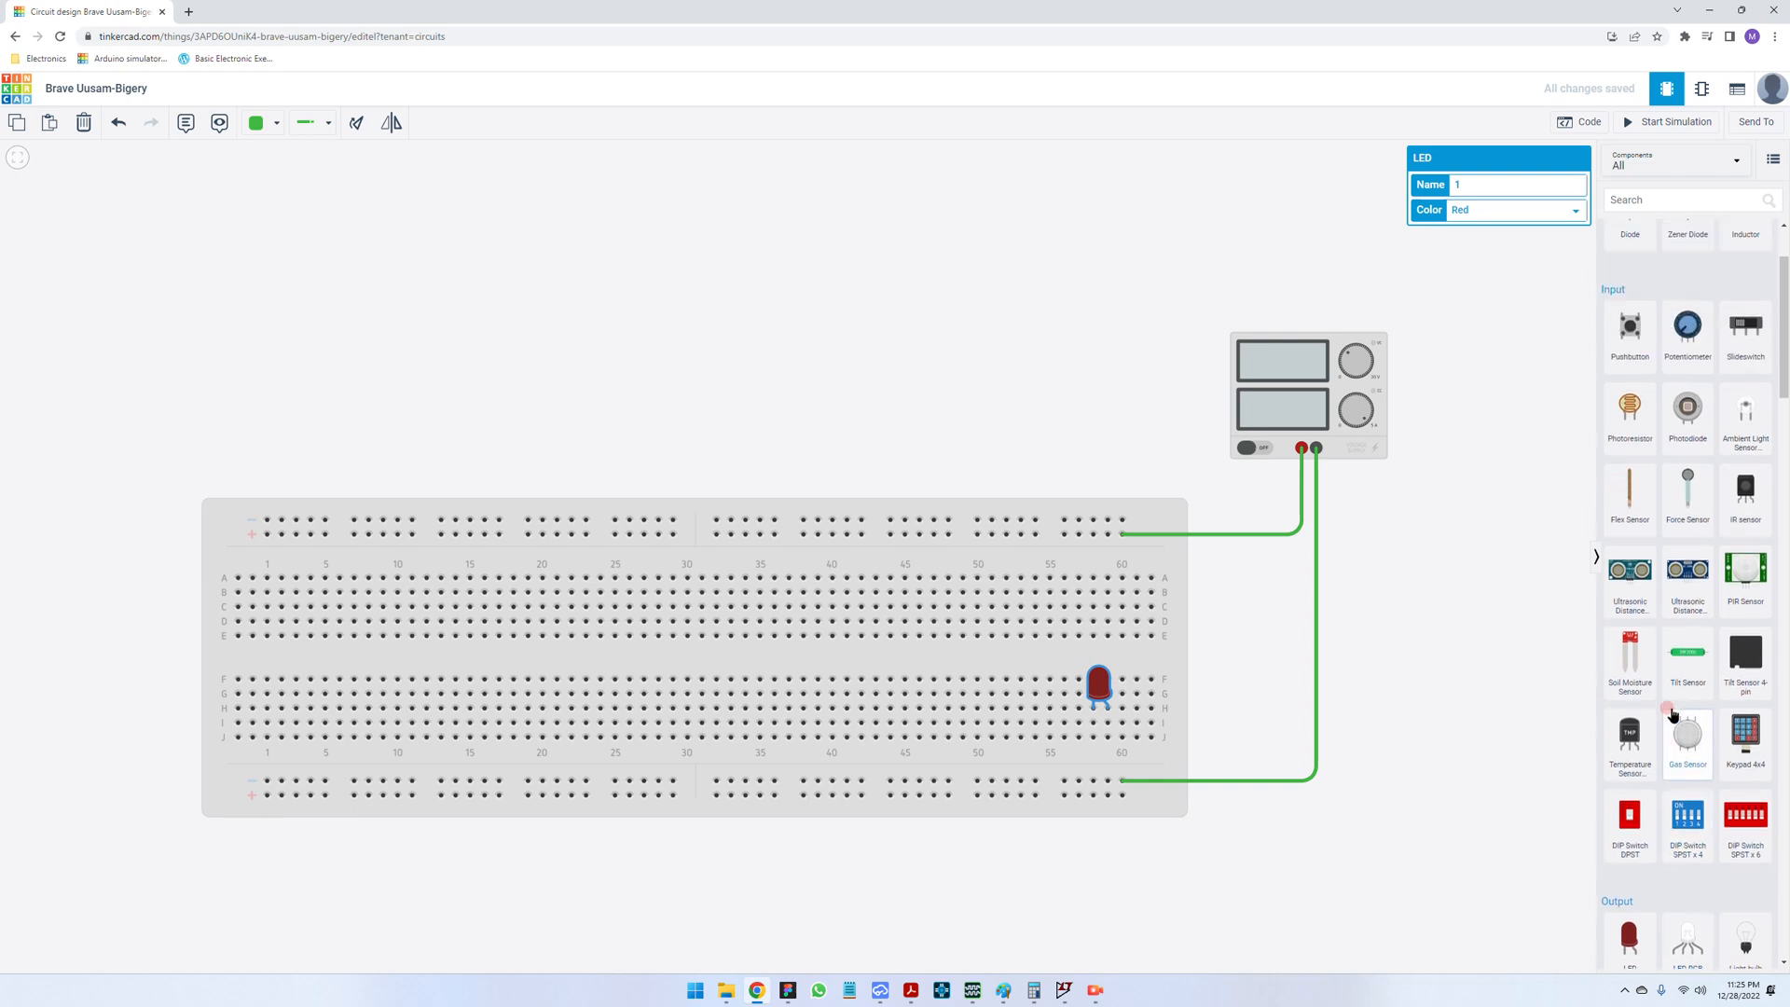
{"action": "left_click_drag", "start_coordinate": [1628, 299], "coordinate": [1112, 659]}
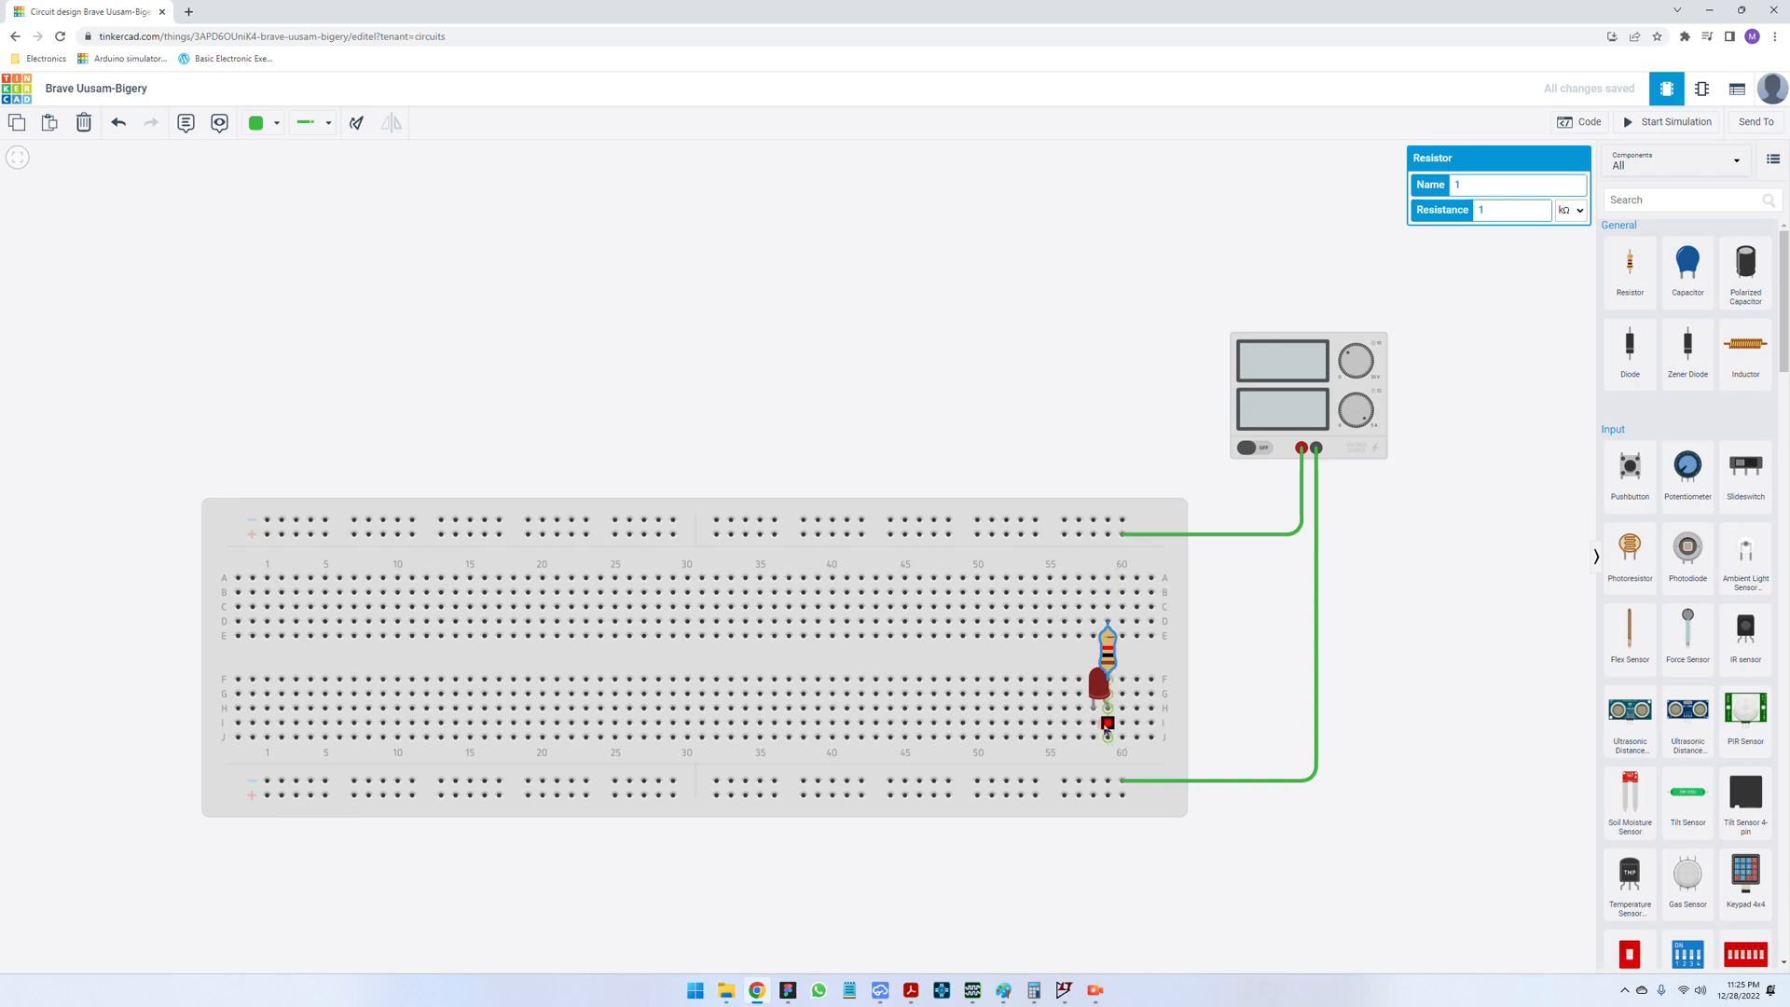
- Wire hole A59 above the resistor to the upper positive rail, and hole J58 below the LED's cathode to the lower negative rail
{"action": "left_click", "coordinate": [1108, 578]}
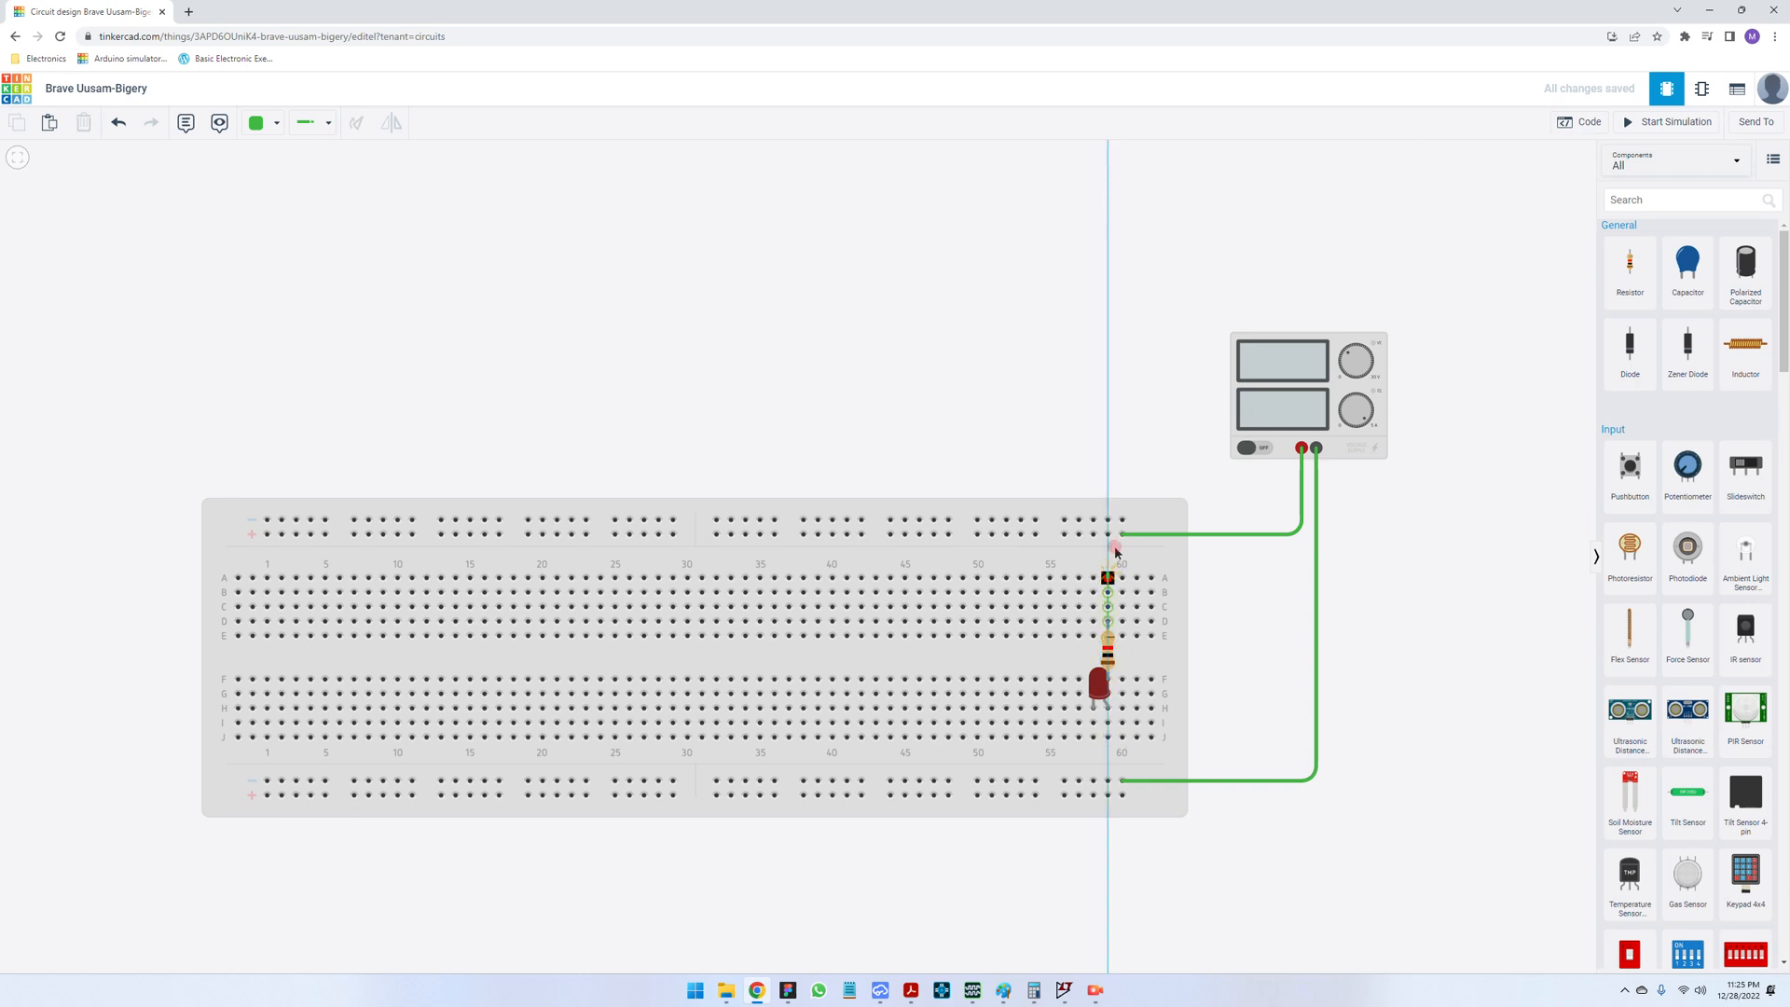
{"action": "left_click", "coordinate": [1107, 535]}
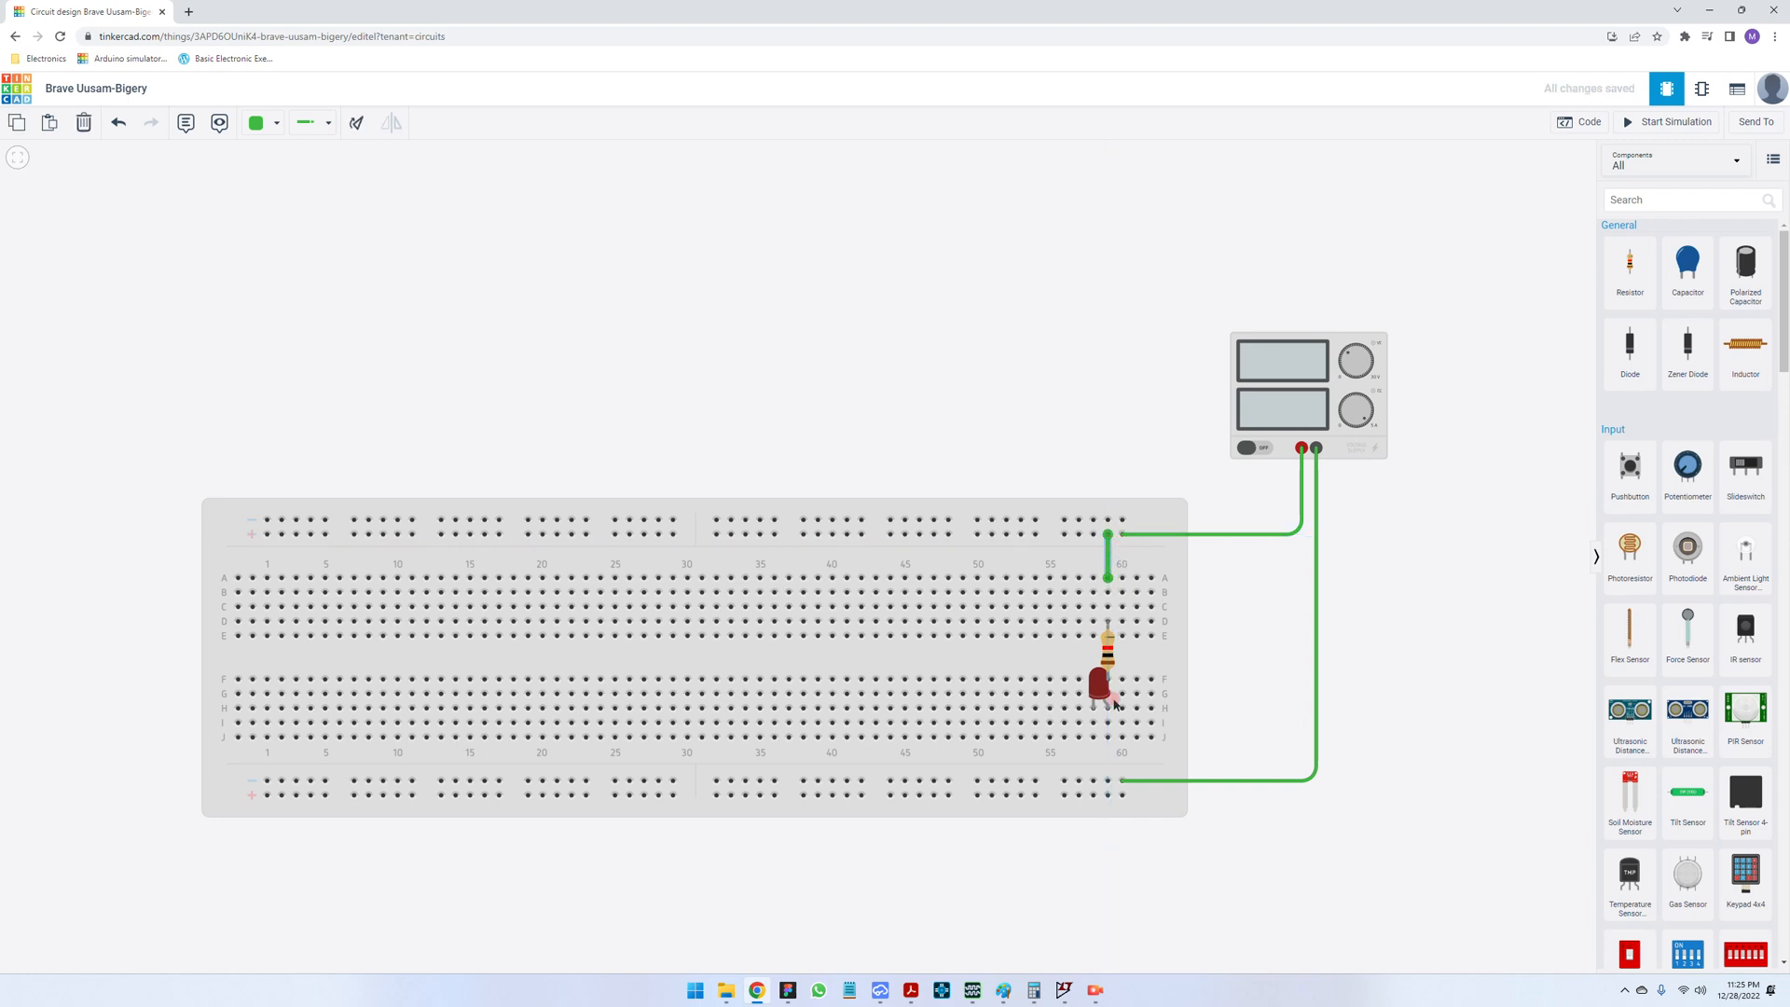
{"action": "left_click", "coordinate": [1094, 738]}
{"action": "left_click", "coordinate": [1095, 782]}
{"action": "left_click", "coordinate": [1234, 824]}
- Run and stop the simulation to check the LED and the supply's current, and inspect the resistor's properties
{"action": "left_click", "coordinate": [1109, 660]}
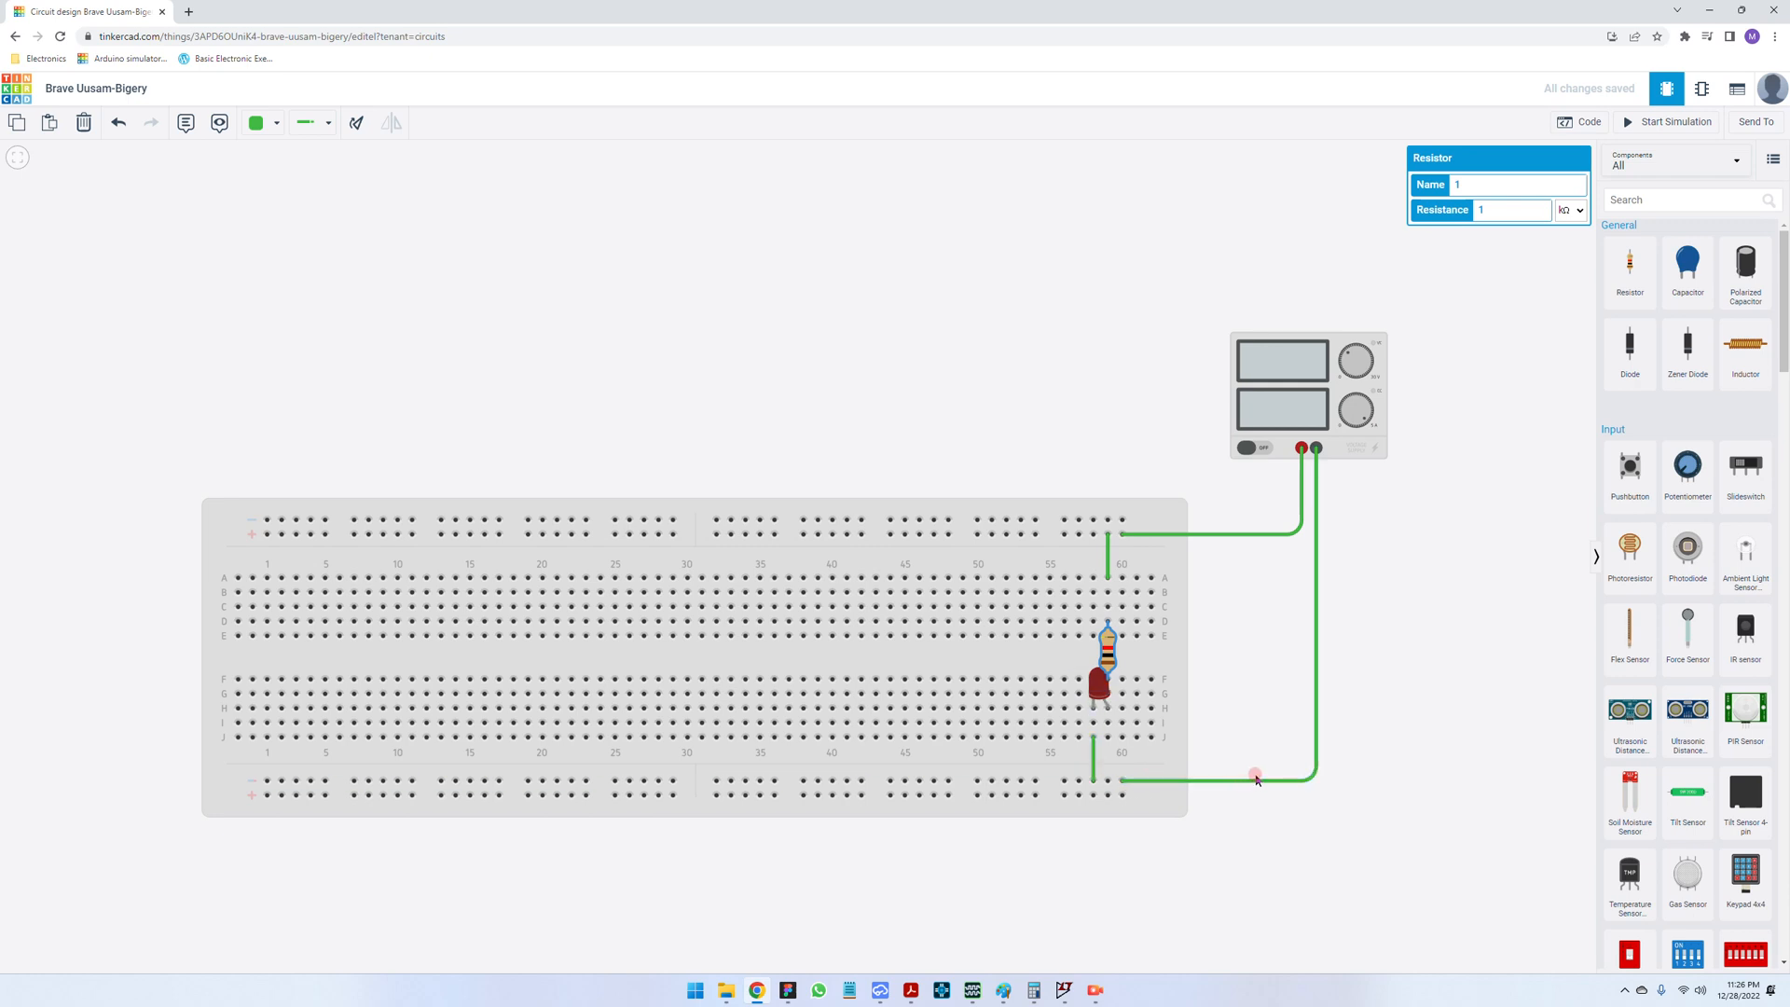
{"action": "left_click", "coordinate": [1669, 122]}
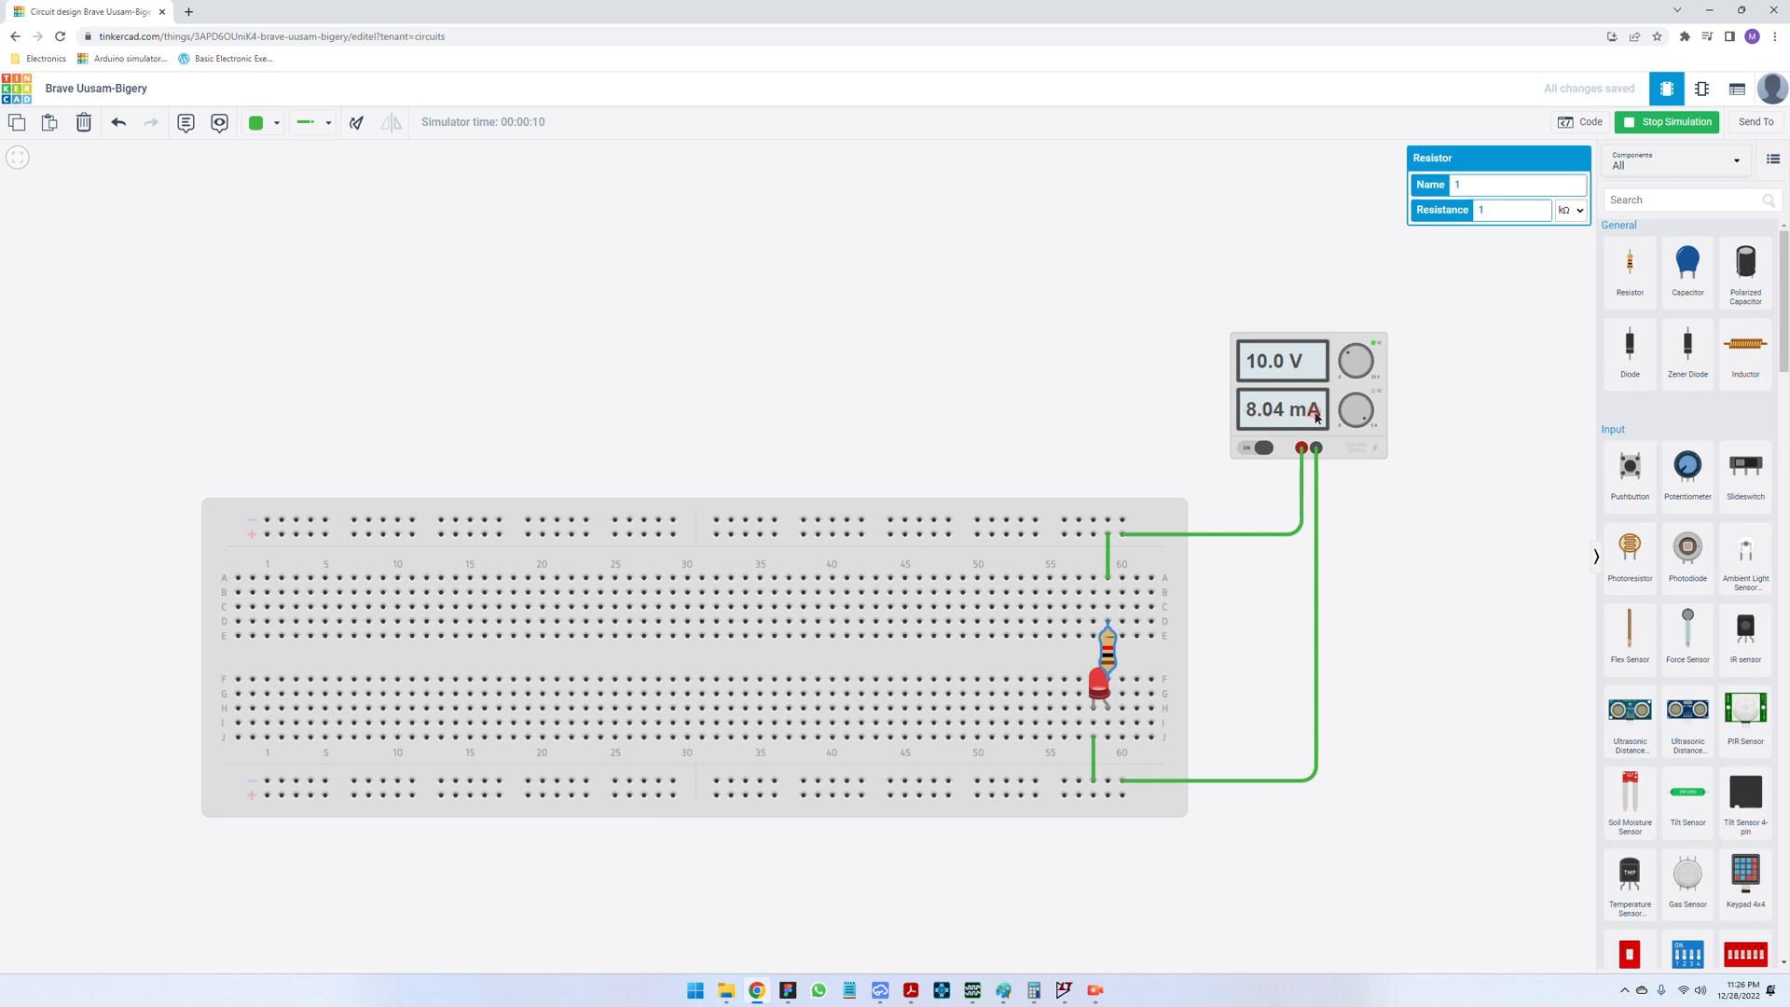
{"action": "left_click", "coordinate": [1276, 708]}
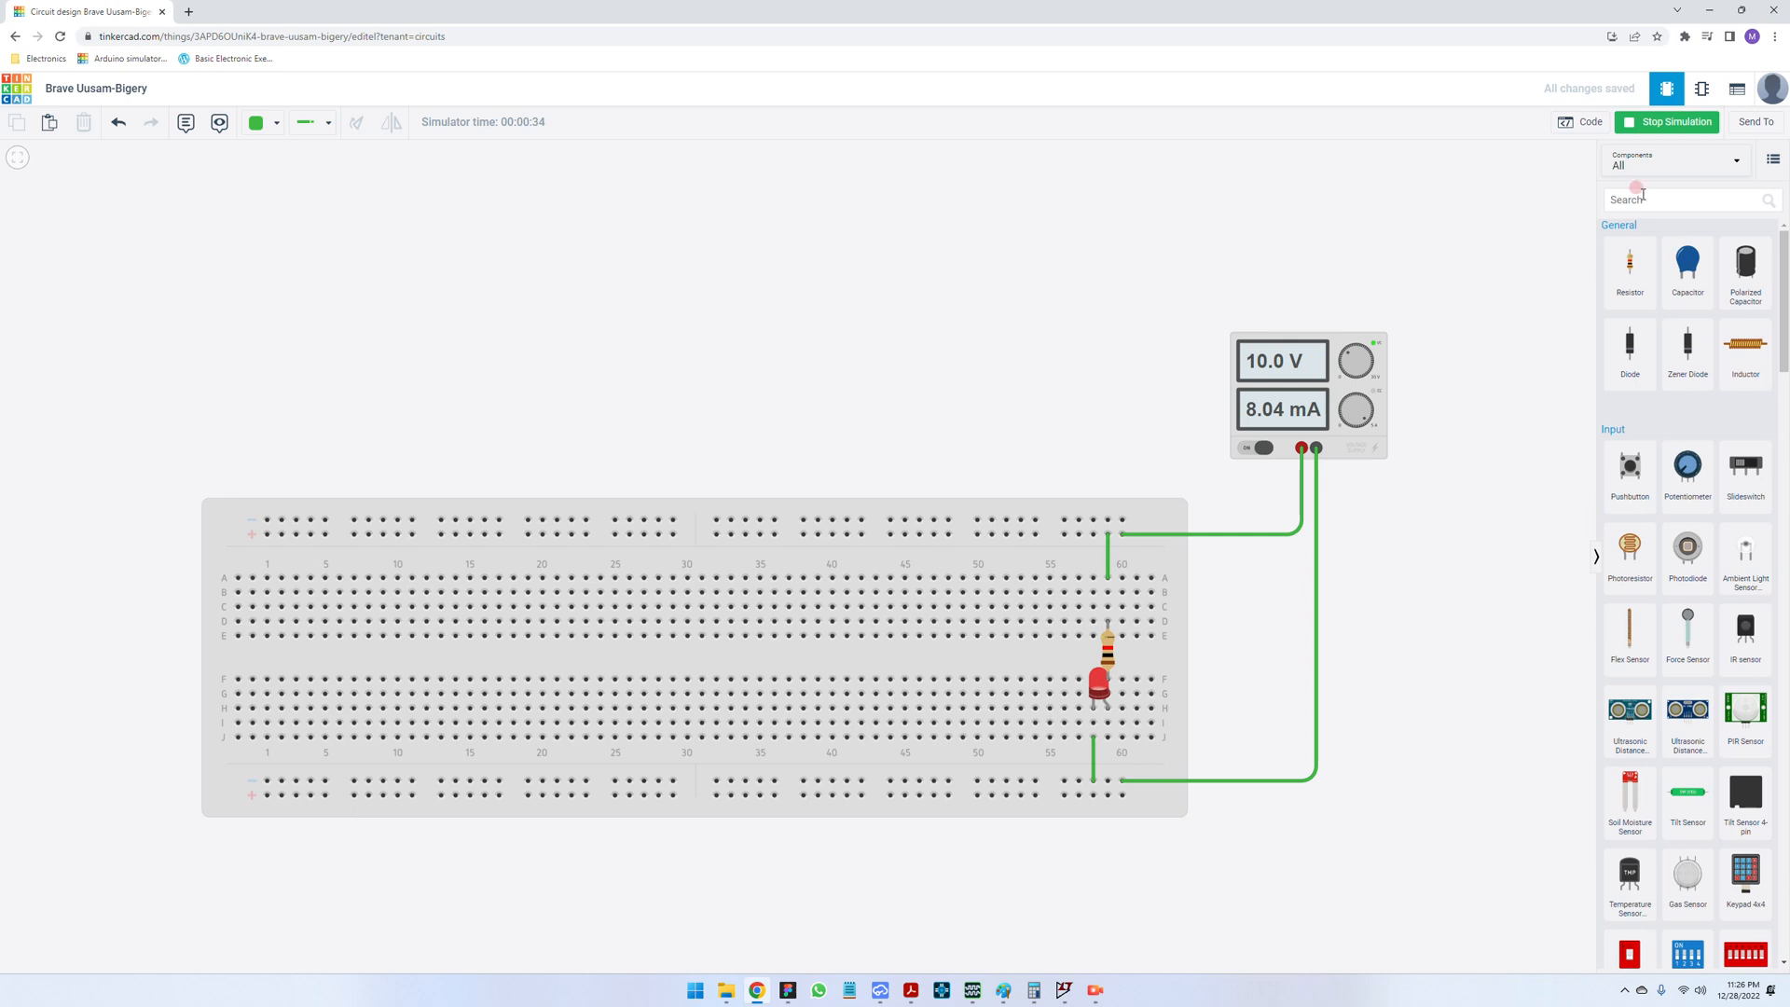
{"action": "left_click", "coordinate": [1661, 124]}
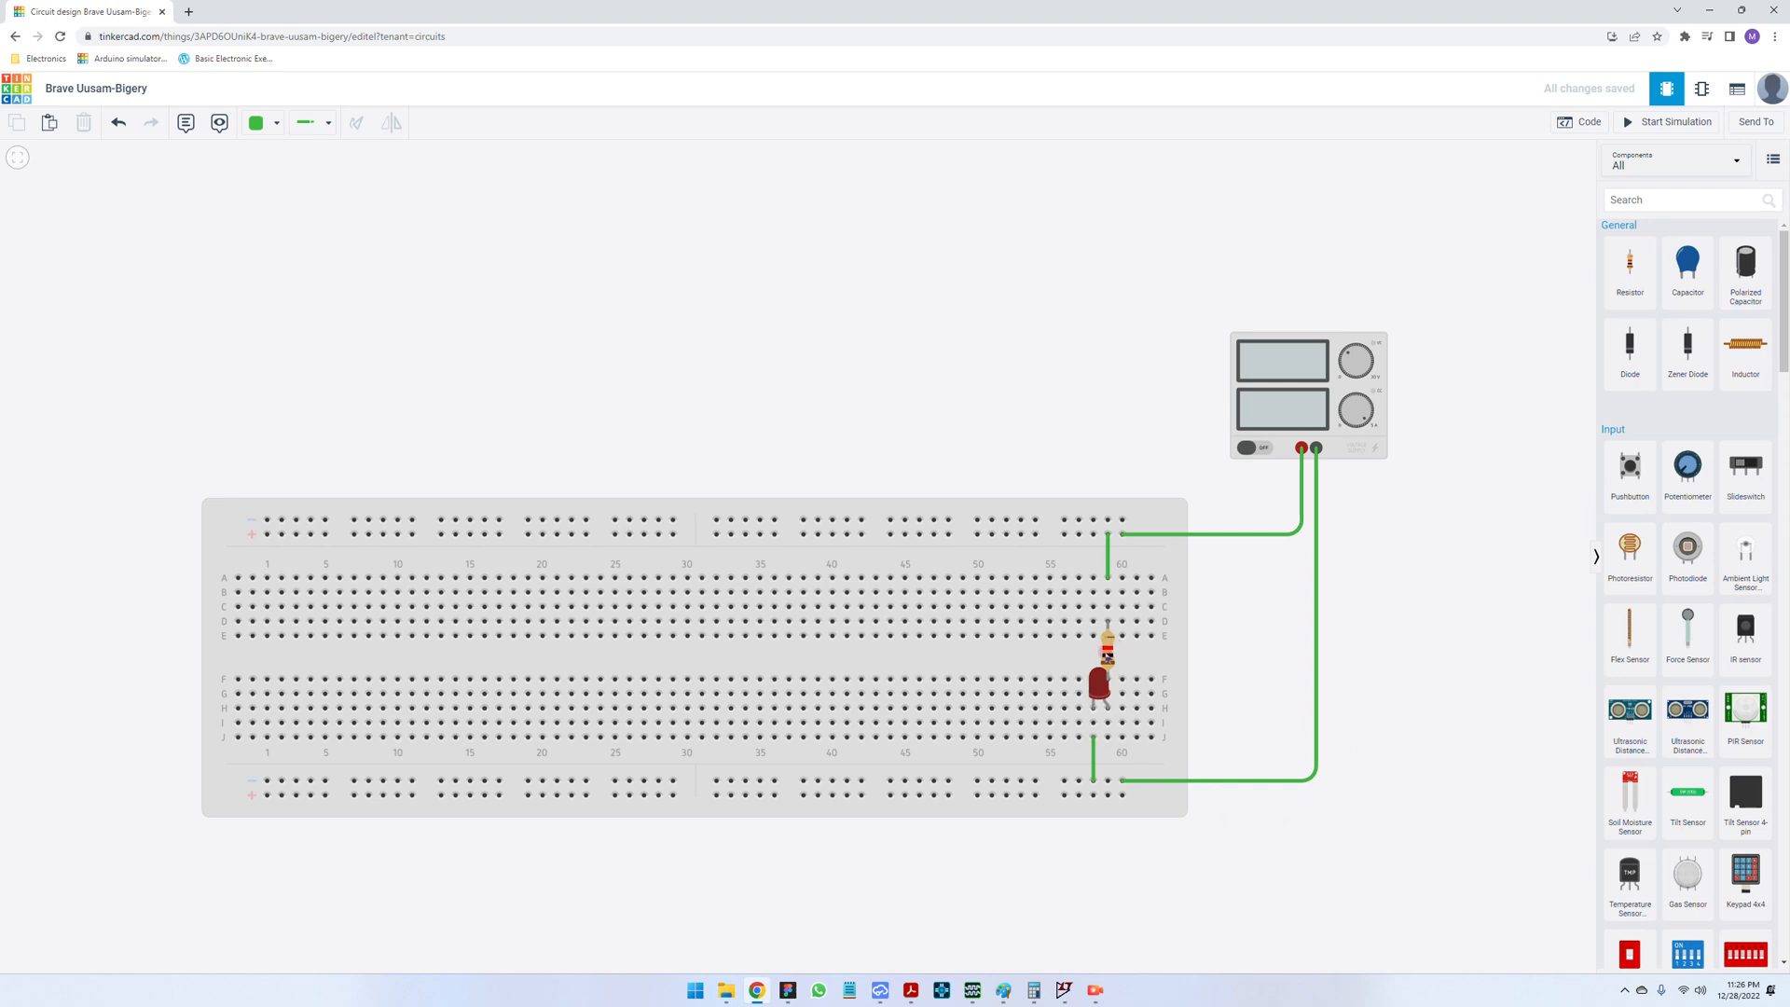
{"action": "left_click", "coordinate": [1109, 652]}
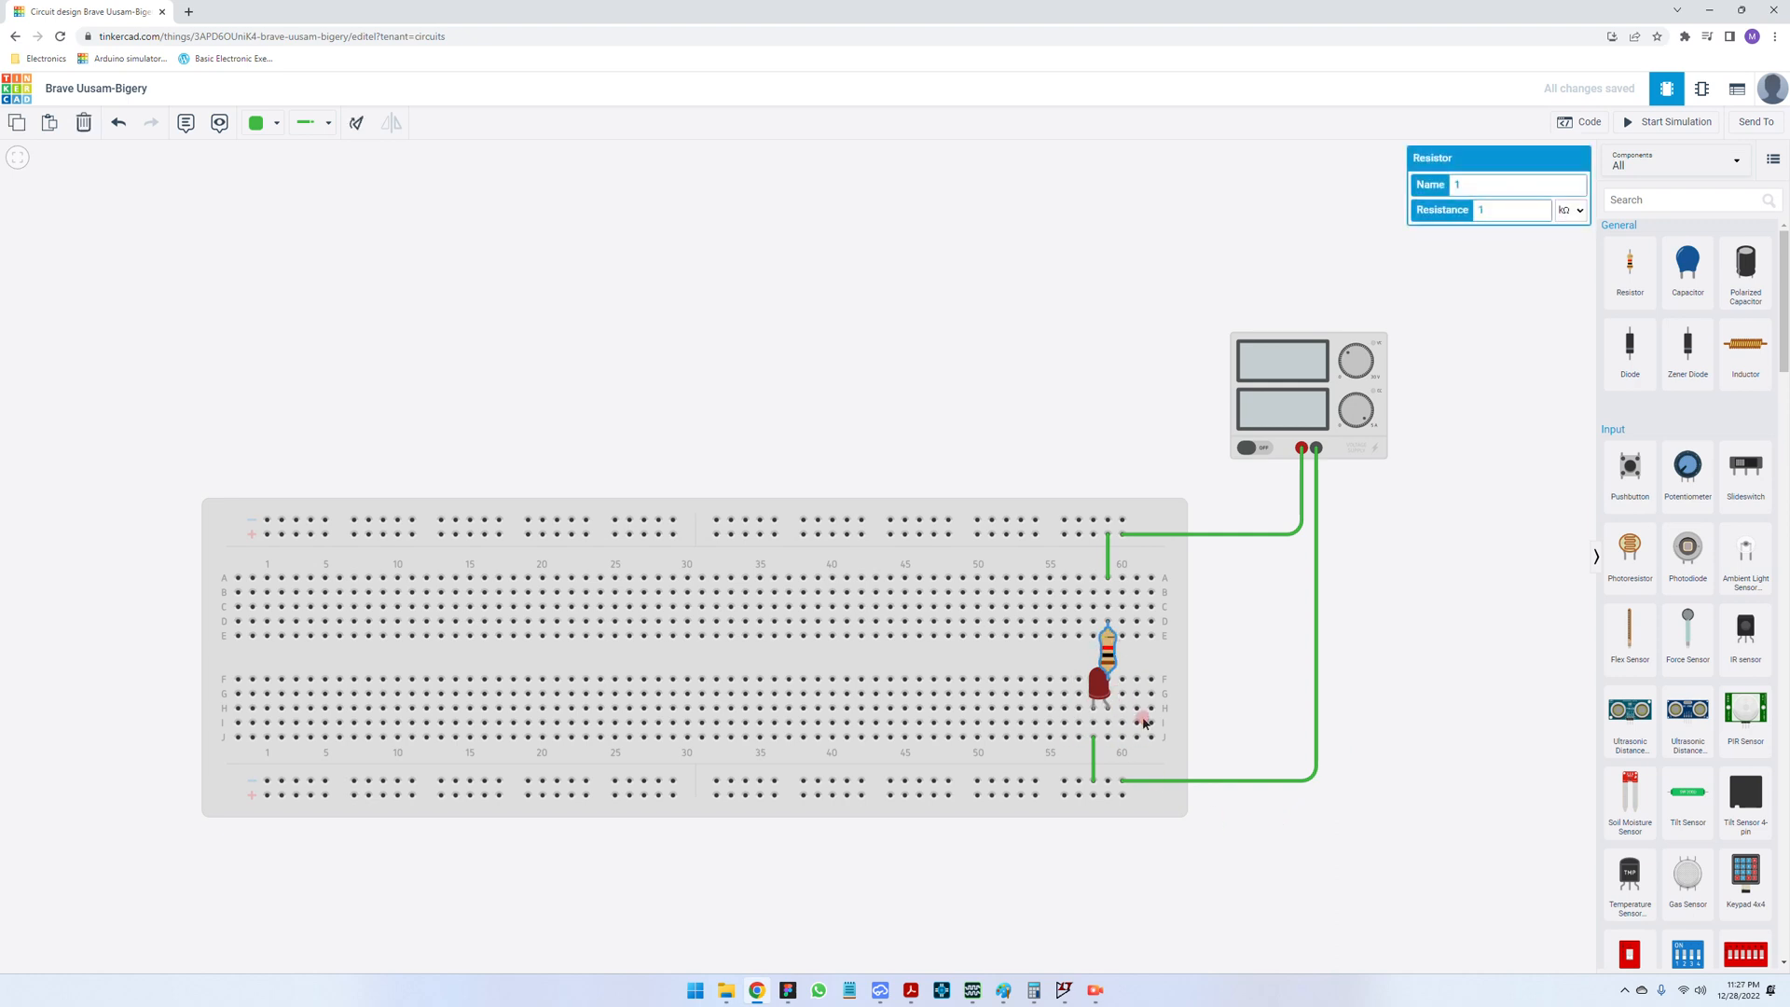
- Lay the resistor horizontally along row B in columns 55 to 59, and add a potentiometer across the centre gap around column 52
{"action": "left_click_drag", "start_coordinate": [1109, 653], "coordinate": [1064, 608]}
{"action": "left_click", "coordinate": [359, 128]}
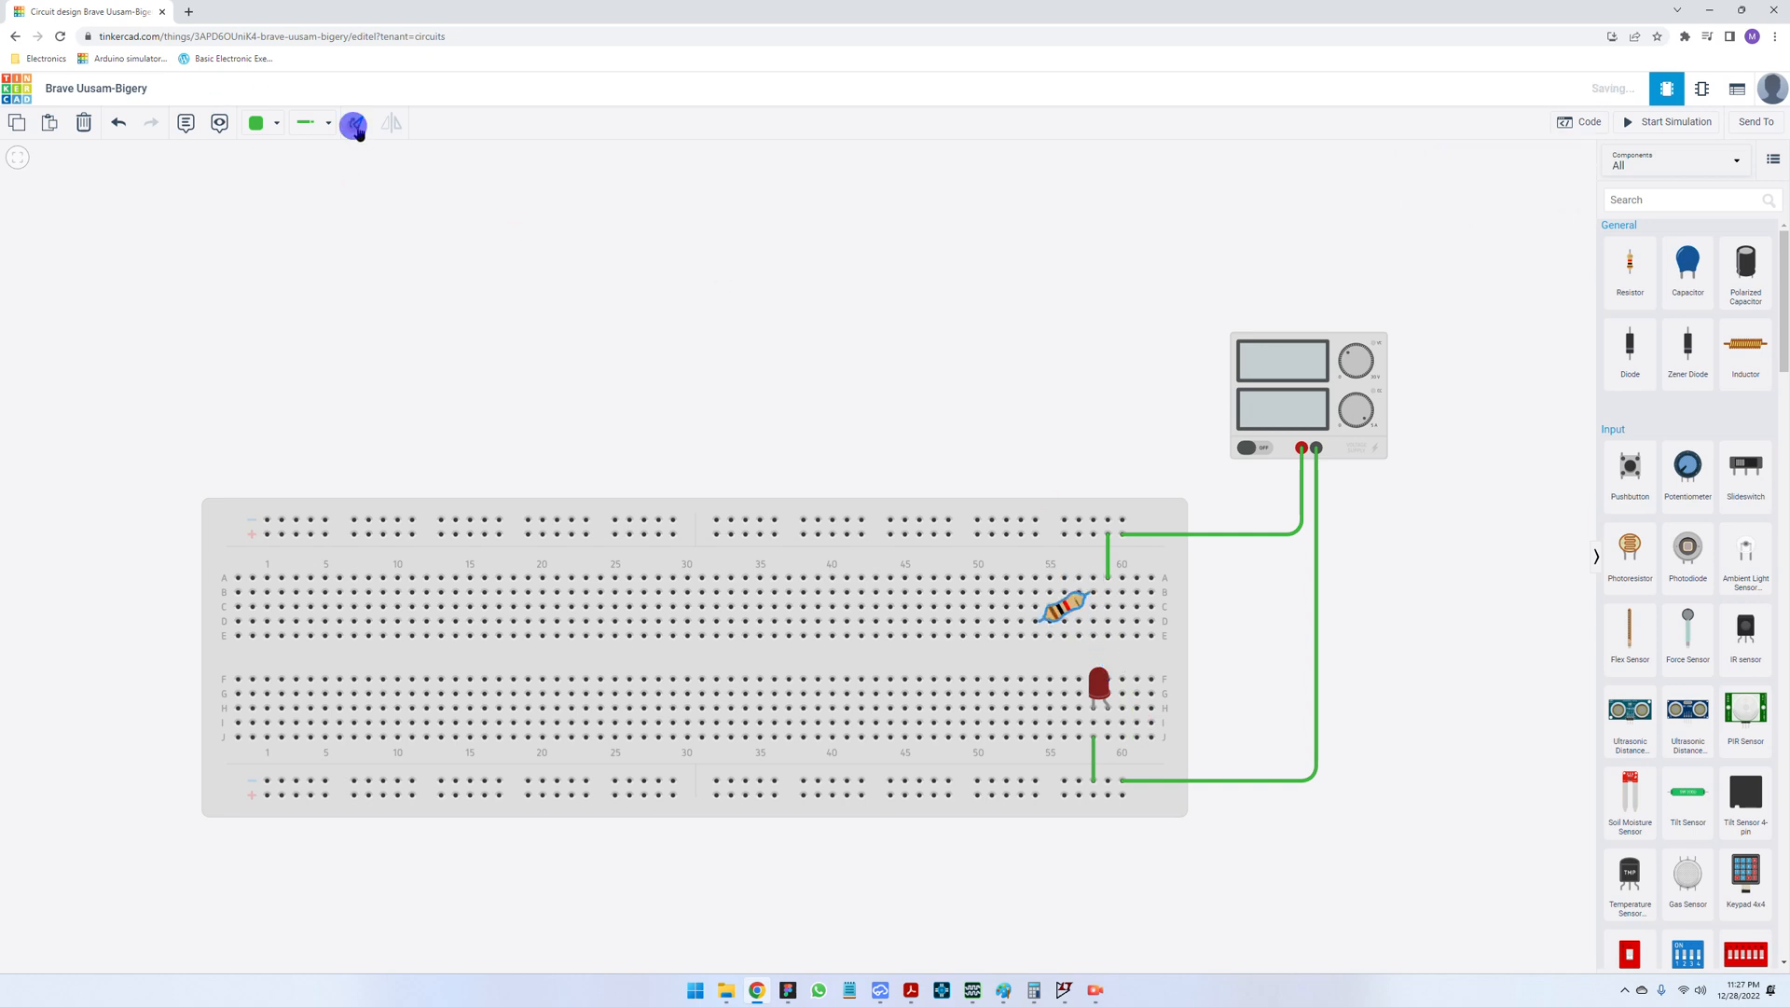
{"action": "left_click_drag", "start_coordinate": [1084, 612], "coordinate": [1079, 597]}
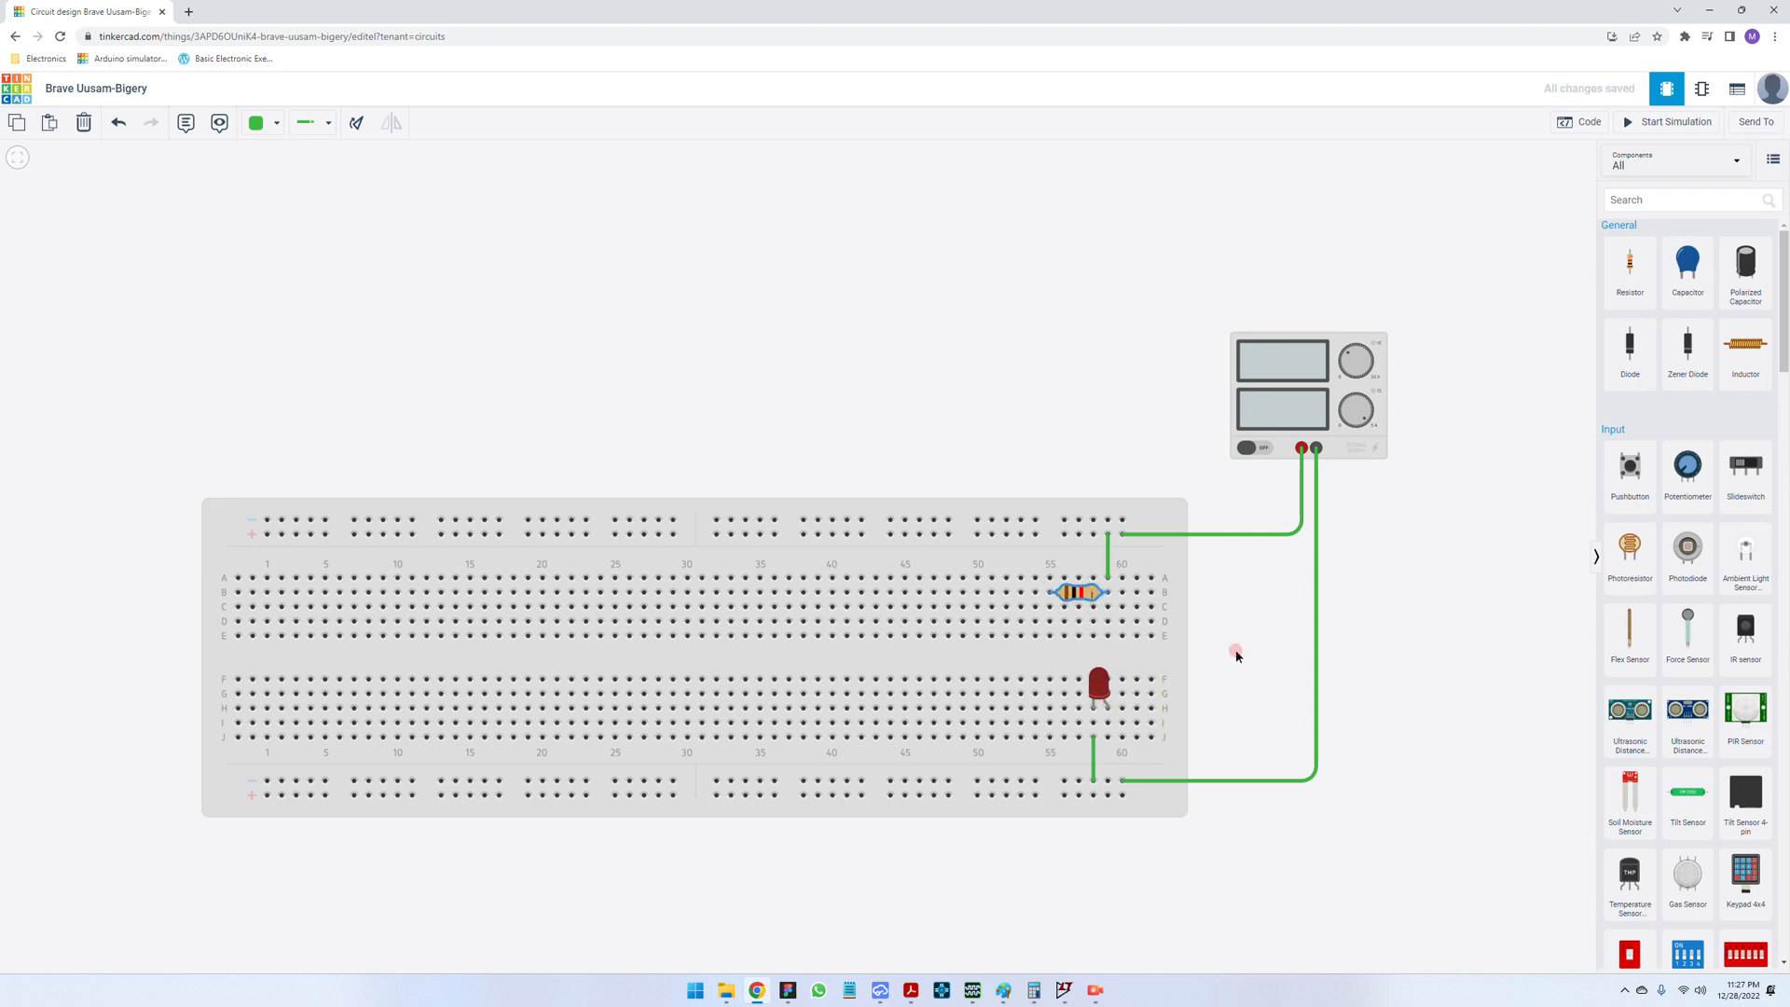
{"action": "left_click_drag", "start_coordinate": [1688, 466], "coordinate": [1133, 657]}
{"action": "left_click_drag", "start_coordinate": [1074, 712], "coordinate": [1010, 714]}
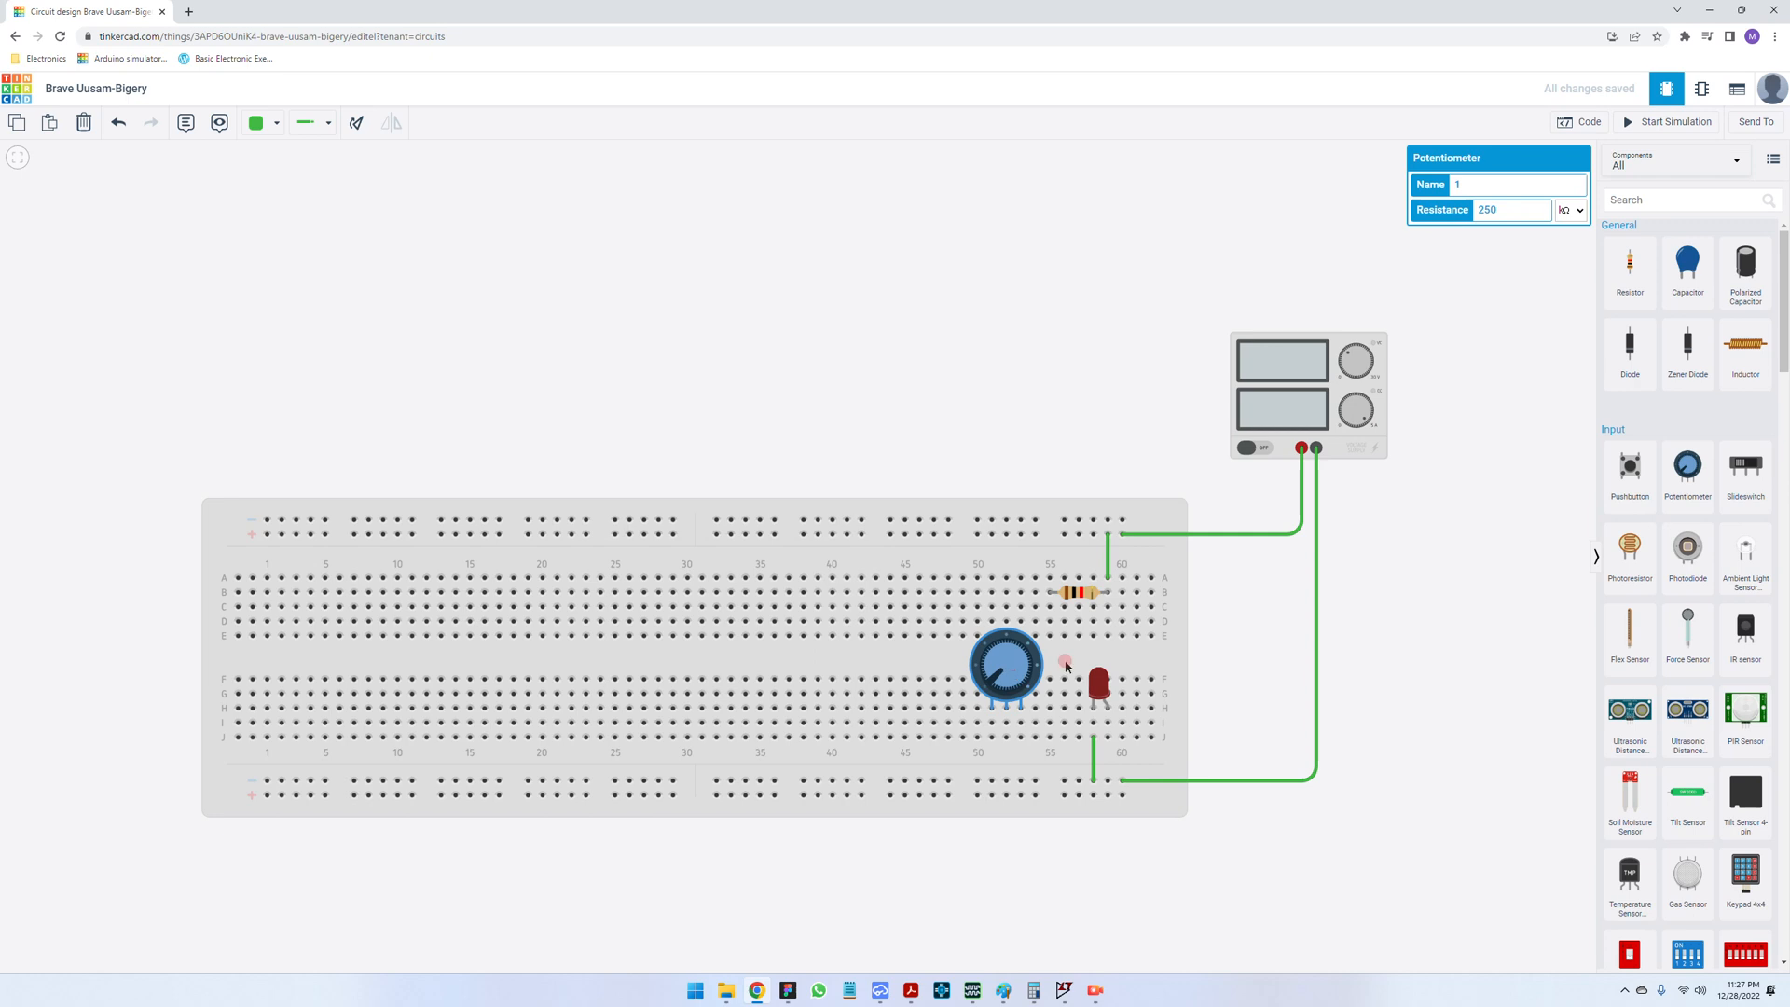
{"action": "left_click_drag", "start_coordinate": [1655, 289], "coordinate": [914, 614]}
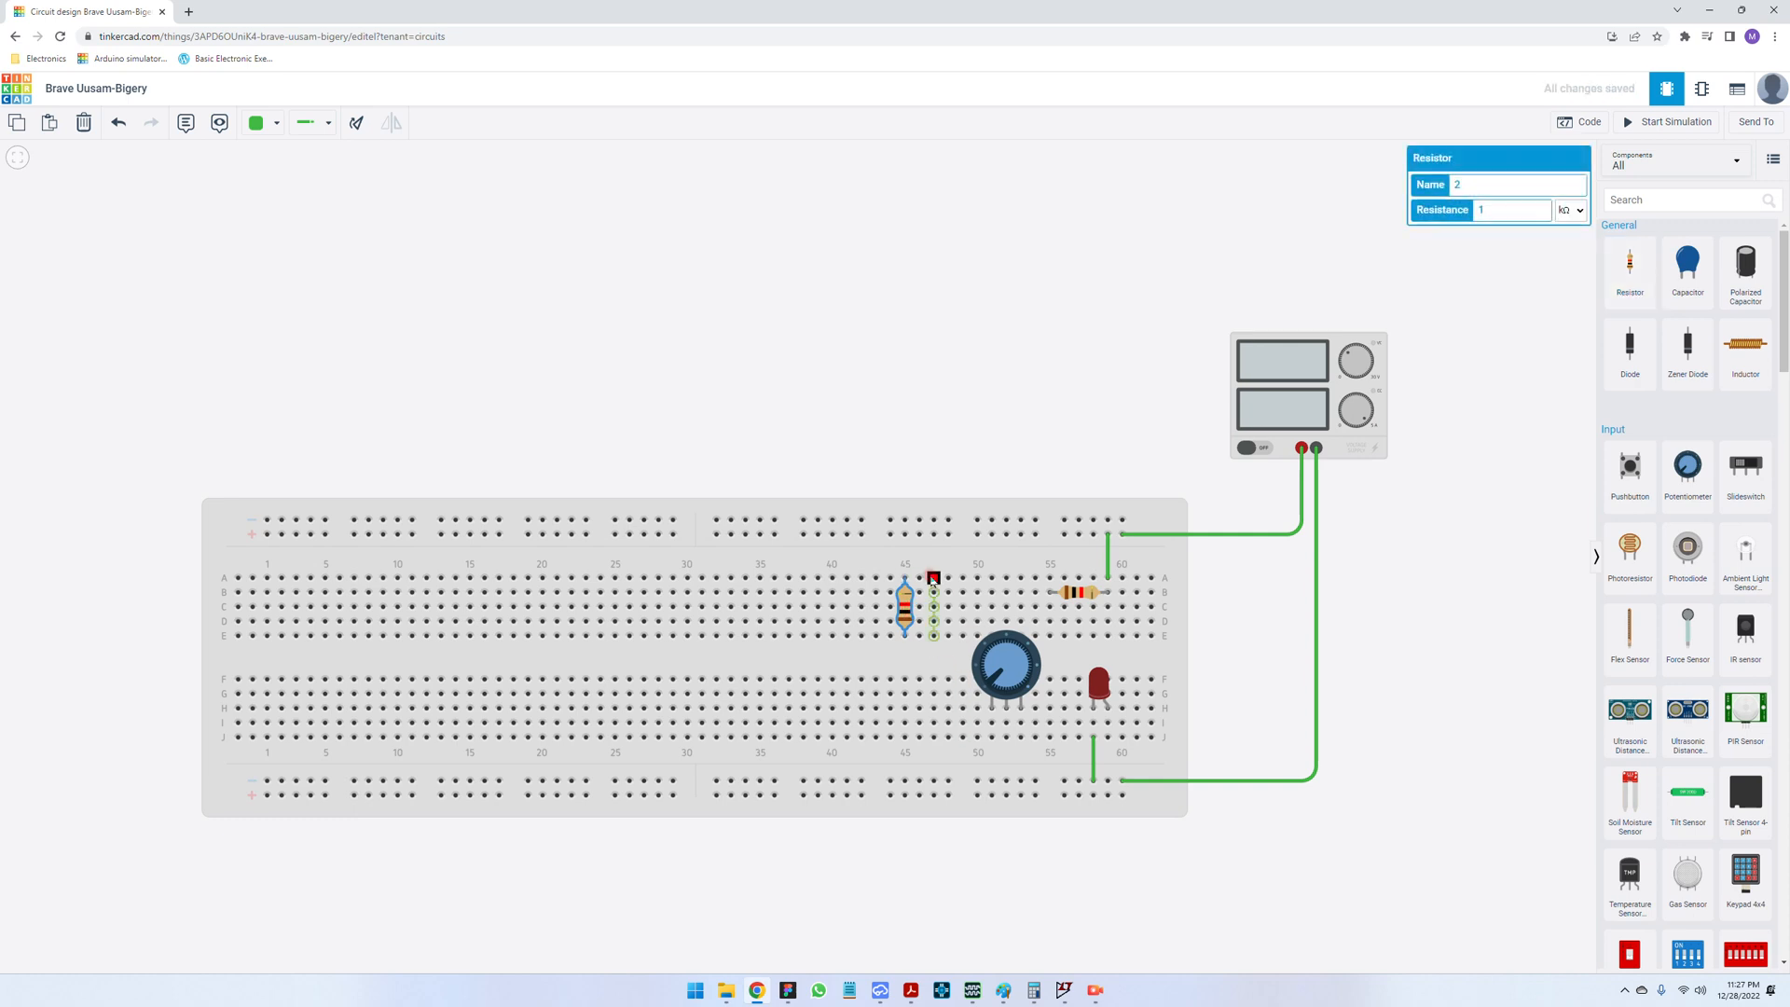
{"action": "left_click", "coordinate": [953, 339]}
{"action": "left_click", "coordinate": [900, 607]}
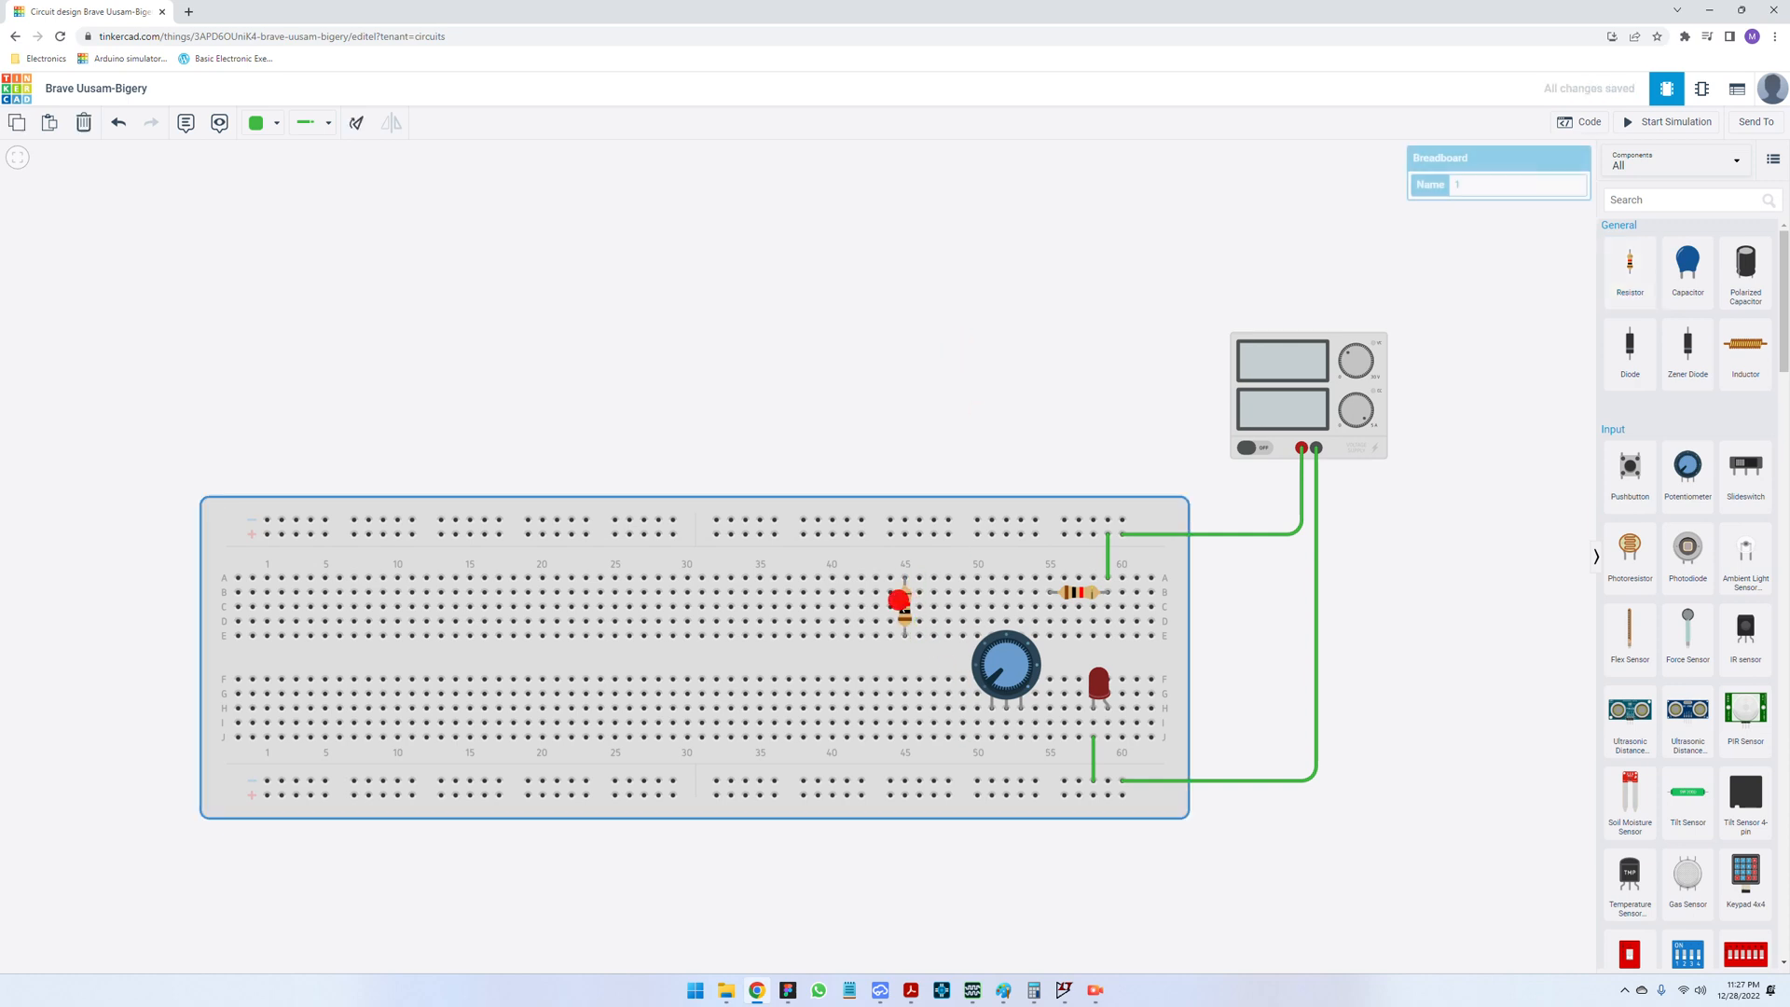
{"action": "left_click", "coordinate": [900, 607]}
{"action": "left_click", "coordinate": [350, 125]}
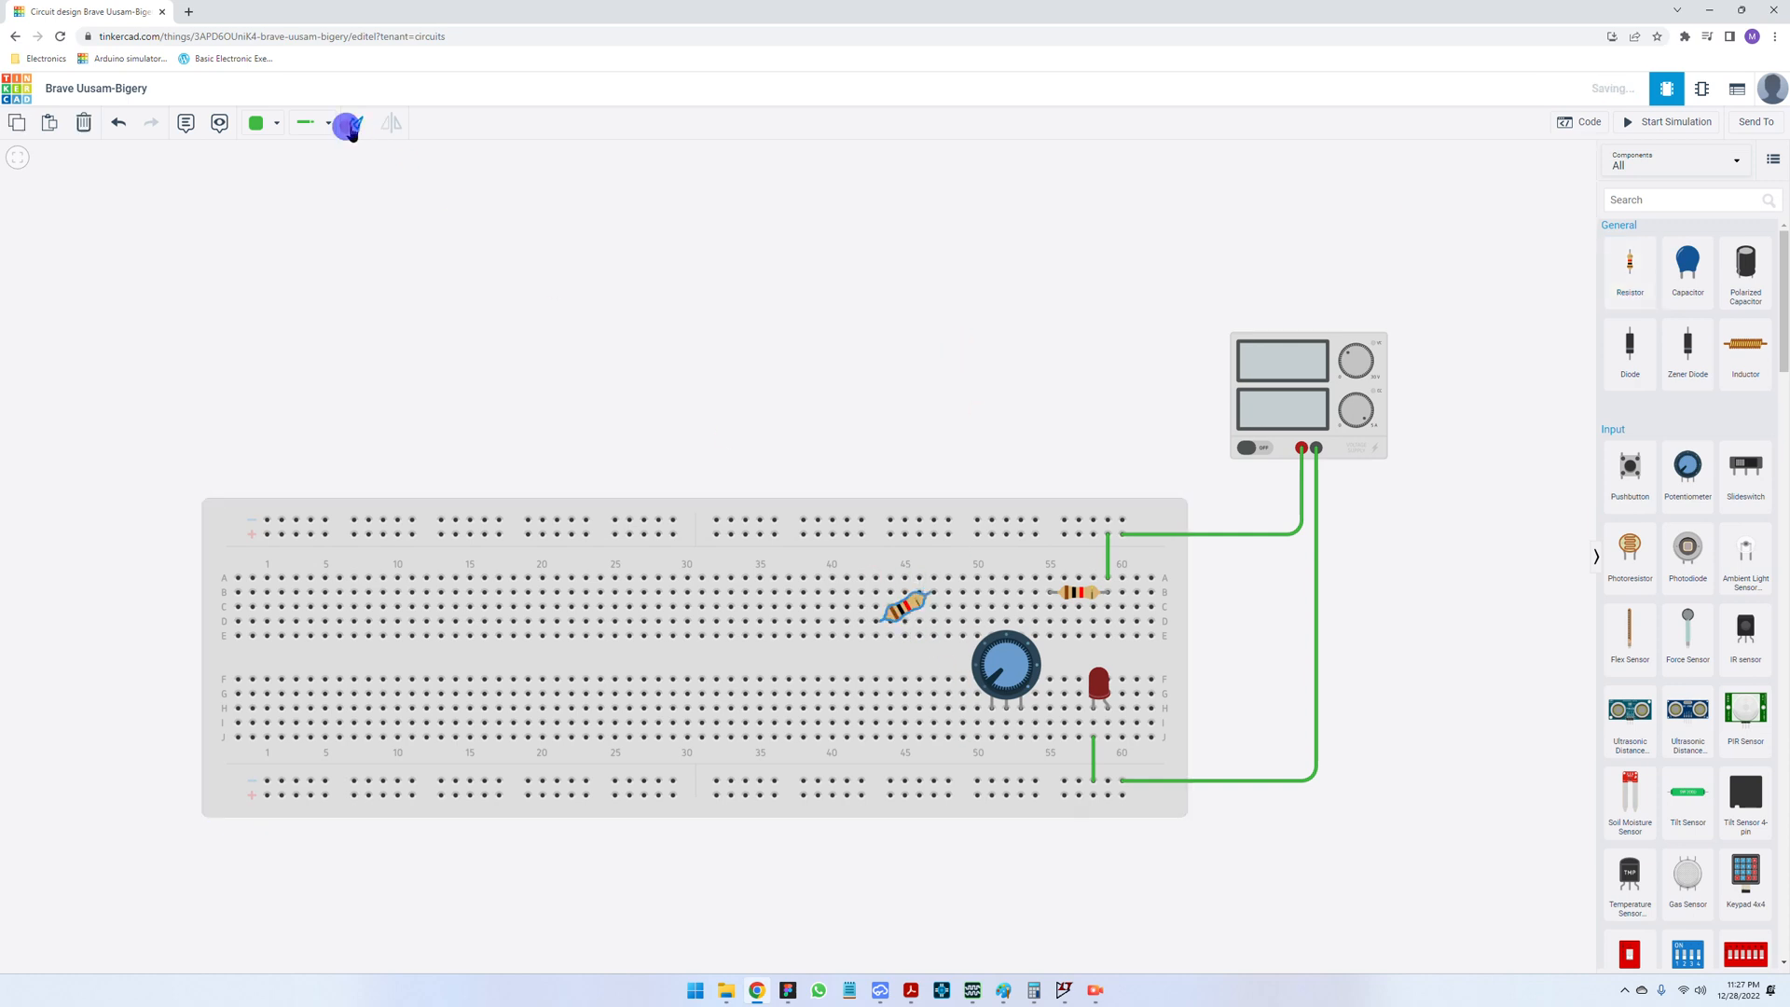
{"action": "left_click_drag", "start_coordinate": [912, 608], "coordinate": [985, 724]}
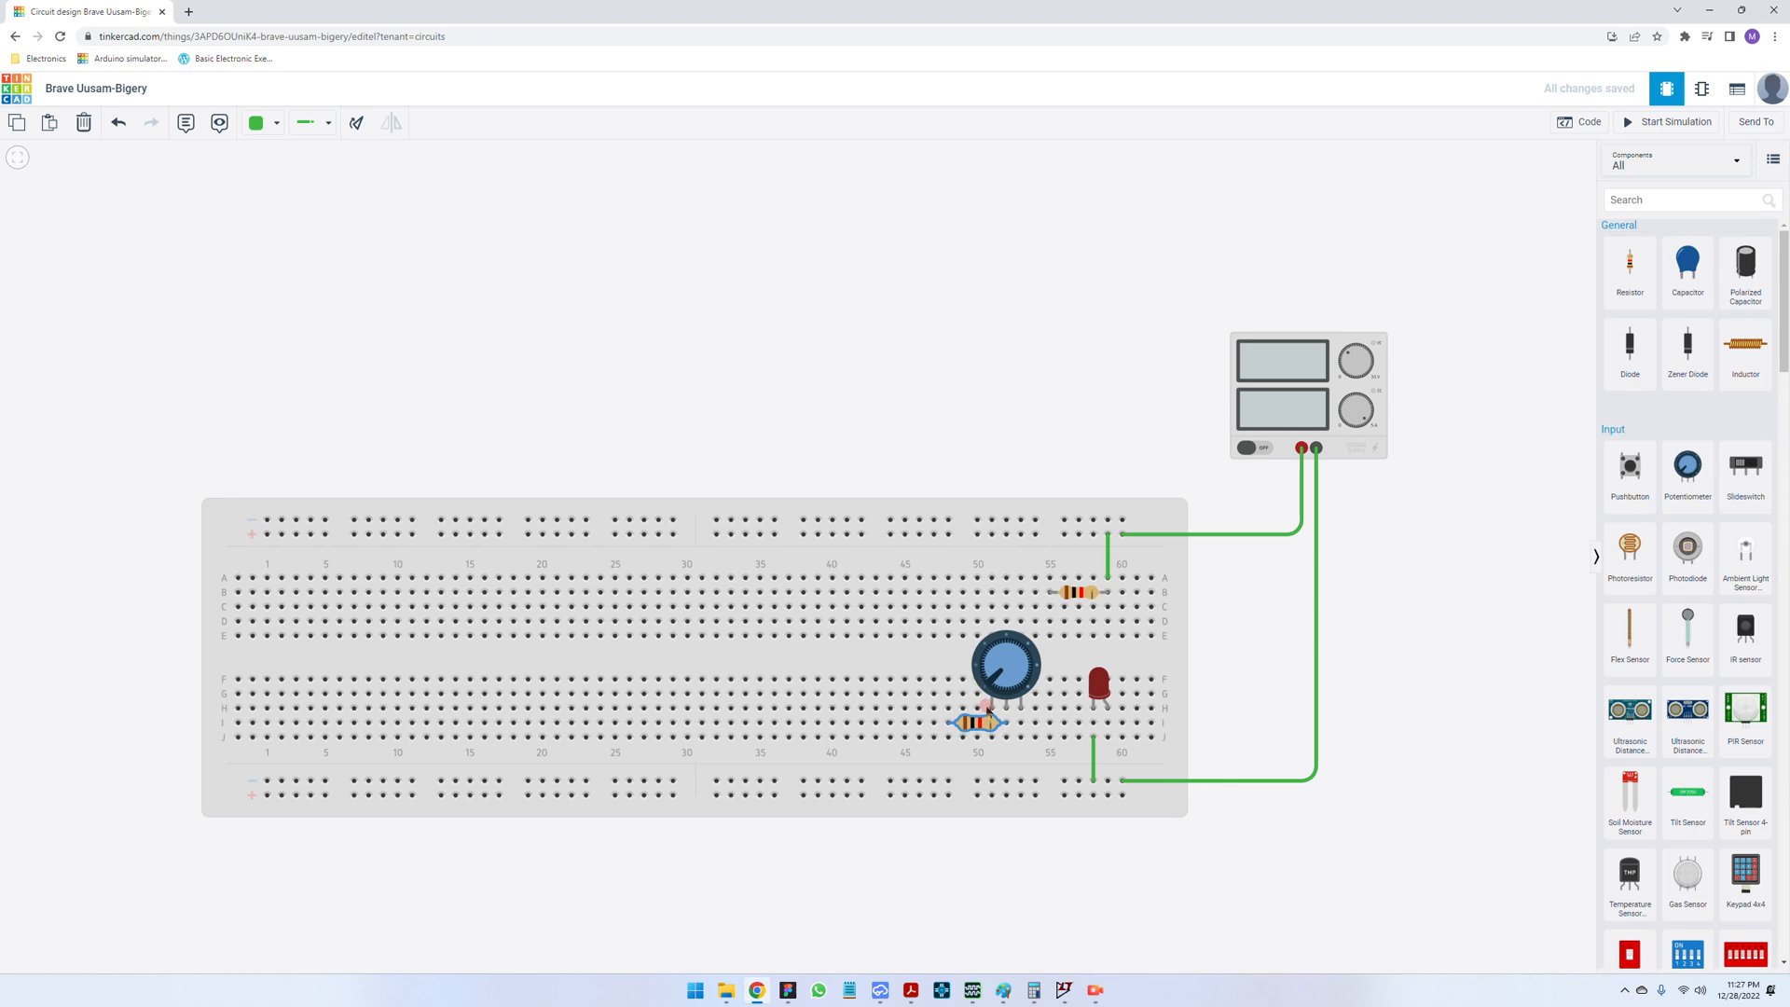
{"action": "left_click_drag", "start_coordinate": [1629, 269], "coordinate": [1050, 737]}
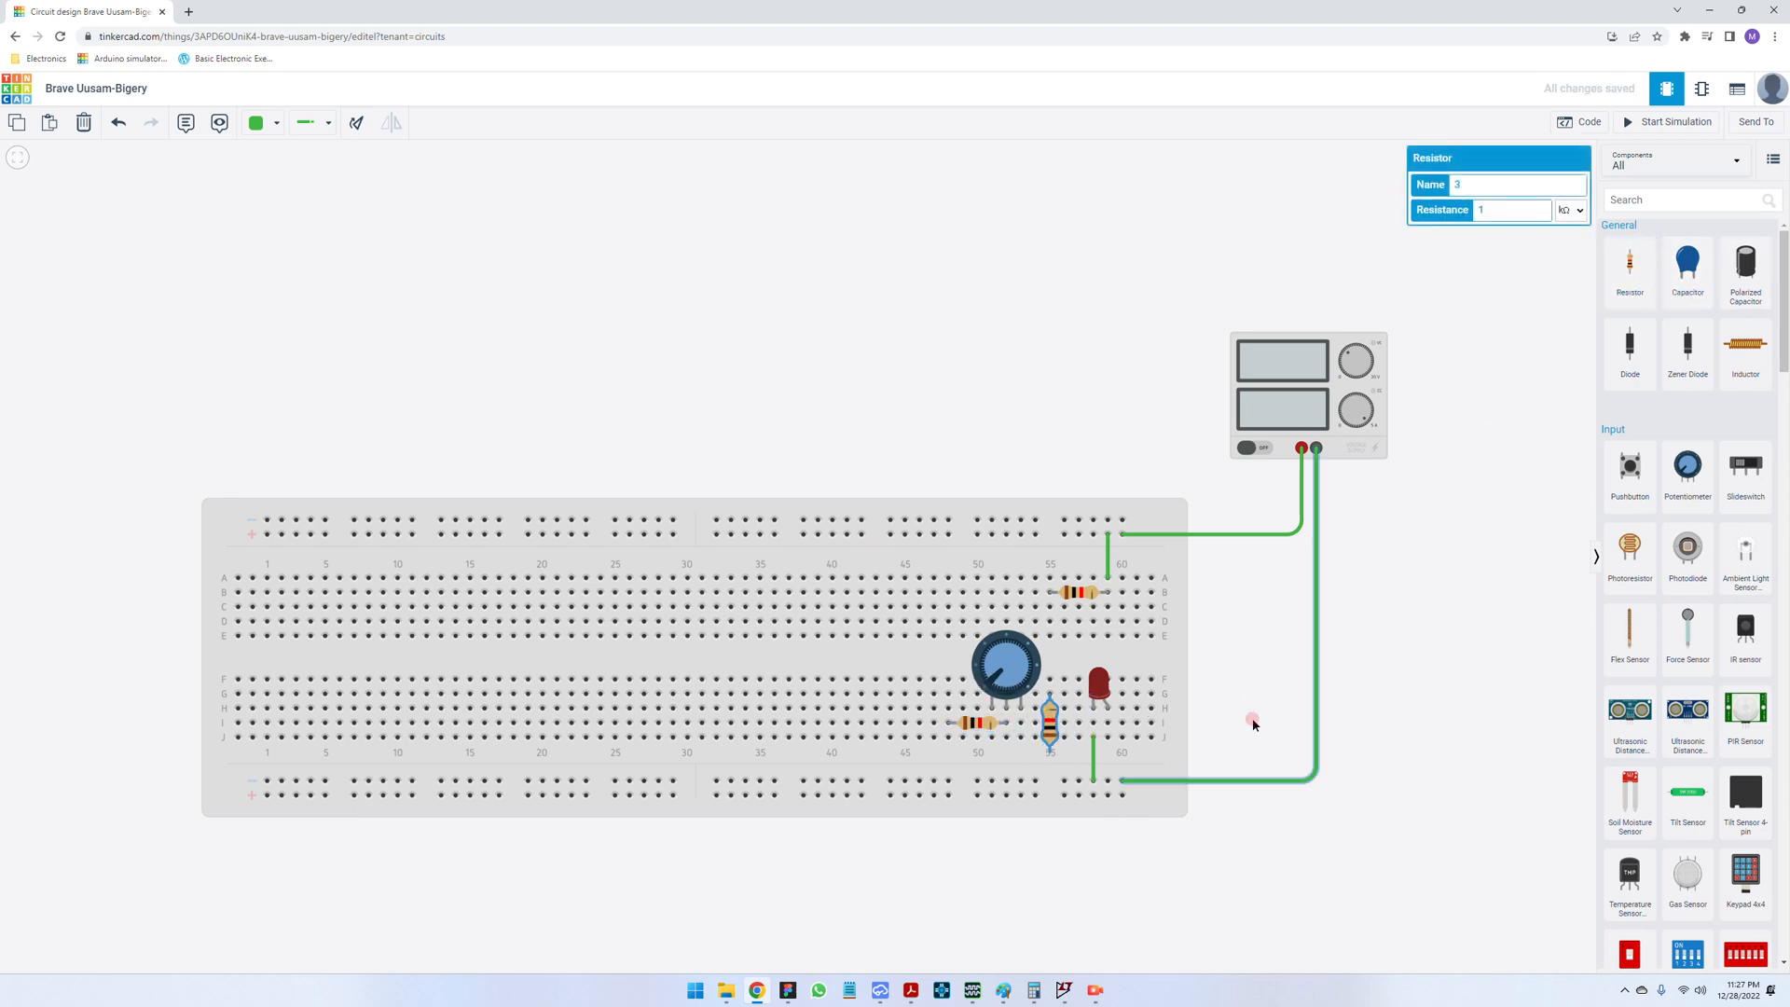
{"action": "left_click", "coordinate": [356, 122]}
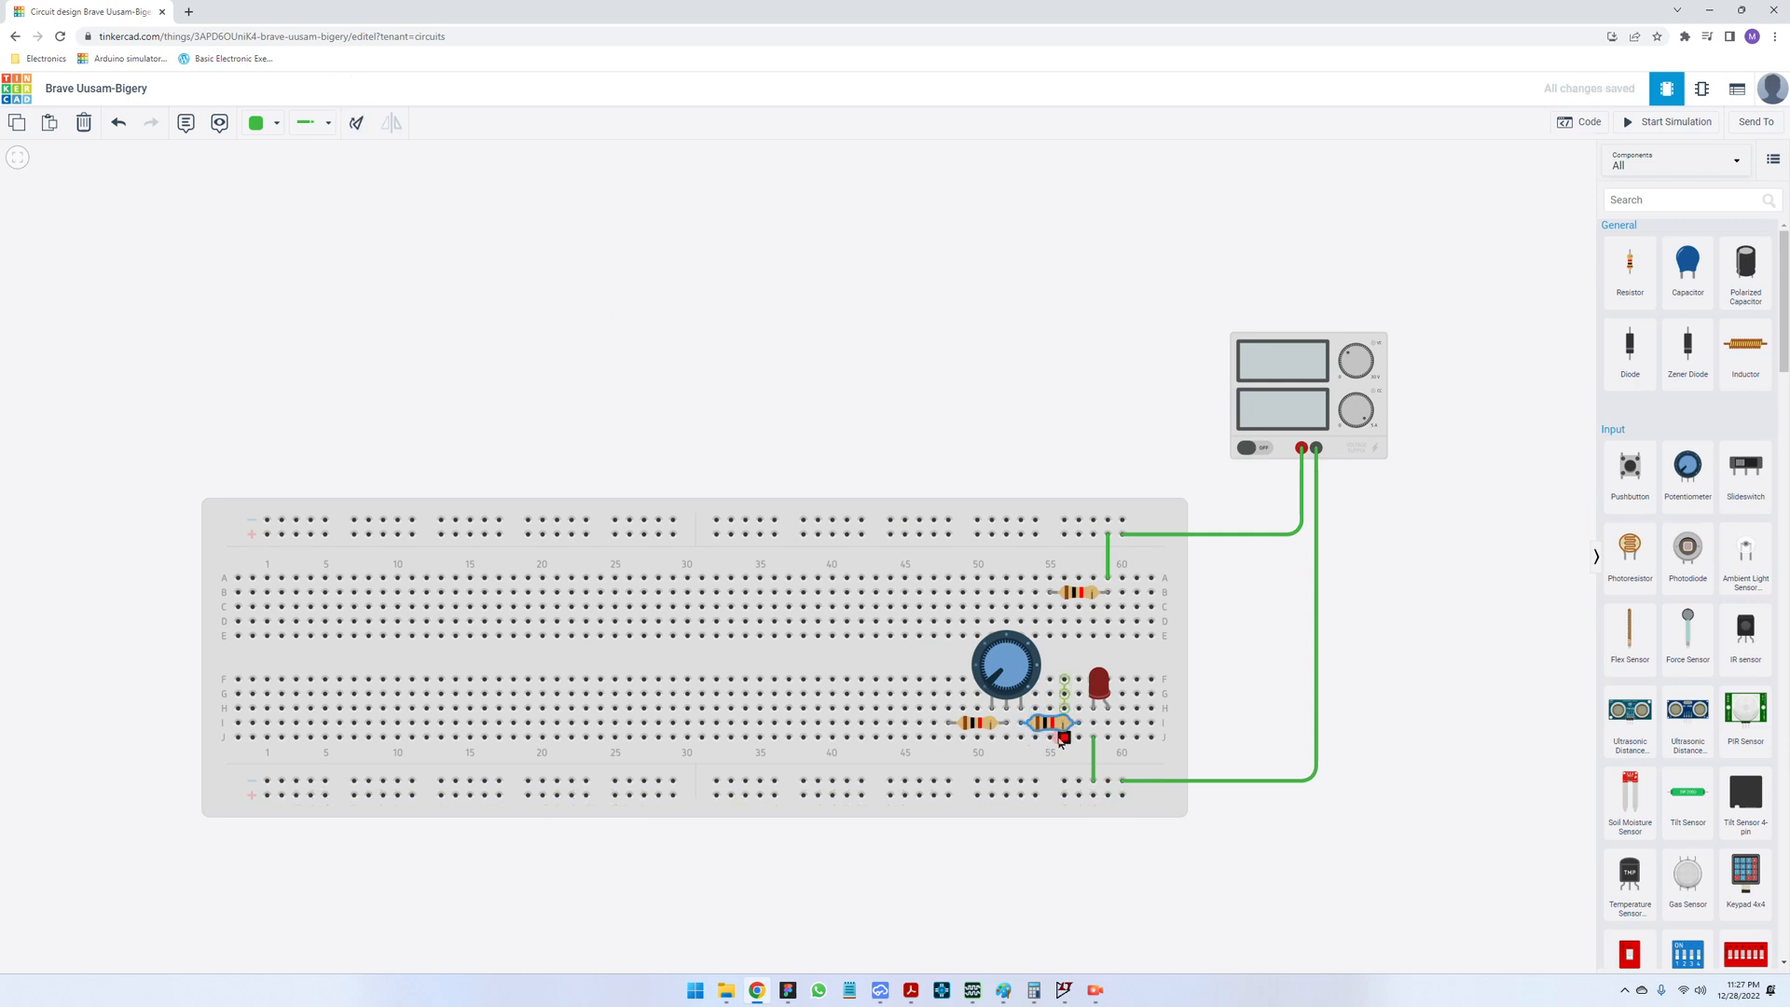
{"action": "left_click_drag", "start_coordinate": [1035, 739], "coordinate": [1033, 730]}
{"action": "key", "text": "Delete"}
{"action": "left_click", "coordinate": [975, 722]}
{"action": "key", "text": "Delete"}
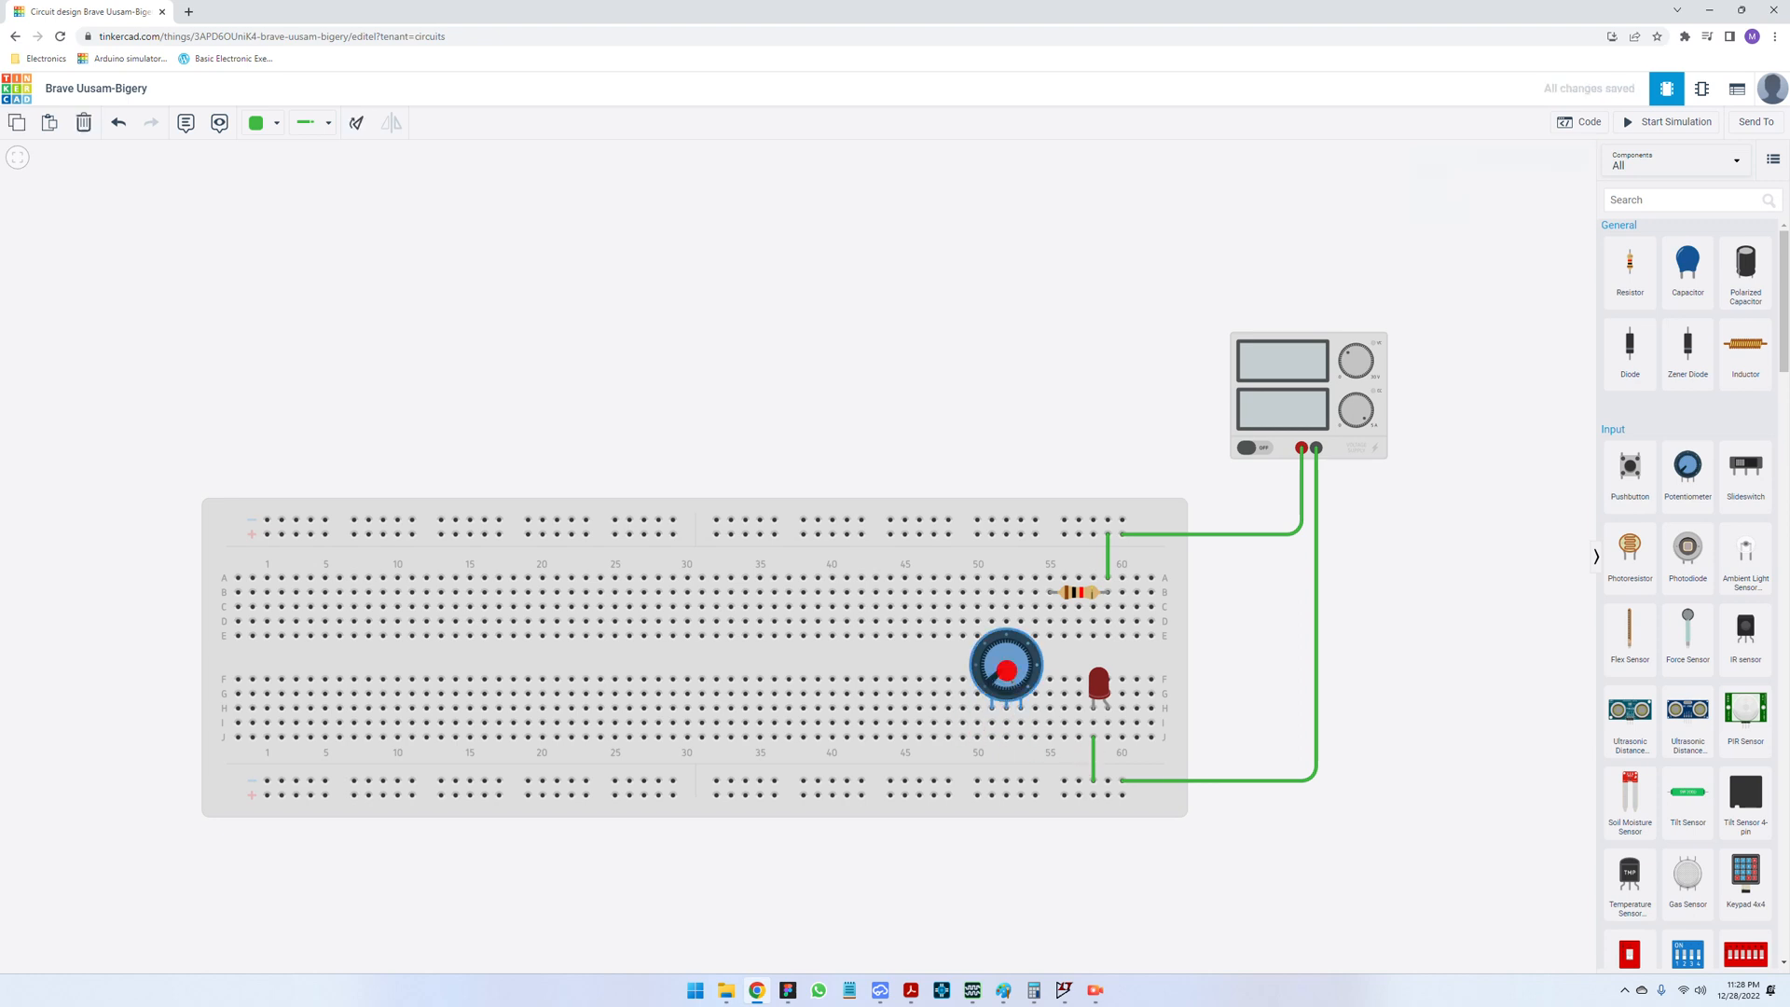
- Wire hole F52 to B52 across the centre gap, and B52 to B55 at the resistor's free end
{"action": "left_click", "coordinate": [1012, 669]}
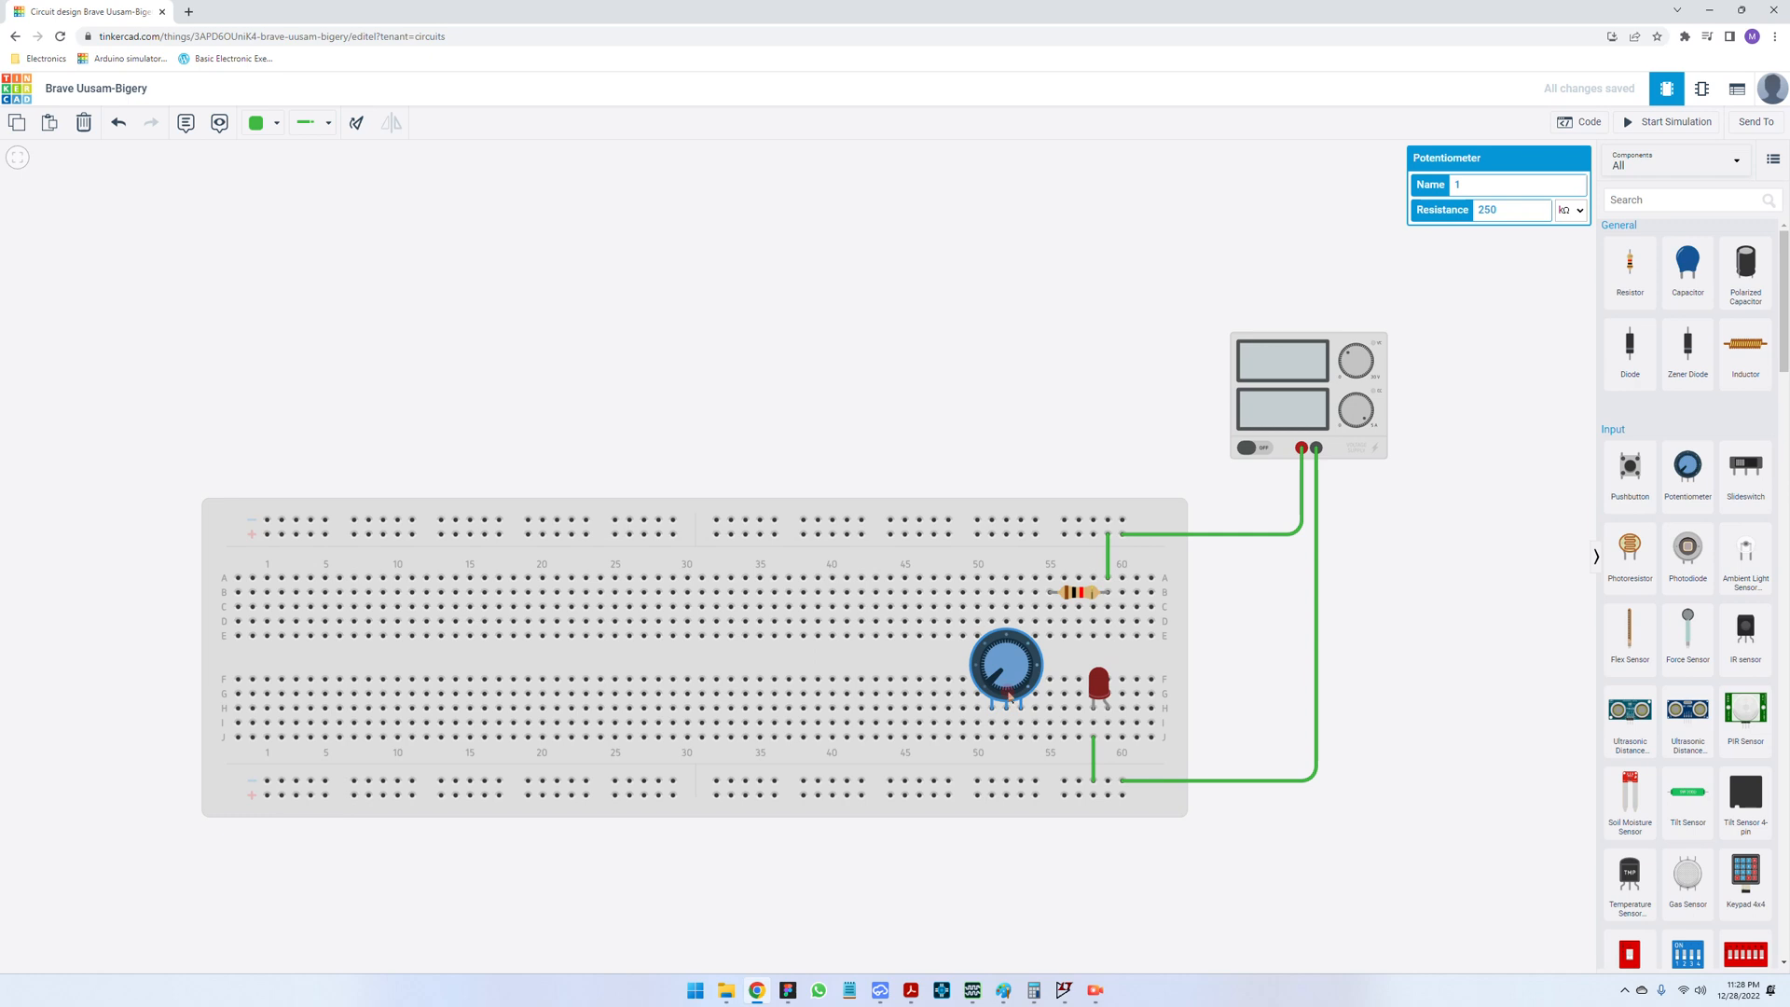
{"action": "left_click", "coordinate": [1007, 694]}
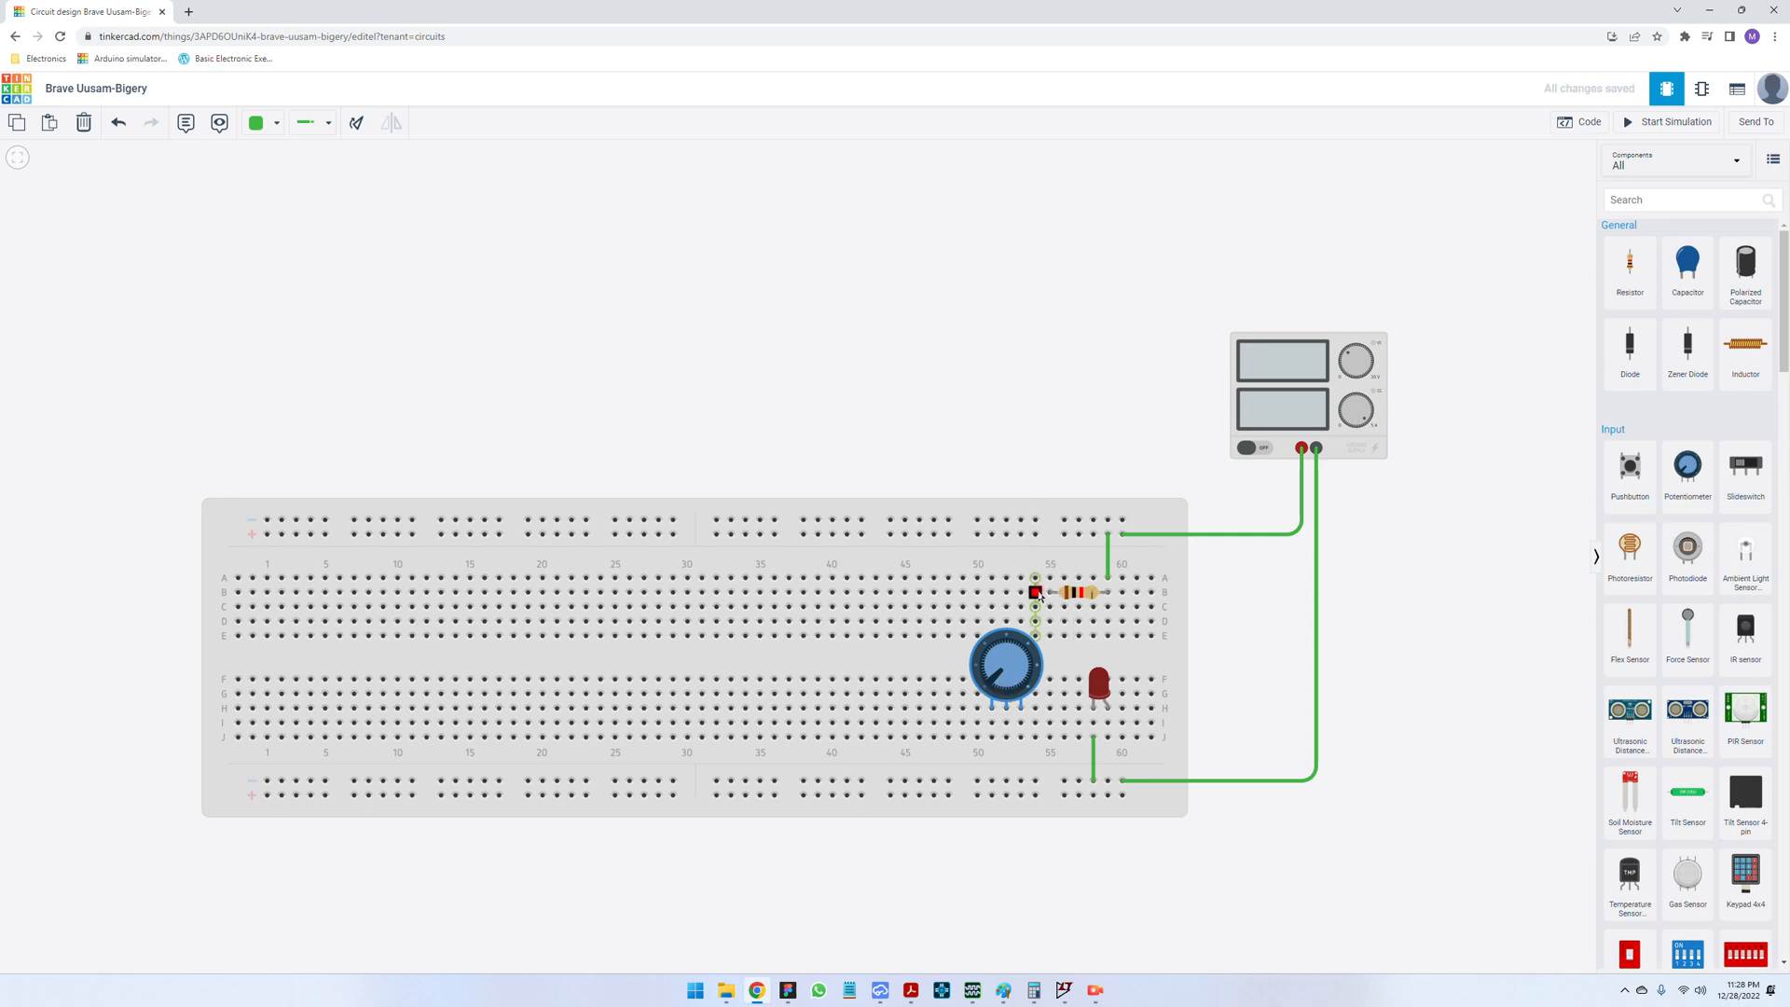
{"action": "mouse_move", "coordinate": [1020, 688]}
{"action": "left_mouse_down"}
{"action": "mouse_move", "coordinate": [977, 688]}
{"action": "mouse_move", "coordinate": [1007, 627]}
{"action": "left_mouse_up"}
{"action": "left_click", "coordinate": [1007, 592]}
{"action": "left_click", "coordinate": [1033, 595]}
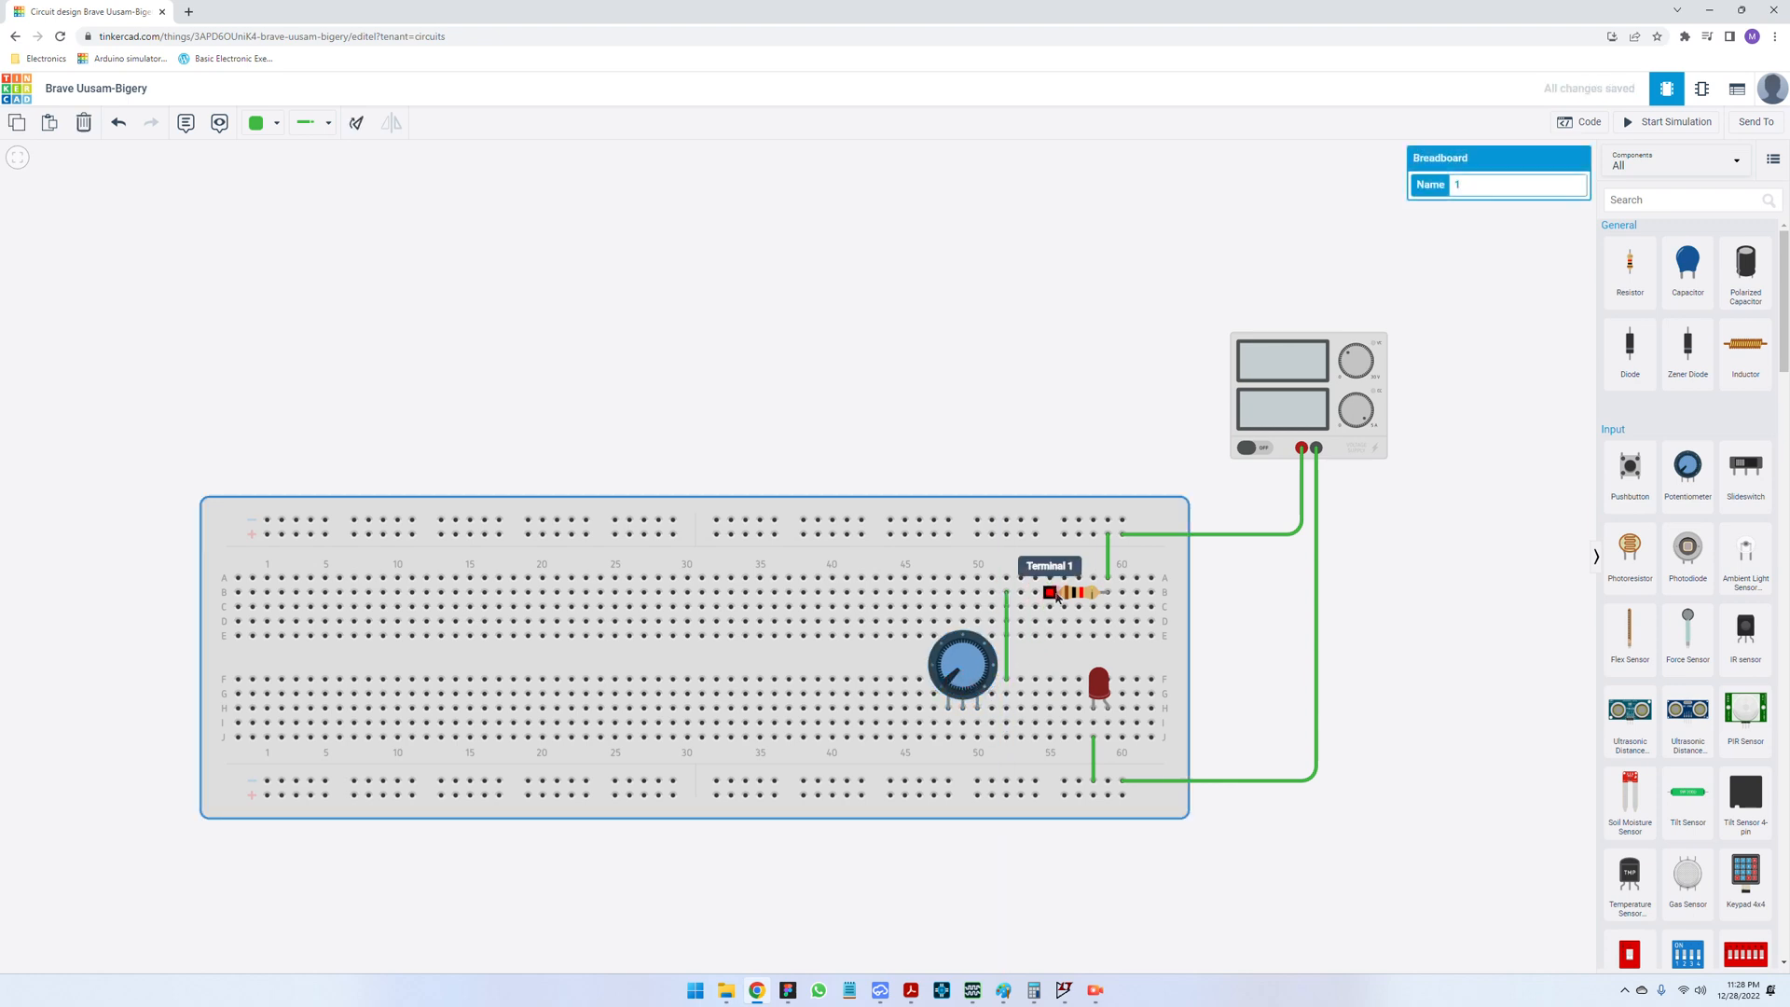
{"action": "left_click", "coordinate": [1007, 592]}
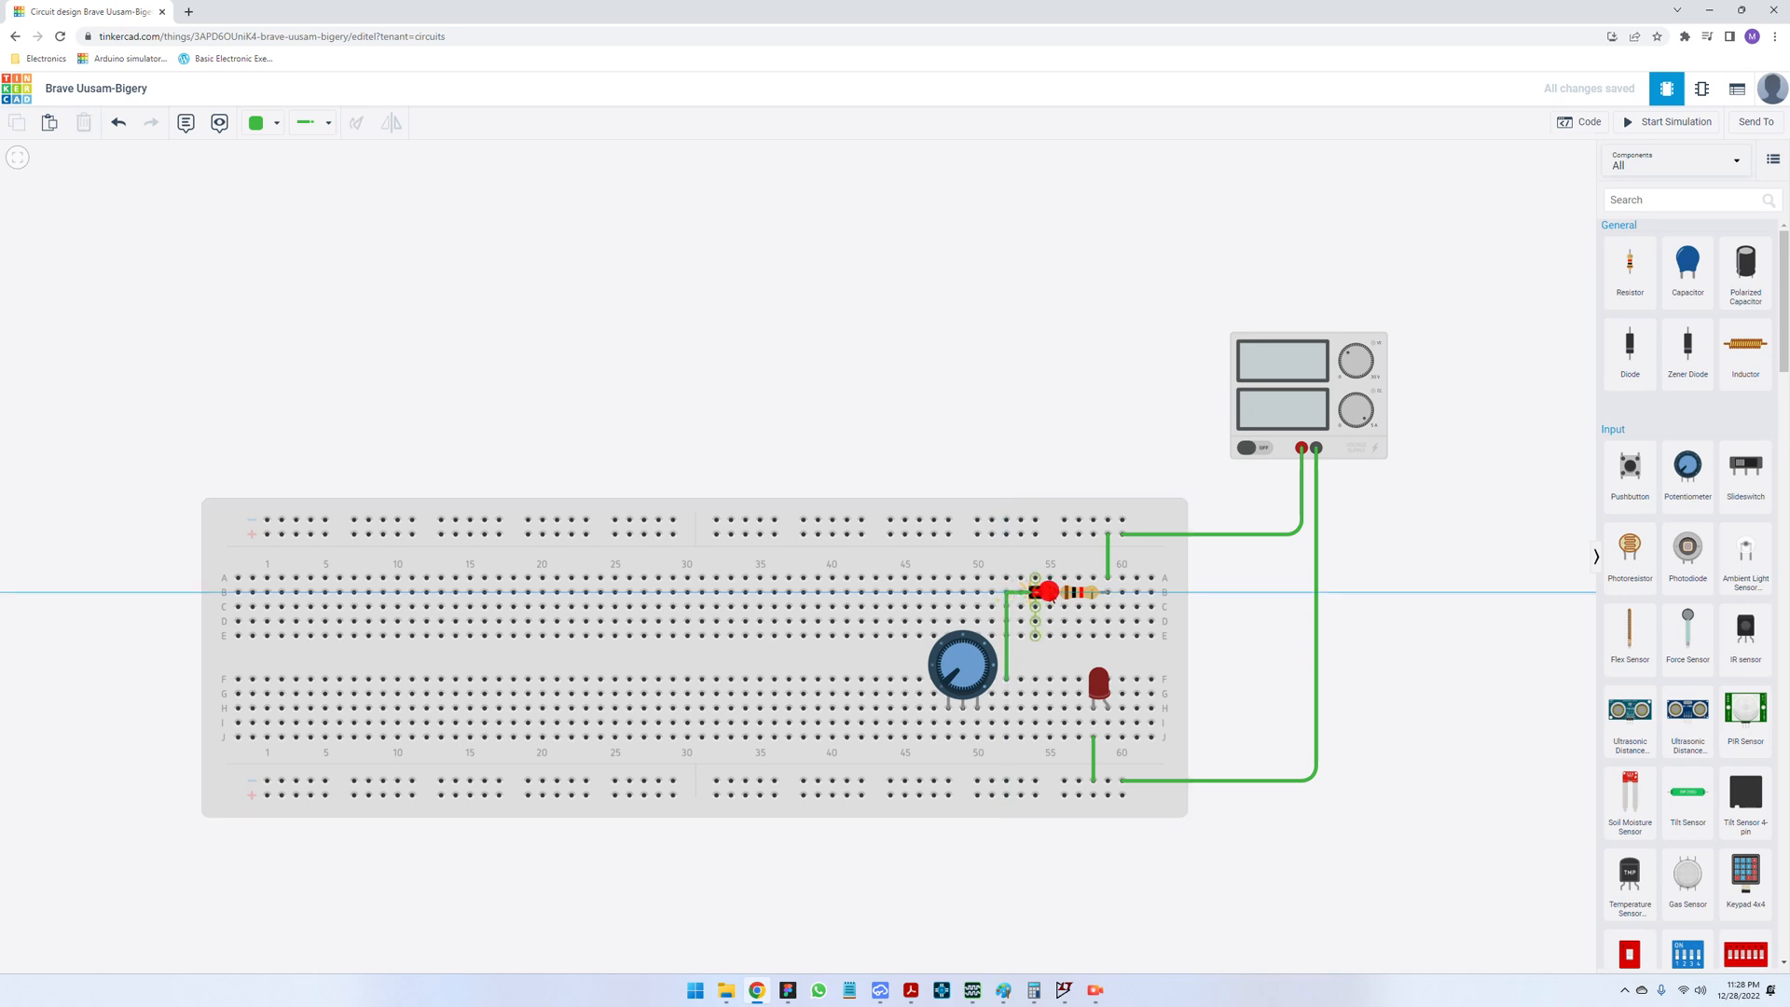
{"action": "left_click", "coordinate": [1051, 592]}
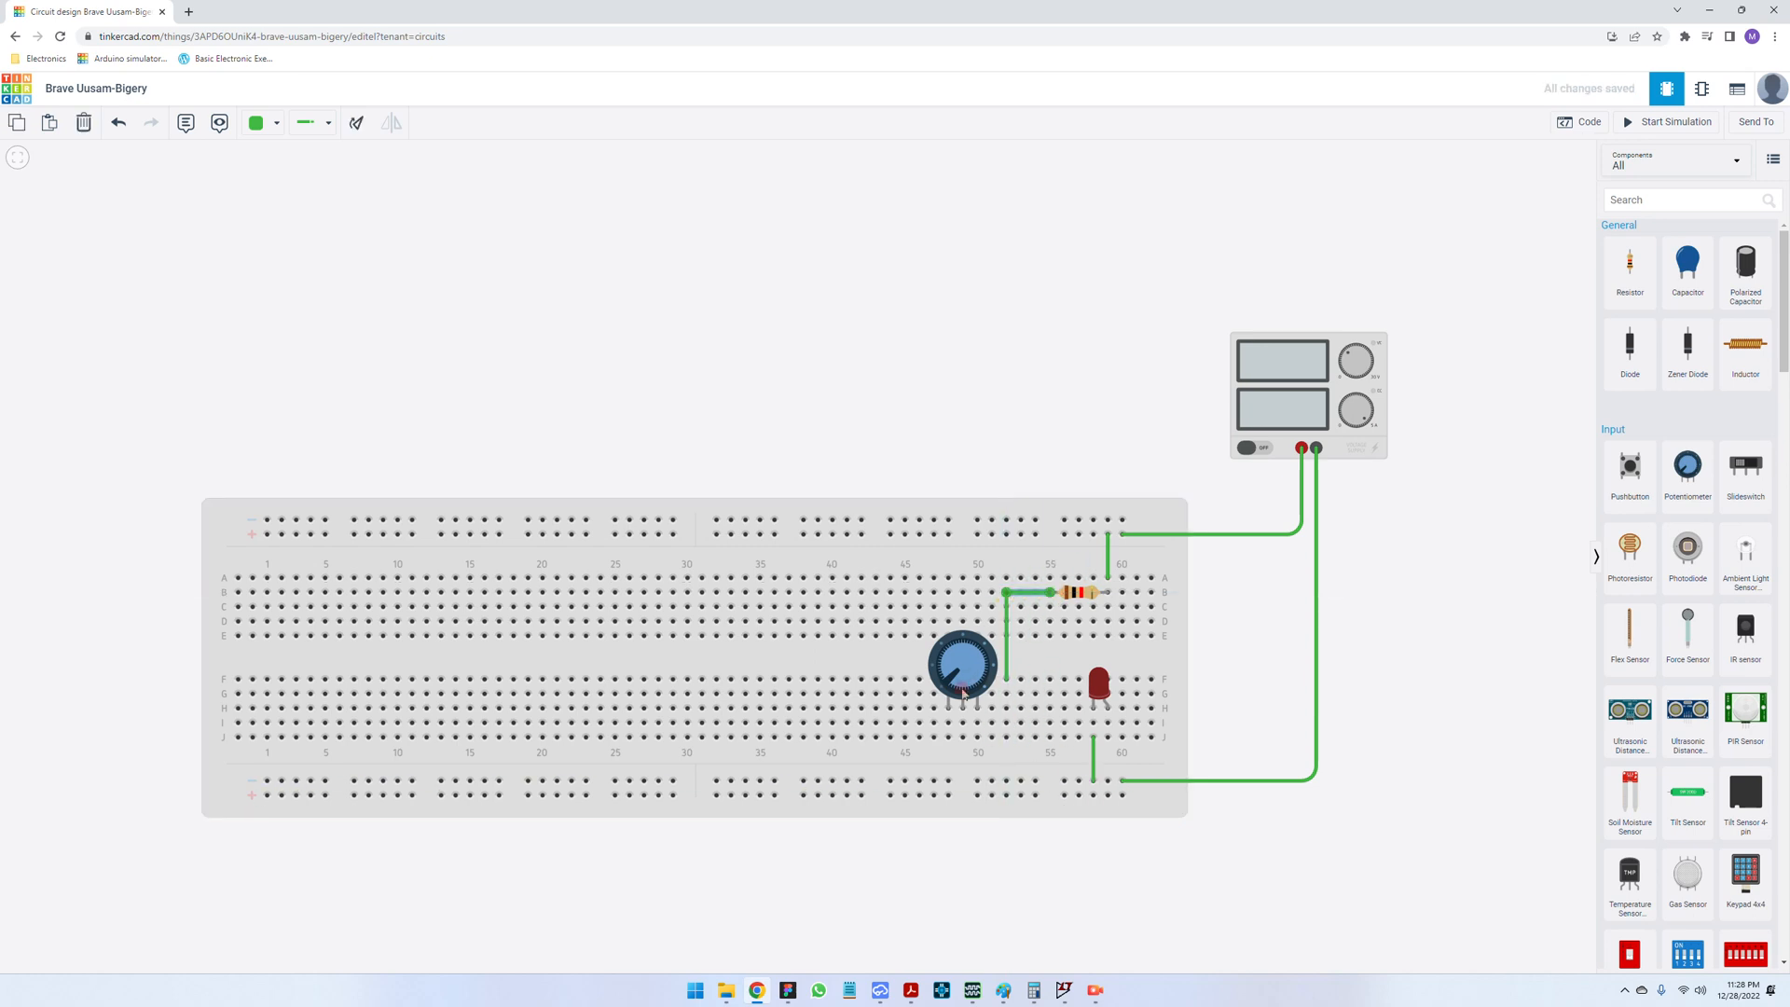
- Move the potentiometer so its terminals sit in row G, columns 51 to 53, with the wiper in column 52
{"action": "left_click", "coordinate": [966, 672]}
{"action": "left_click_drag", "start_coordinate": [968, 674], "coordinate": [1023, 670]}
{"action": "left_click", "coordinate": [1251, 679]}
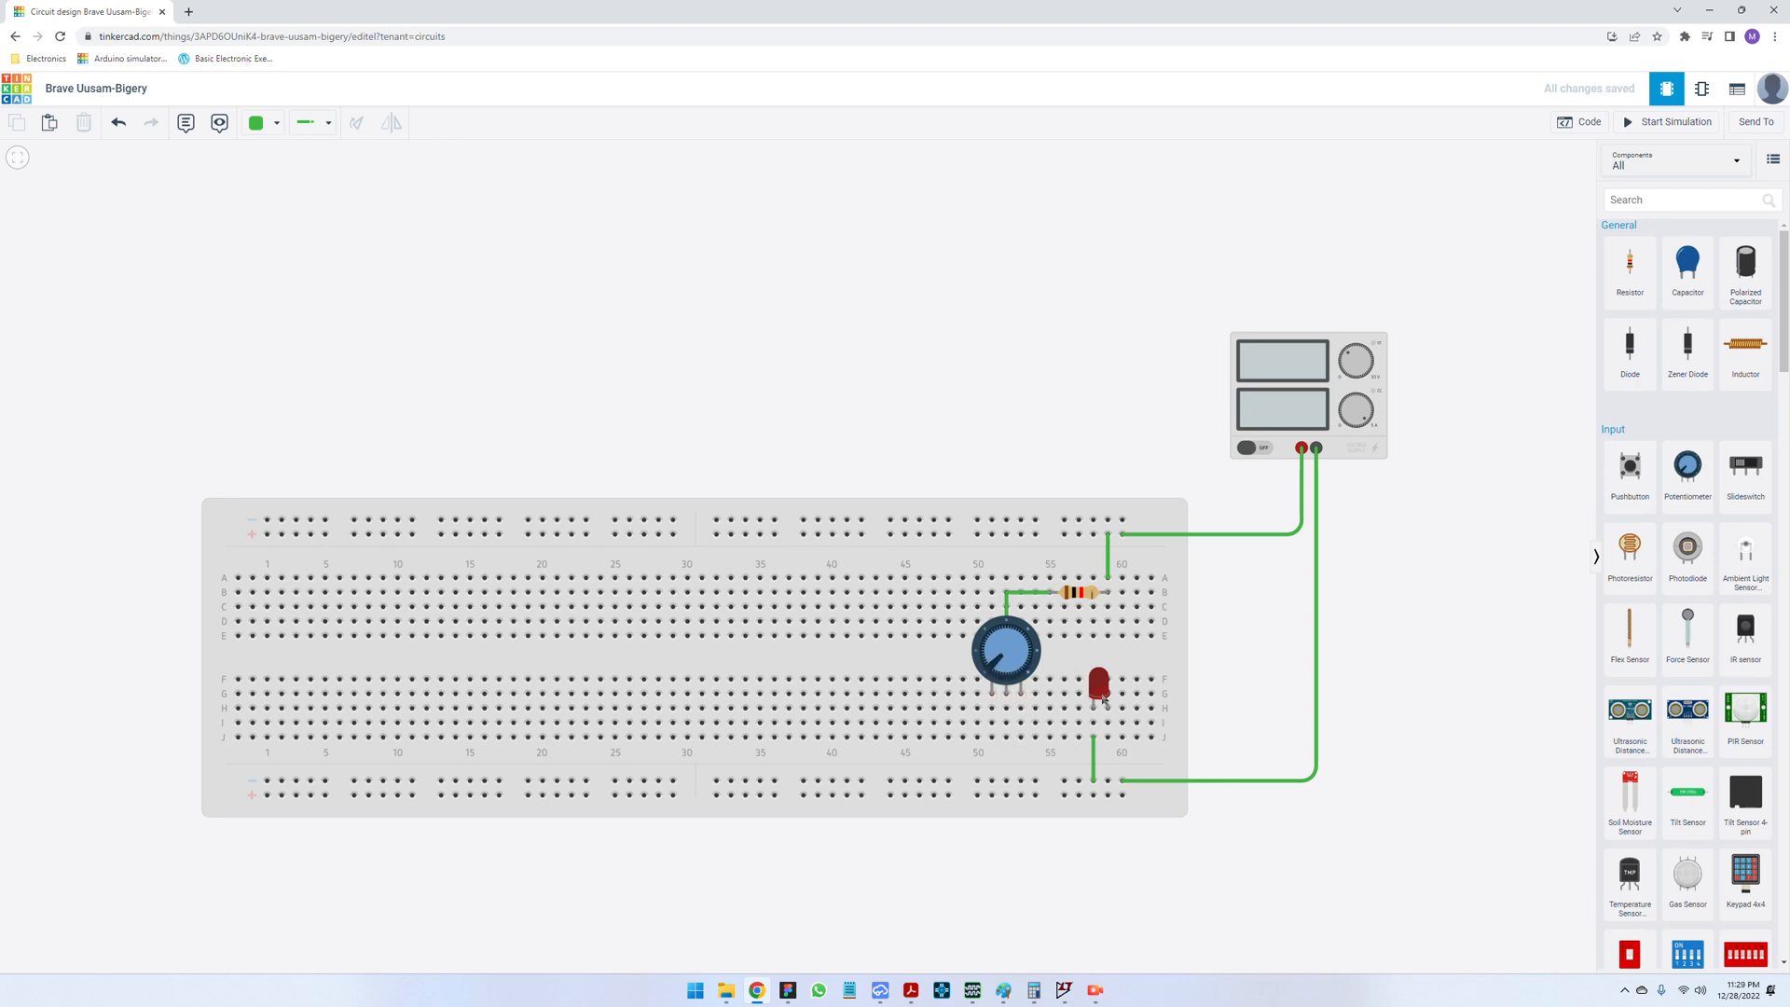
- Mirror the LED and place it in row I, with its anode in column 53 and its cathode in column 54
{"action": "left_click_drag", "start_coordinate": [1103, 694], "coordinate": [1029, 691]}
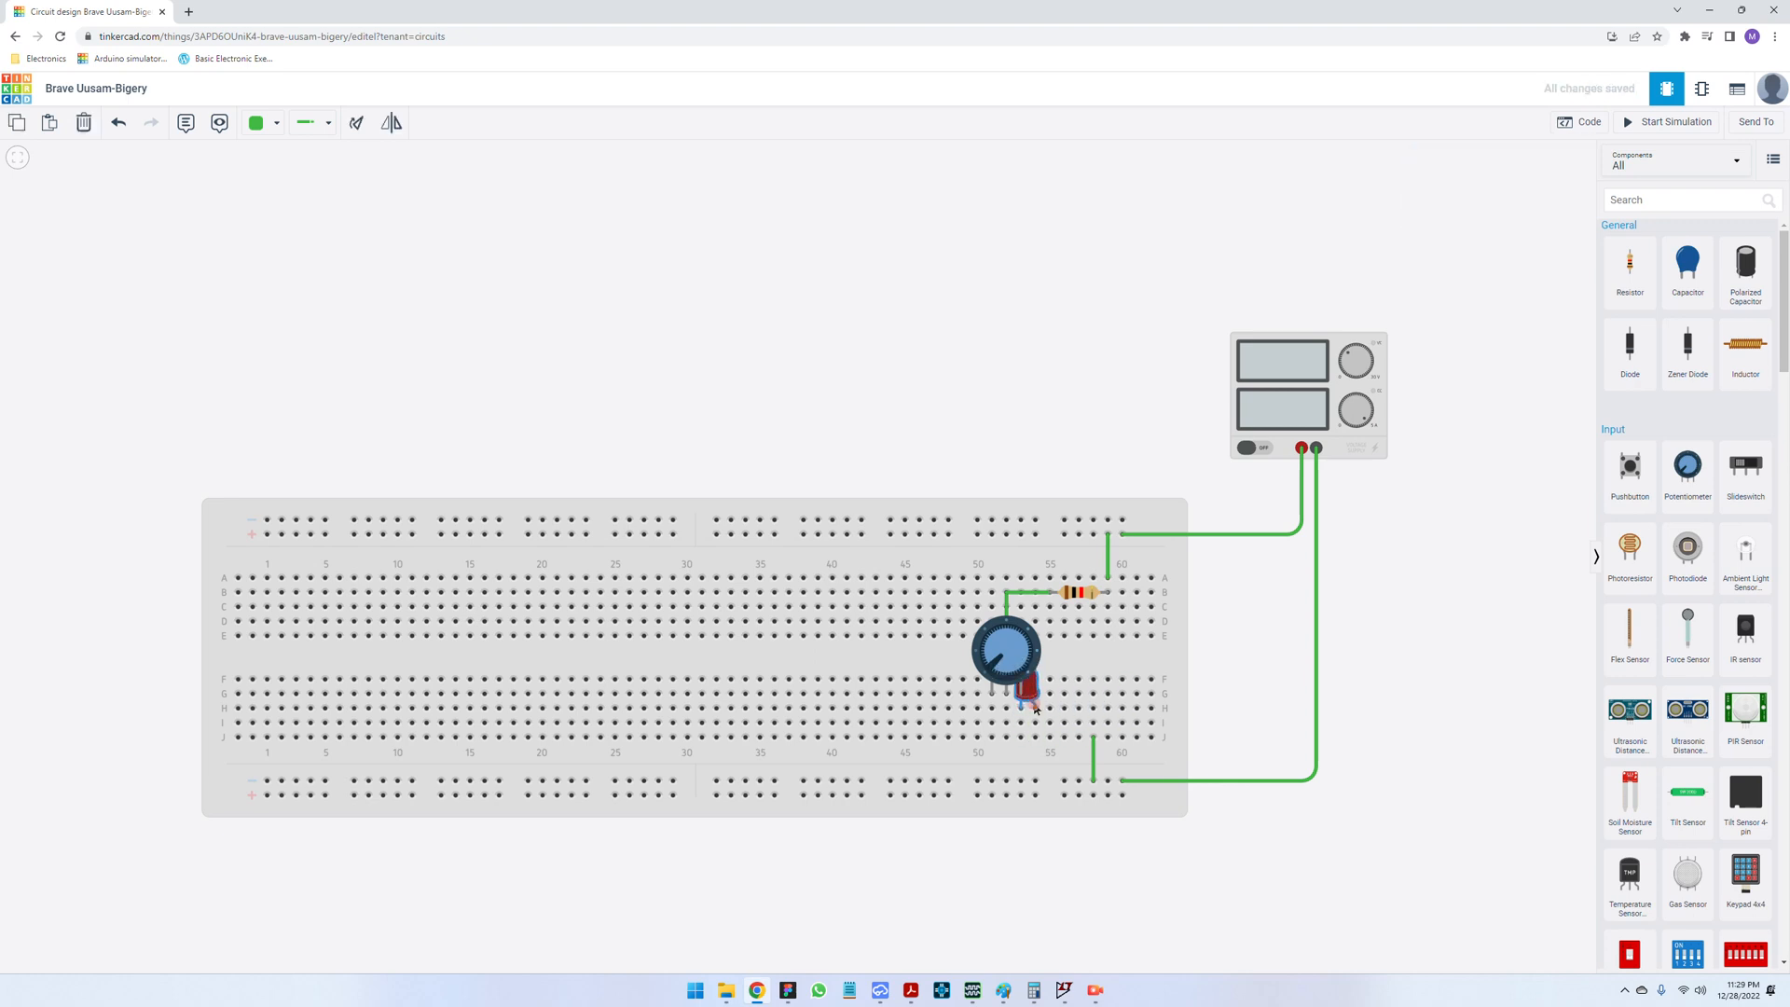
{"action": "left_click_drag", "start_coordinate": [1033, 697], "coordinate": [1048, 711]}
{"action": "left_click", "coordinate": [386, 130]}
{"action": "left_click_drag", "start_coordinate": [1037, 706], "coordinate": [1028, 713]}
- Replace the jumper at column 58 with a wire from hole J54 to the lower negative rail
{"action": "left_click", "coordinate": [1036, 753]}
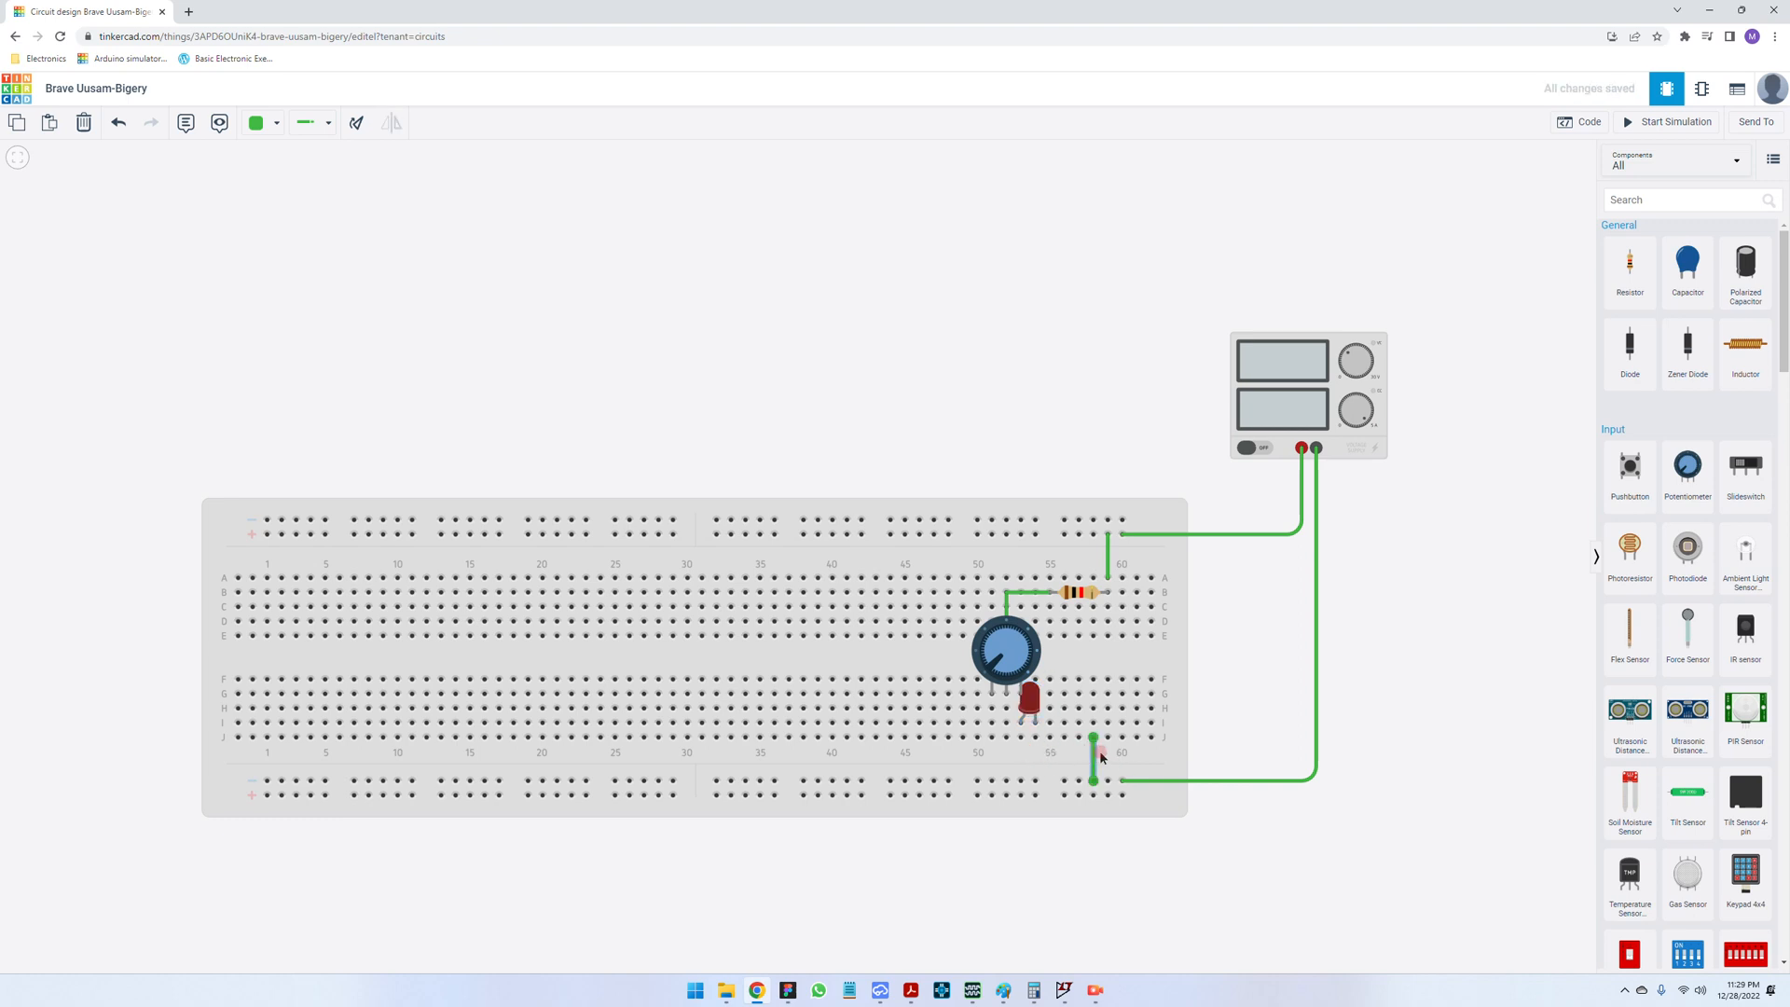
{"action": "key", "text": "Delete"}
{"action": "left_click", "coordinate": [1035, 738]}
{"action": "left_click", "coordinate": [1036, 782]}
{"action": "left_click", "coordinate": [1261, 660]}
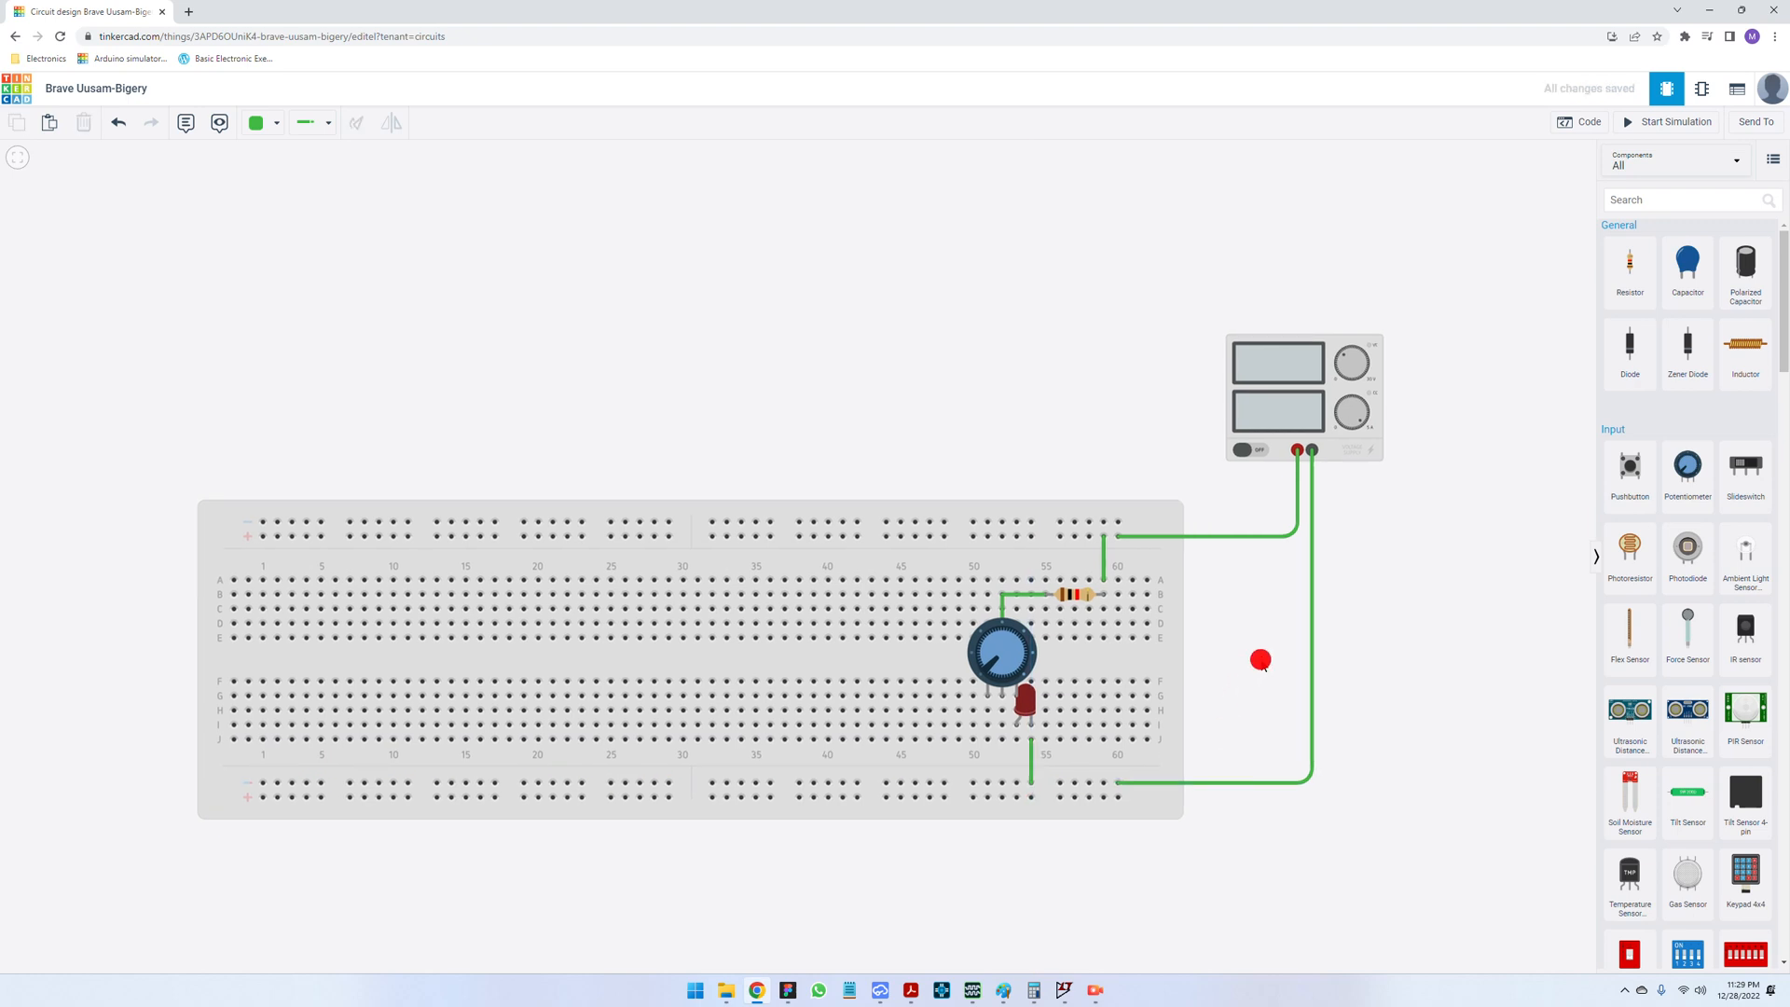
- Run the simulation to check the LED and the supply's current with the potentiometer in the circuit, and stop it
{"action": "left_click", "coordinate": [1646, 124]}
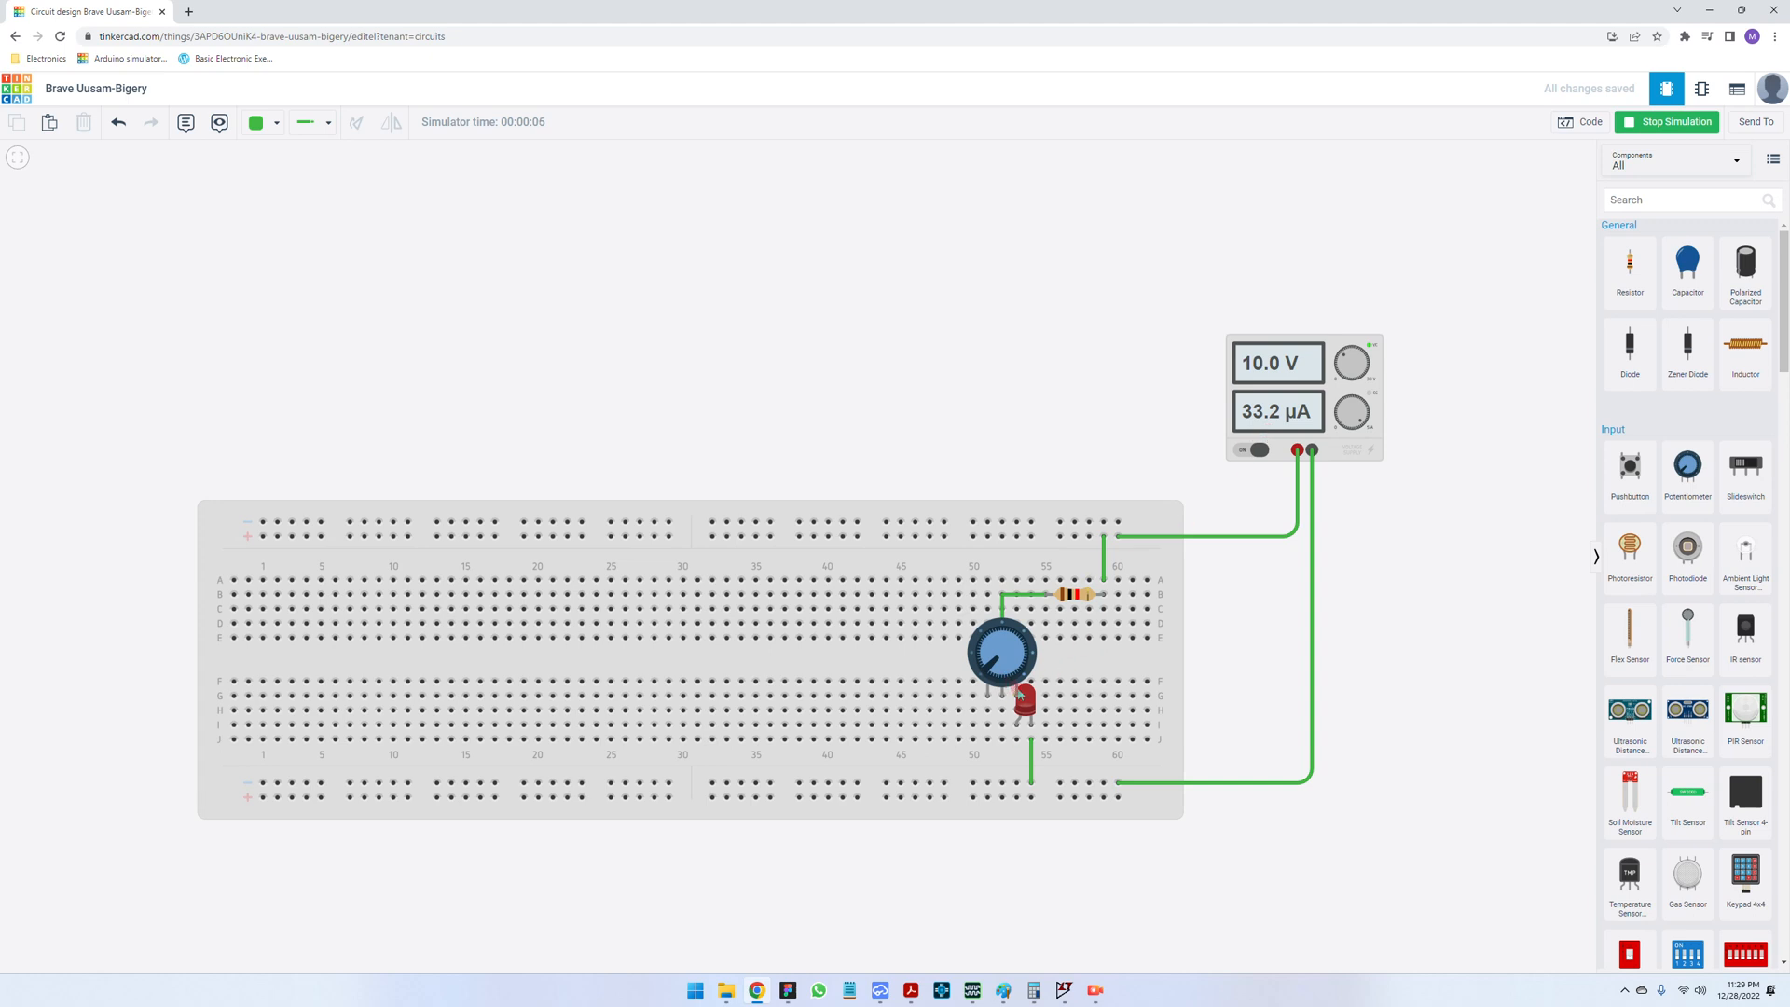
{"action": "left_click", "coordinate": [1264, 603]}
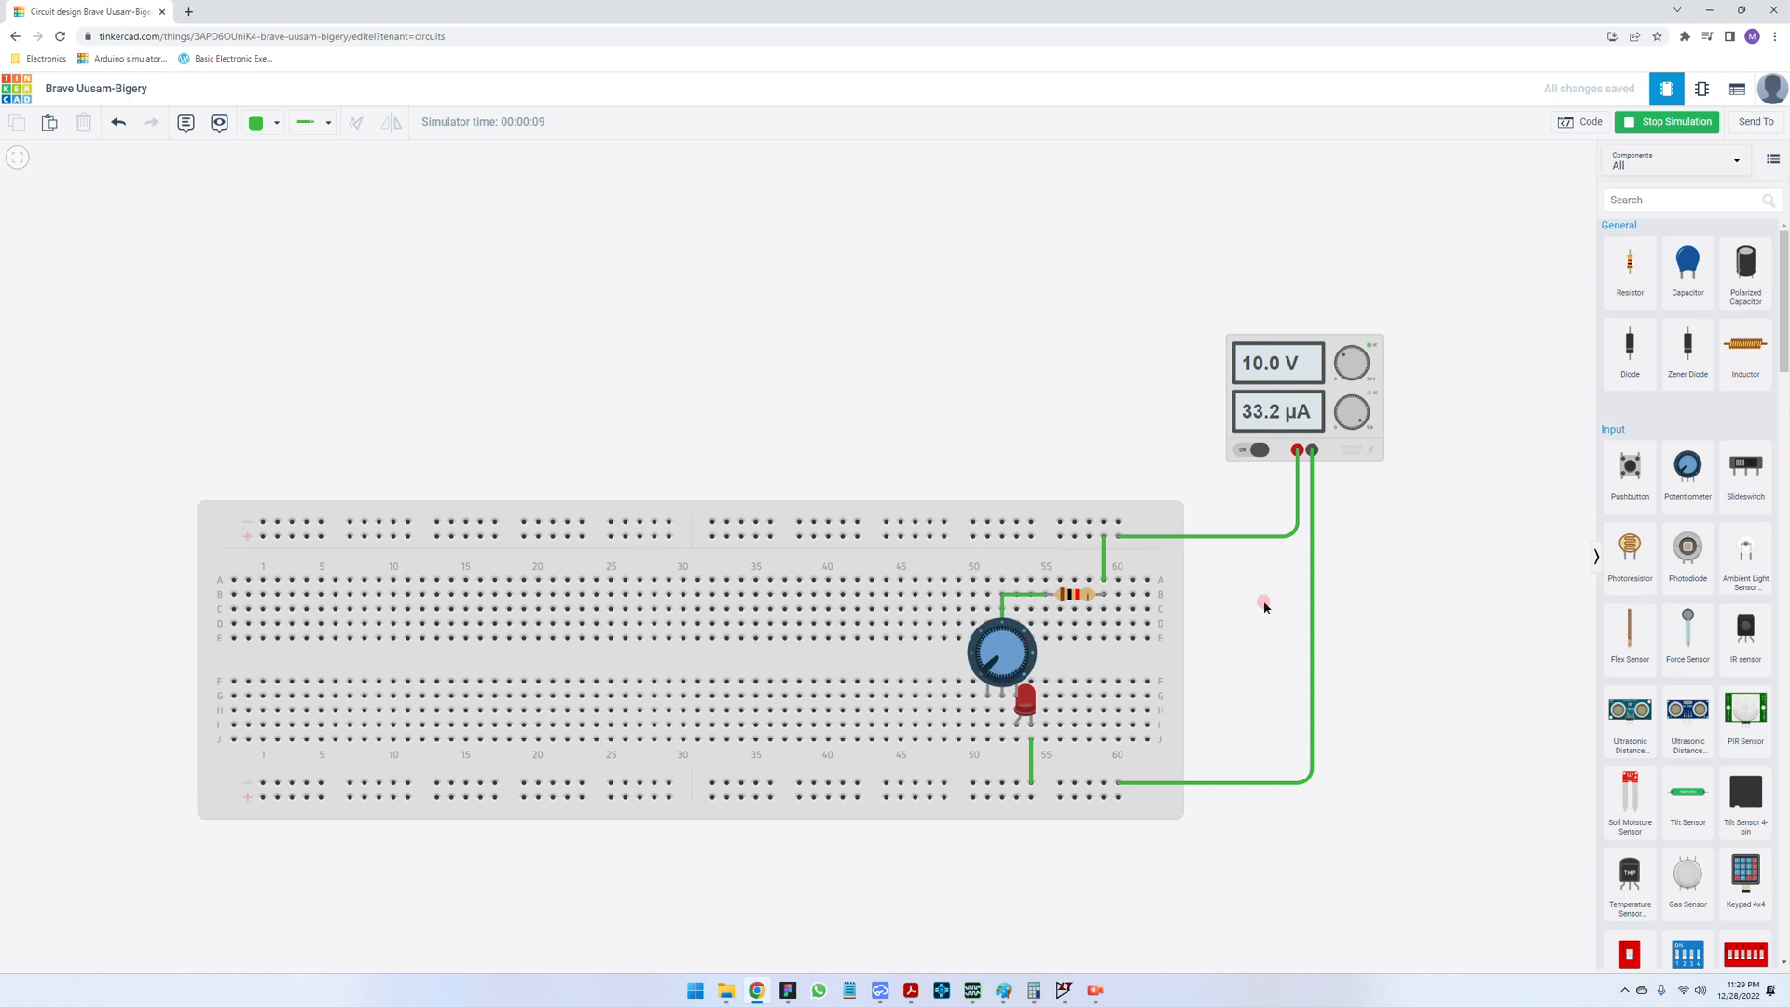
{"action": "left_click", "coordinate": [1104, 578]}
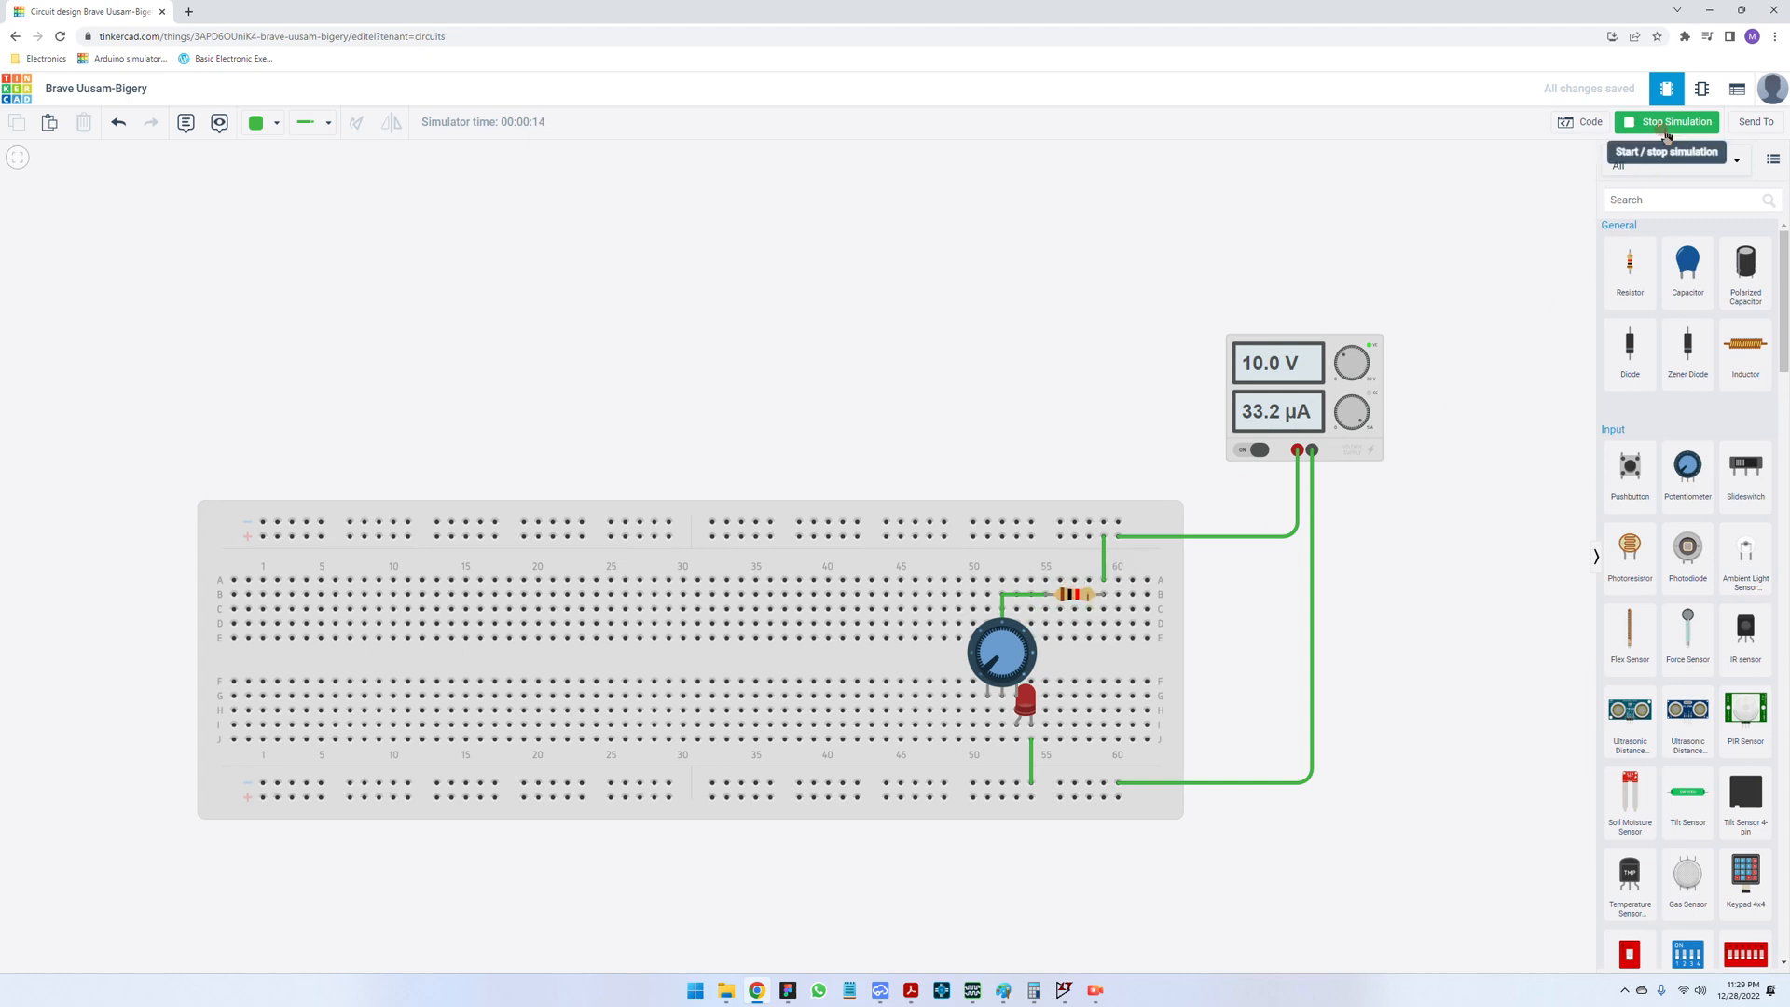
{"action": "left_click", "coordinate": [1670, 133]}
- Set the potentiometer's resistance to 1 kΩ
{"action": "left_click", "coordinate": [1007, 663]}
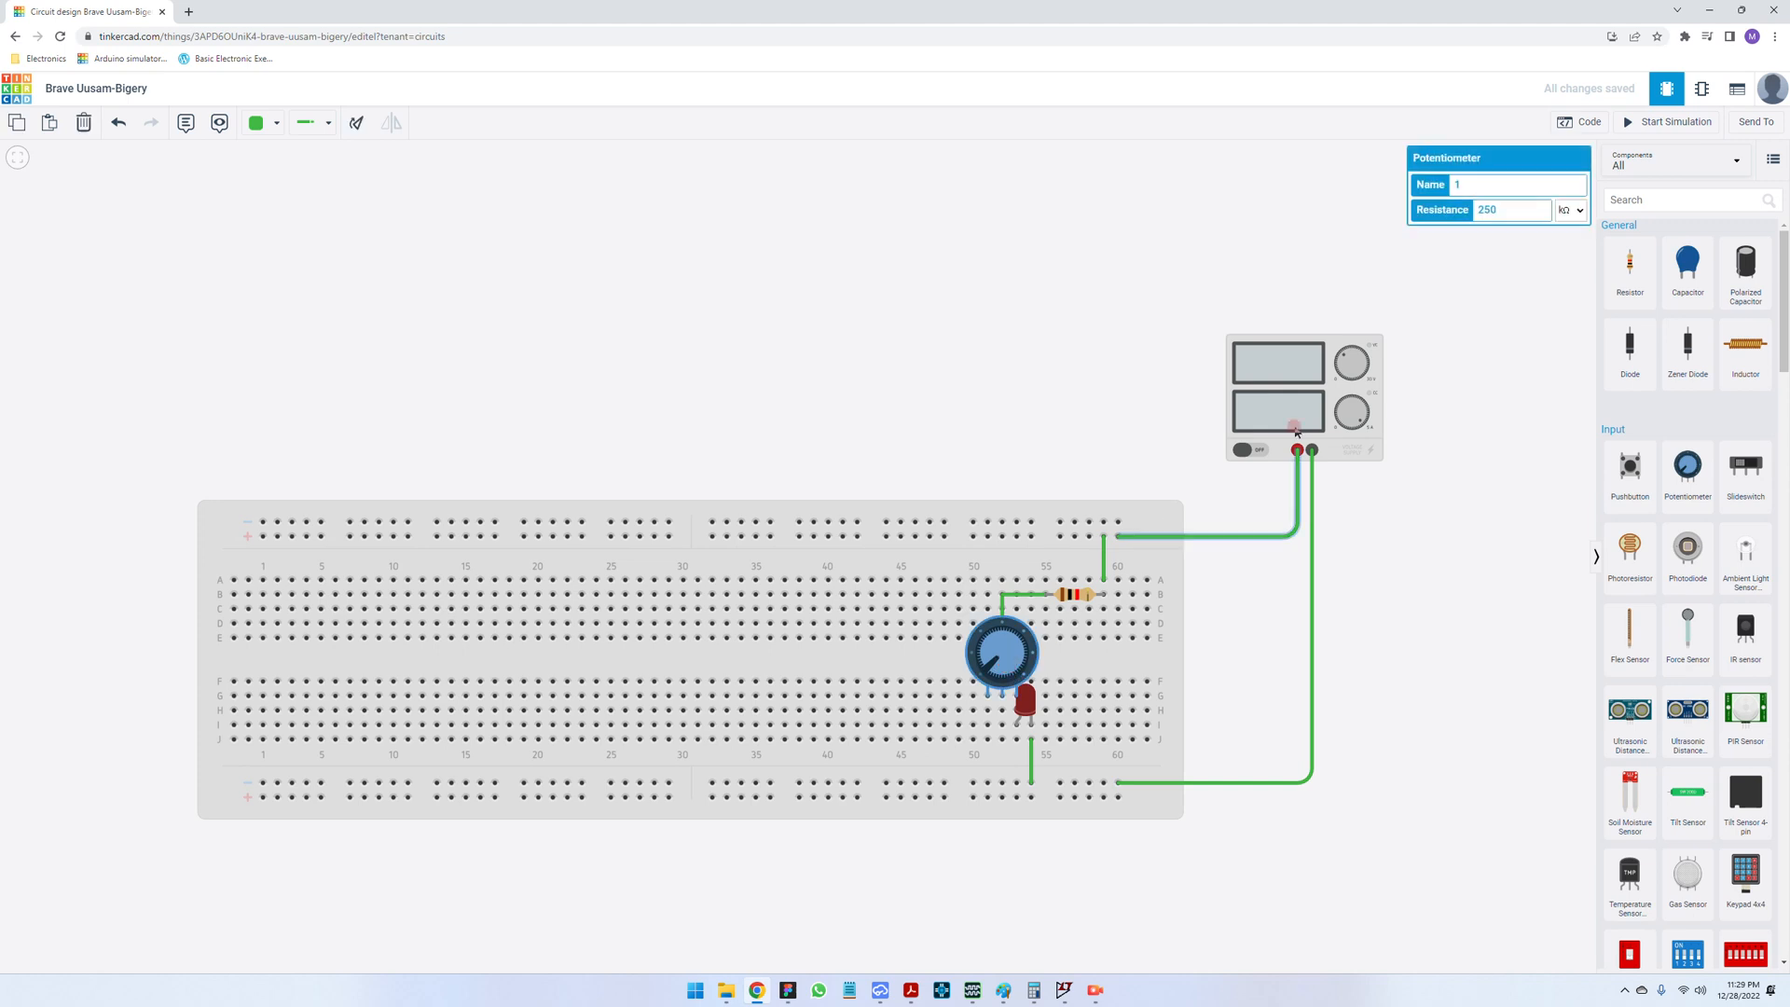
{"action": "left_click", "coordinate": [1572, 209]}
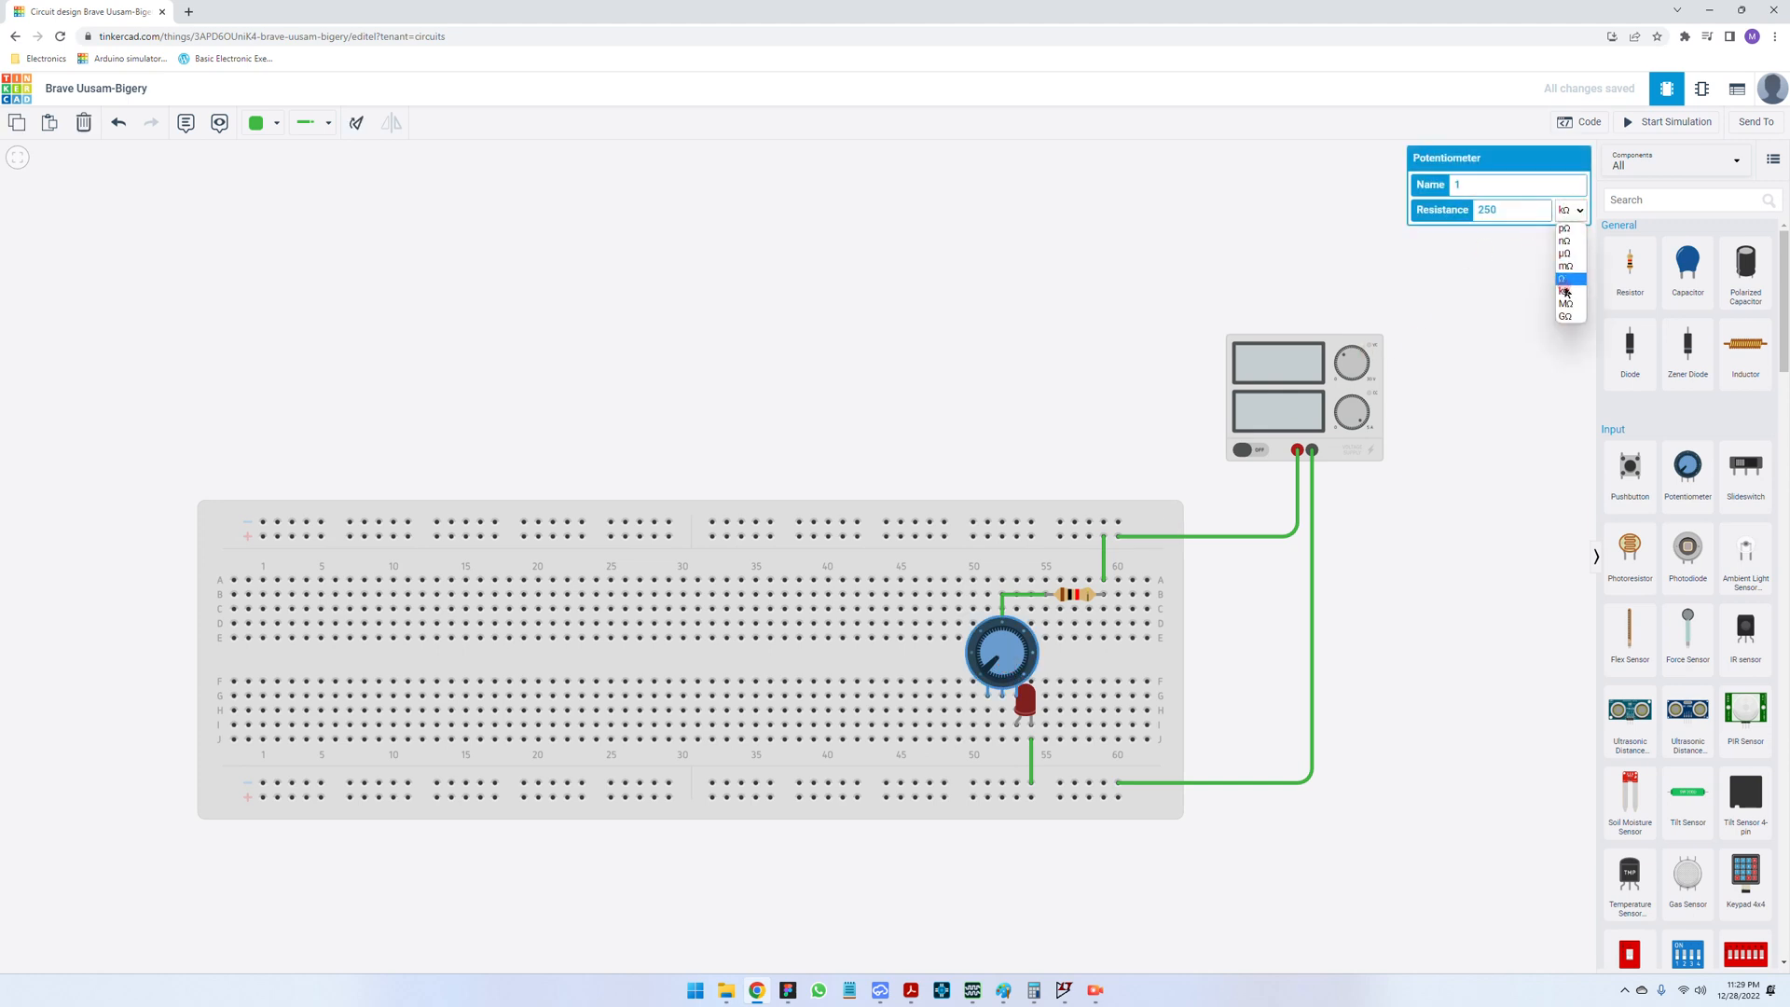
{"action": "left_click", "coordinate": [1516, 209]}
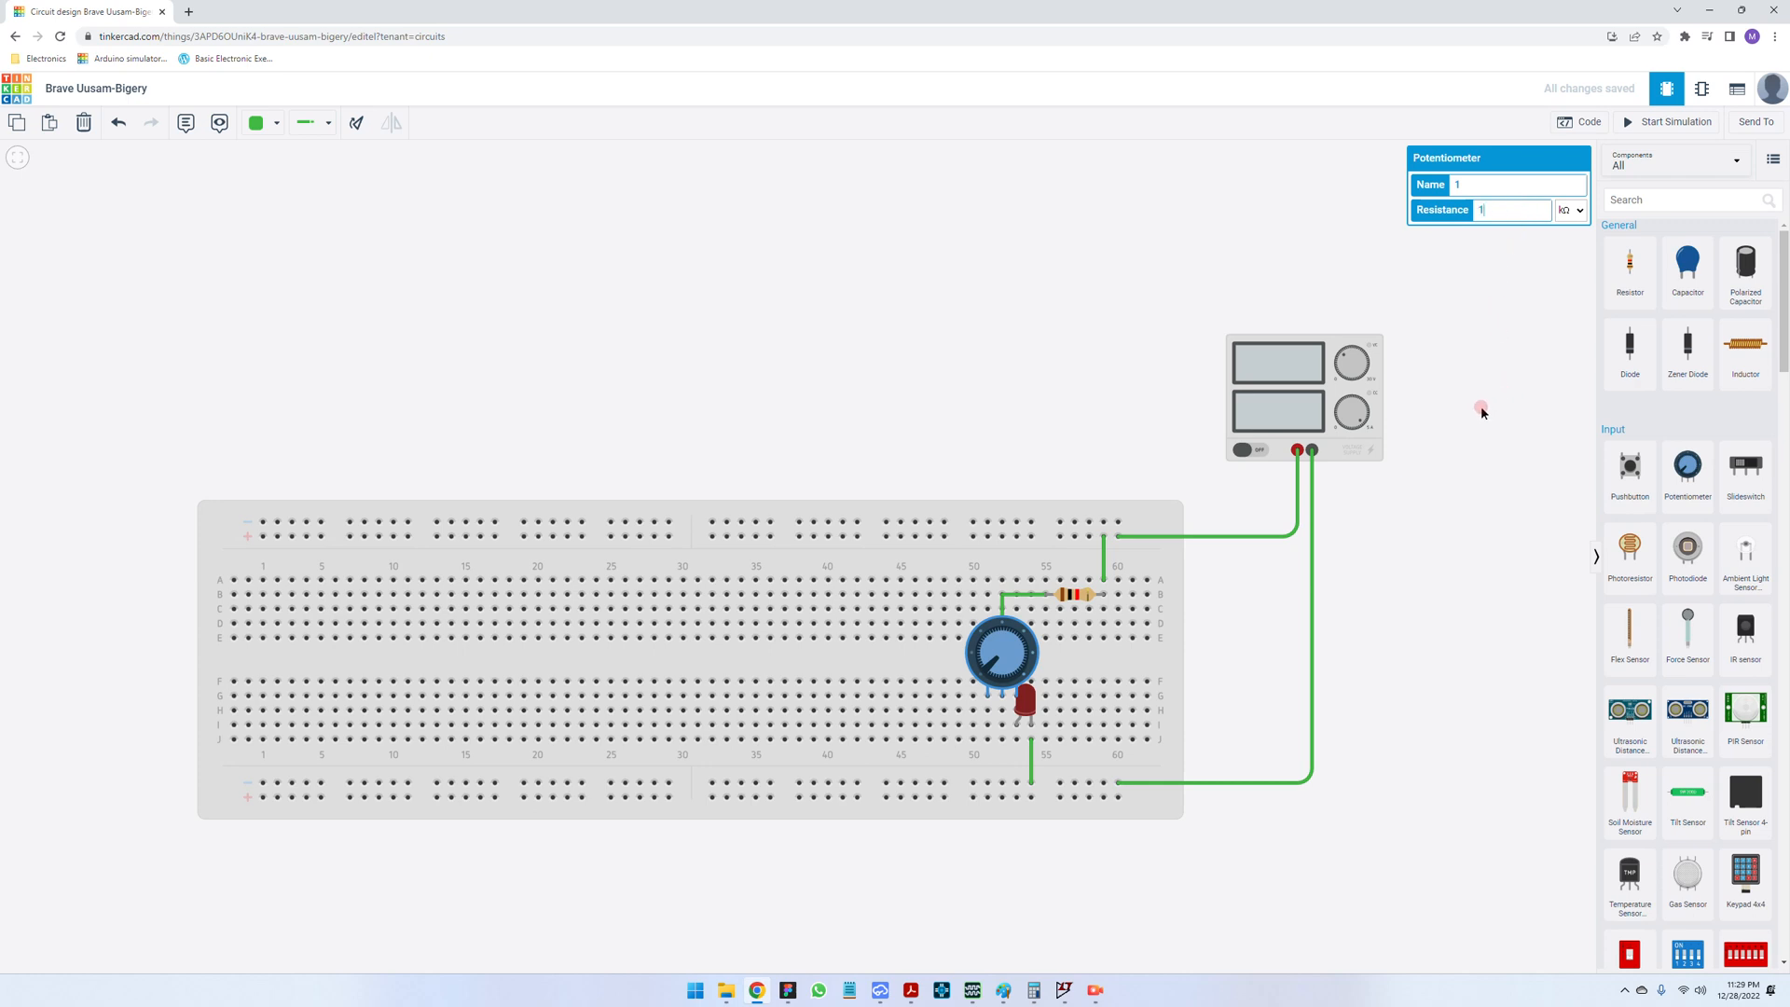
{"action": "left_click", "coordinate": [1494, 472]}
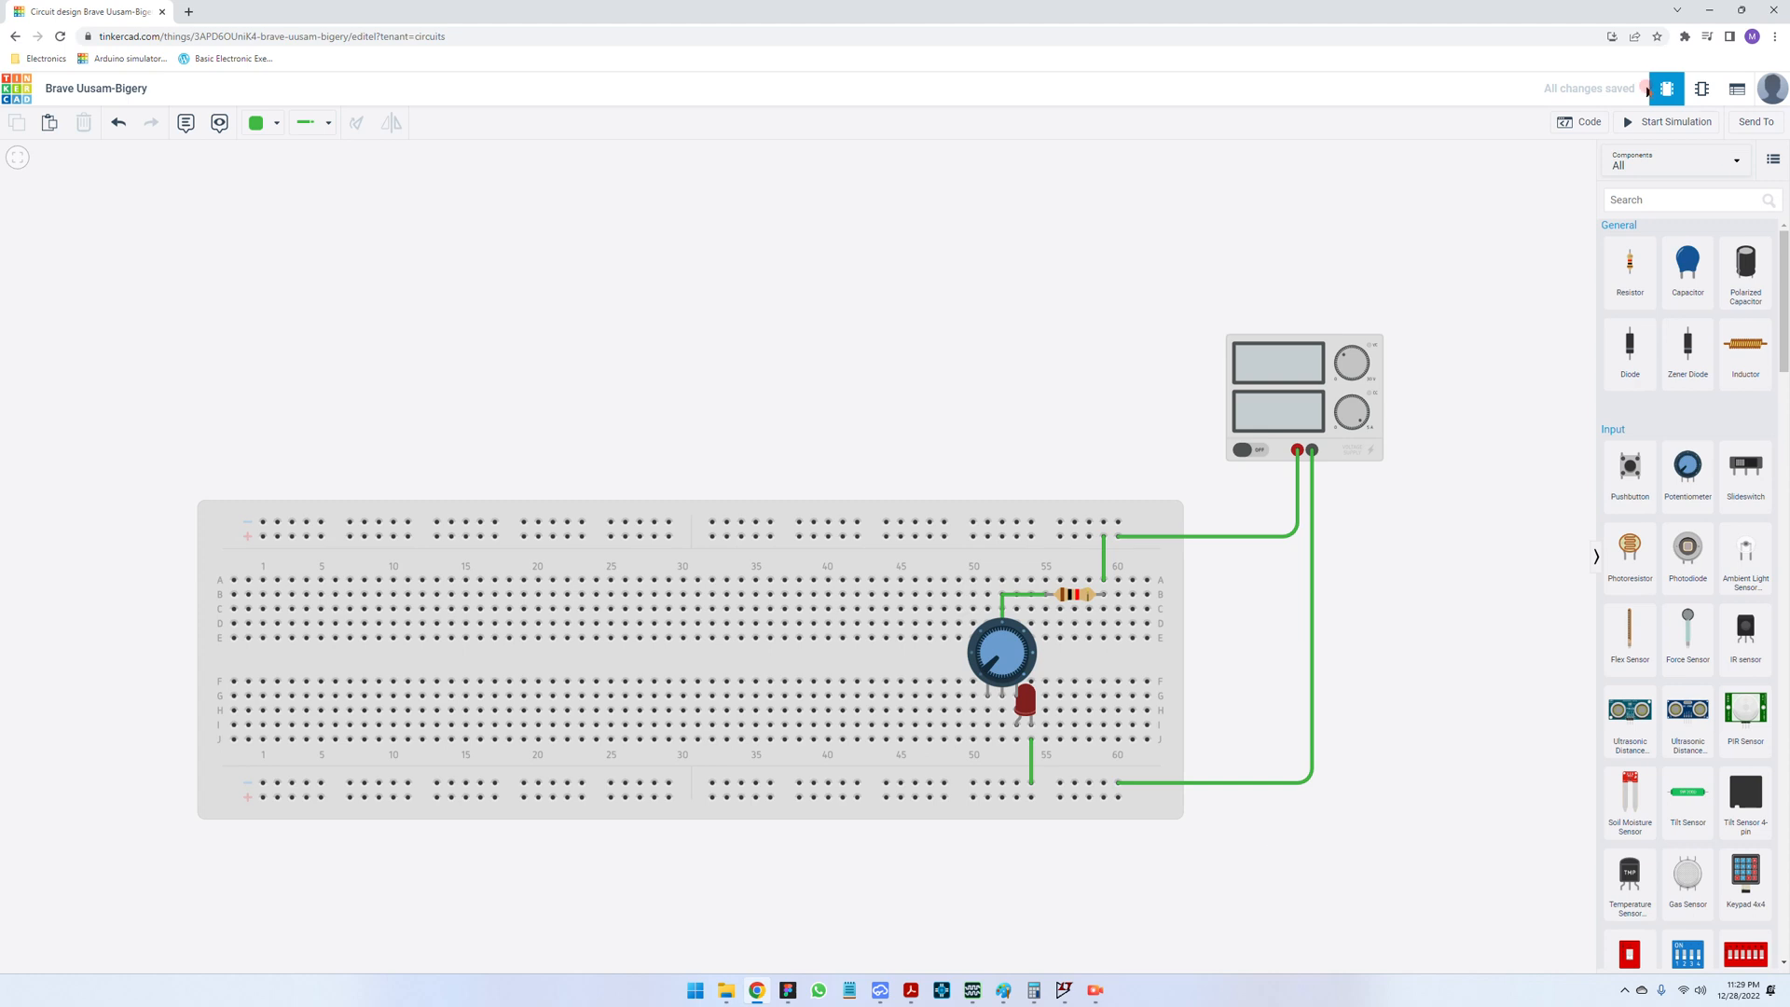
- Check the fixed resistor's value, start the simulation and turn the potentiometer's knob to its opposite end
{"action": "left_click", "coordinate": [1082, 594]}
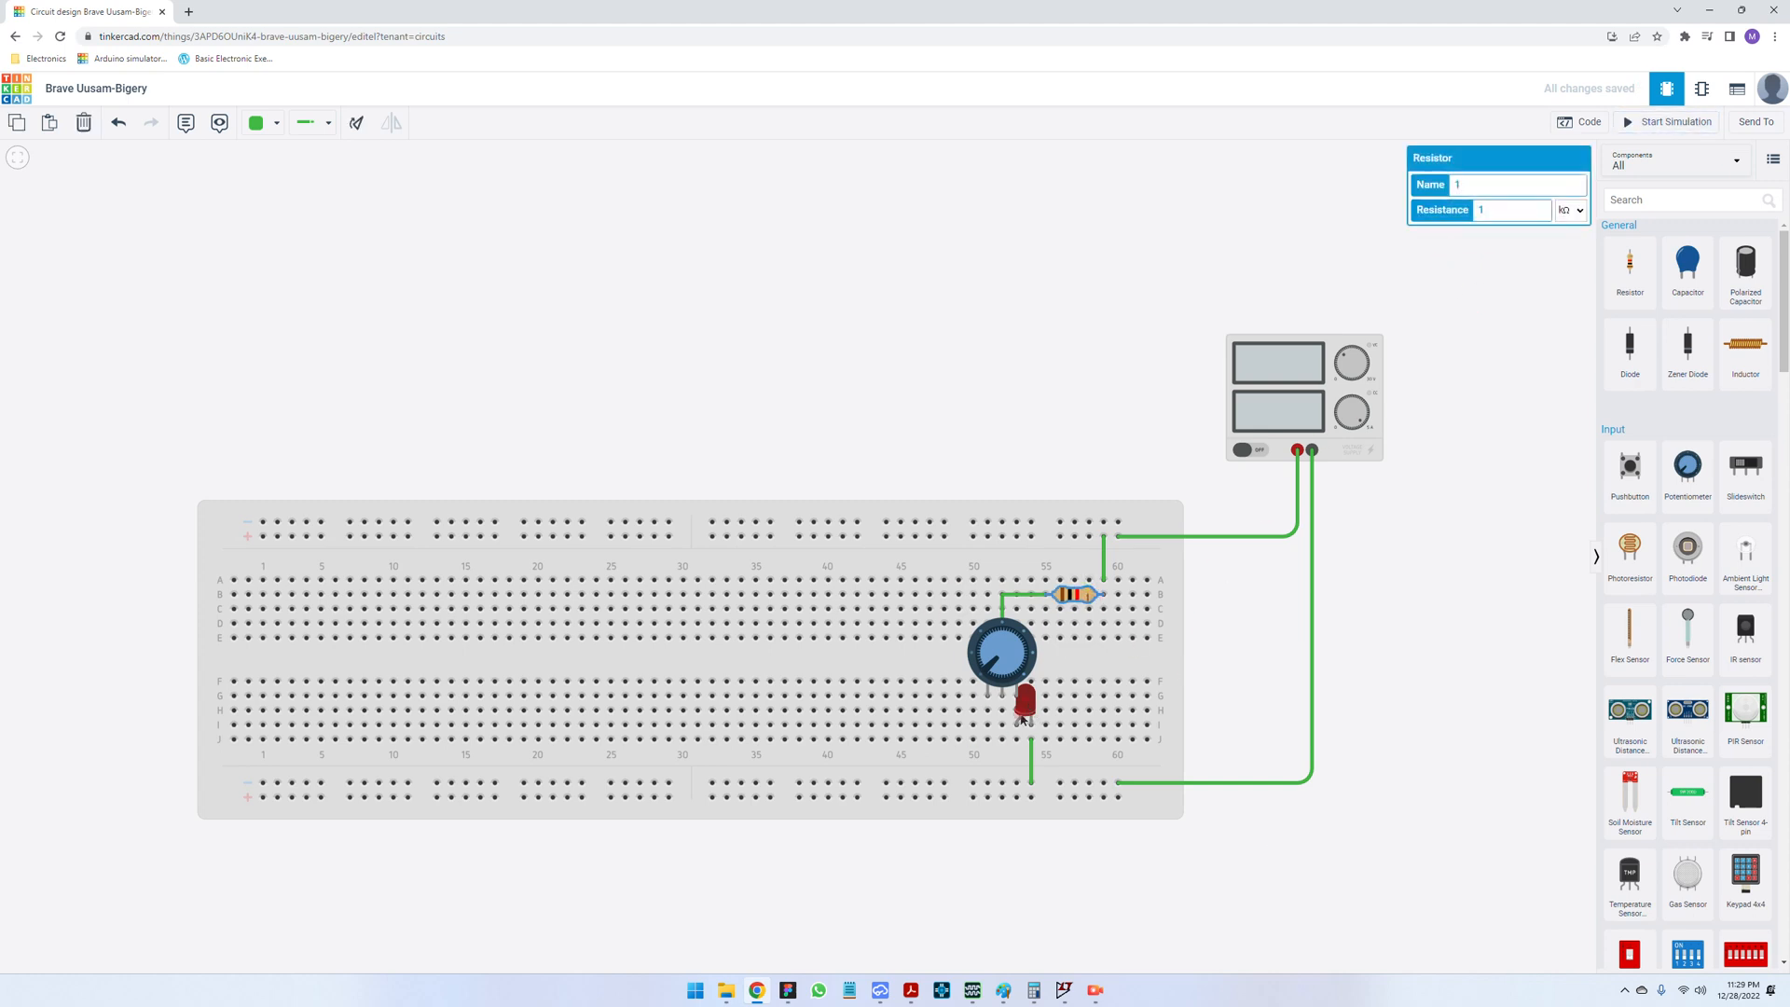
{"action": "left_click", "coordinate": [1619, 128]}
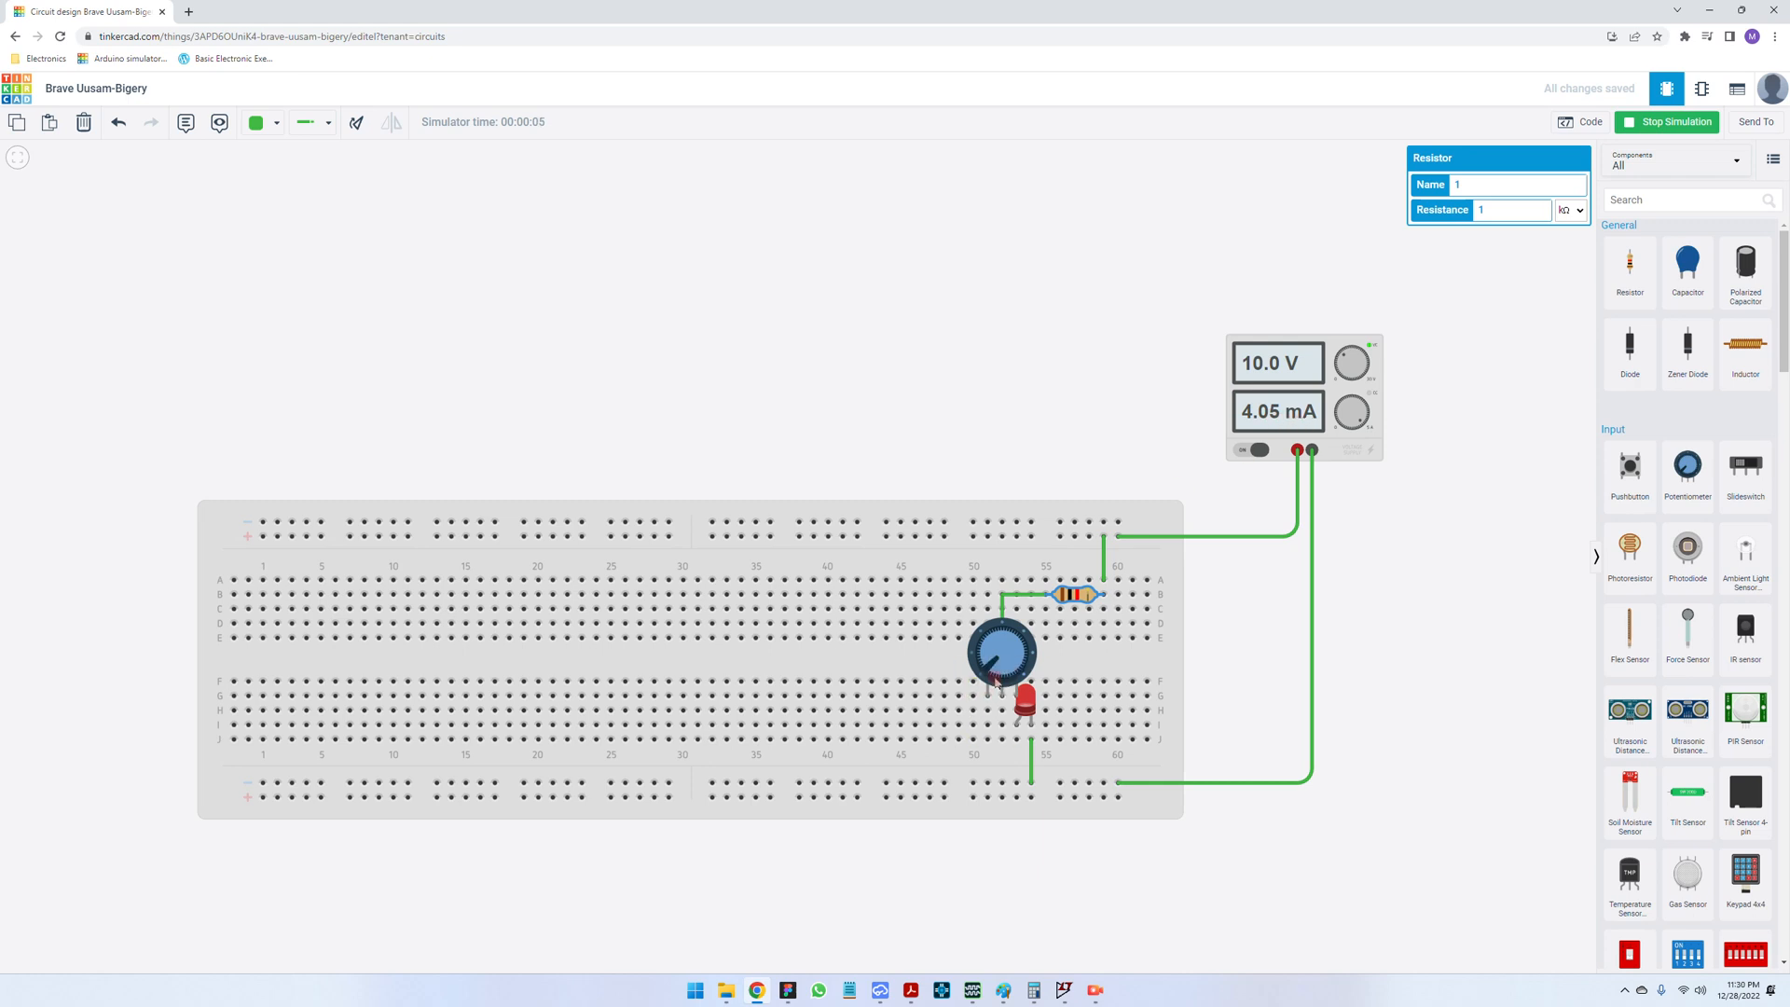
{"action": "mouse_move", "coordinate": [988, 673]}
{"action": "left_mouse_down"}
{"action": "mouse_move", "coordinate": [1010, 641]}
{"action": "mouse_move", "coordinate": [1007, 694]}
{"action": "left_mouse_up"}
- Set the fixed resistor's resistance to 100 Ω while the simulation runs, and check the LED with the potentiometer at that end
{"action": "left_click", "coordinate": [1510, 204]}
{"action": "left_click_drag", "start_coordinate": [1517, 208], "coordinate": [1430, 206]}
{"action": "type", "text": "100"}
{"action": "left_click", "coordinate": [1580, 211]}
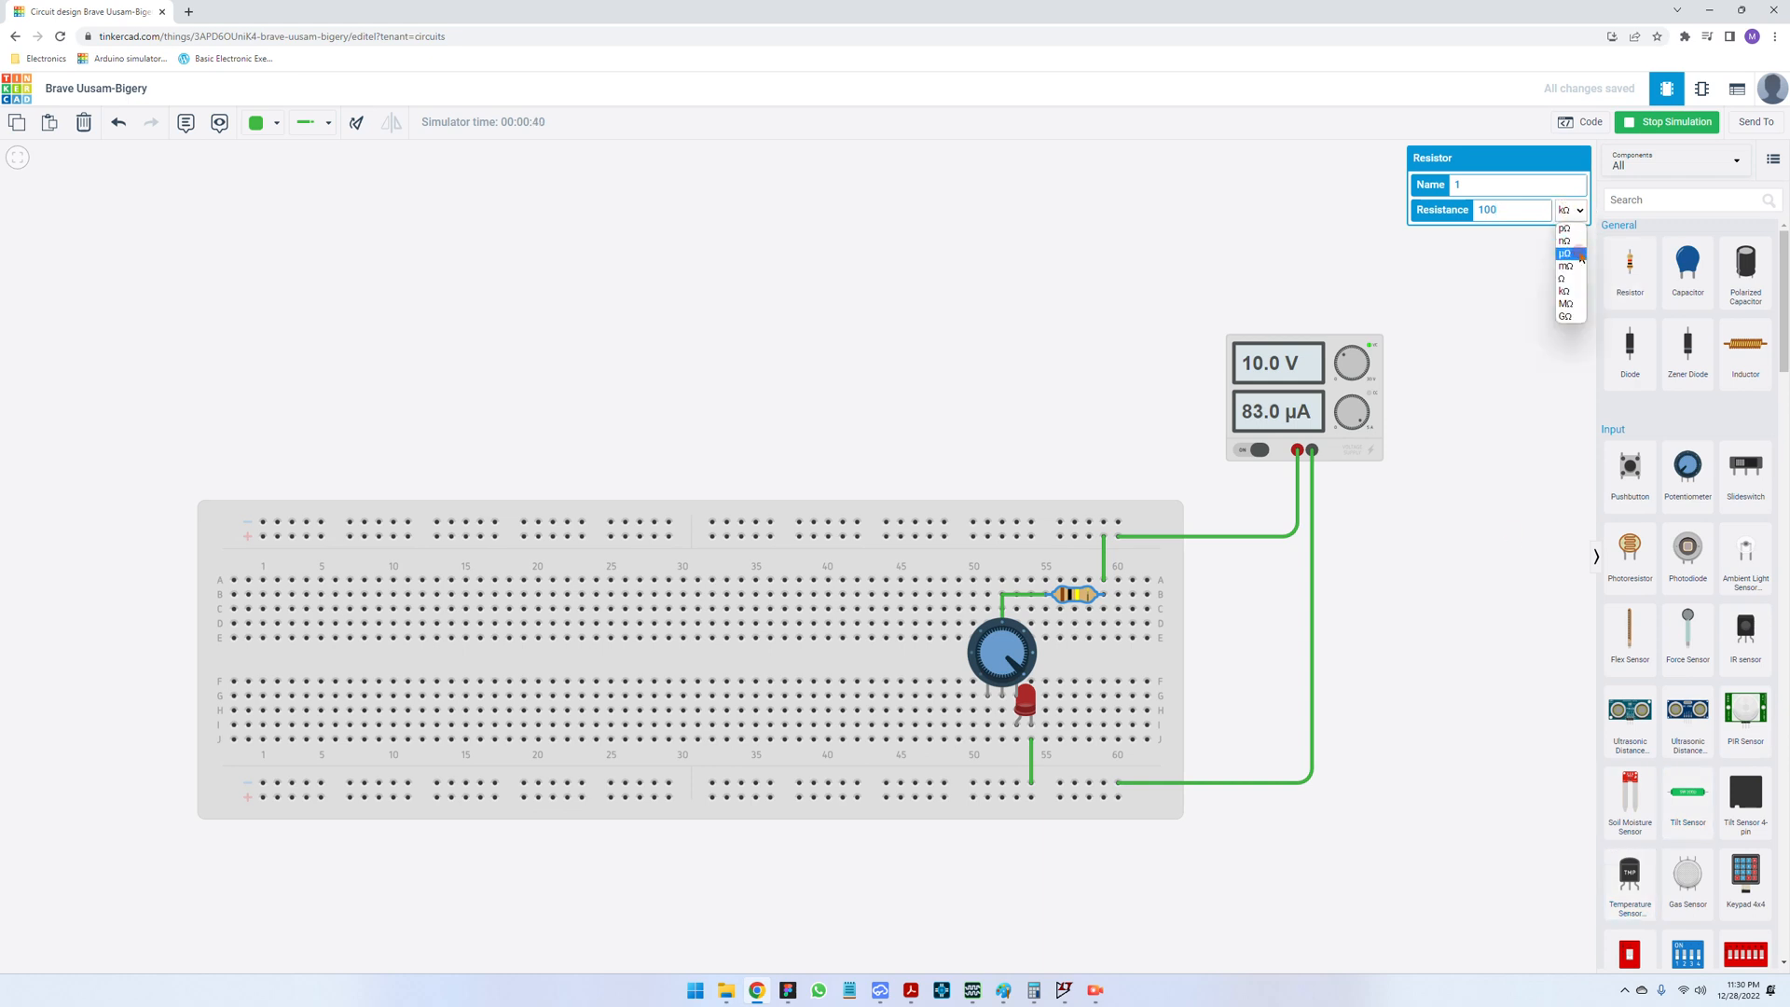
{"action": "left_click", "coordinate": [1583, 272]}
{"action": "left_click", "coordinate": [1499, 531]}
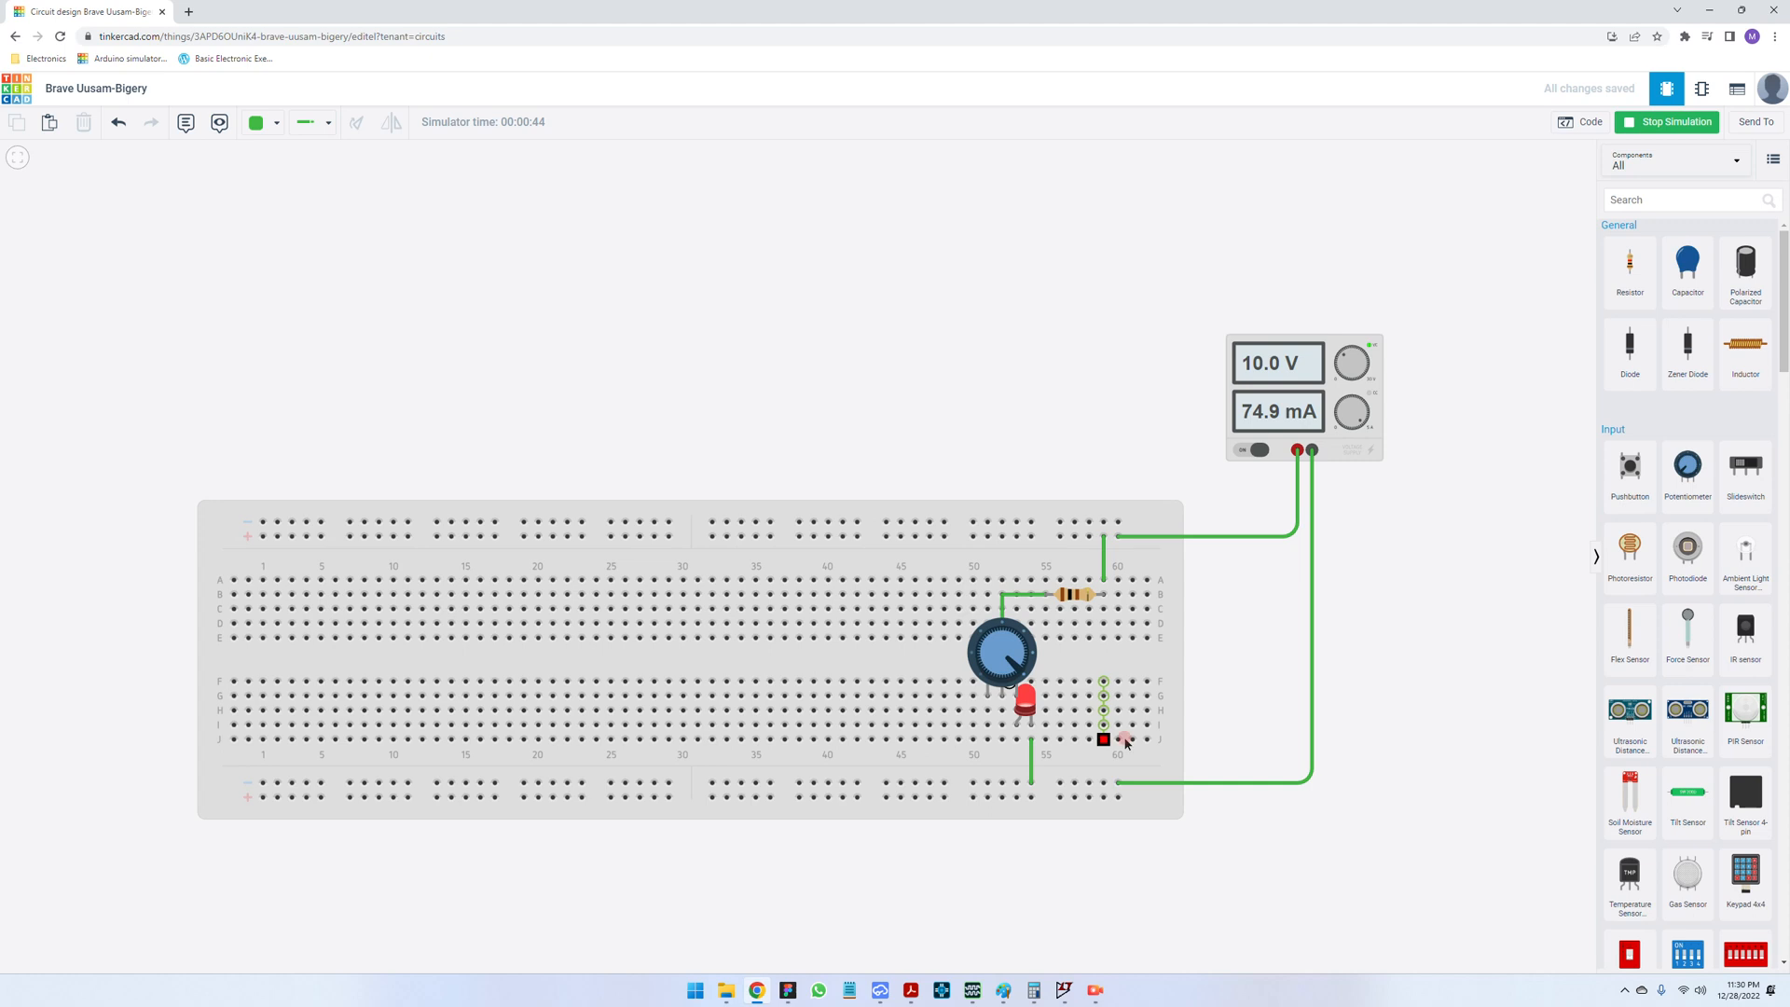
{"action": "mouse_move", "coordinate": [1018, 679]}
{"action": "left_mouse_down"}
{"action": "mouse_move", "coordinate": [998, 640]}
{"action": "mouse_move", "coordinate": [1016, 644]}
{"action": "mouse_move", "coordinate": [1013, 683]}
{"action": "left_mouse_up"}
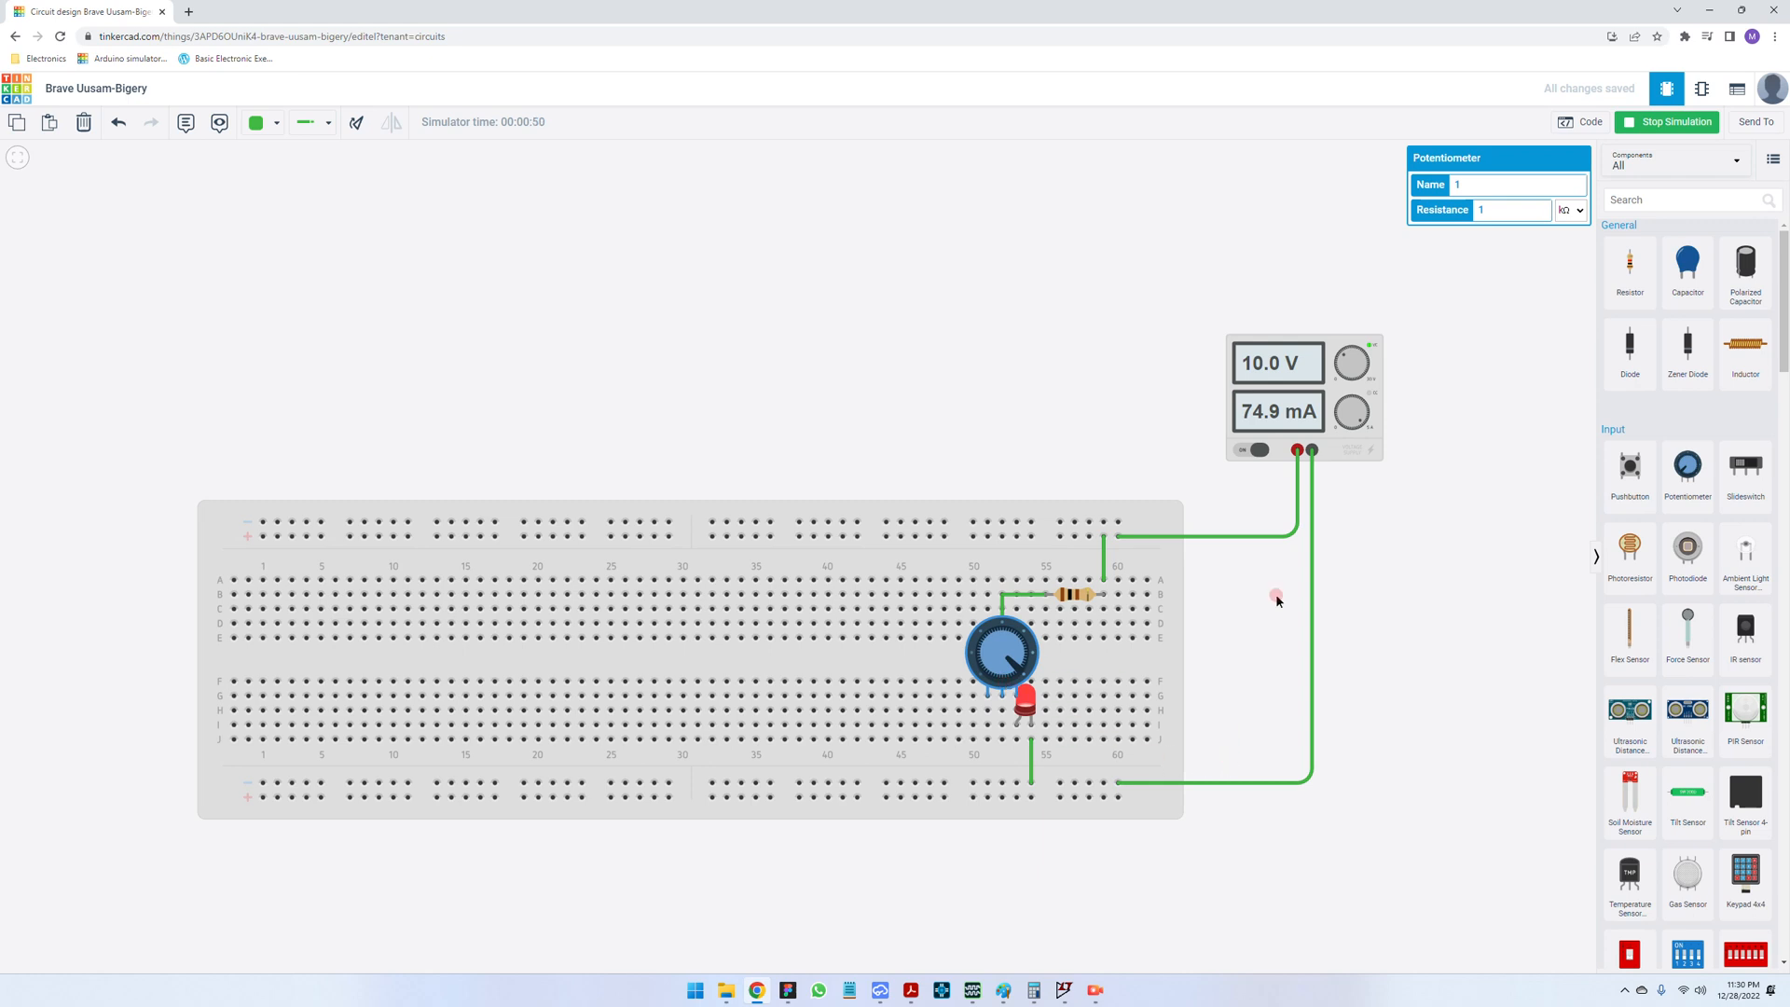
{"action": "left_click", "coordinate": [1263, 679]}
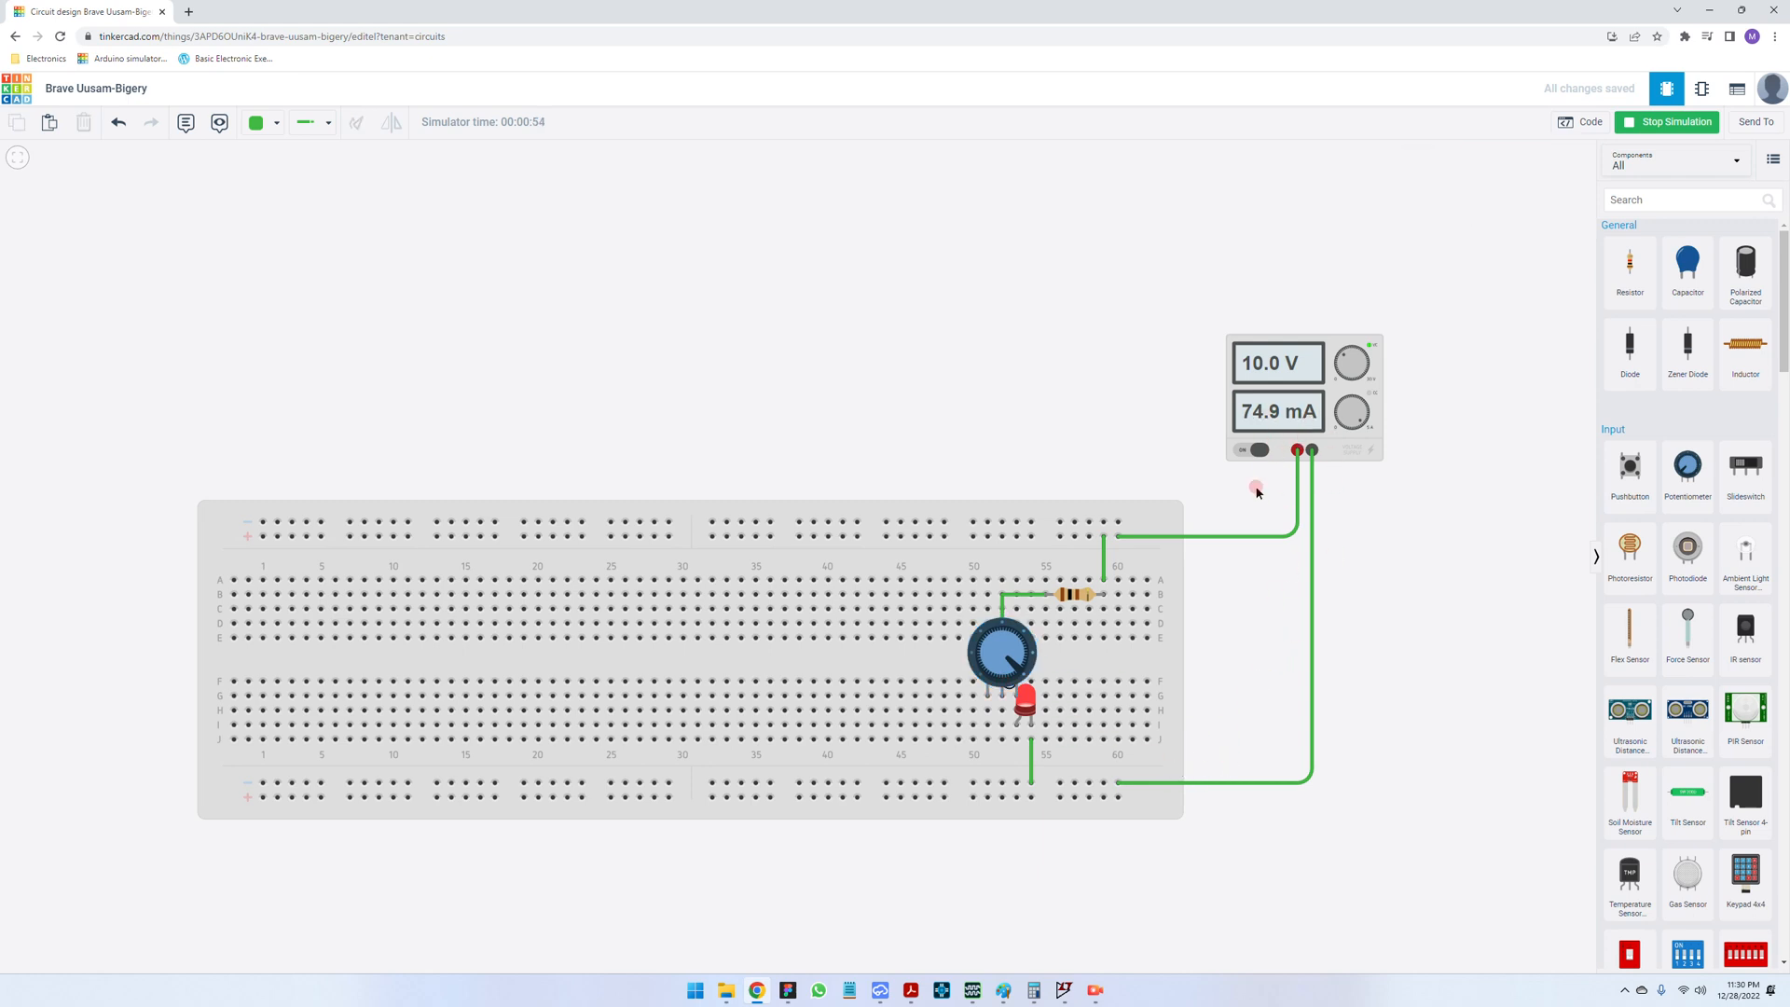
- Set the fixed resistor's resistance to 500 Ω and restart the simulation
{"action": "left_click", "coordinate": [1081, 597]}
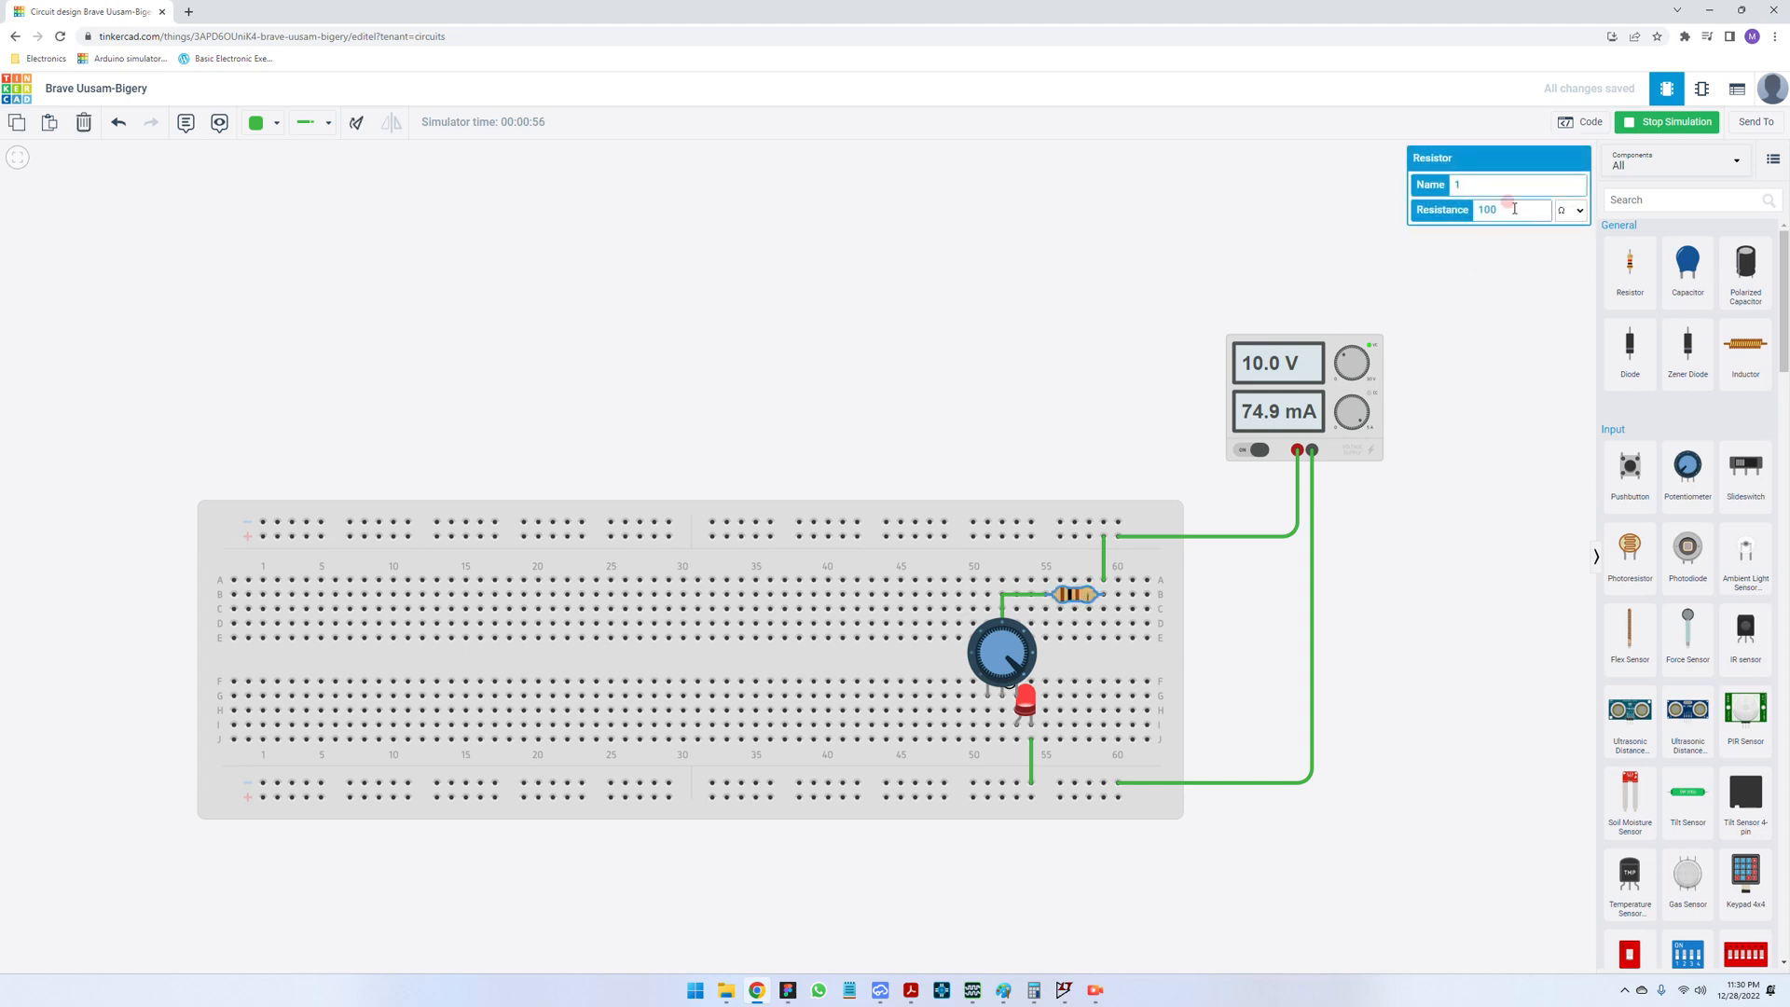
{"action": "left_click_drag", "start_coordinate": [1512, 206], "coordinate": [1386, 197]}
{"action": "type", "text": "500"}
{"action": "left_click", "coordinate": [1395, 631]}
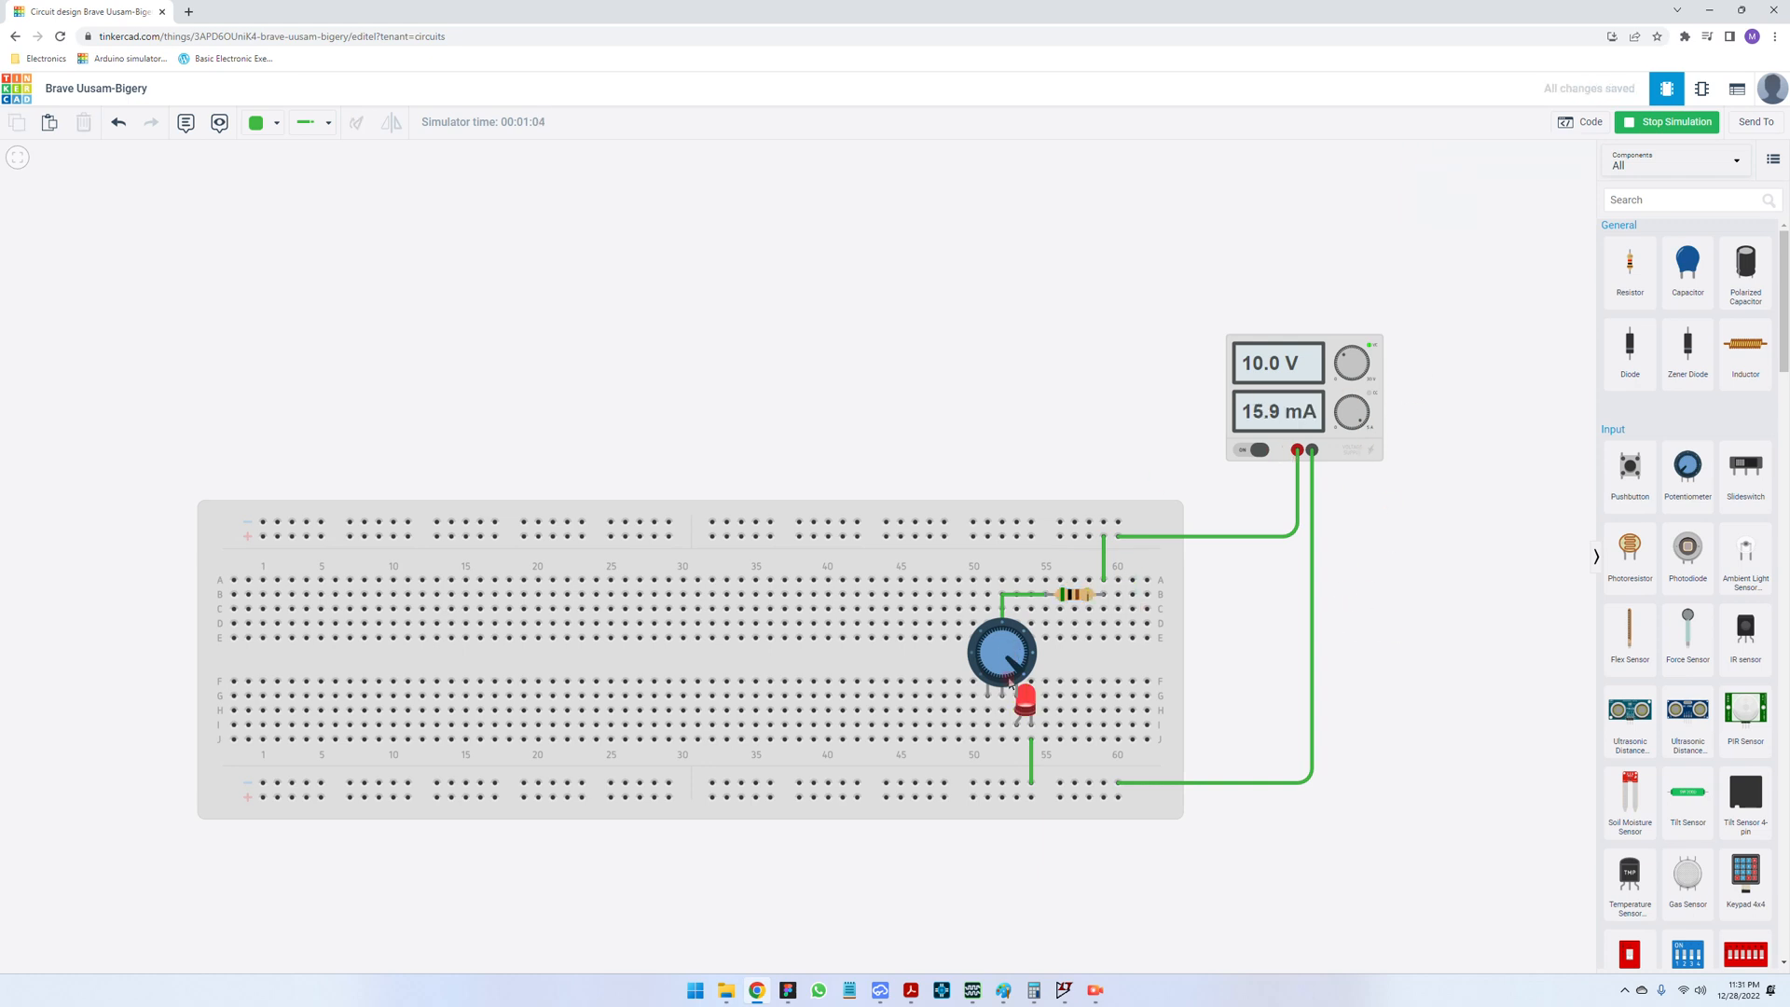
{"action": "left_click", "coordinate": [1662, 124]}
{"action": "left_click", "coordinate": [1663, 124]}
- Set the fixed resistor's resistance to 300 Ω while the simulation runs, and inspect the LED
{"action": "left_click", "coordinate": [1079, 601]}
{"action": "left_click_drag", "start_coordinate": [1520, 207], "coordinate": [1415, 209]}
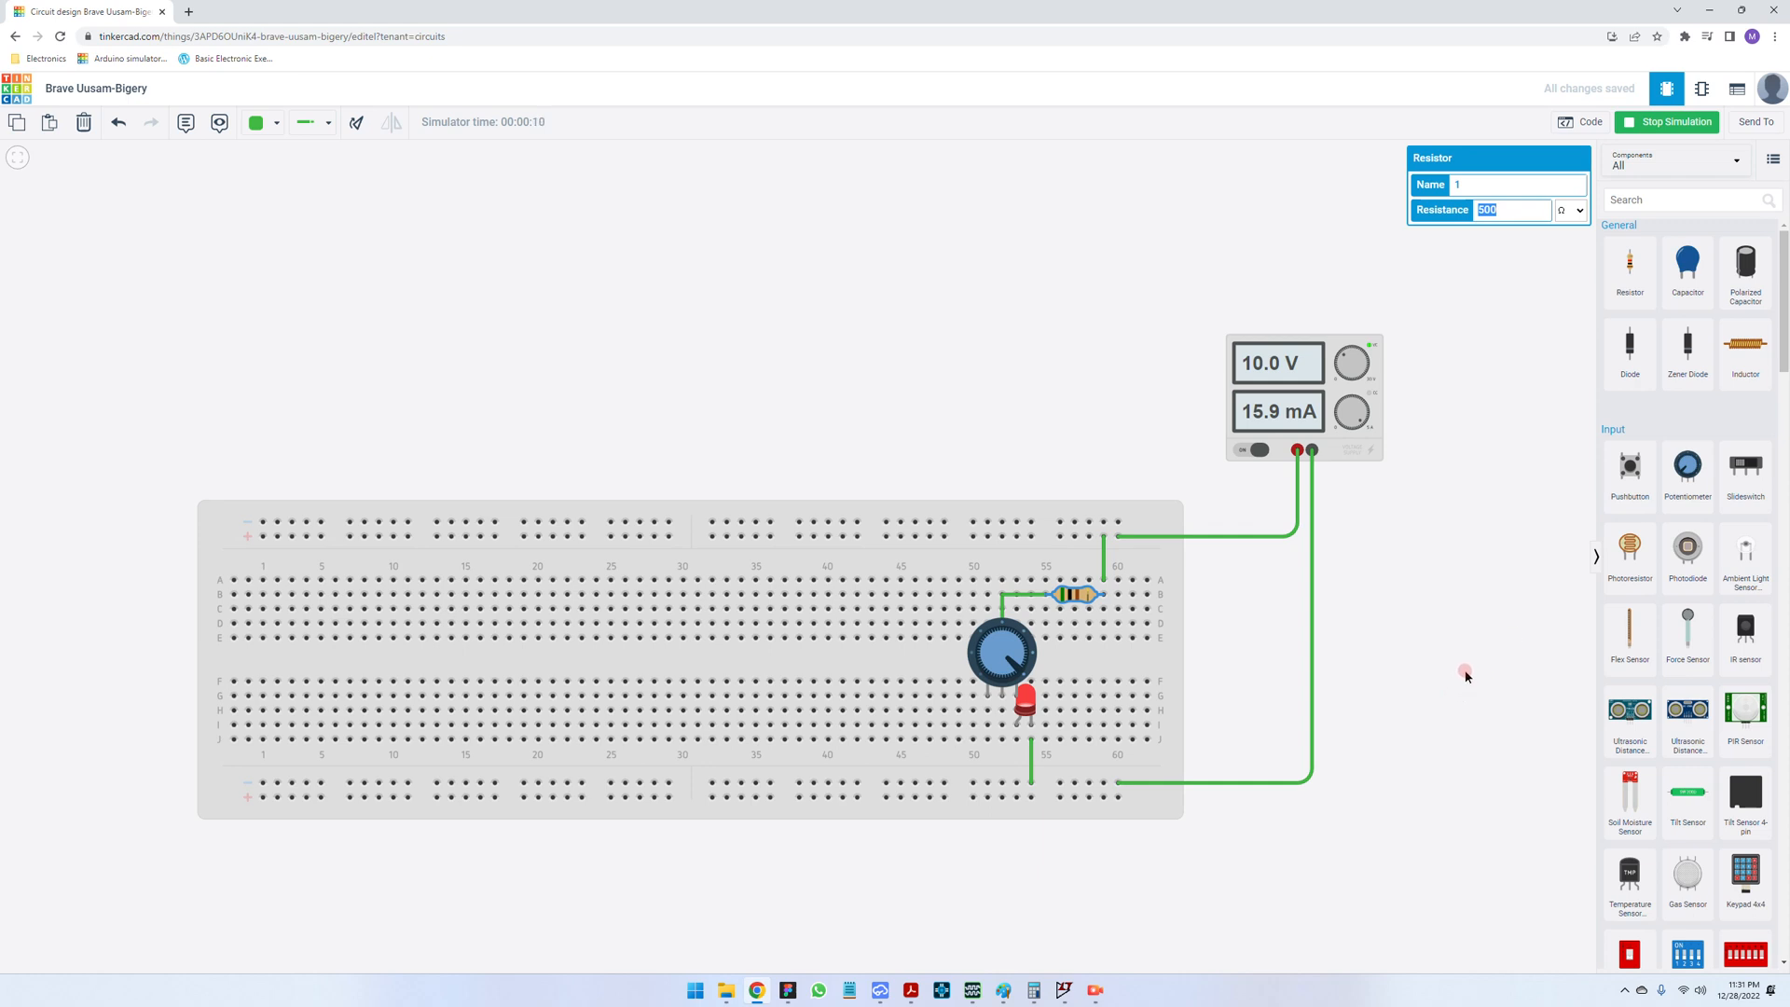
{"action": "left_click", "coordinate": [1407, 638]}
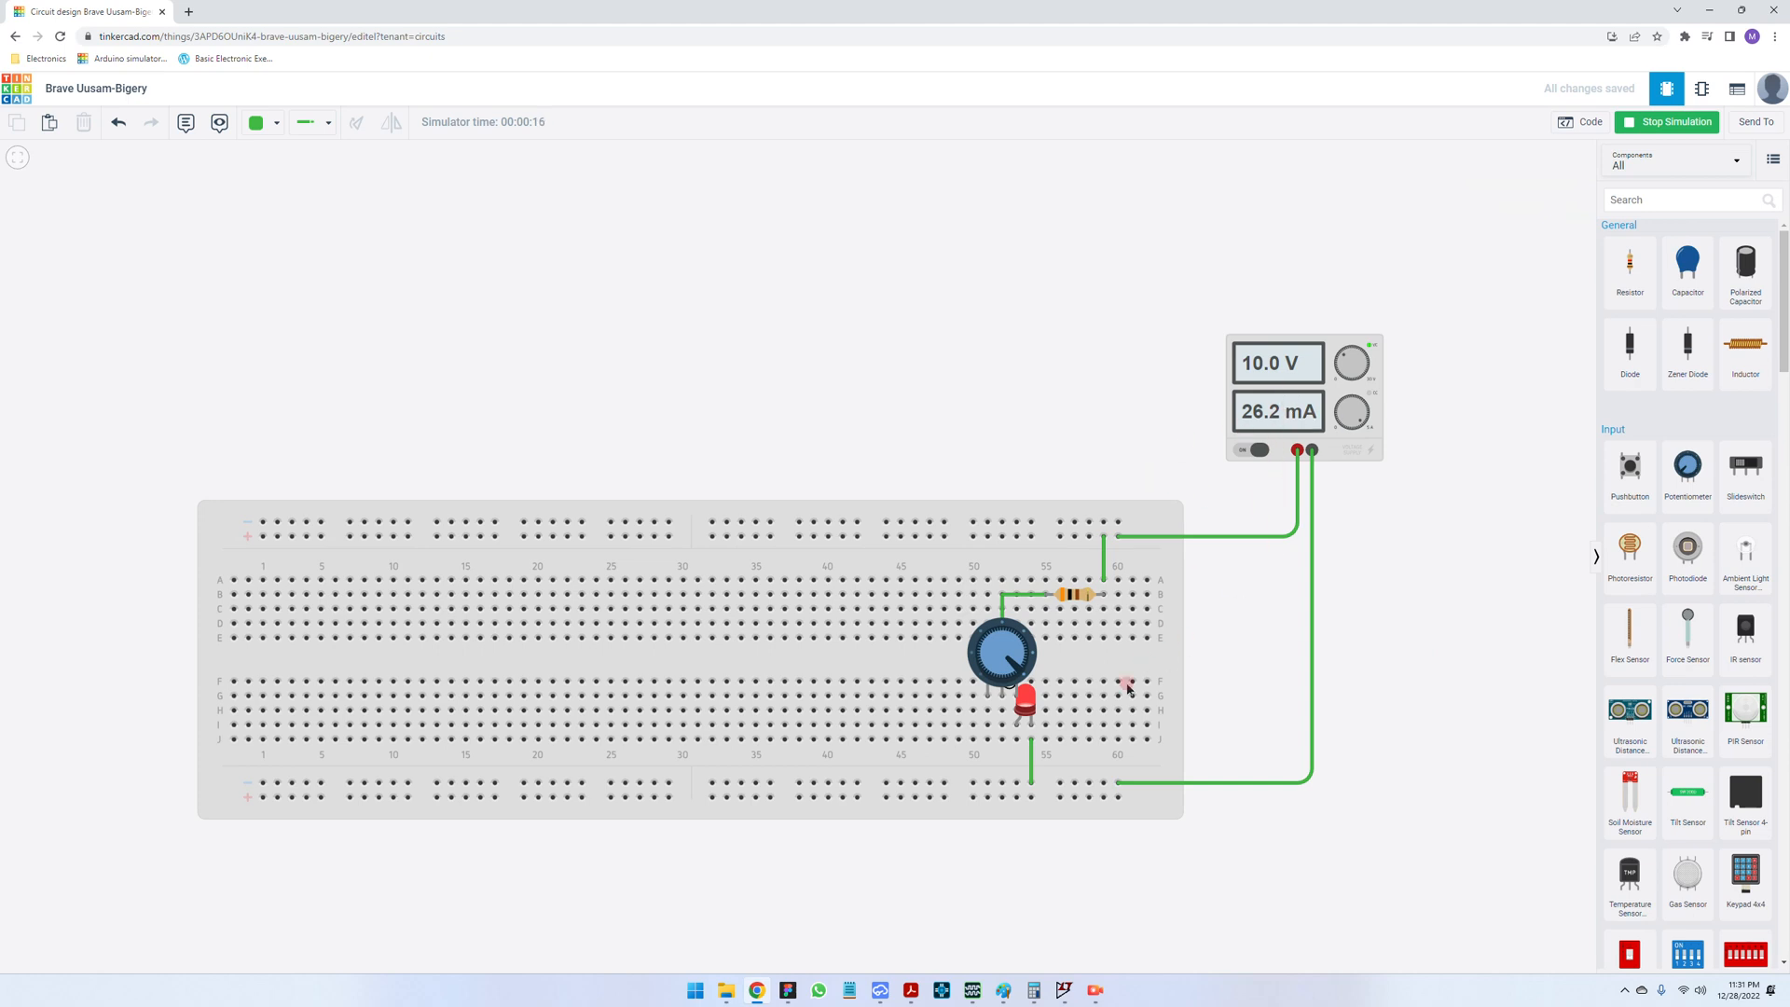
{"action": "left_click", "coordinate": [1031, 710]}
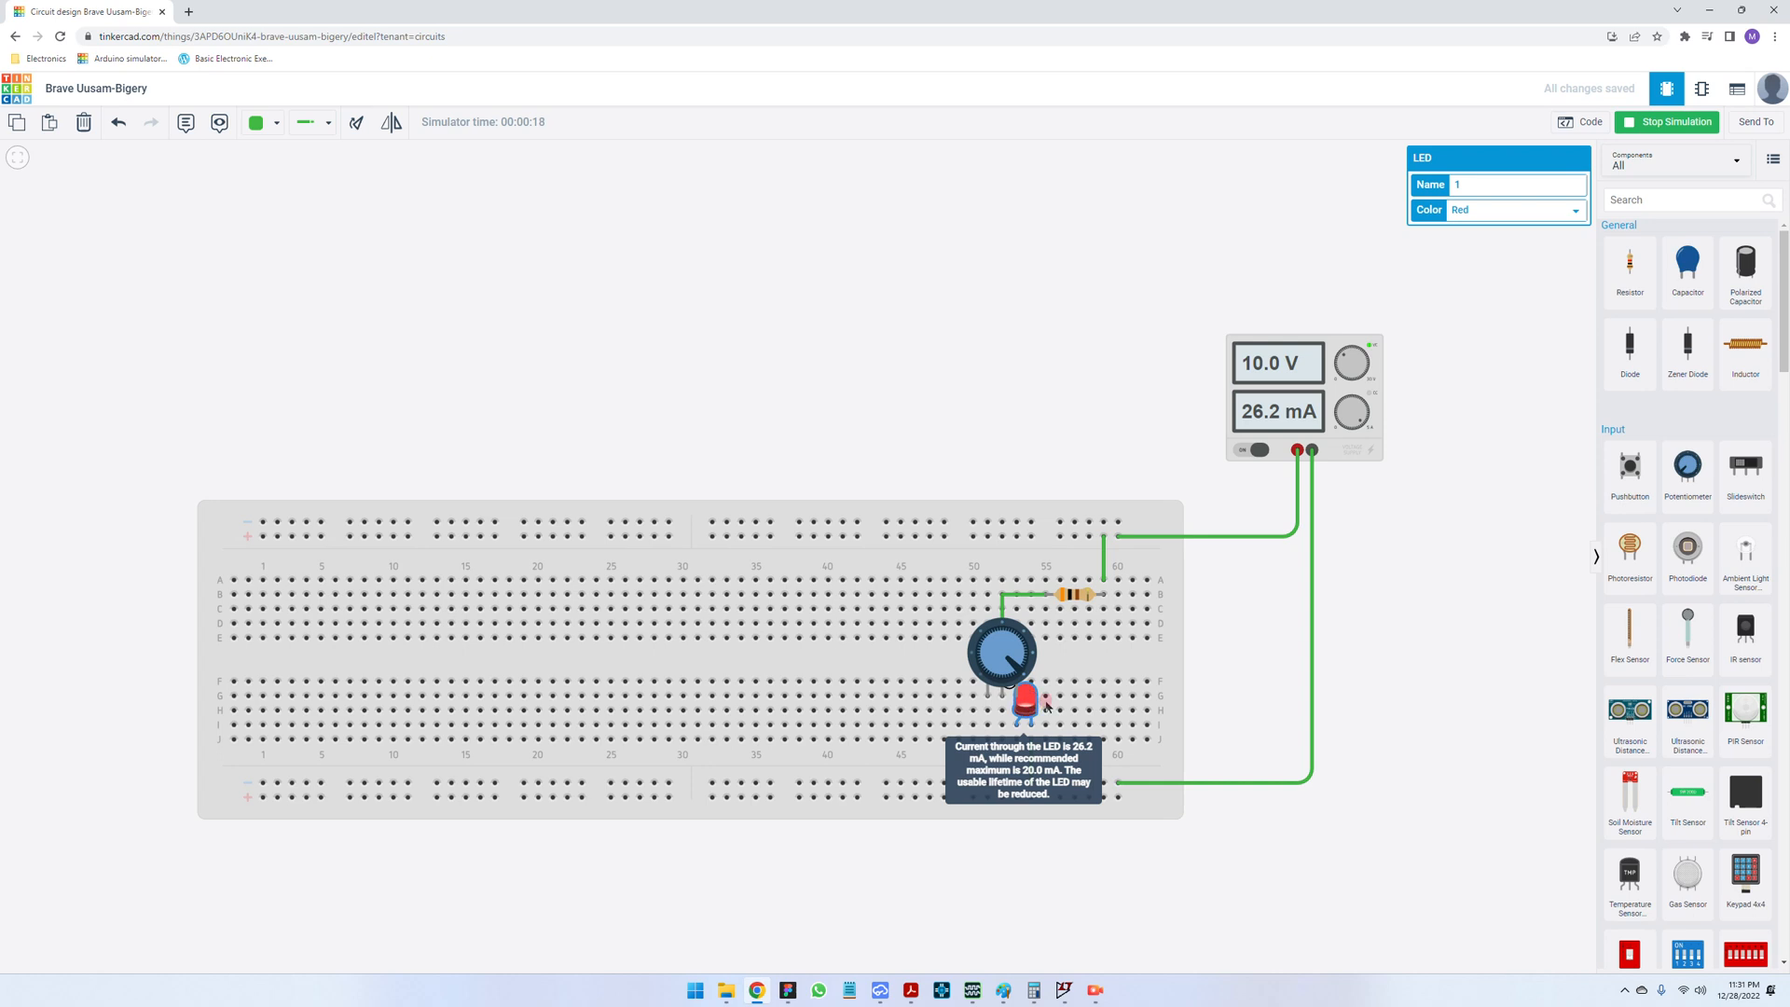
{"action": "left_click", "coordinate": [1410, 636]}
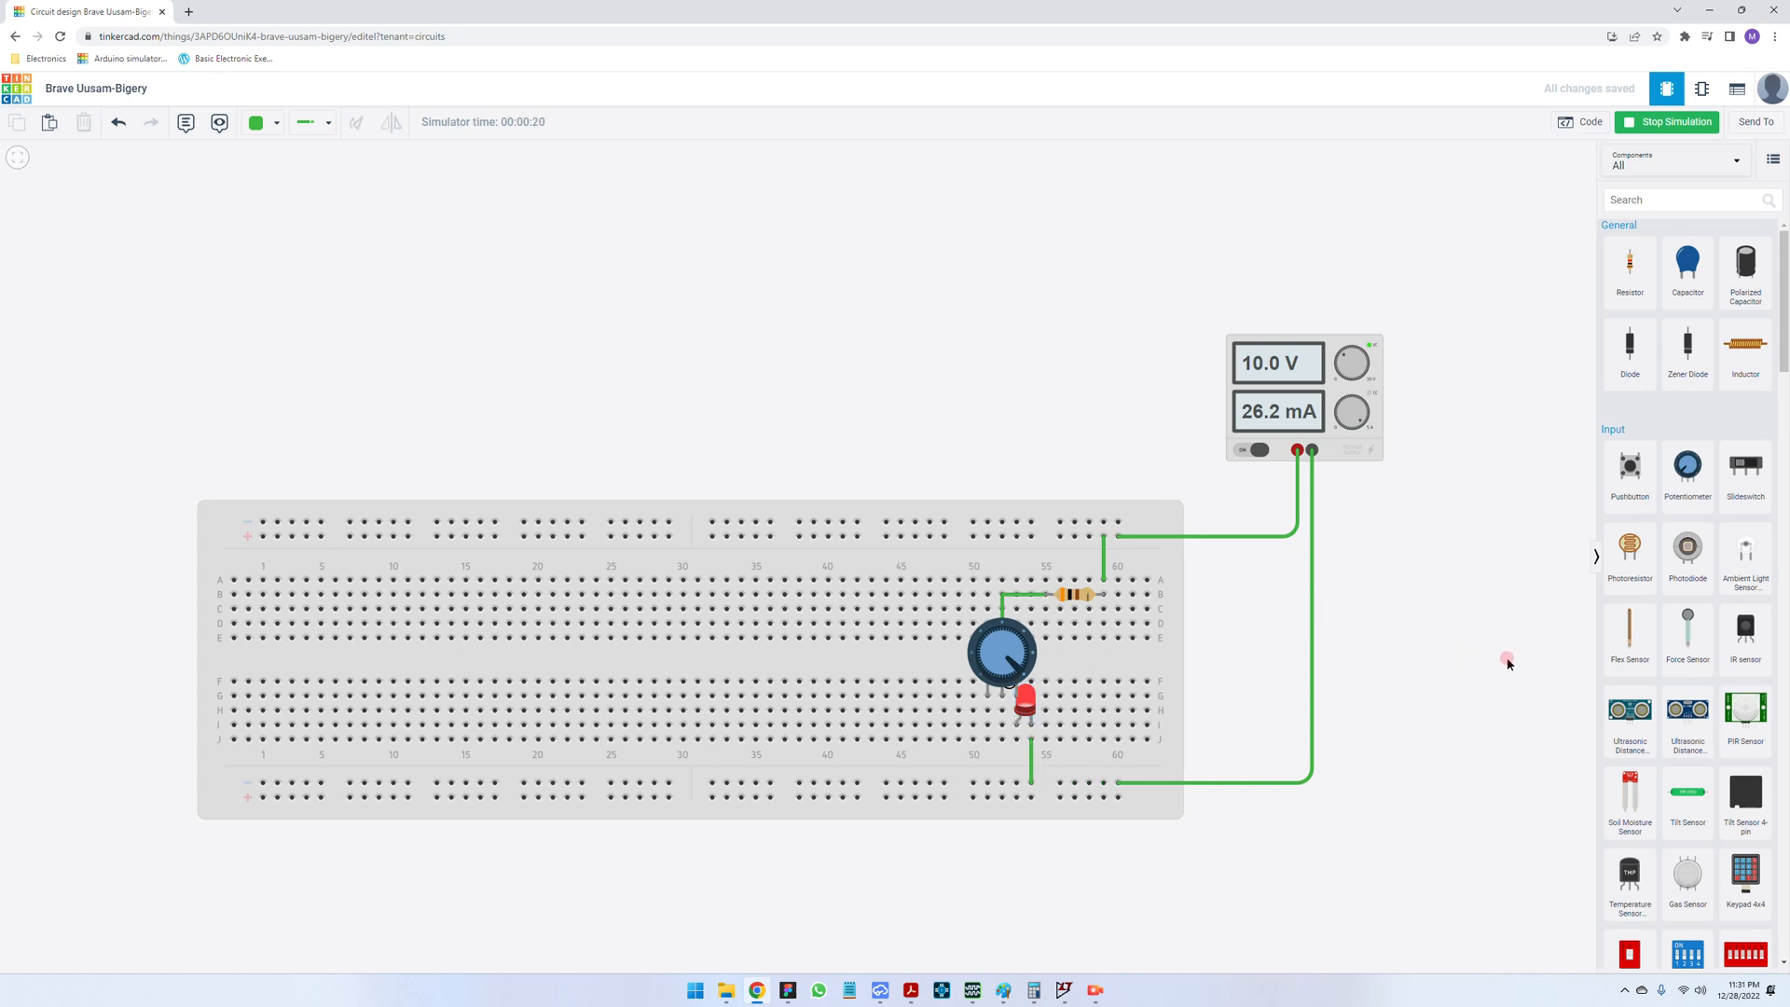
{"action": "left_click", "coordinate": [1029, 715]}
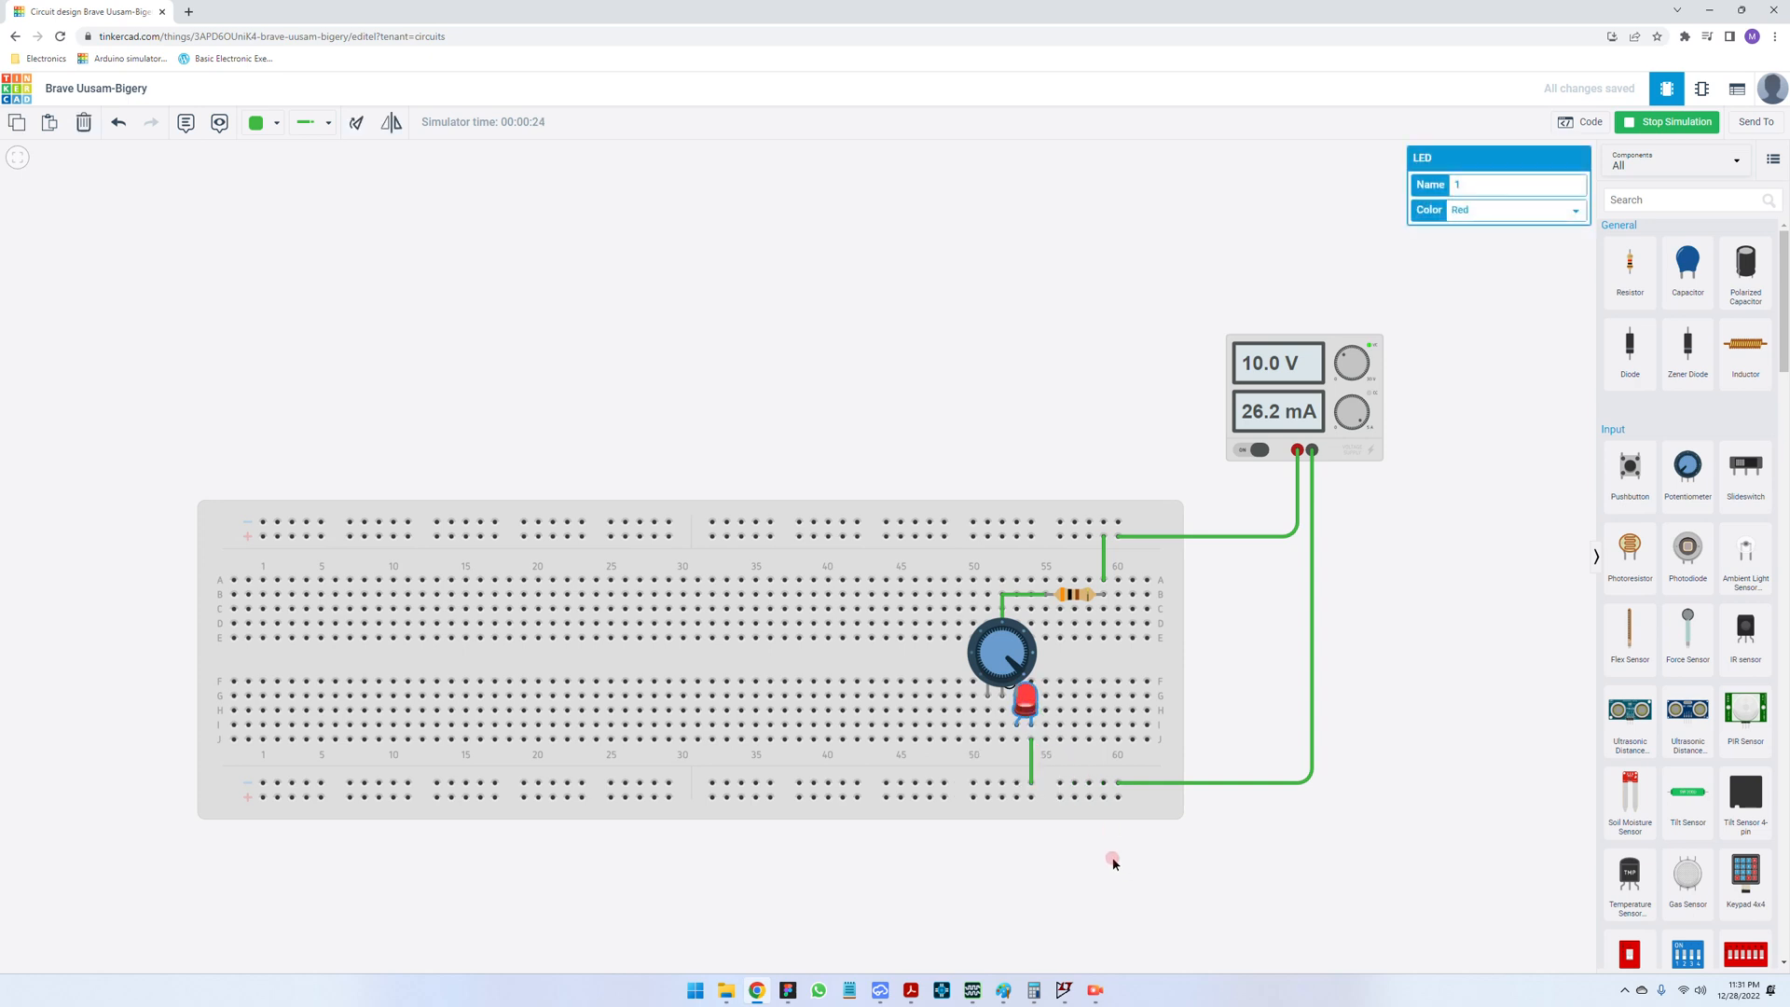
{"action": "mouse_move", "coordinate": [1024, 721]}
{"action": "left_click", "coordinate": [1194, 836]}
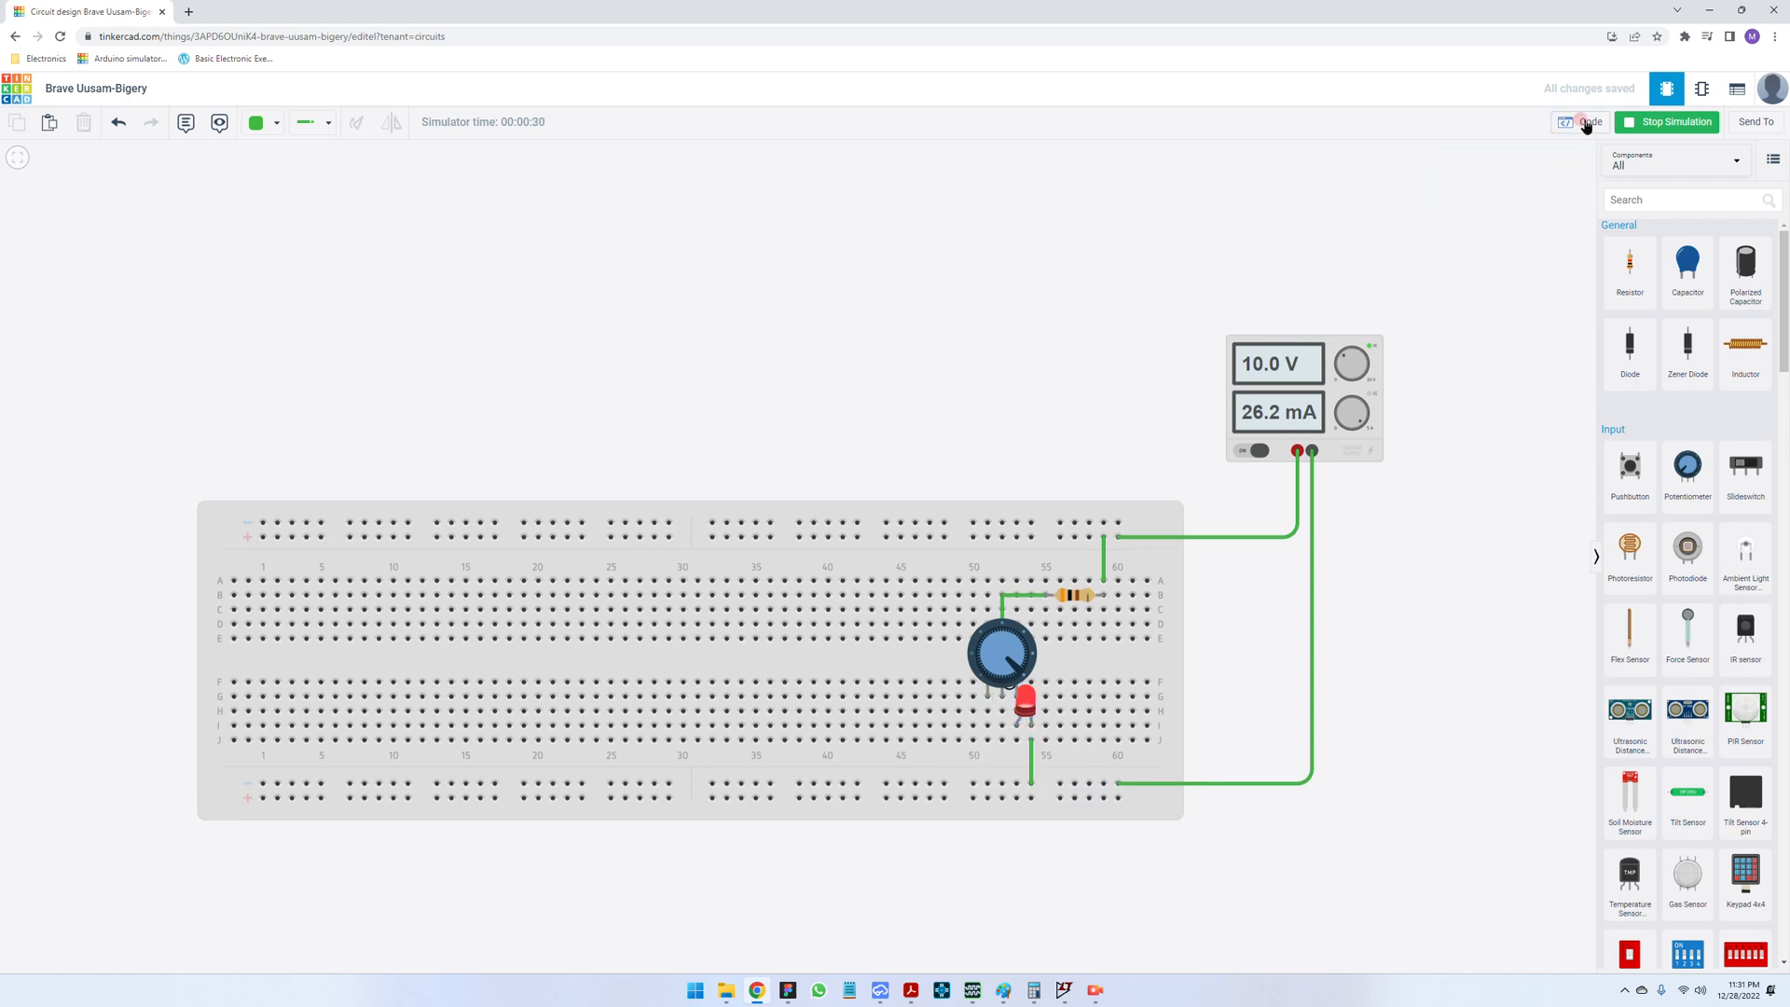
- Stop the simulation and add a mirrored copy of the LED at the potentiometer's other outer terminal, wired from column 50 to the lower negative rail
{"action": "left_click", "coordinate": [1668, 123]}
{"action": "key", "text": "ctrl+c"}
{"action": "key", "text": "ctrl+v"}
{"action": "left_click", "coordinate": [984, 728]}
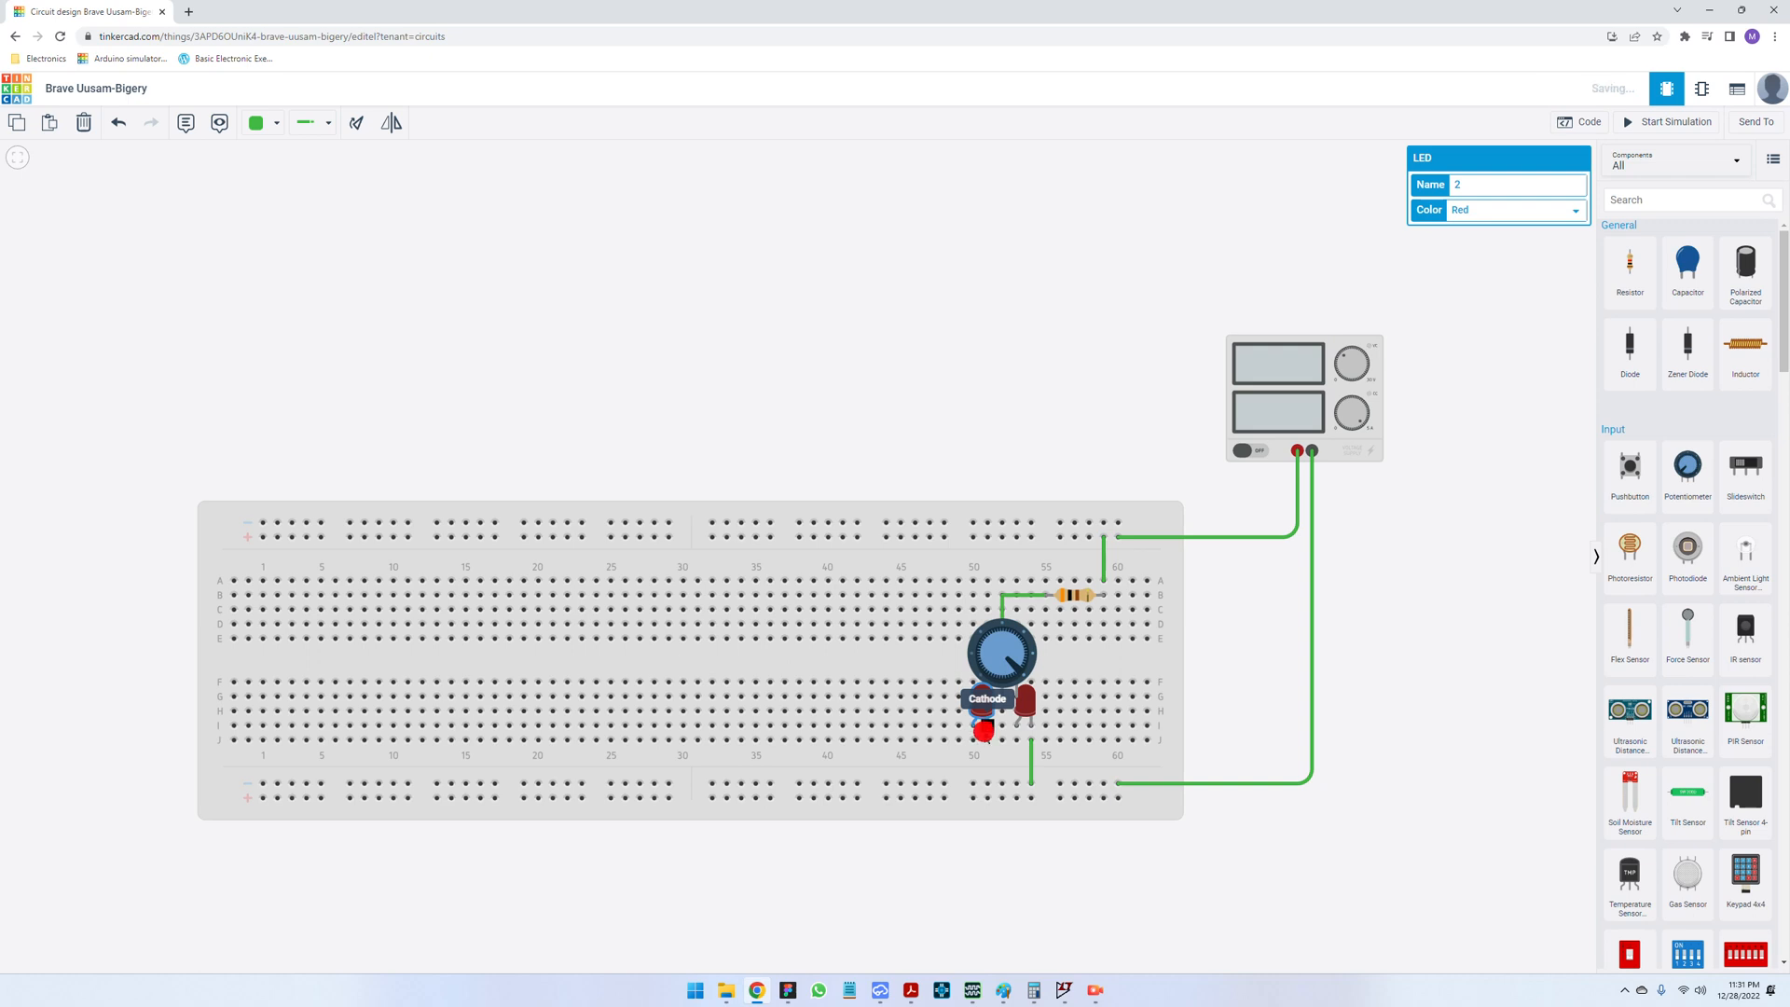
{"action": "left_click", "coordinate": [389, 128]}
{"action": "mouse_move", "coordinate": [980, 706]}
{"action": "left_mouse_down"}
{"action": "mouse_move", "coordinate": [947, 706]}
{"action": "mouse_move", "coordinate": [964, 706]}
{"action": "left_mouse_up"}
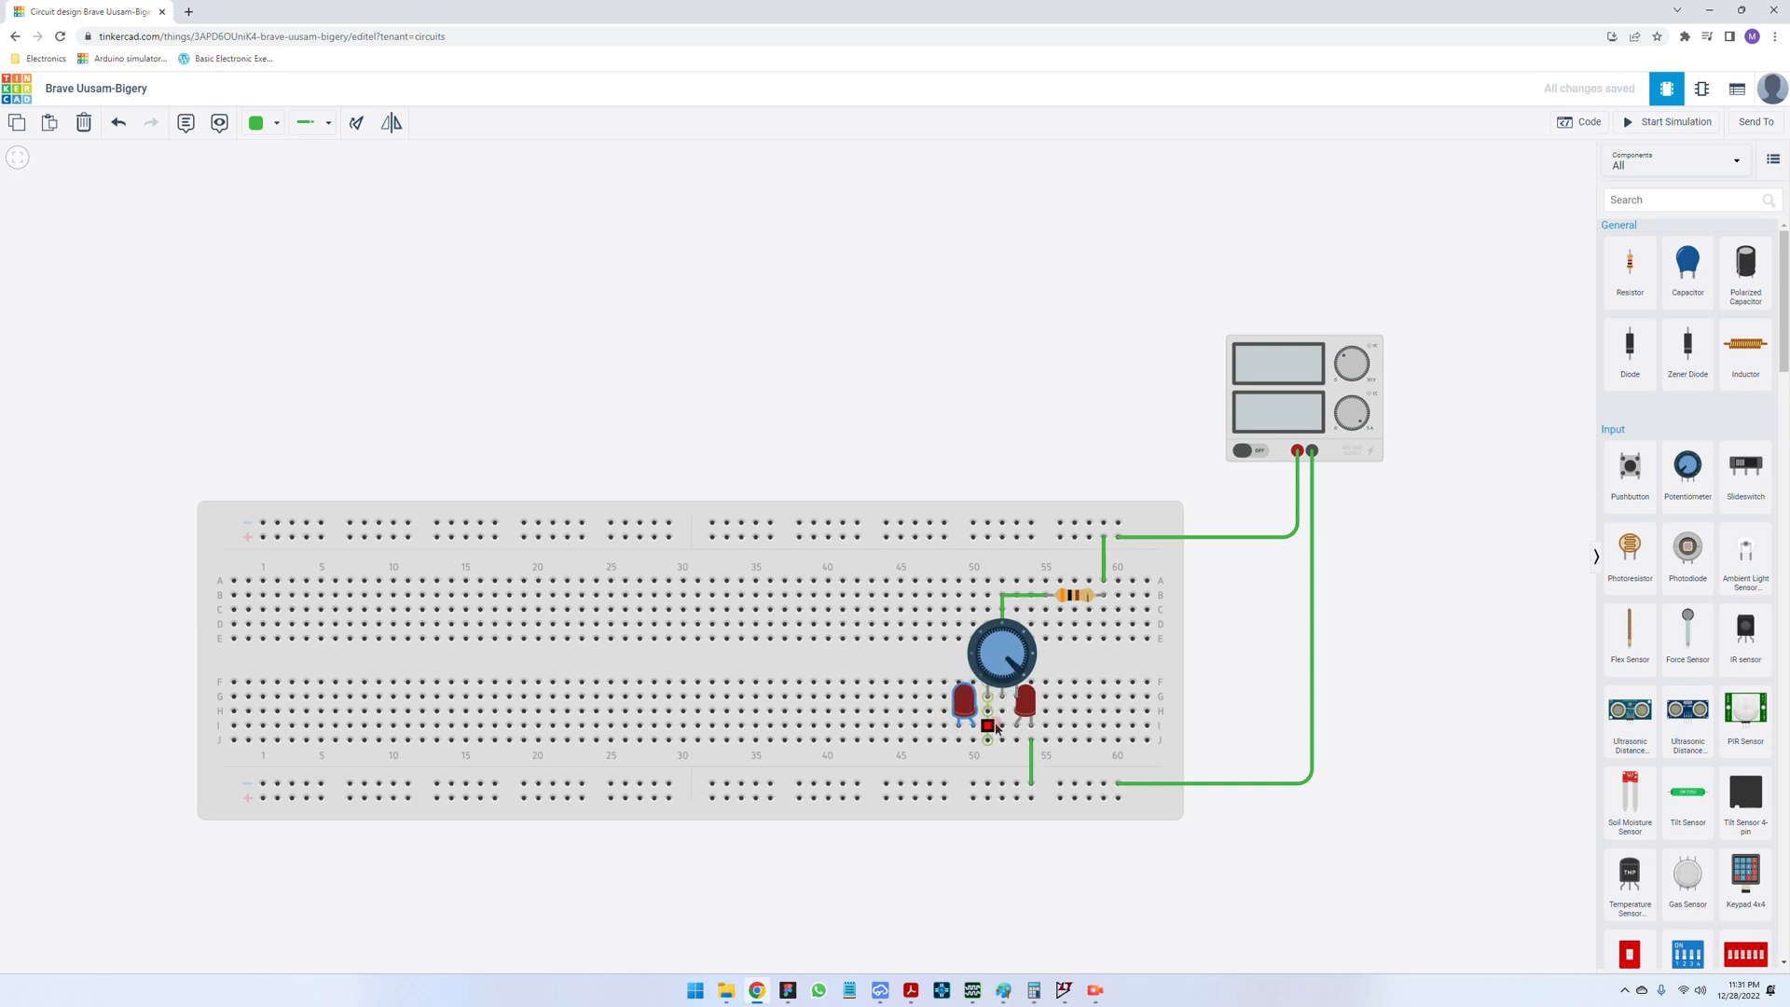
{"action": "left_click_drag", "start_coordinate": [953, 718], "coordinate": [976, 712]}
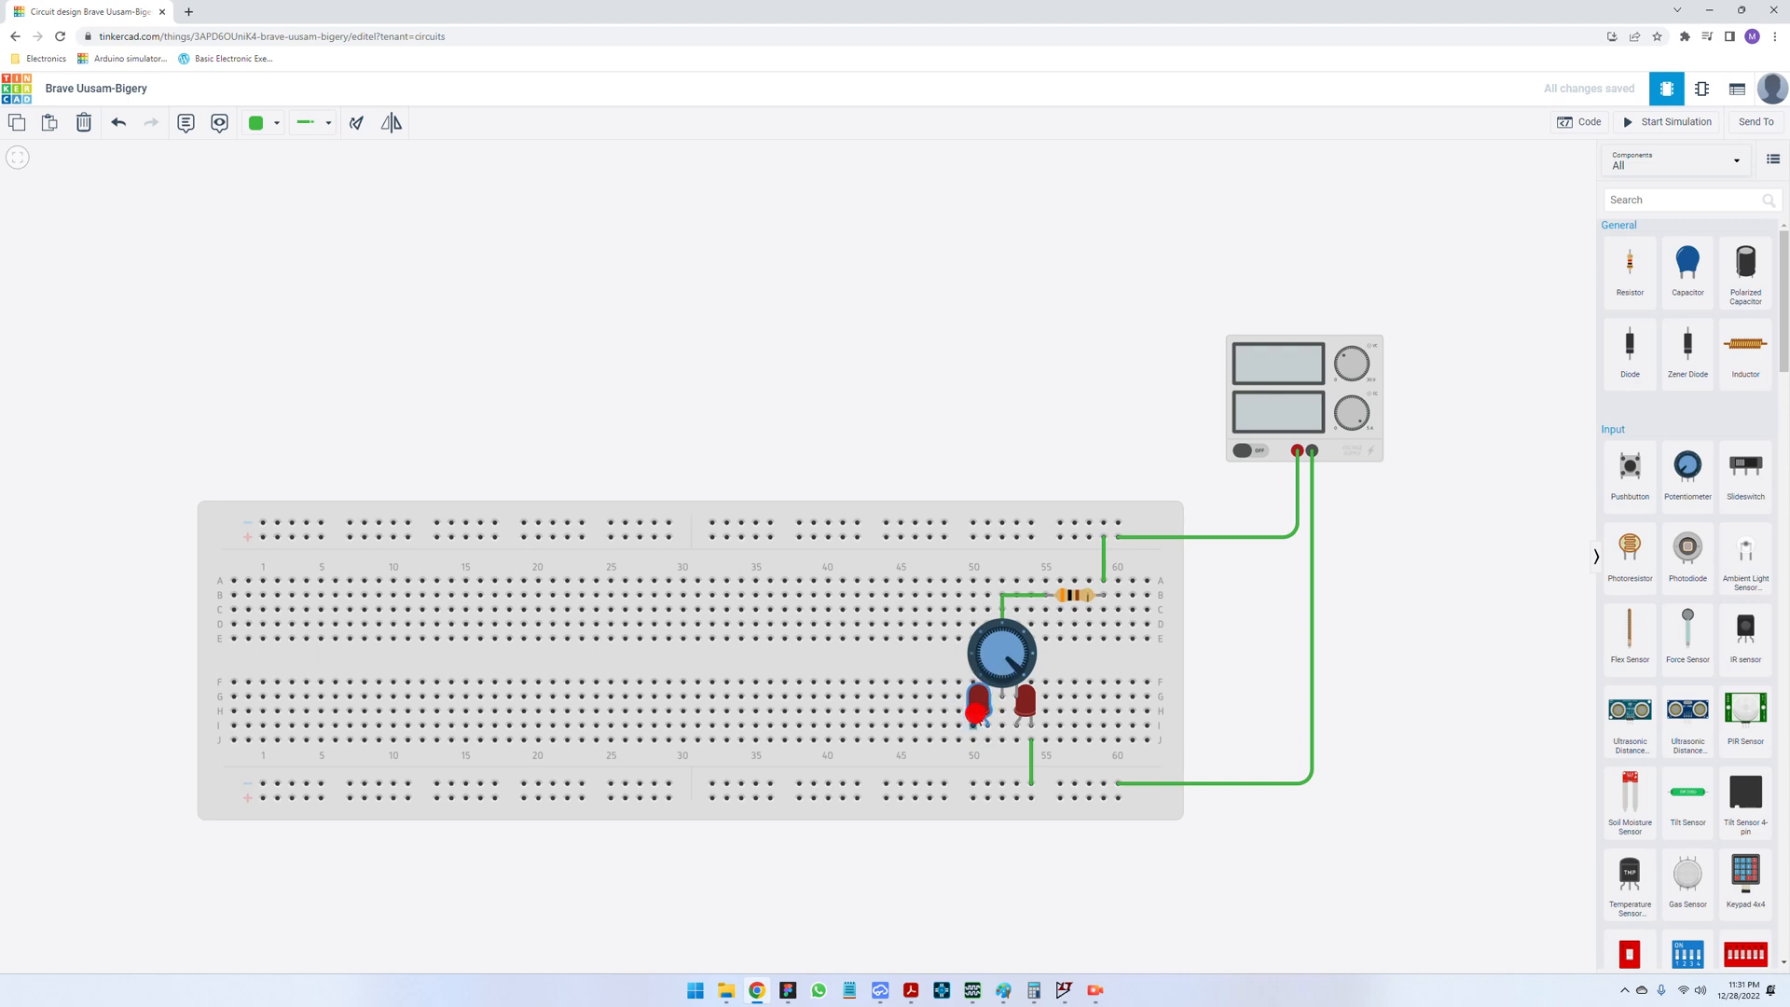
{"action": "left_click", "coordinate": [1033, 900]}
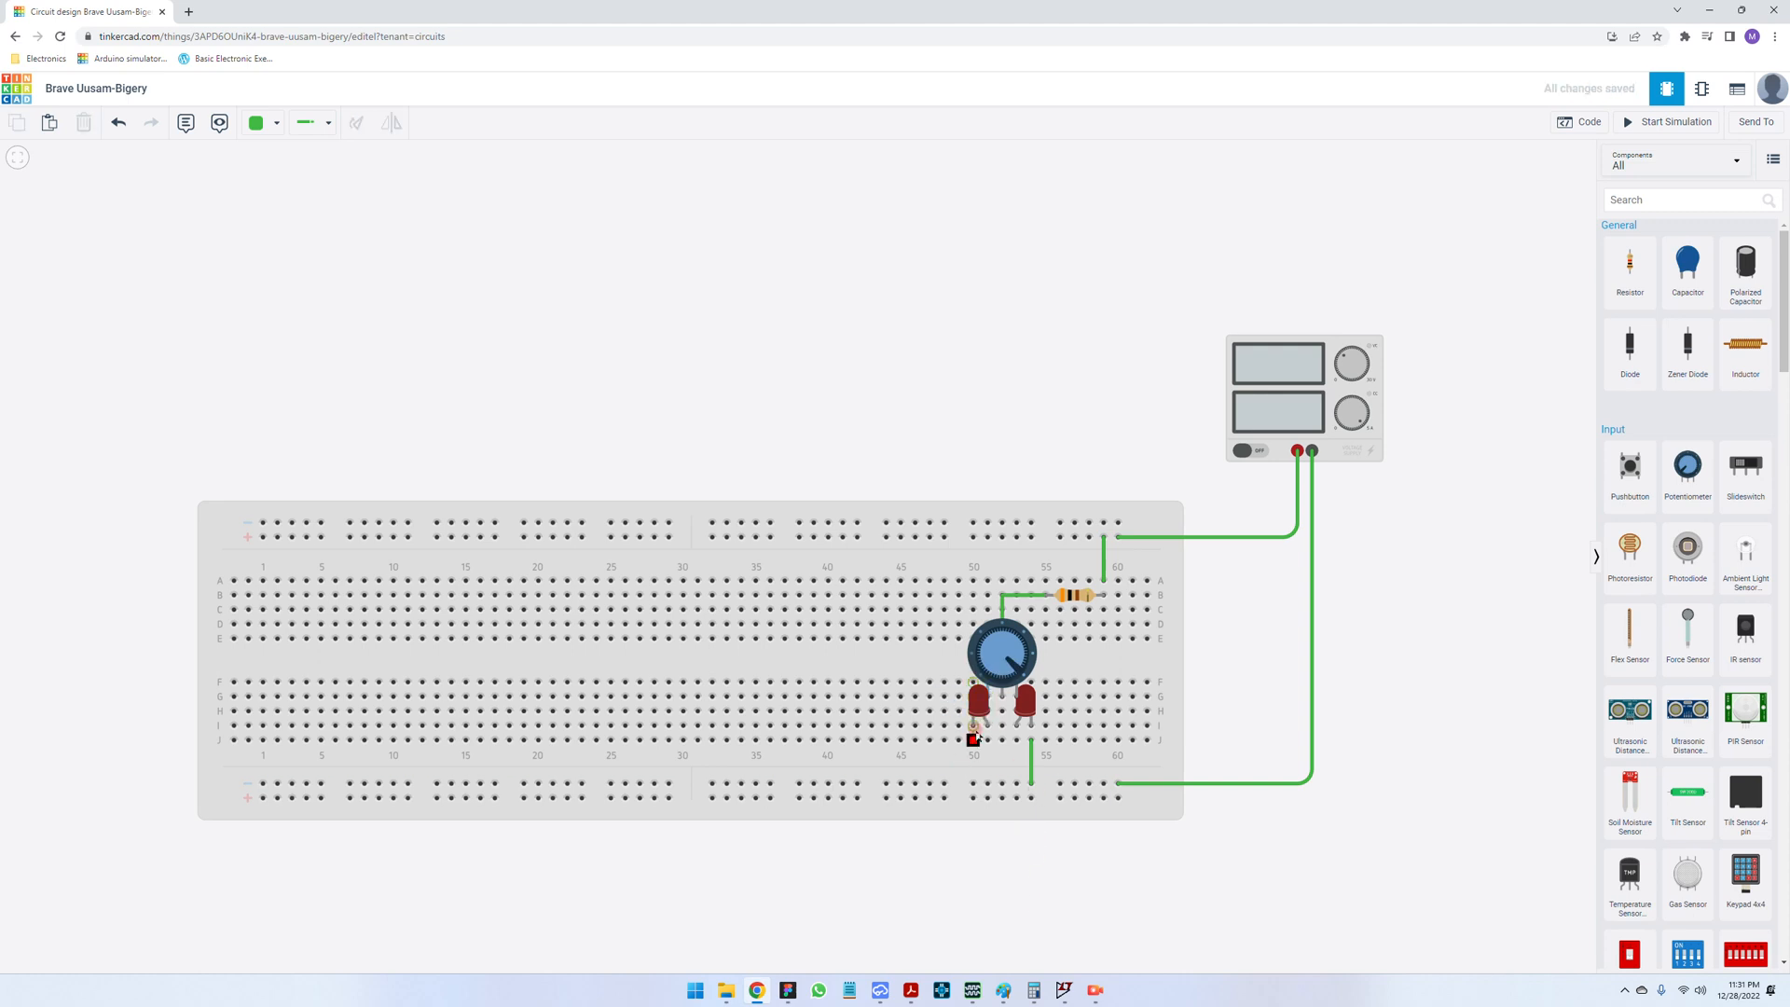
{"action": "left_click", "coordinate": [974, 753]}
{"action": "left_click", "coordinate": [974, 784]}
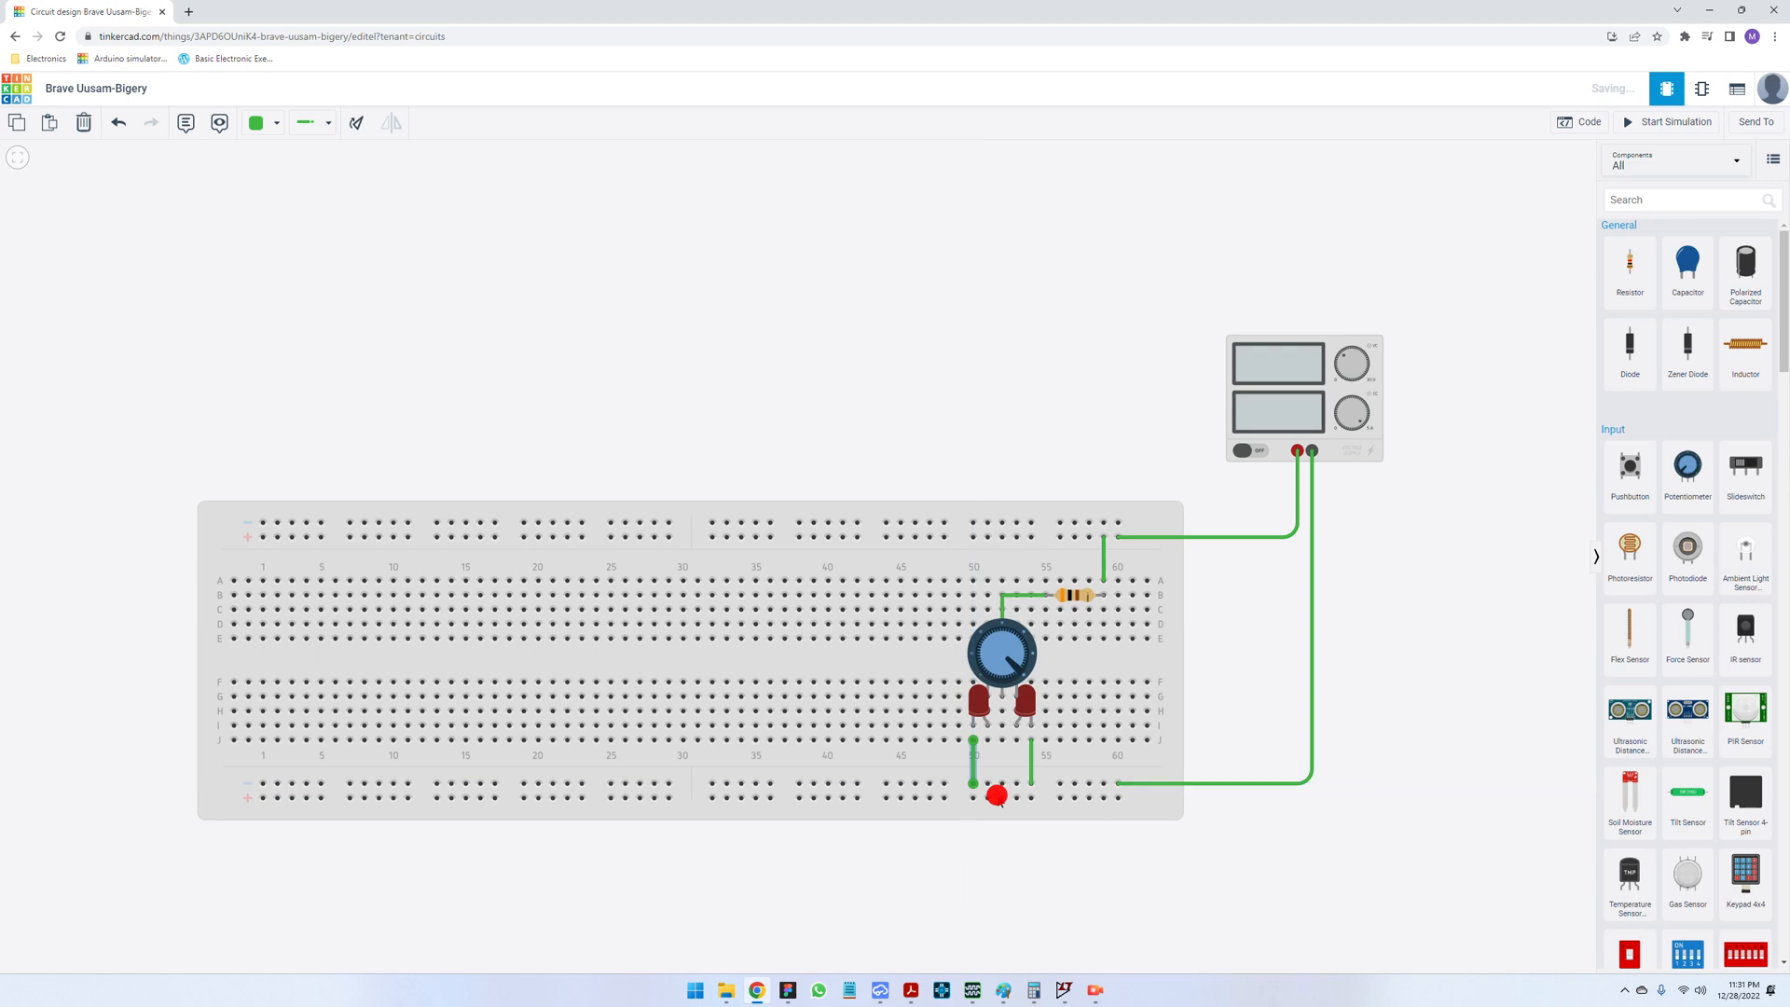
- Start the simulation, turn the potentiometer's knob to the opposite end and inspect the second LED
{"action": "left_click", "coordinate": [1637, 121]}
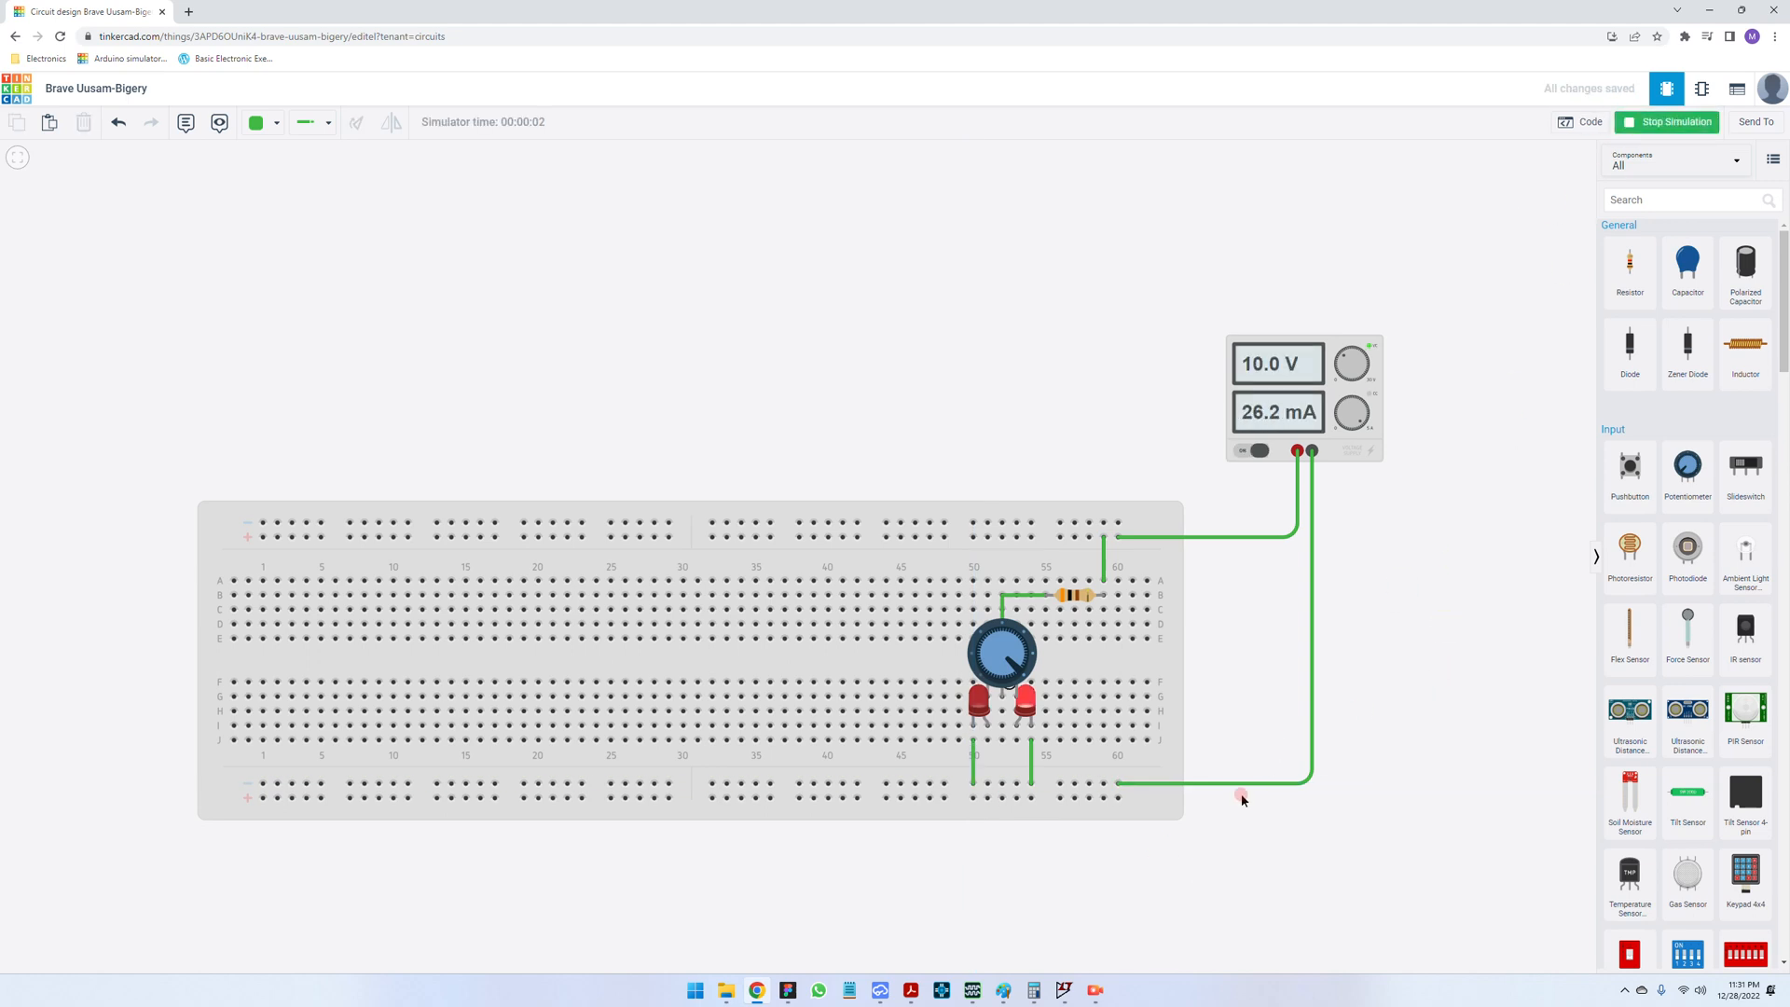
{"action": "mouse_move", "coordinate": [1021, 675]}
{"action": "left_mouse_down"}
{"action": "mouse_move", "coordinate": [1012, 635]}
{"action": "mouse_move", "coordinate": [991, 637]}
{"action": "mouse_move", "coordinate": [996, 682]}
{"action": "left_mouse_up"}
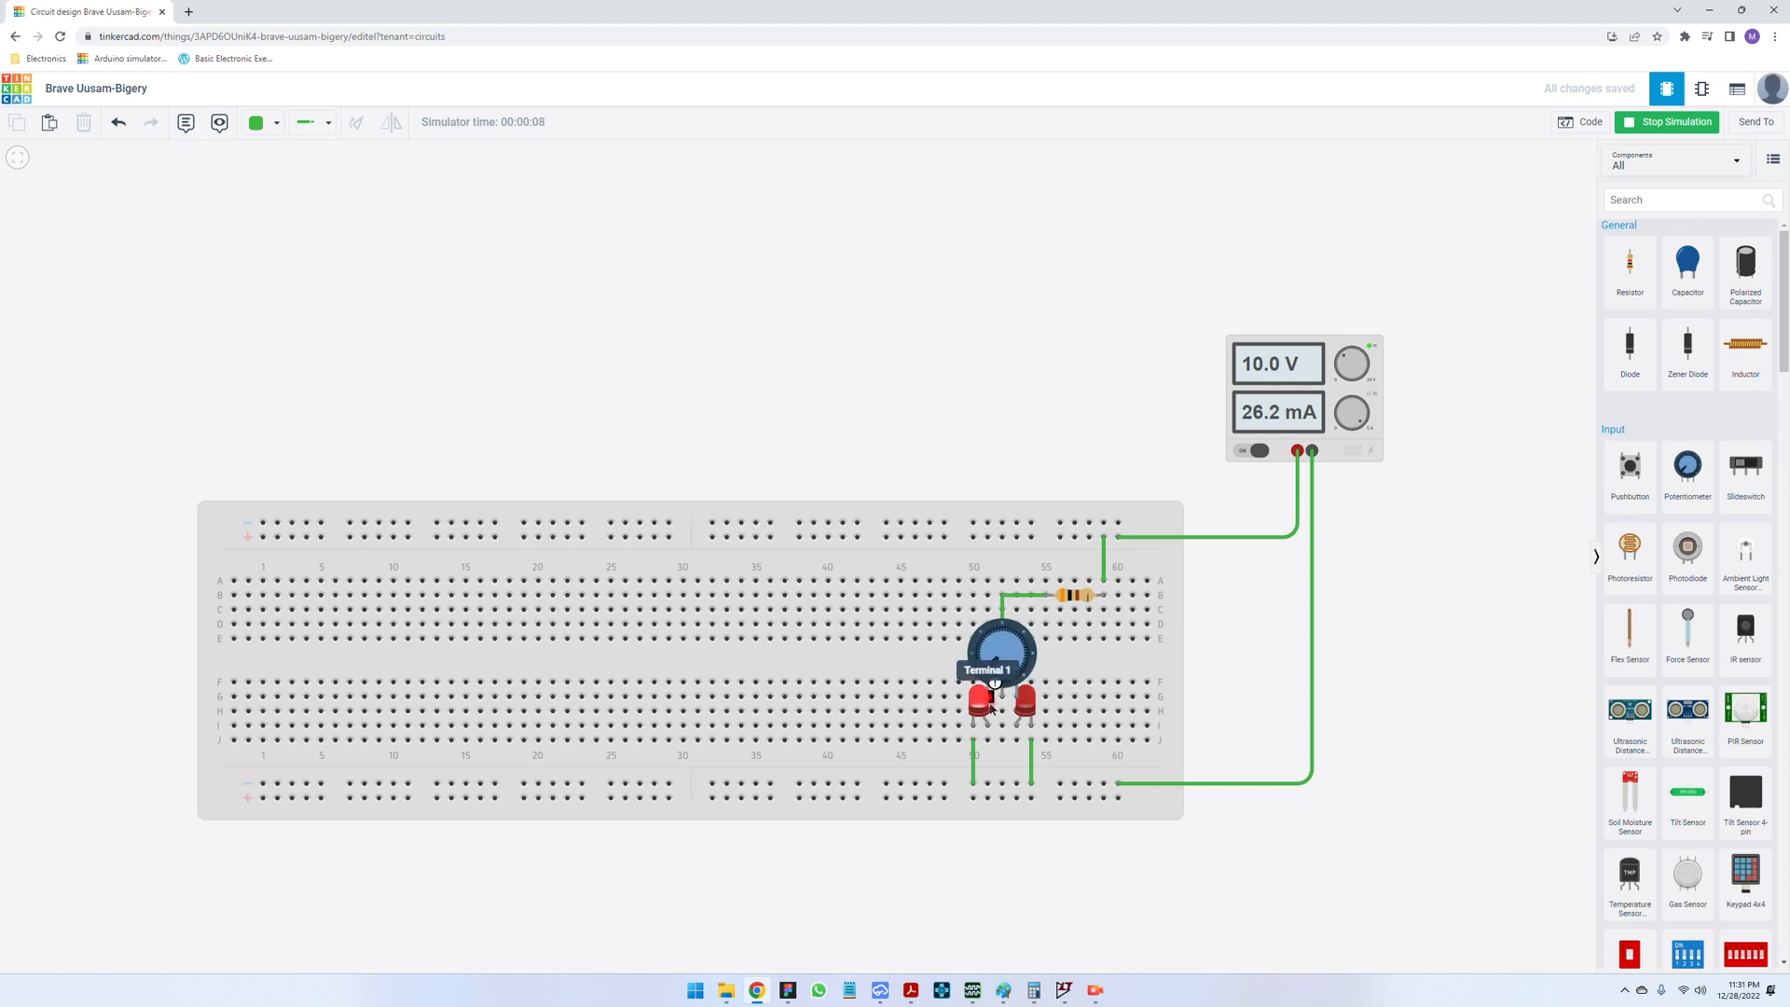
{"action": "mouse_move", "coordinate": [979, 720]}
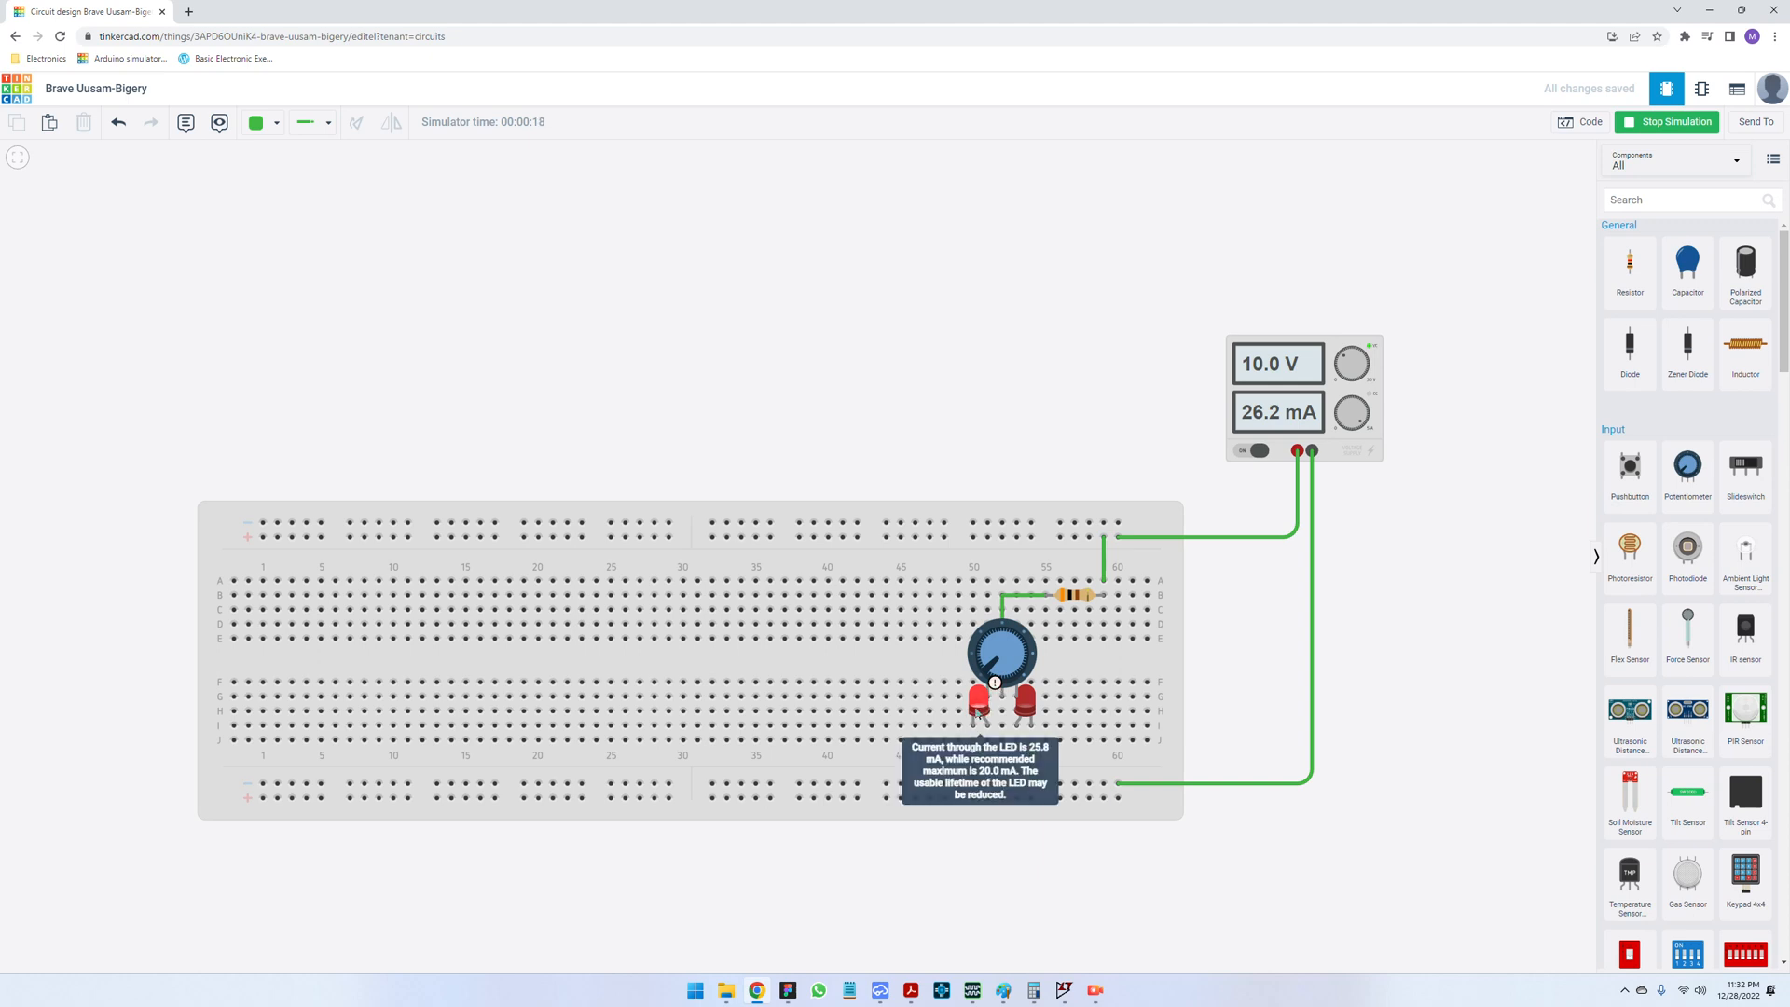
- Set the fixed resistor's resistance to 400 Ω while the simulation runs
{"action": "left_click", "coordinate": [1072, 594]}
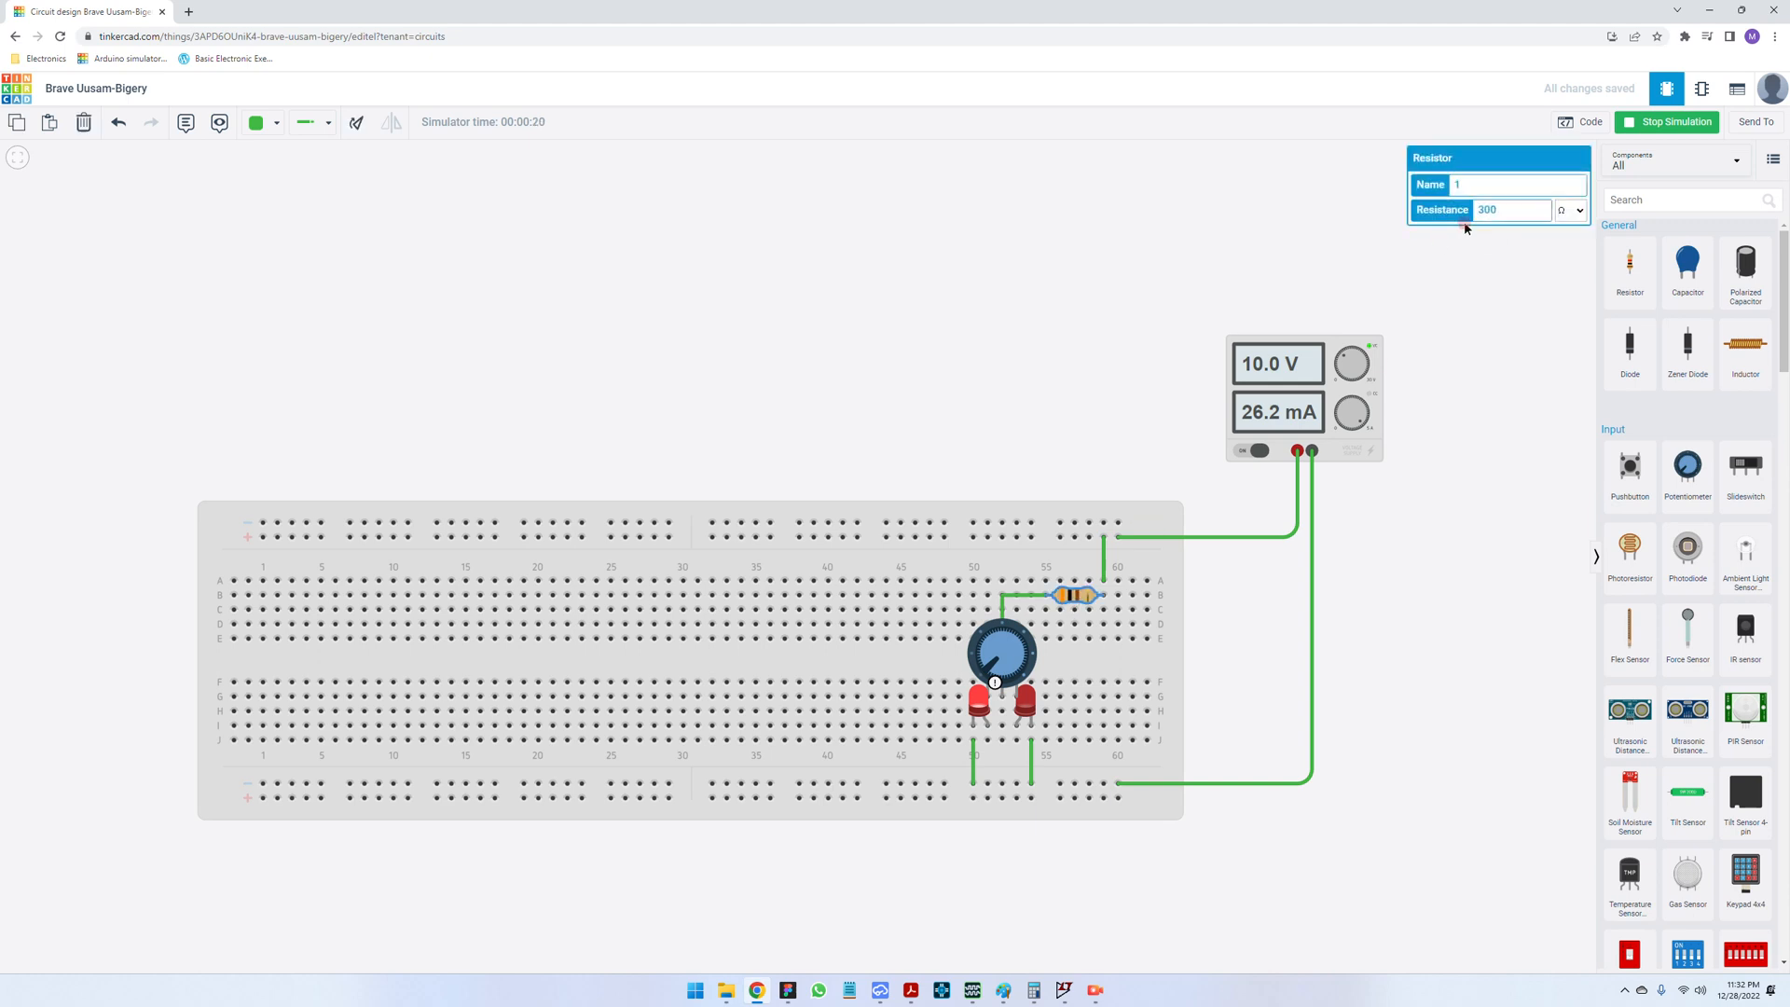
{"action": "left_click", "coordinate": [1520, 200]}
{"action": "double_click", "coordinate": [1529, 207]}
{"action": "type", "text": "400"}
{"action": "left_click", "coordinate": [1500, 457]}
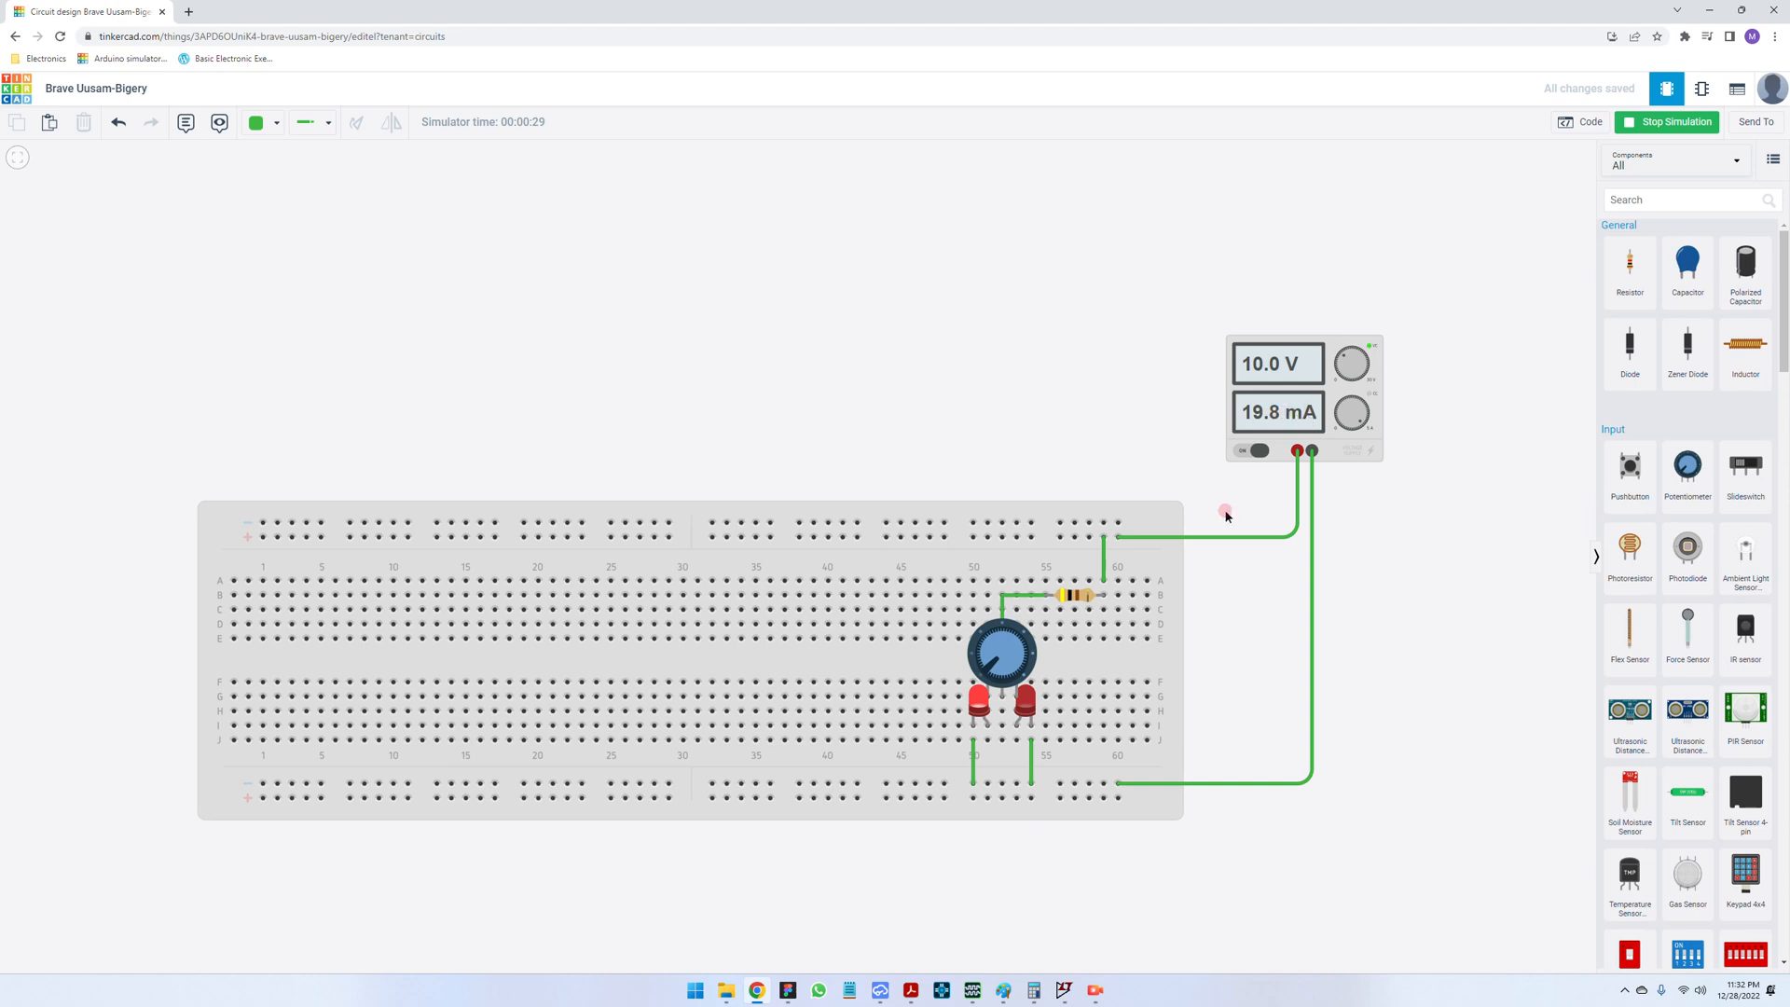
- Turn the potentiometer's knob back towards the original LED and check the potentiometer's resistance setting
{"action": "left_click_drag", "start_coordinate": [990, 671], "coordinate": [1023, 688]}
{"action": "left_click", "coordinate": [997, 658]}
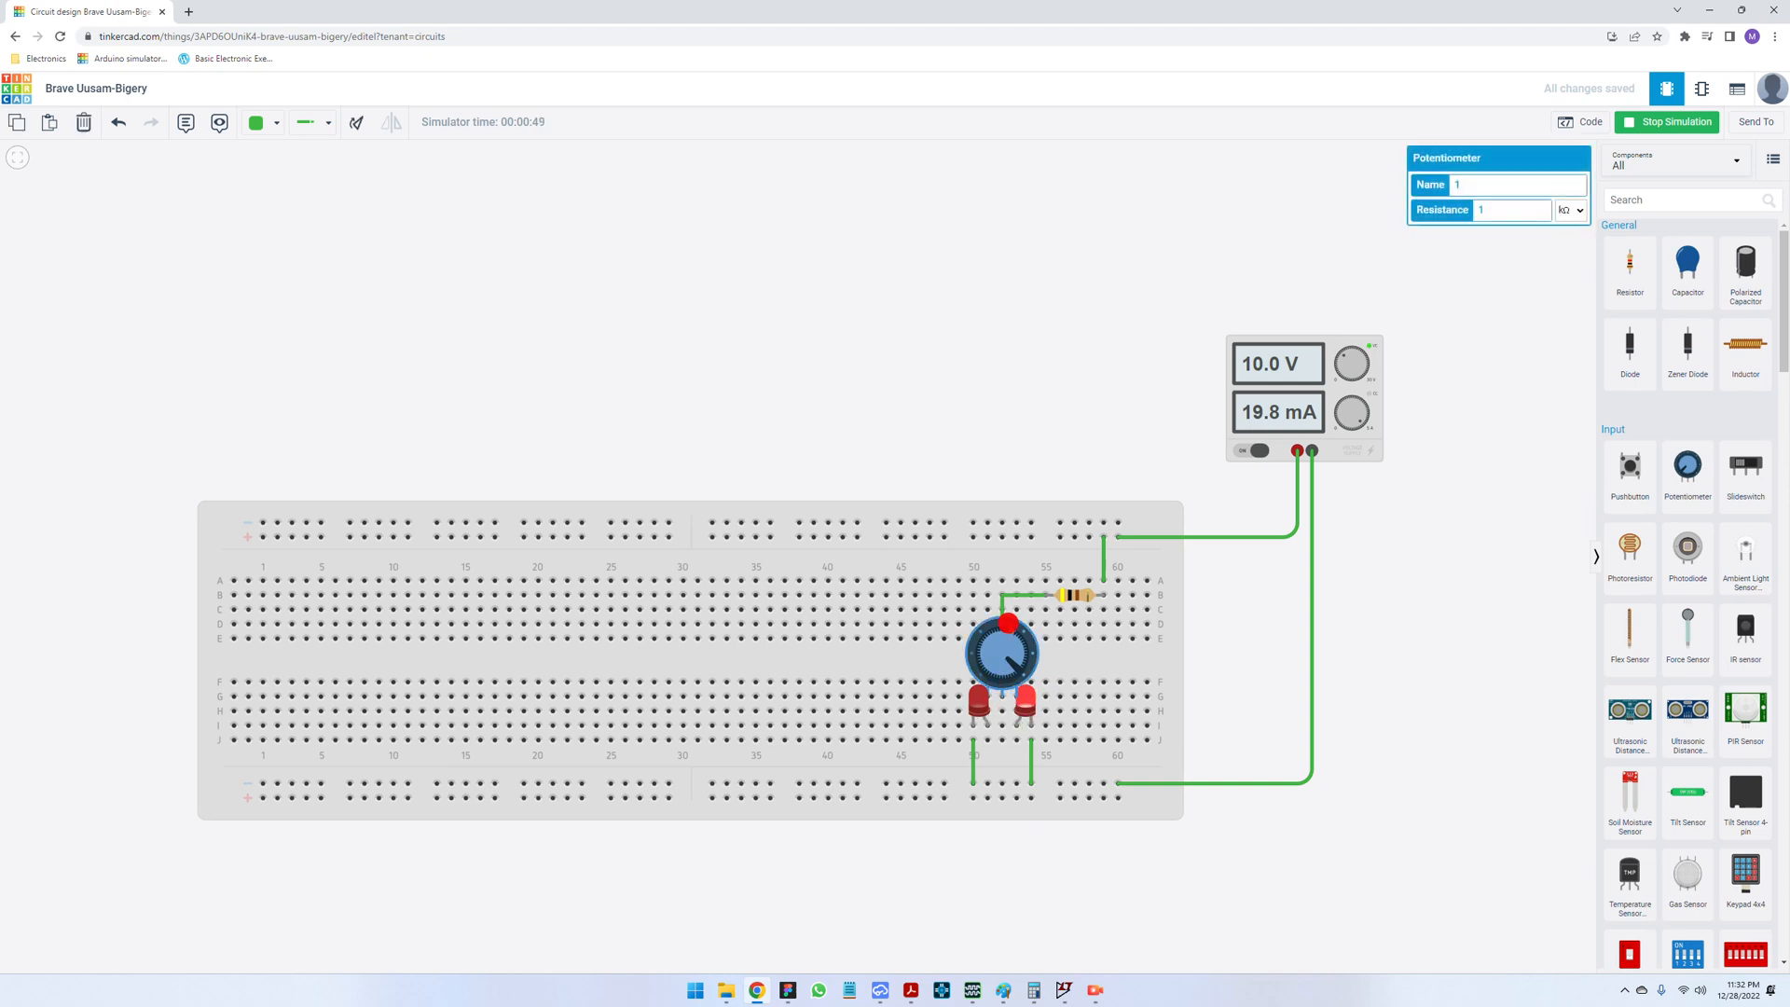
{"action": "left_click", "coordinate": [1457, 554]}
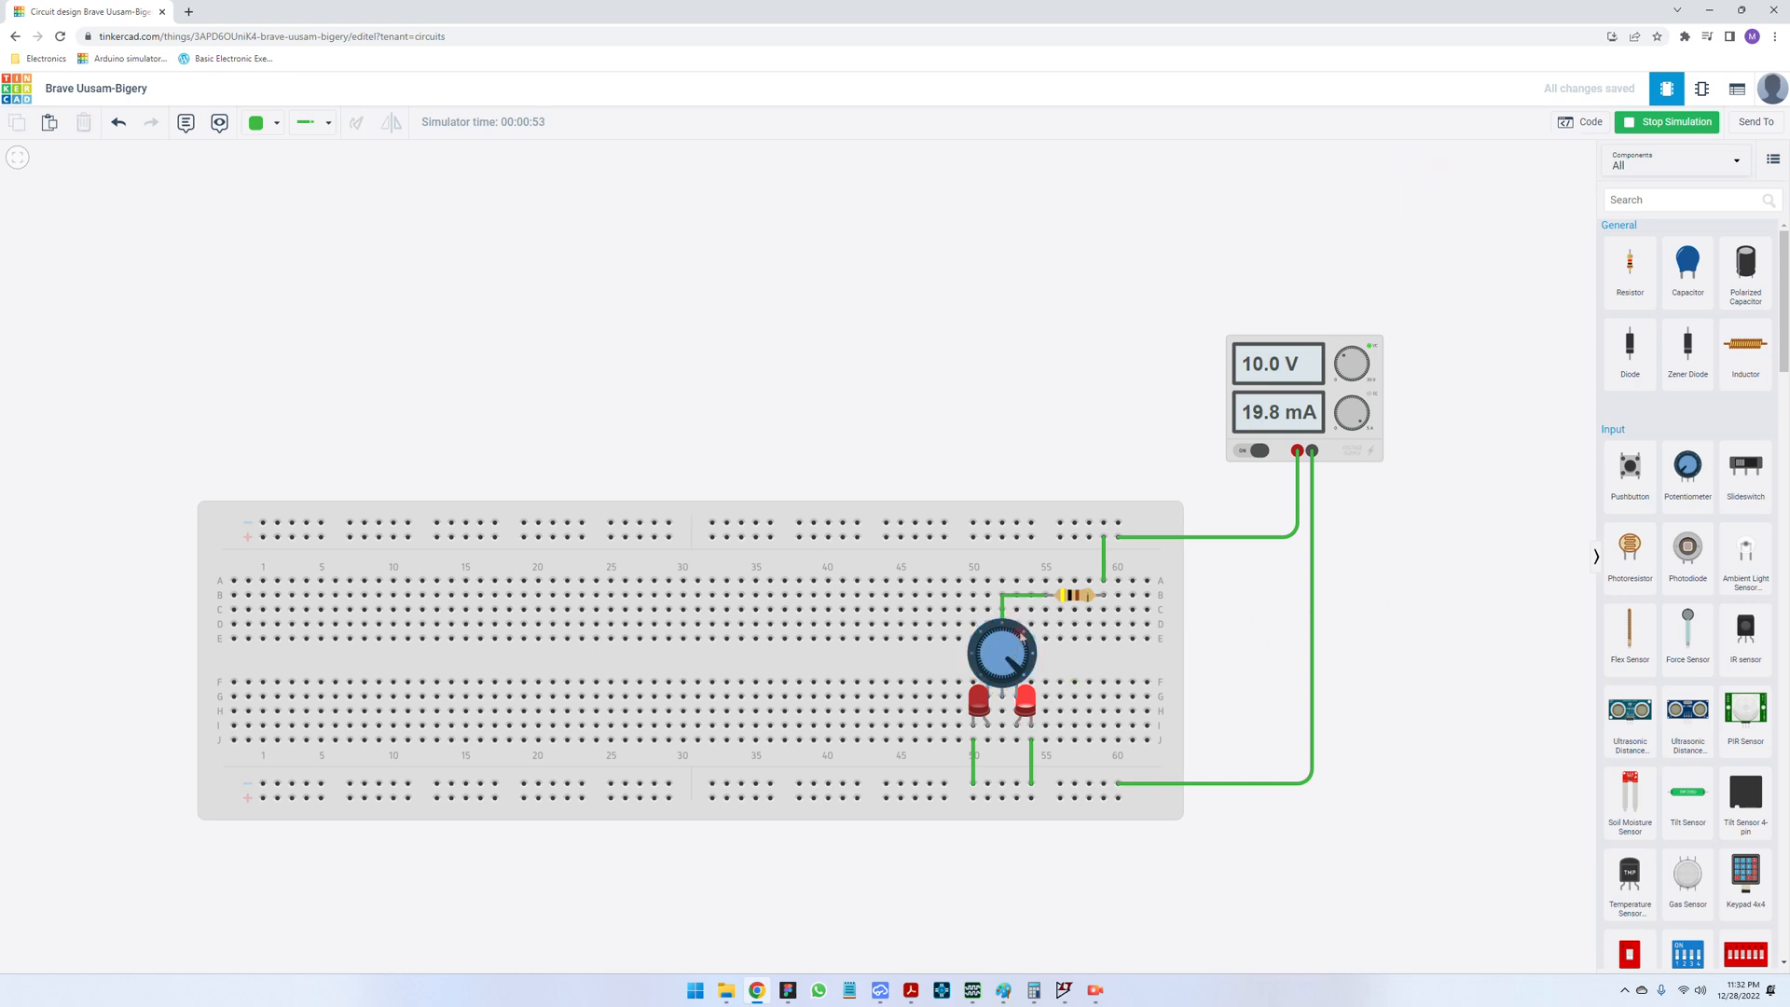
- Set the potentiometer's resistance to 5 kΩ and restart the simulation
{"action": "left_click", "coordinate": [1025, 644]}
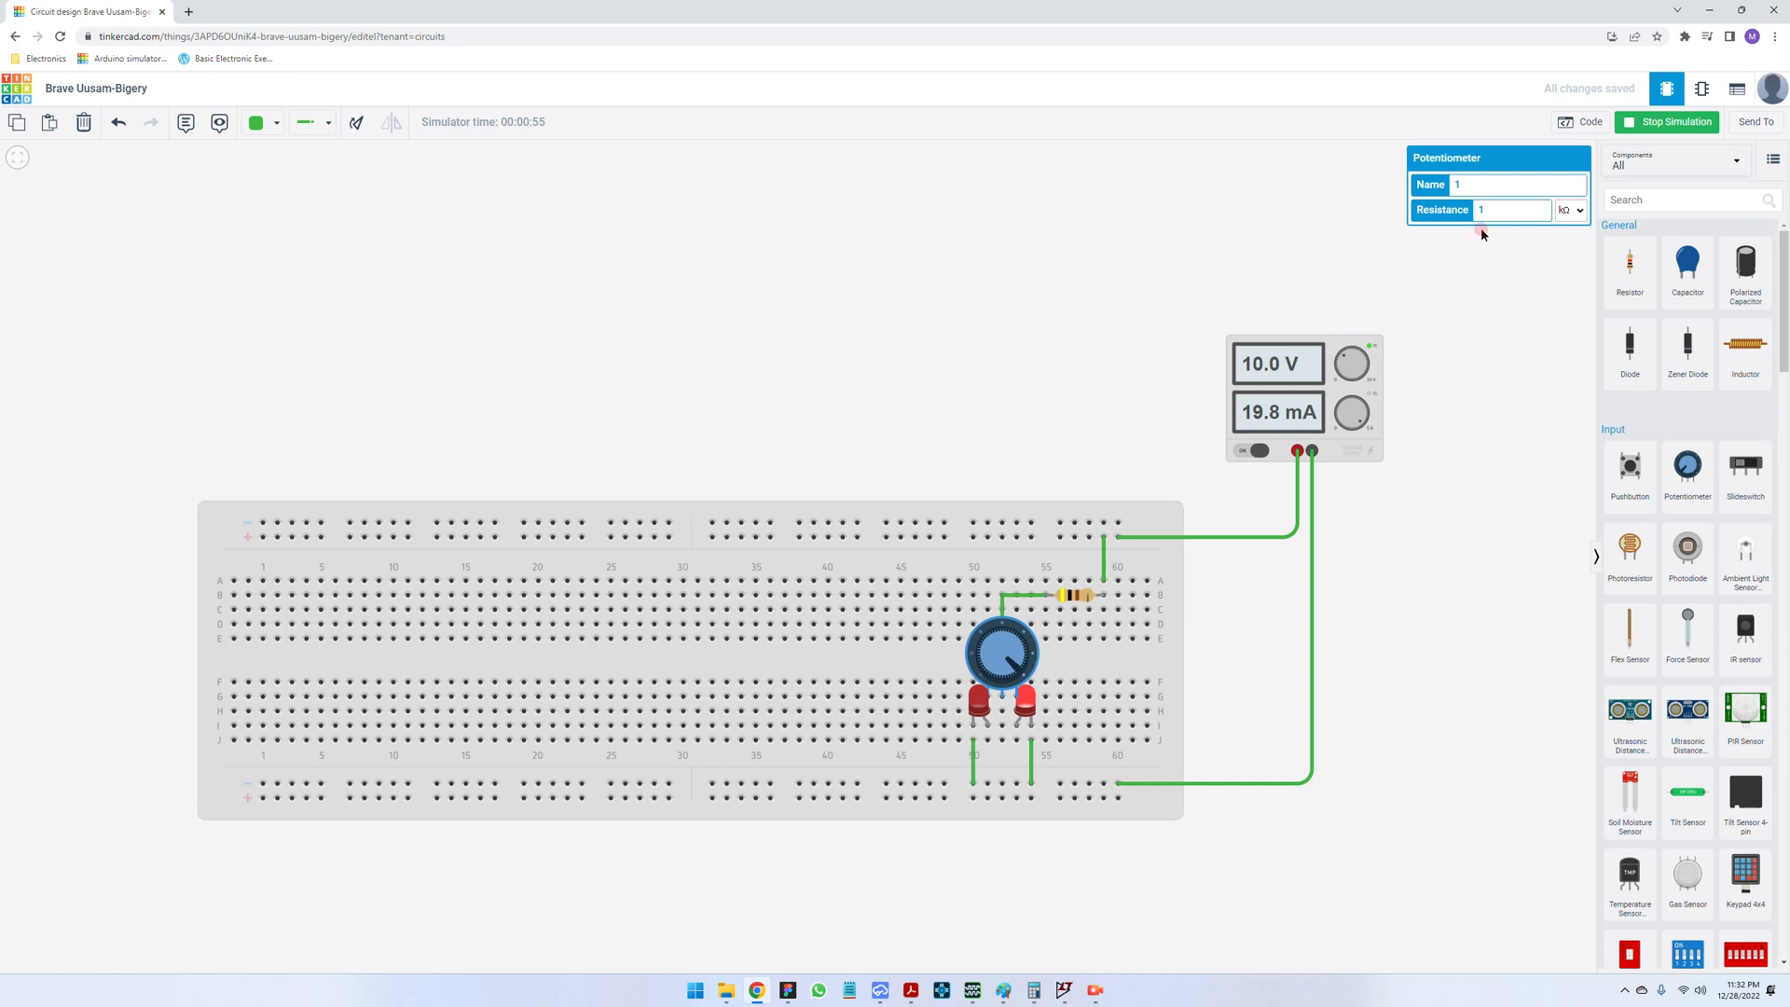
{"action": "left_click_drag", "start_coordinate": [1494, 208], "coordinate": [1417, 211]}
{"action": "type", "text": "5"}
{"action": "left_click", "coordinate": [1460, 308]}
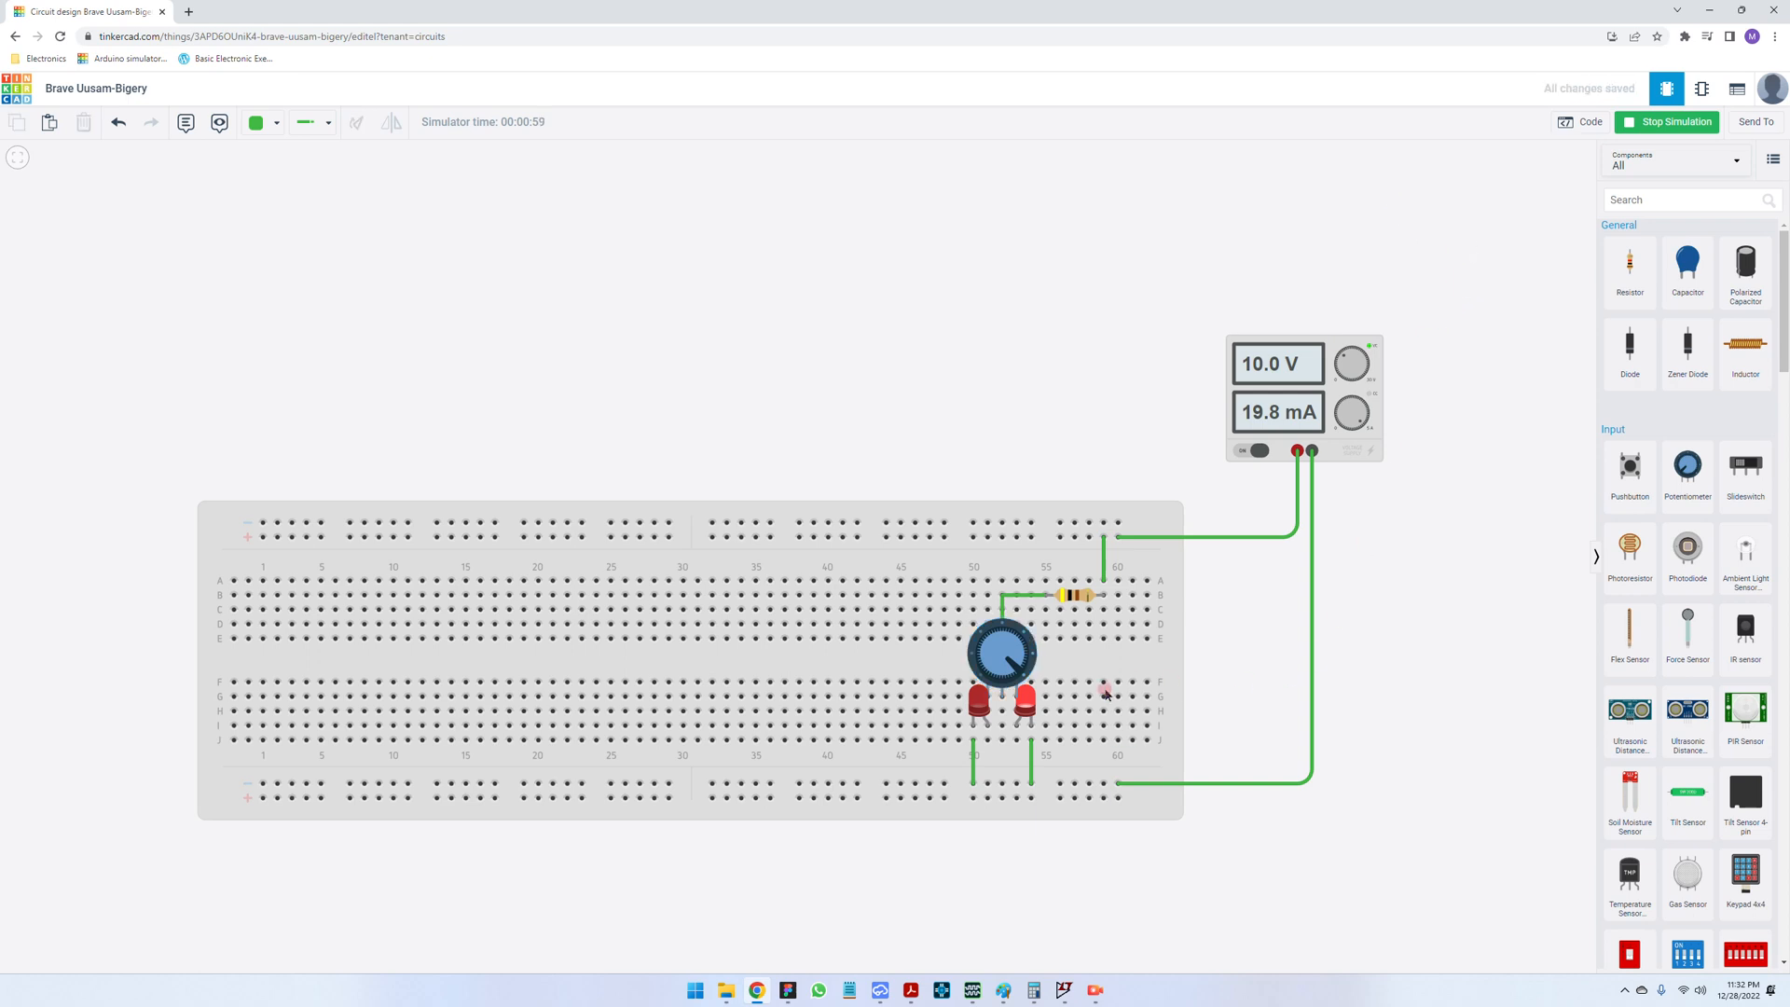
{"action": "left_click", "coordinate": [1674, 121]}
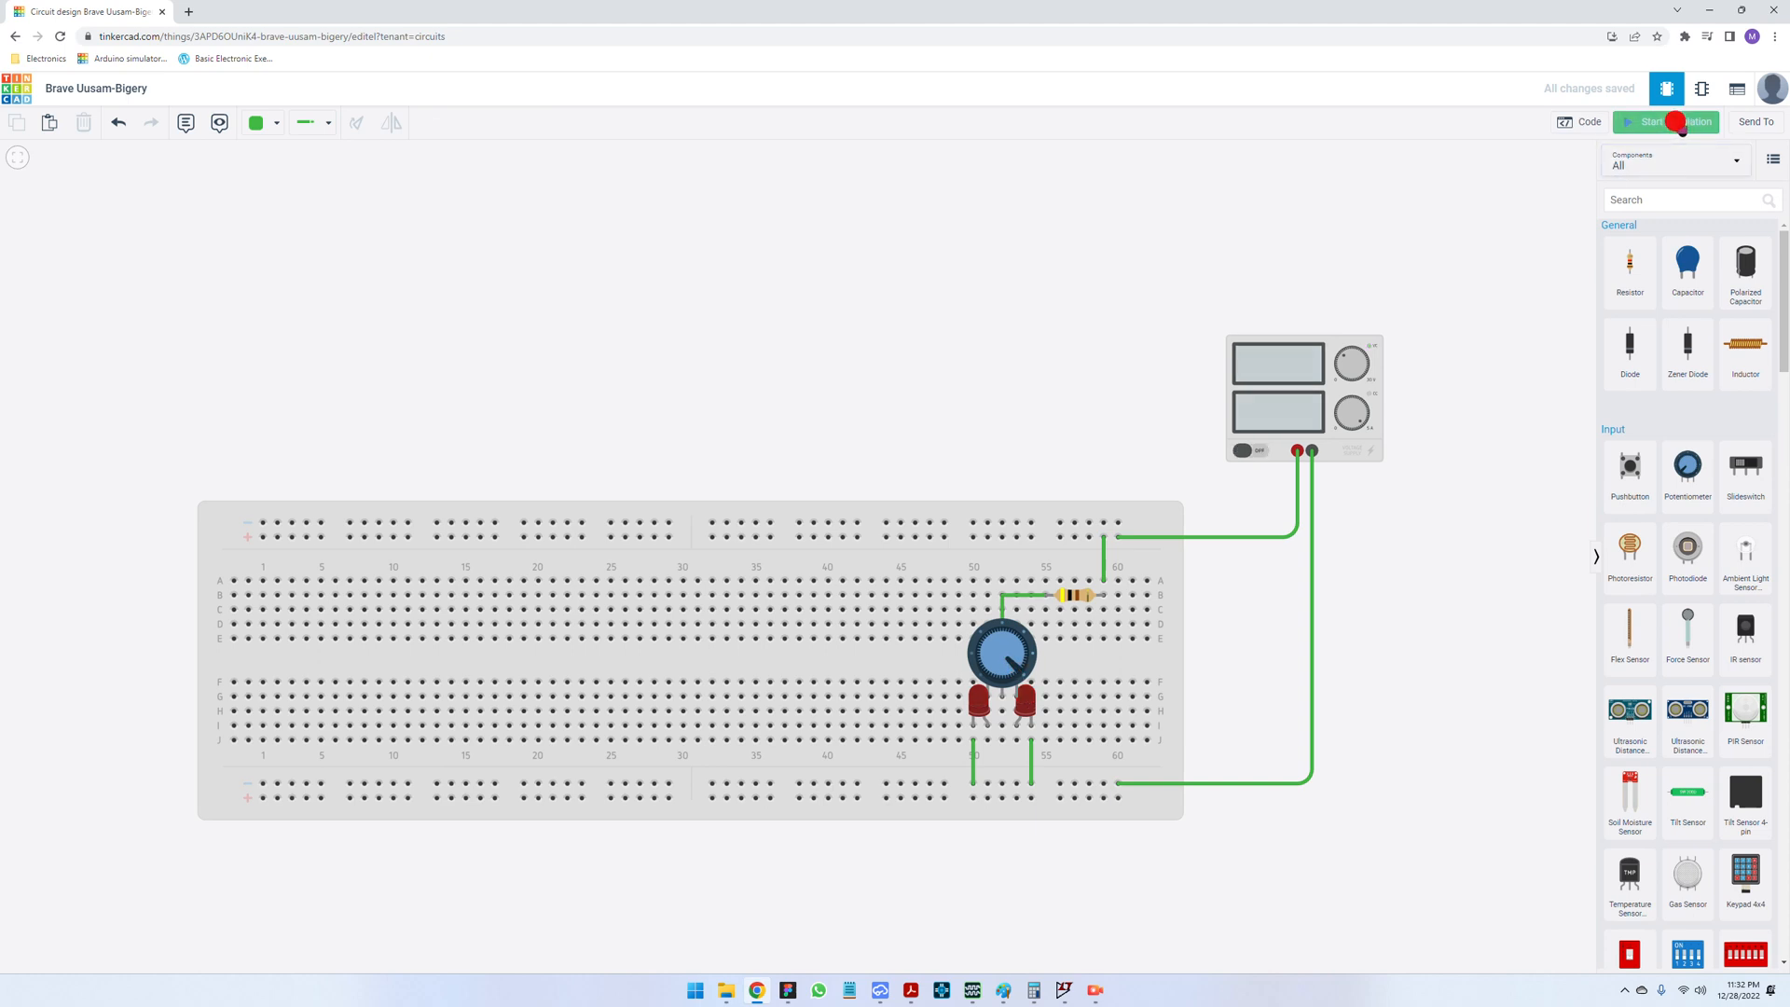
{"action": "left_click", "coordinate": [1664, 121]}
- Turn the potentiometer's knob between both ends to compare the two LEDs, and leave it at its midpoint
{"action": "left_click_drag", "start_coordinate": [1021, 672], "coordinate": [973, 681]}
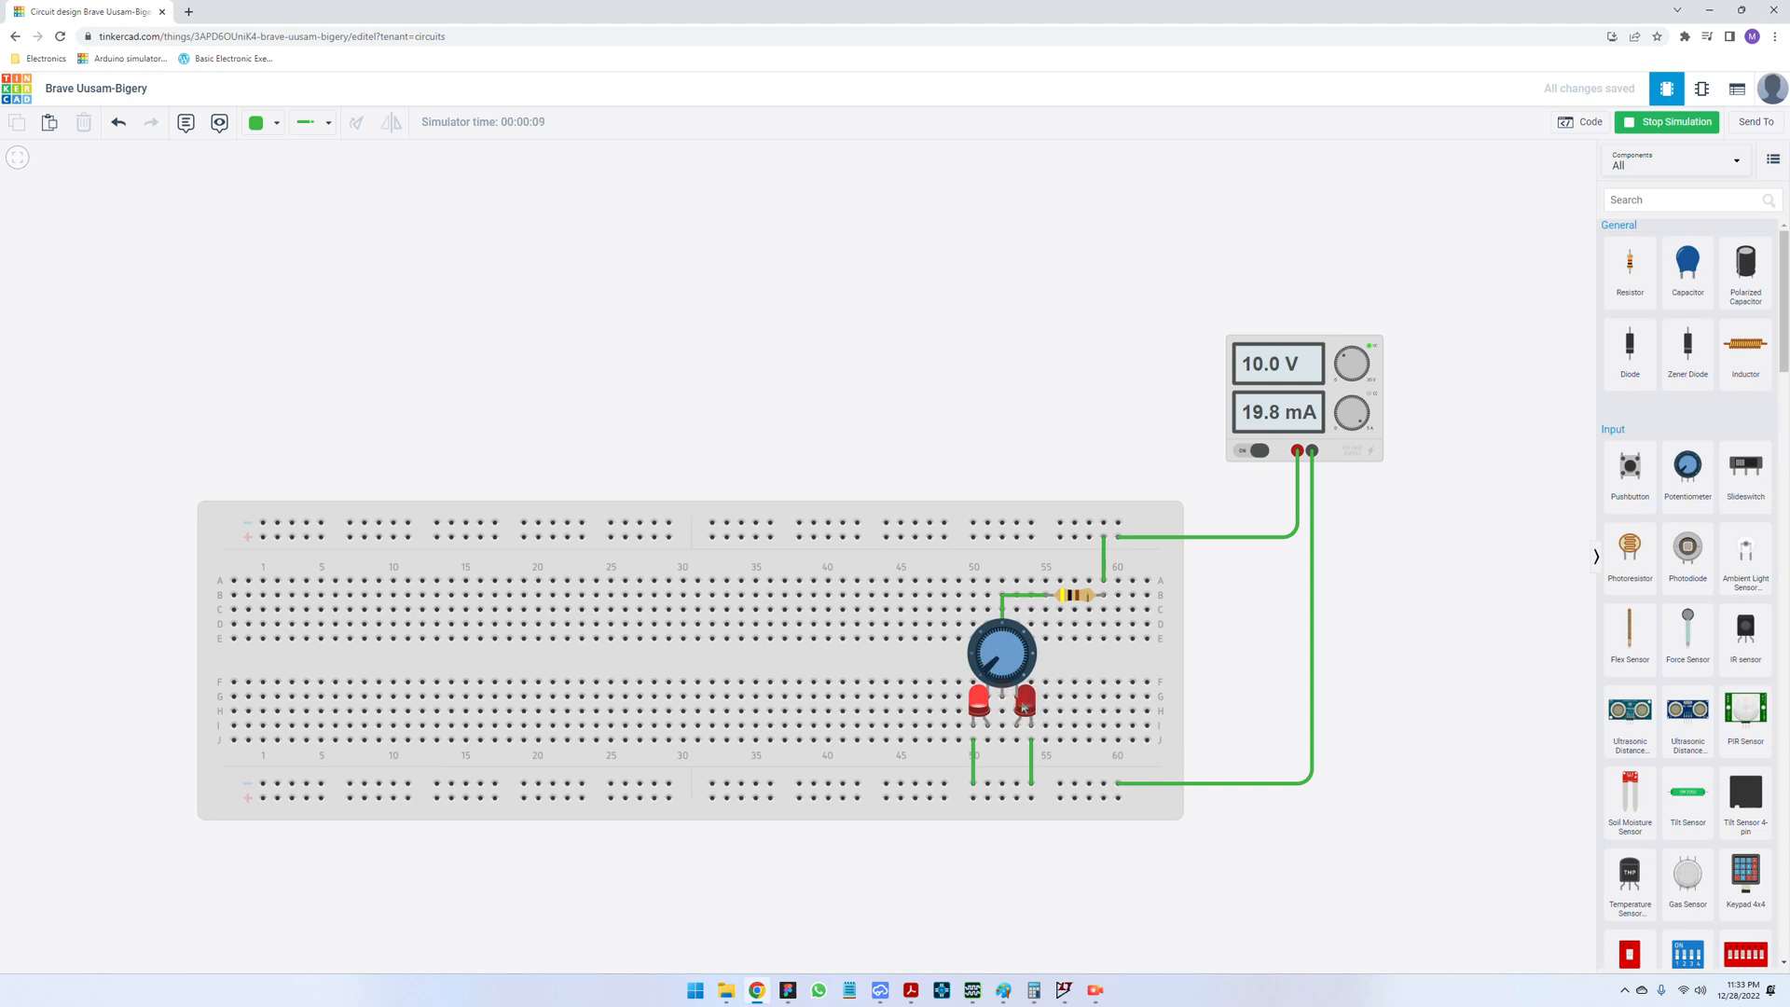
{"action": "left_click_drag", "start_coordinate": [990, 673], "coordinate": [1021, 698]}
{"action": "left_click", "coordinate": [1439, 679]}
{"action": "left_click", "coordinate": [1004, 644]}
{"action": "left_click_drag", "start_coordinate": [996, 642], "coordinate": [995, 681]}
{"action": "left_click_drag", "start_coordinate": [989, 671], "coordinate": [1003, 640]}
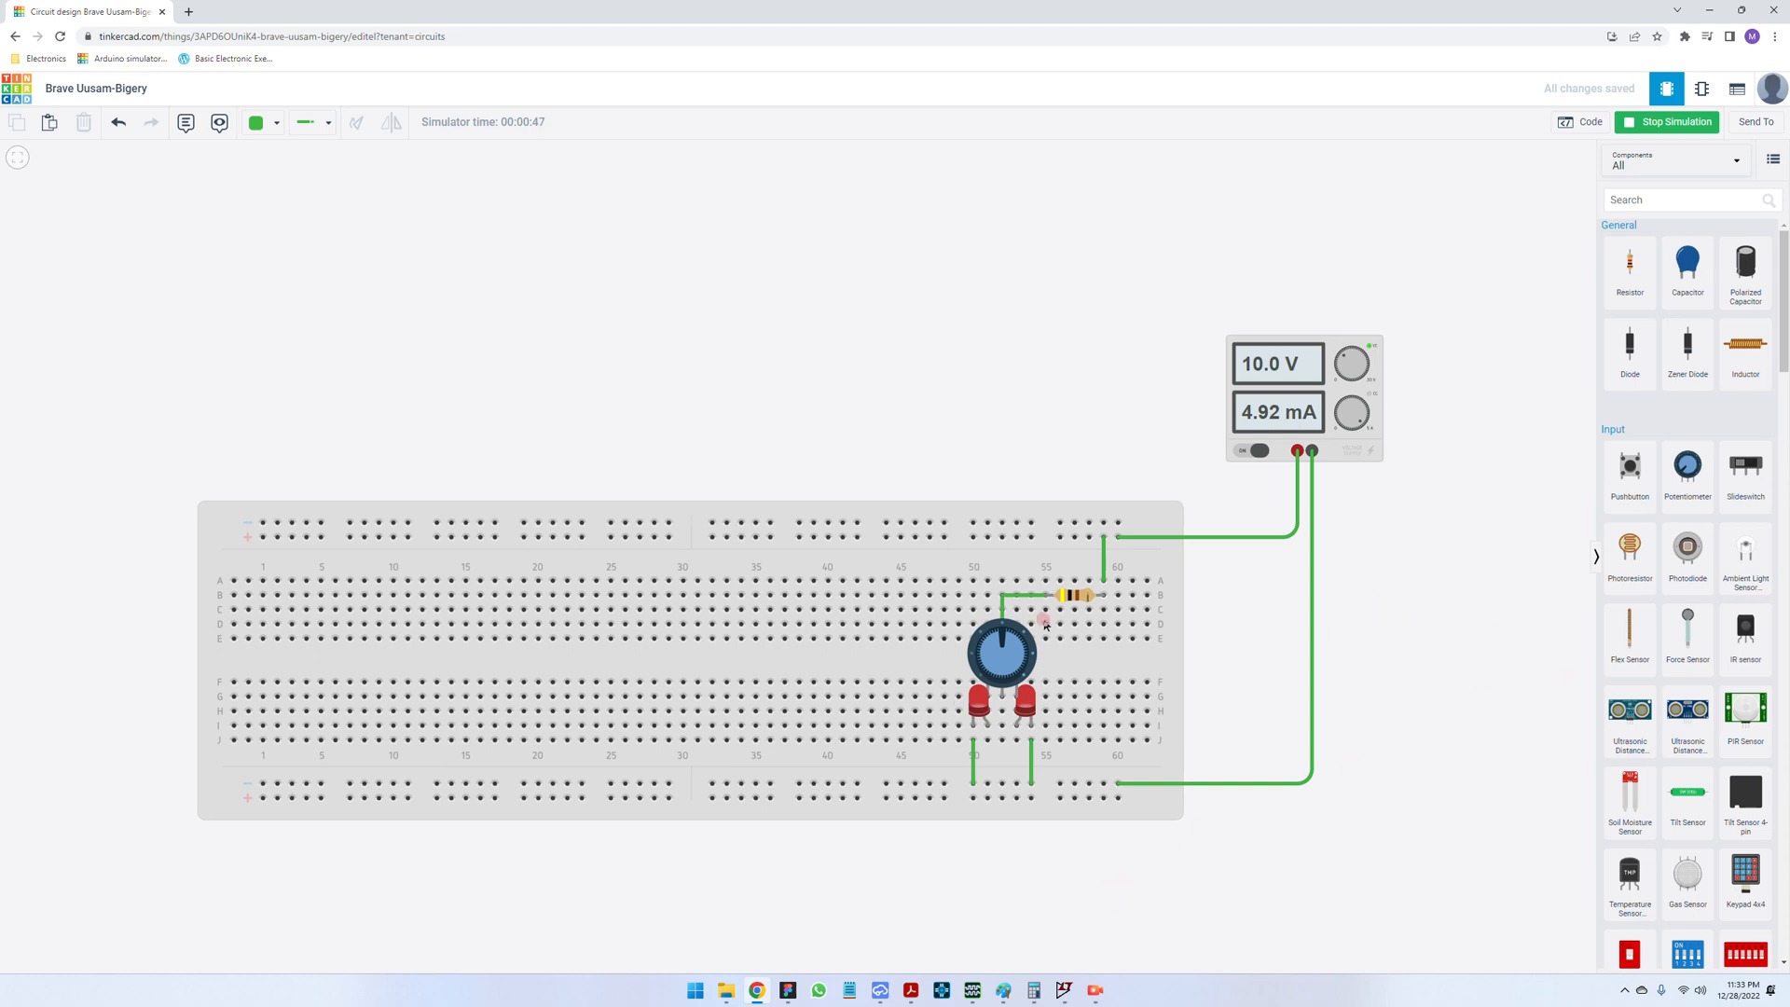
- Add a multimeter to the circuit just below the breadboard, near its power-supply end
{"action": "scroll", "coordinate": [1069, 575], "scroll_direction": "down", "scroll_amount": 2}
{"action": "scroll", "coordinate": [1045, 806], "scroll_direction": "up", "scroll_amount": 3}
{"action": "scroll", "coordinate": [1094, 499], "scroll_direction": "down", "scroll_amount": 3}
{"action": "scroll", "coordinate": [1078, 714], "scroll_direction": "up", "scroll_amount": 3}
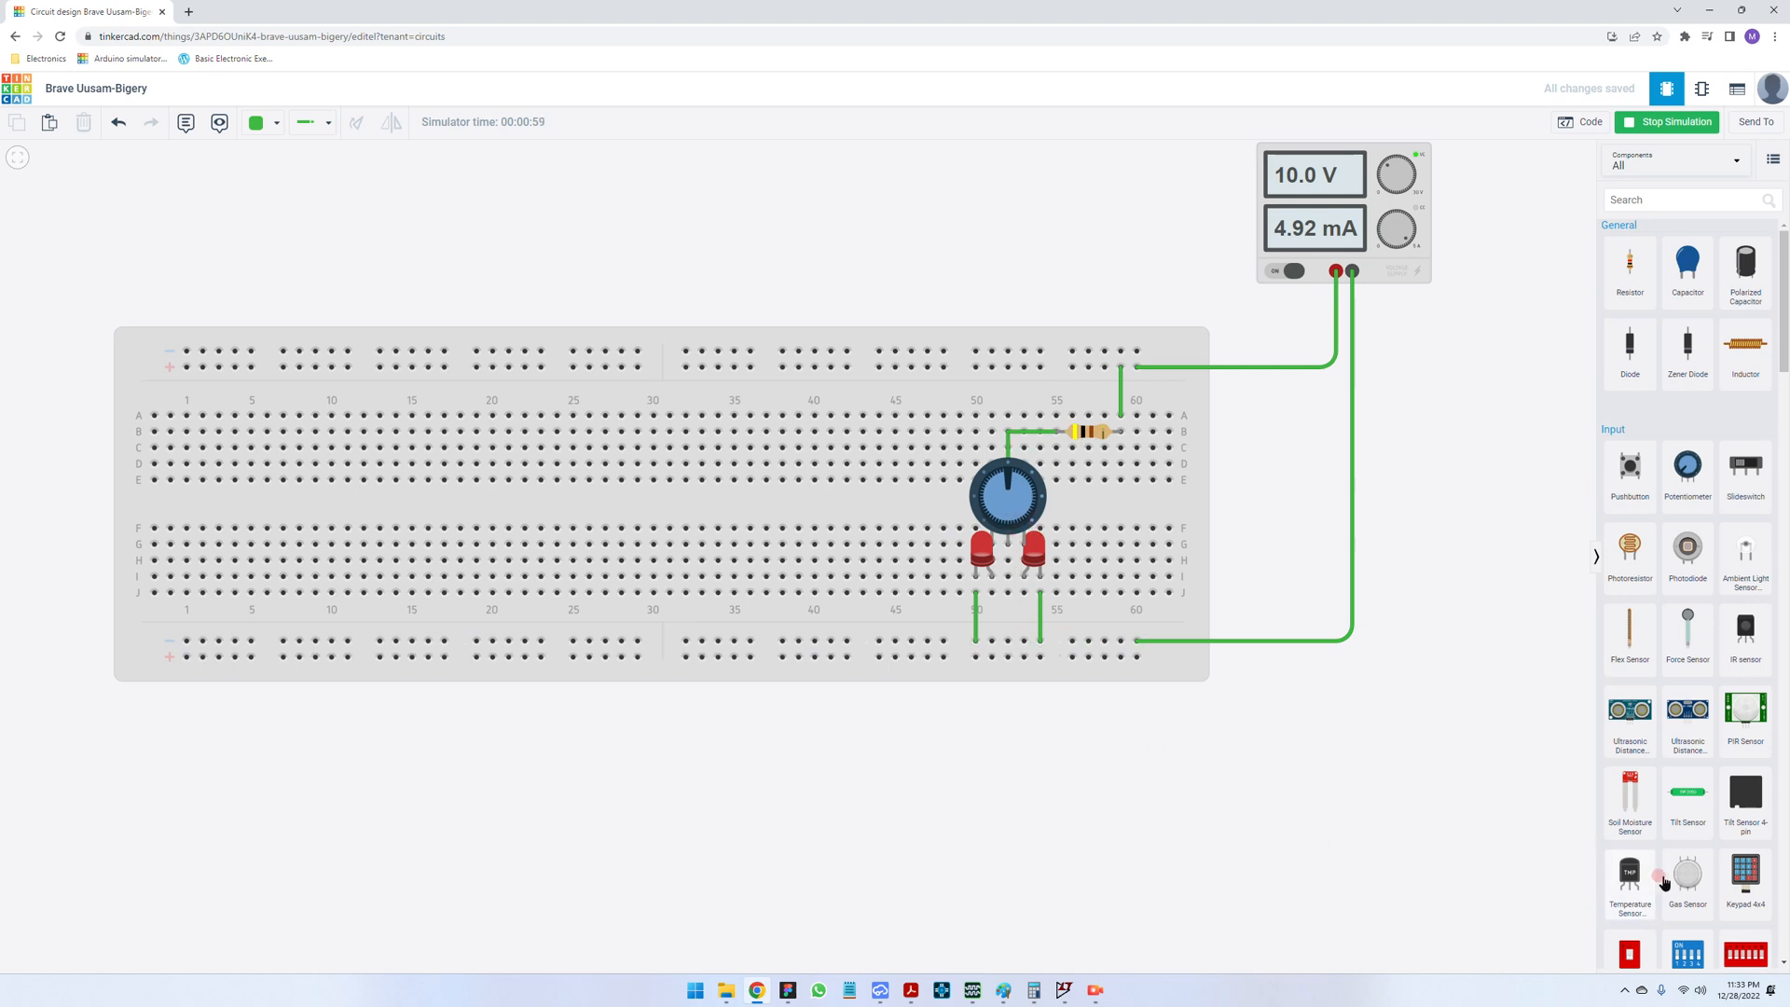
{"action": "scroll", "coordinate": [1670, 885], "scroll_direction": "down", "scroll_amount": 3}
{"action": "scroll", "coordinate": [1670, 889], "scroll_direction": "down", "scroll_amount": 4}
{"action": "scroll", "coordinate": [1670, 891], "scroll_direction": "down", "scroll_amount": 12}
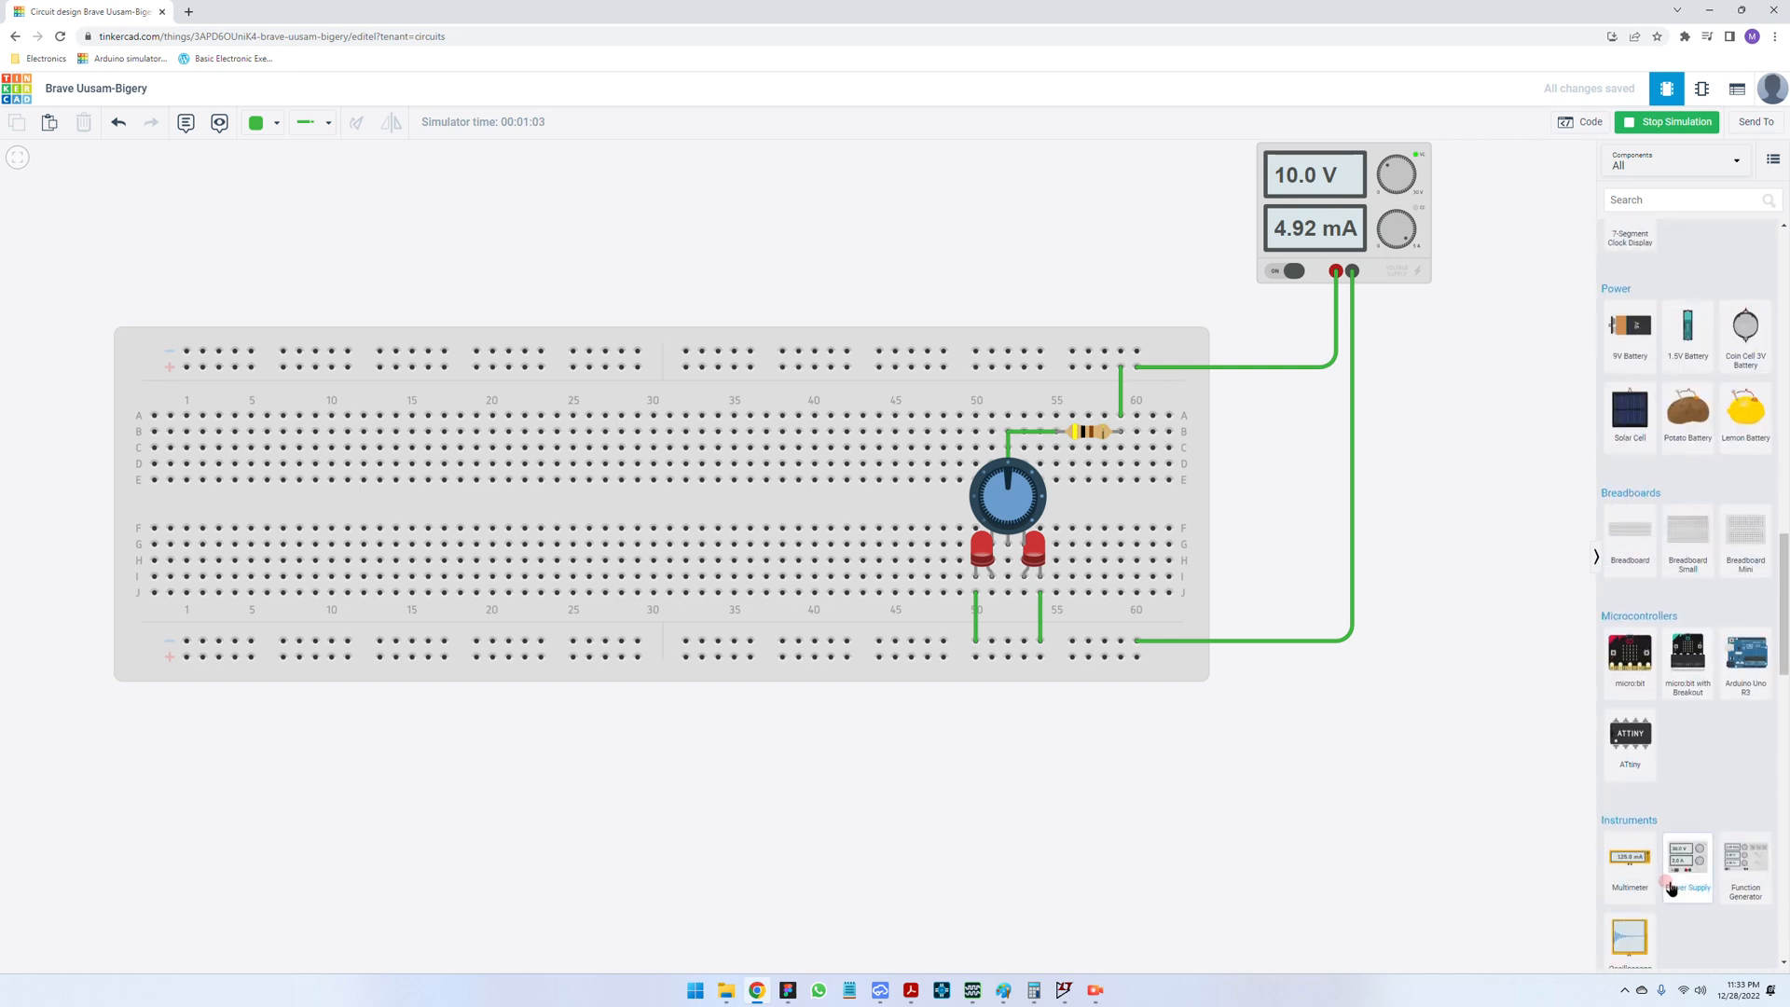
{"action": "scroll", "coordinate": [1670, 890], "scroll_direction": "down", "scroll_amount": 4}
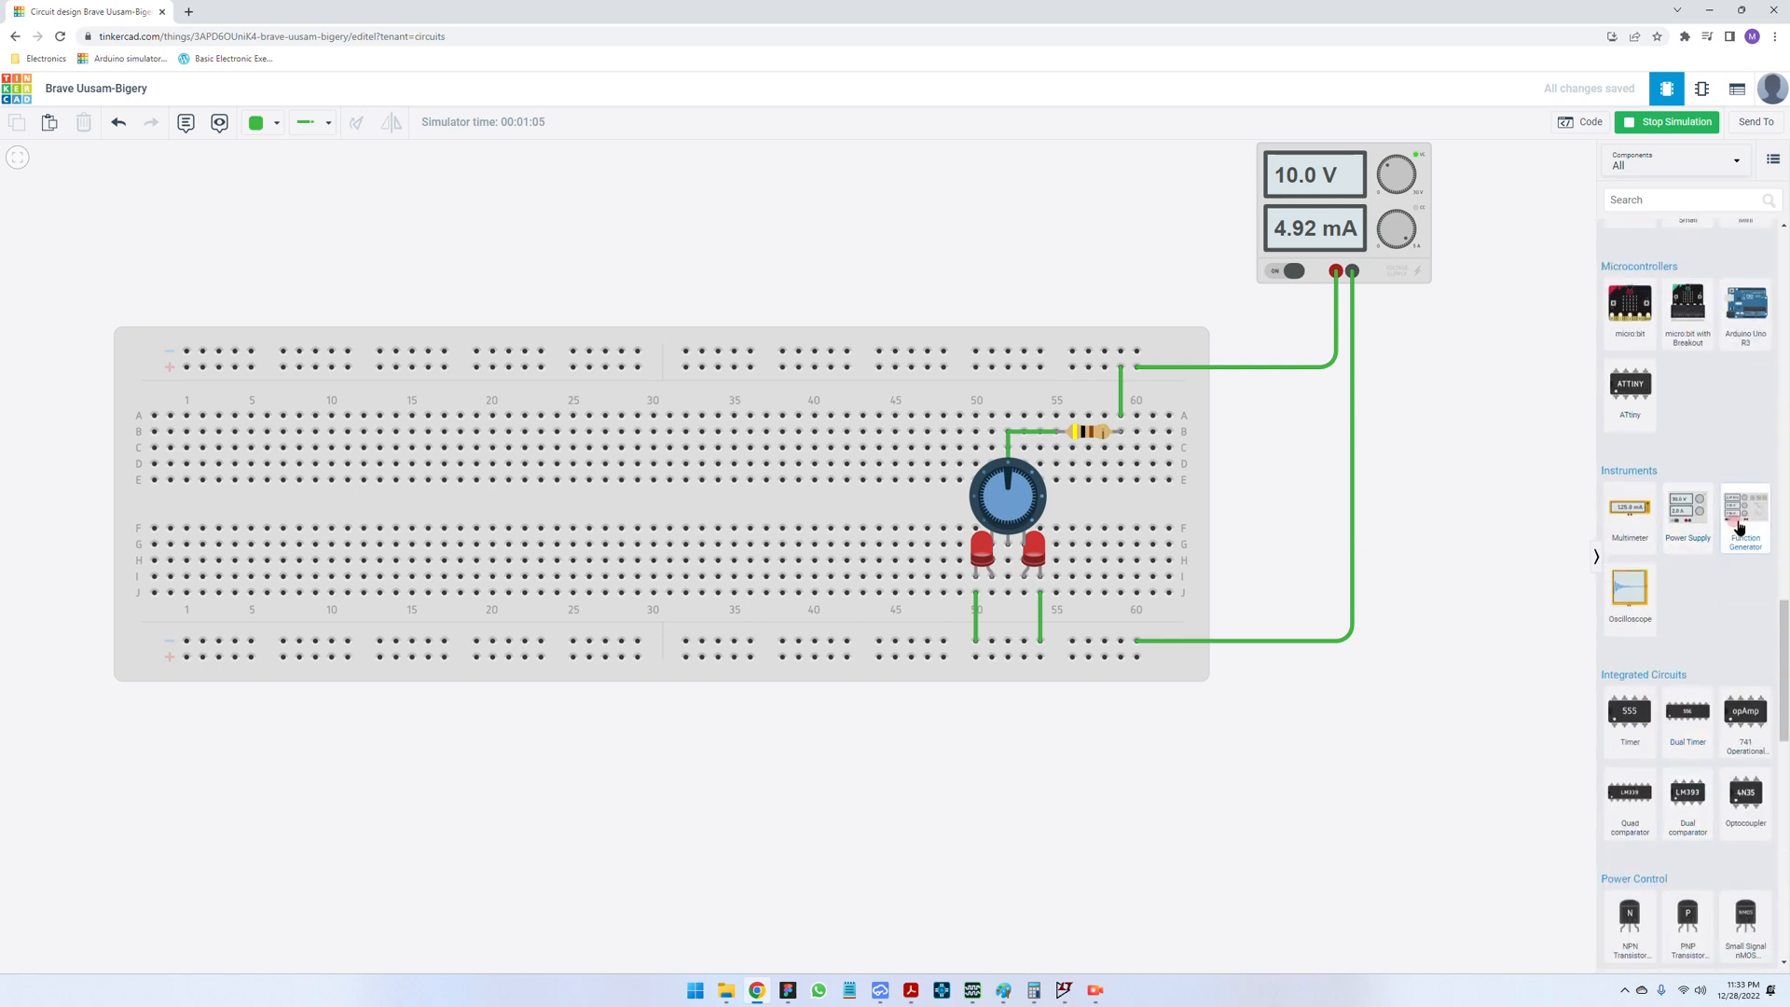
{"action": "left_click_drag", "start_coordinate": [1630, 511], "coordinate": [1186, 815]}
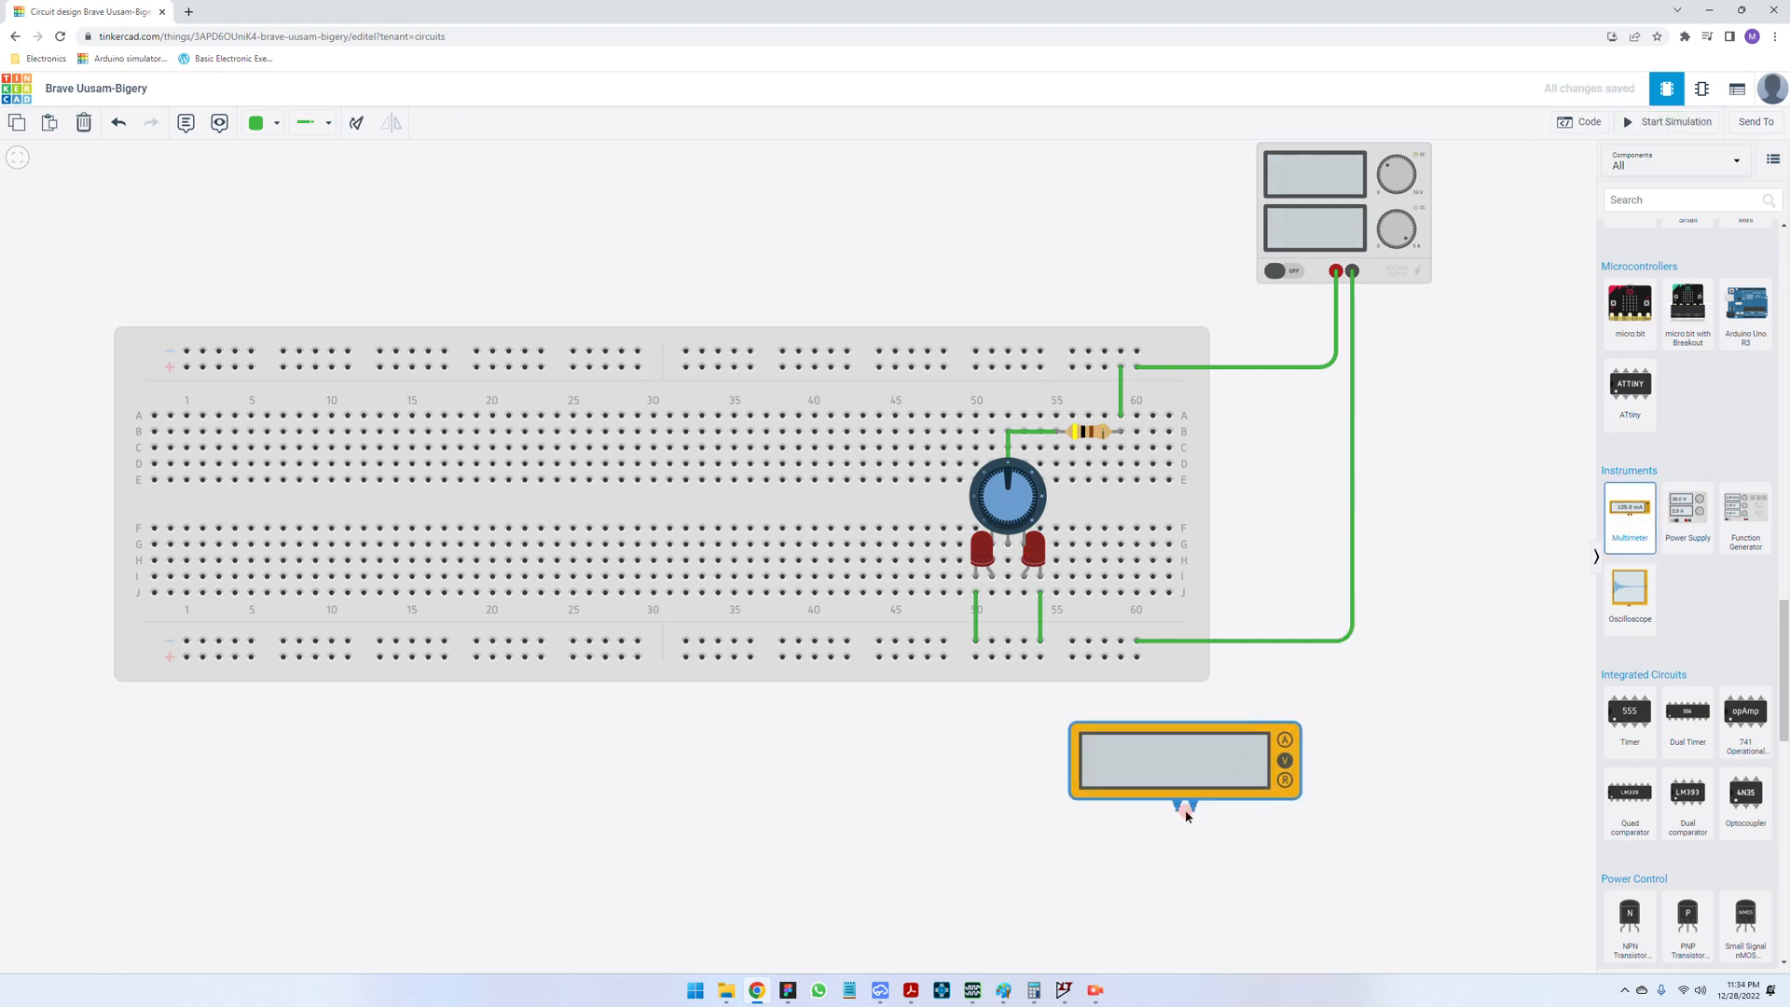
{"action": "left_click_drag", "start_coordinate": [1186, 815], "coordinate": [1210, 774]}
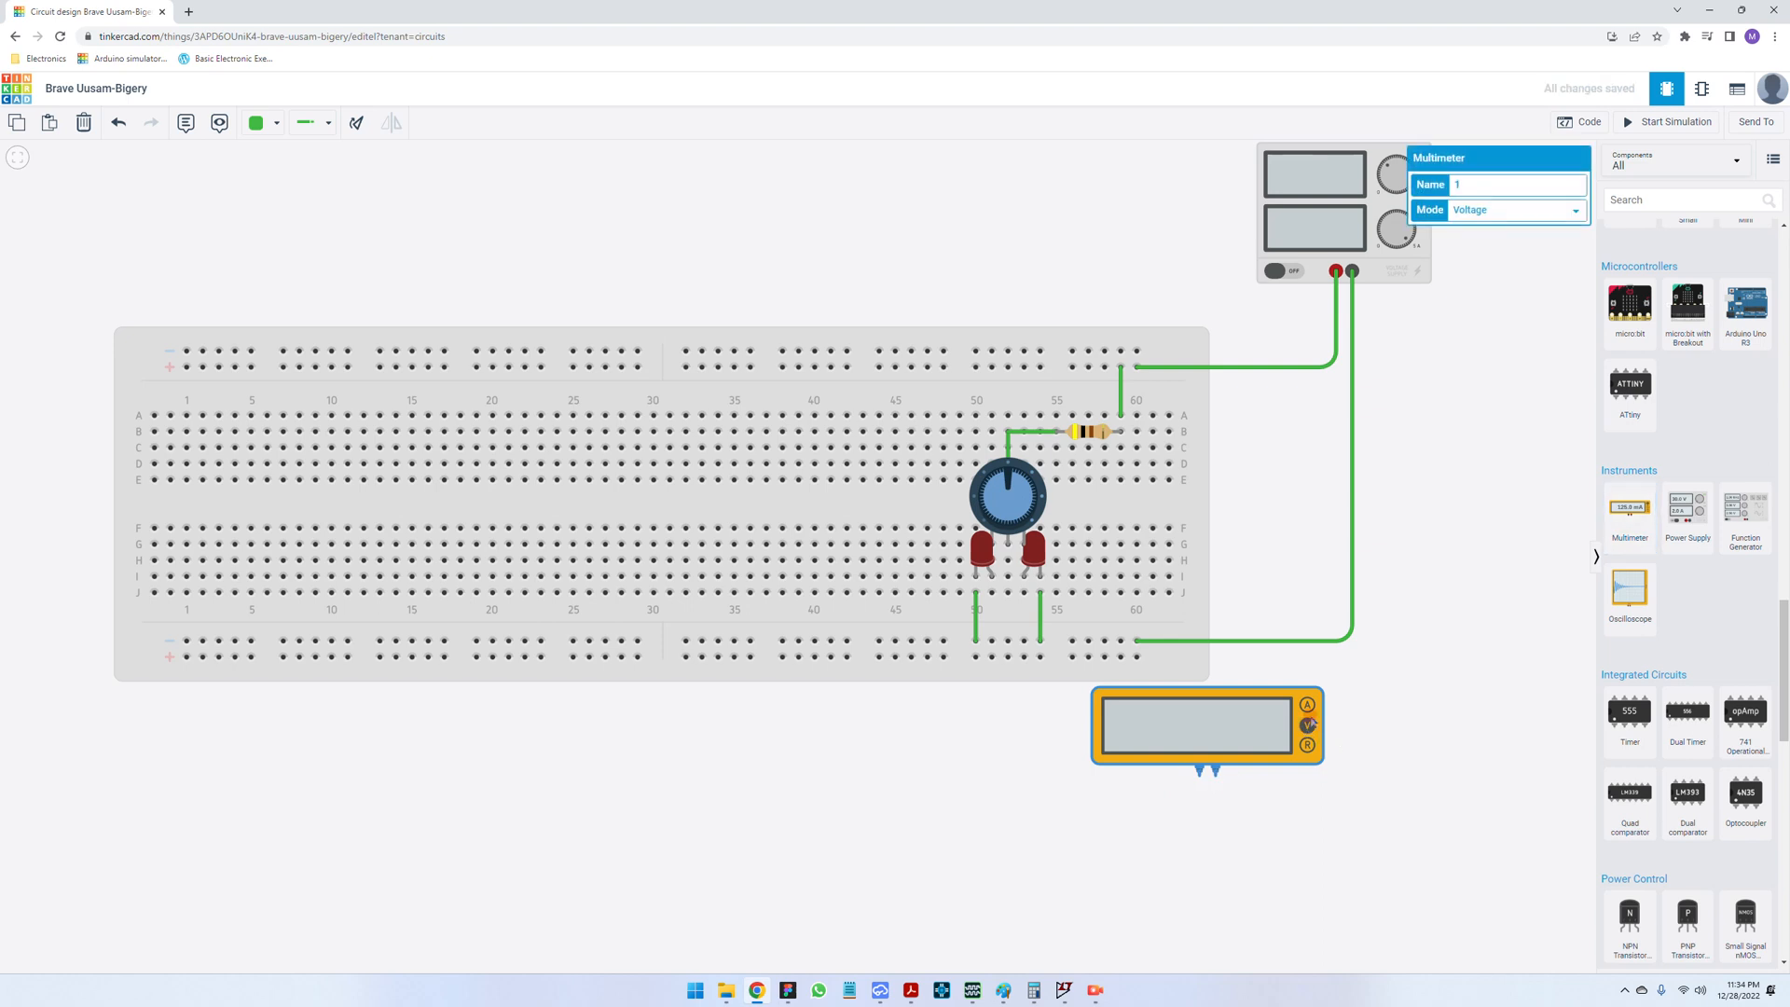
- Set the multimeter to measure current and move it below the breadboard, under about columns 34 to 47
{"action": "left_click", "coordinate": [1546, 207]}
{"action": "left_click", "coordinate": [1495, 228]}
{"action": "left_click", "coordinate": [1496, 667]}
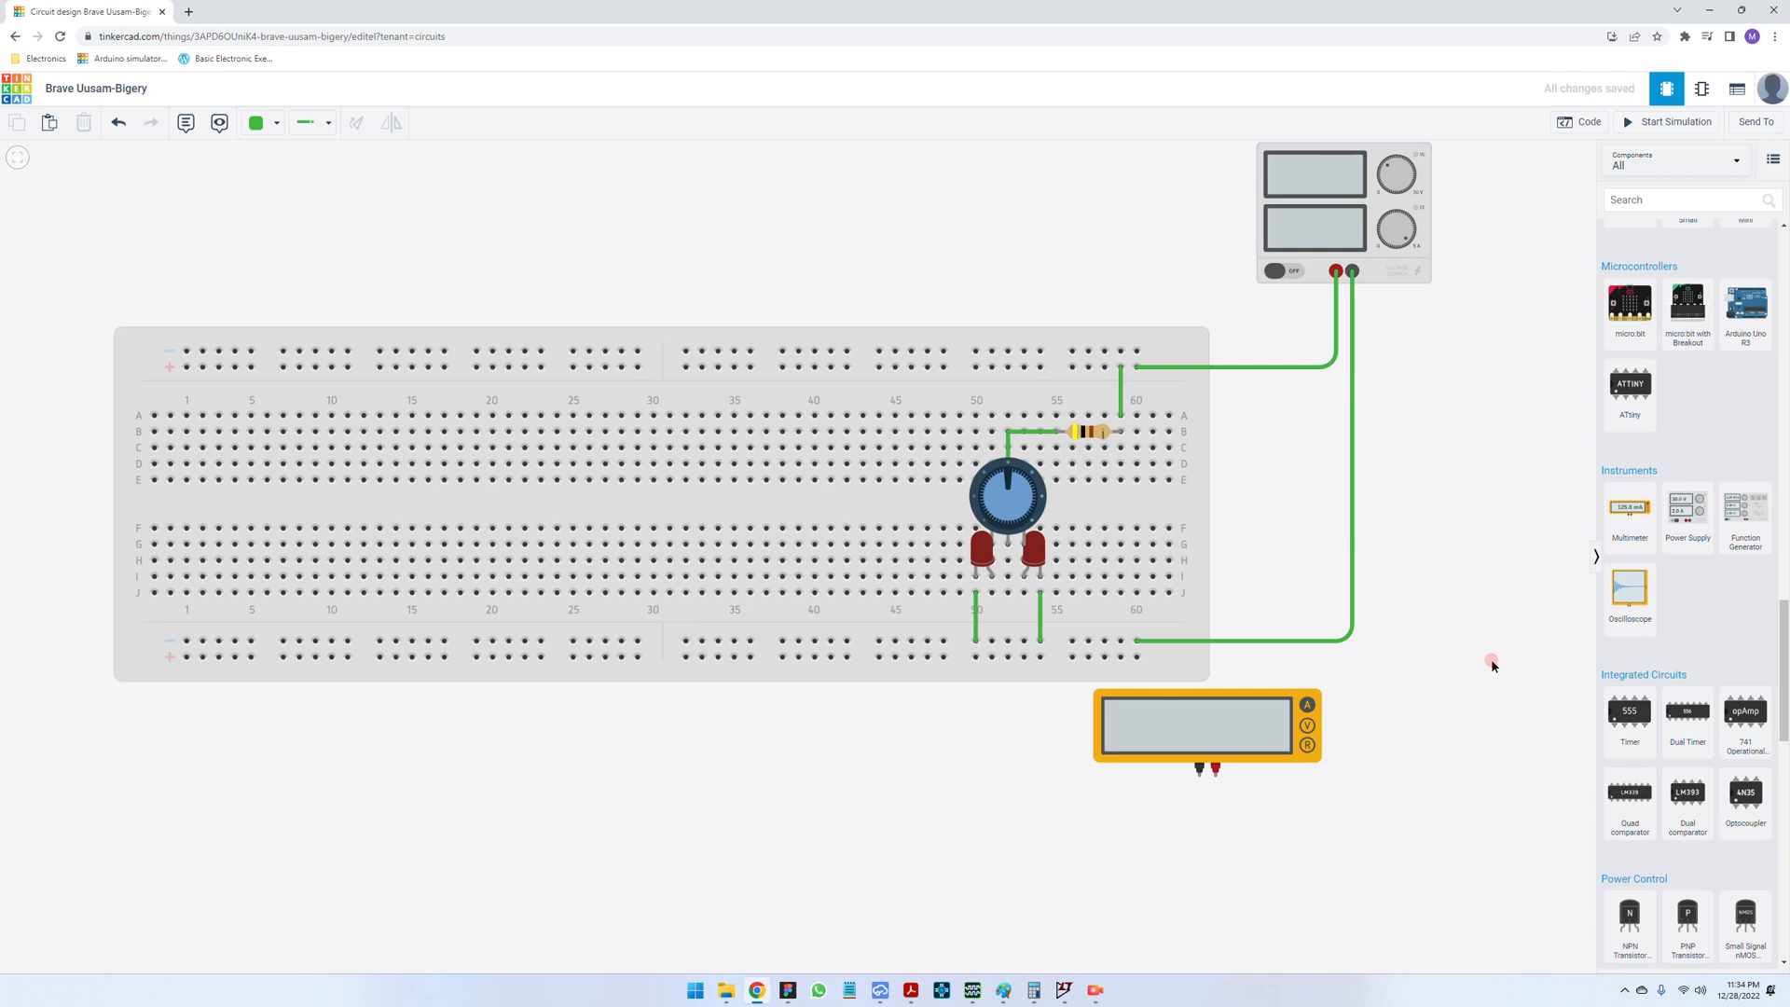
{"action": "left_click", "coordinate": [1230, 721]}
{"action": "left_click_drag", "start_coordinate": [1249, 742], "coordinate": [885, 735]}
{"action": "left_click", "coordinate": [1039, 799]}
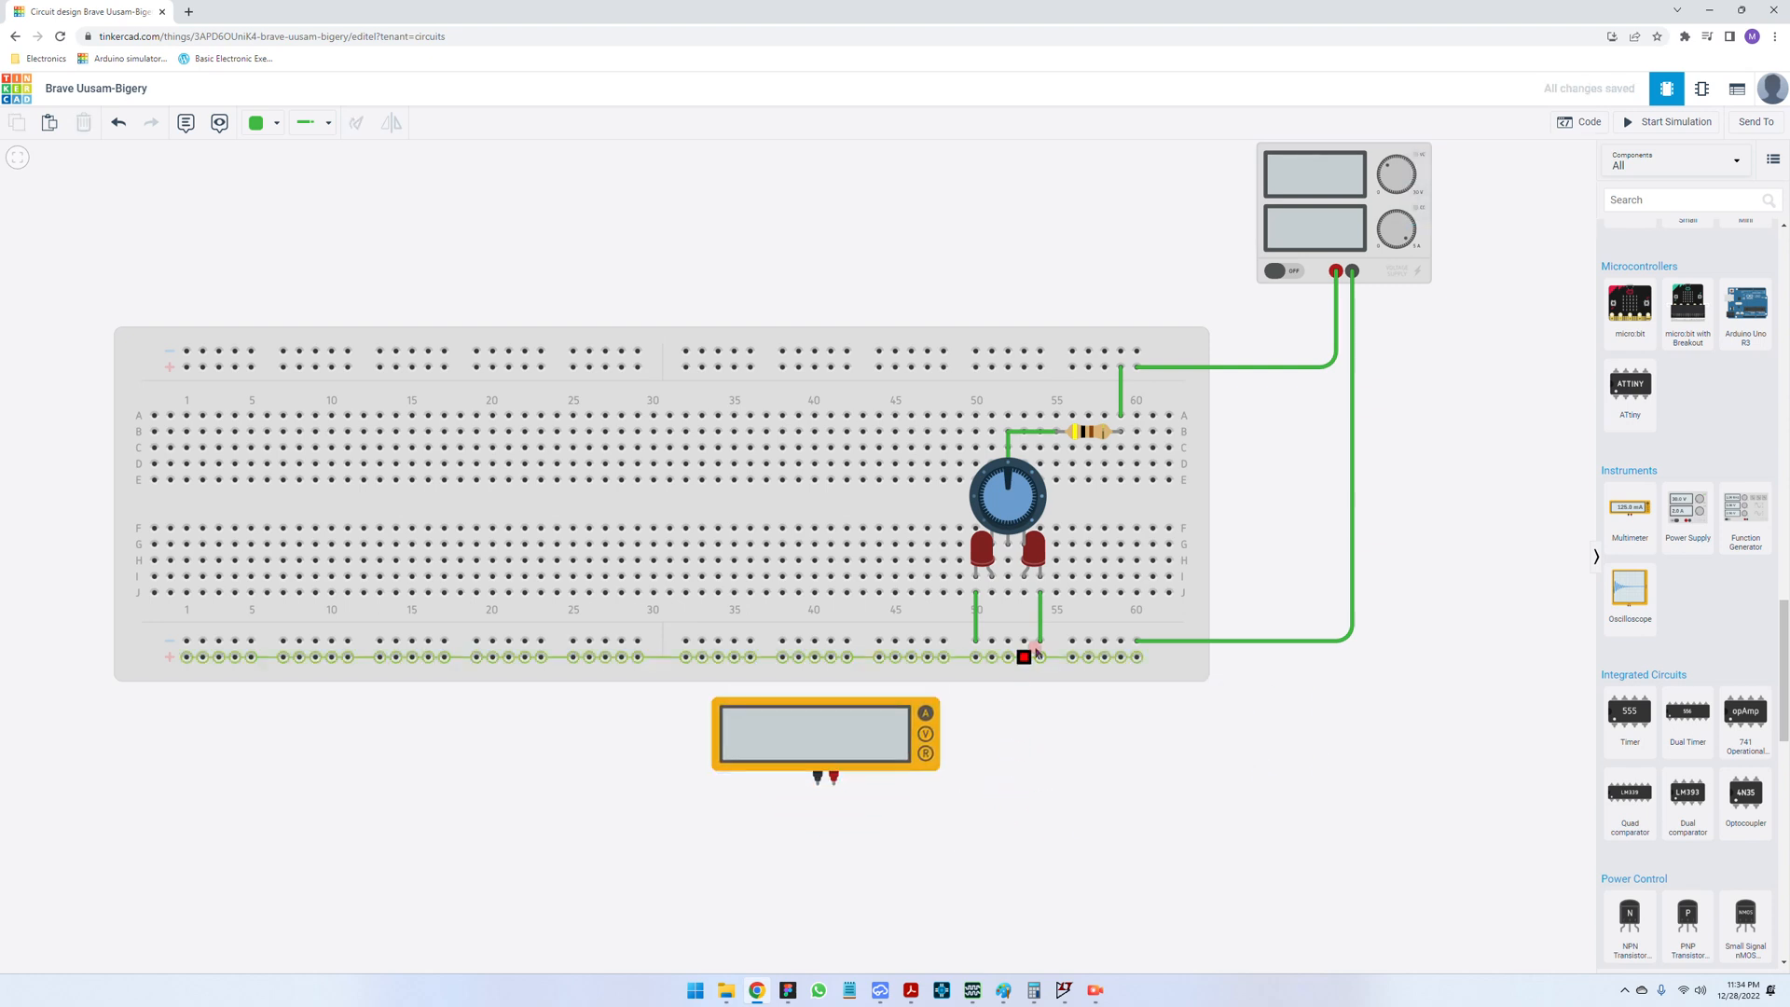
- Delete the wire connecting the original LED at column 54 to the lower negative rail
{"action": "left_click", "coordinate": [1042, 578]}
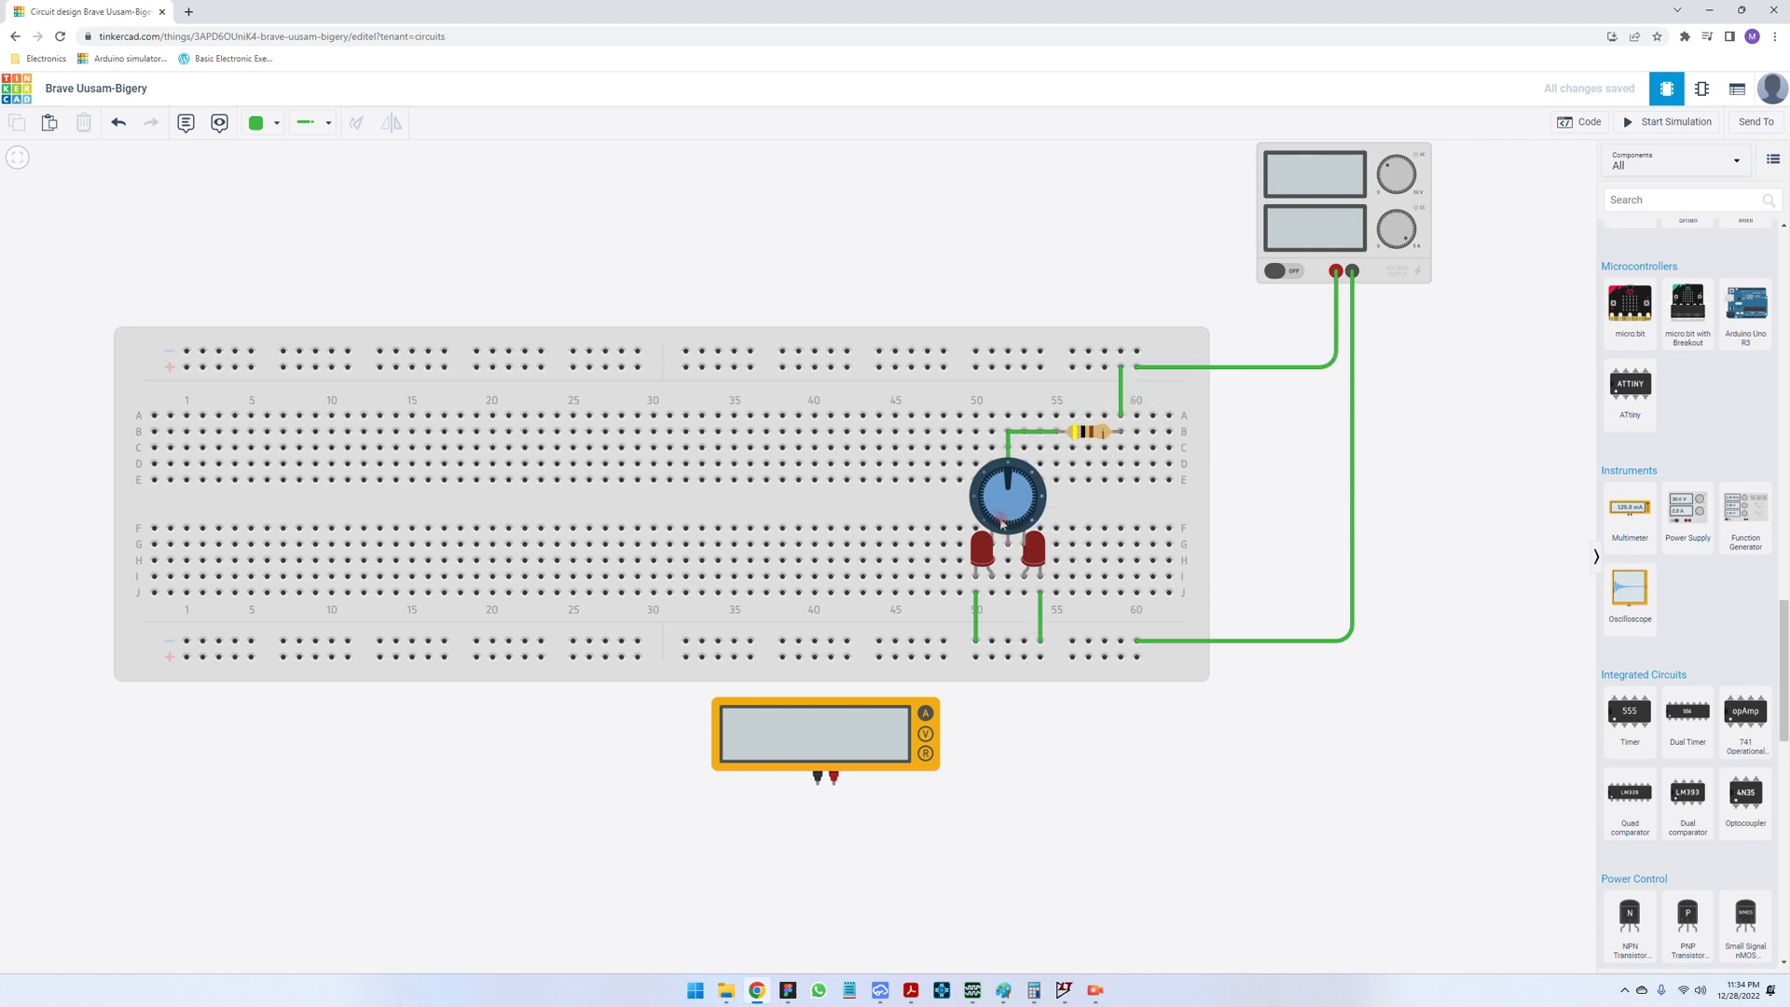
{"action": "left_click", "coordinate": [1041, 632]}
{"action": "key", "text": "Delete"}
- Wire the multimeter's red terminal to row J, column 54, in line with the original LED
{"action": "left_click", "coordinate": [834, 784]}
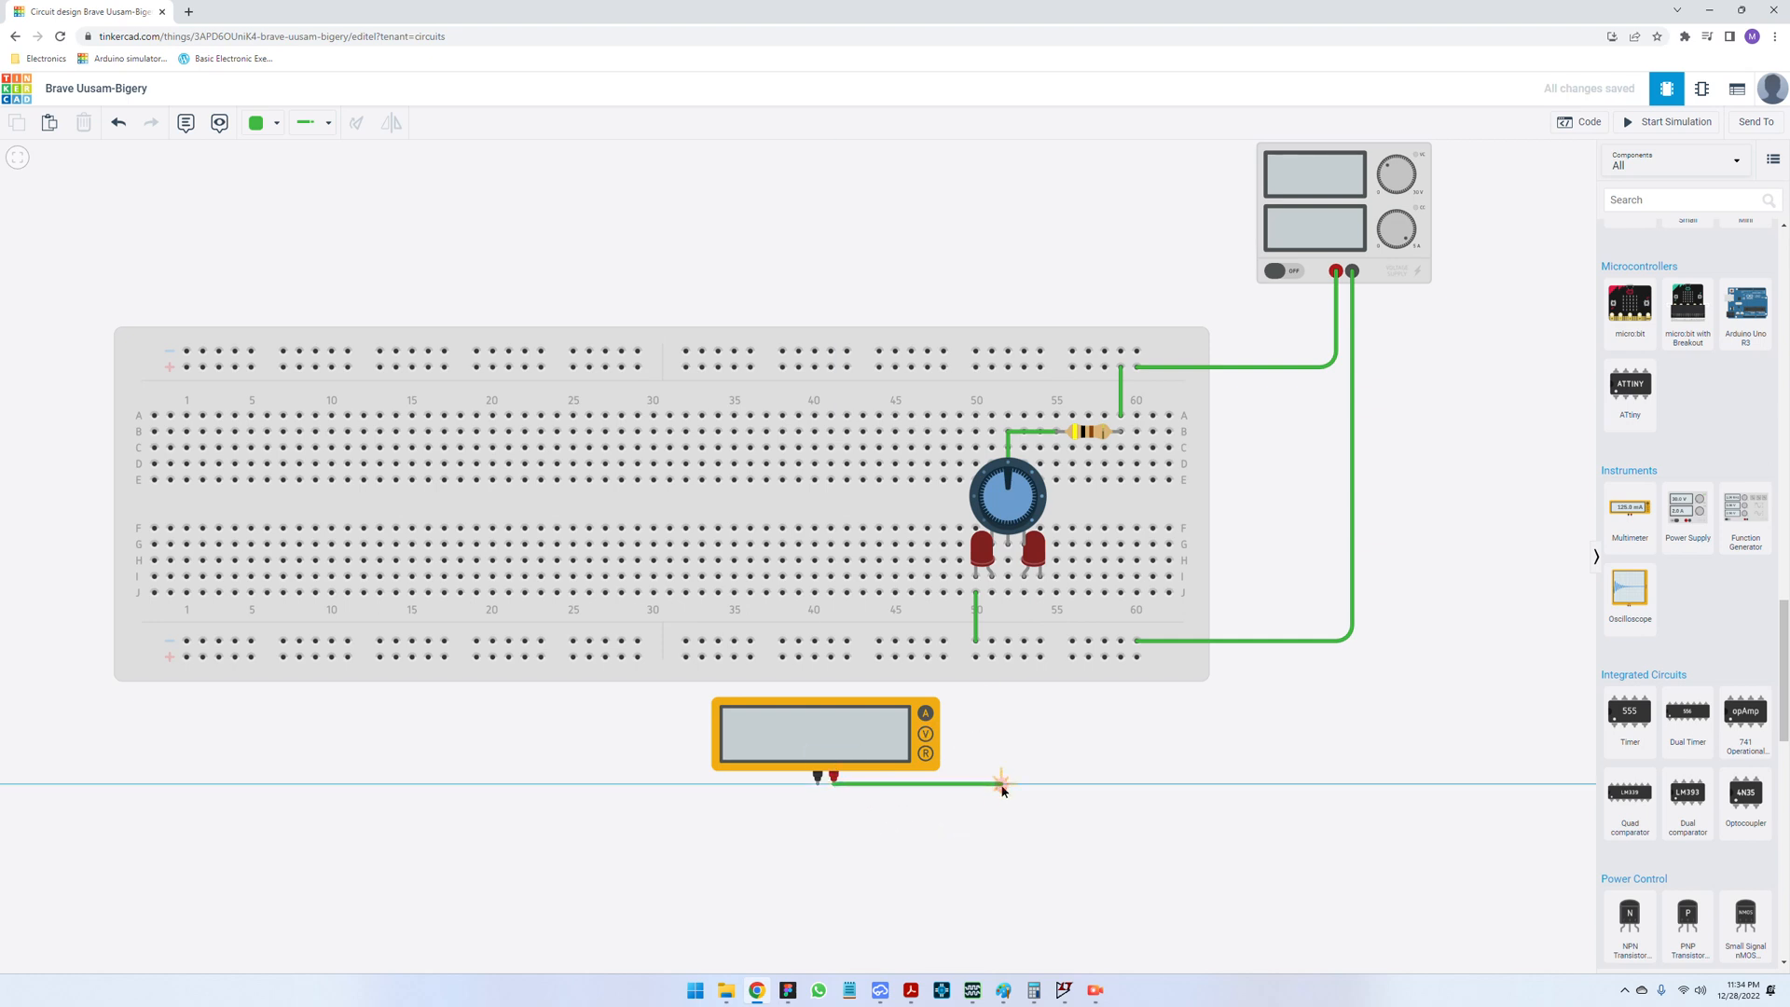
{"action": "left_click", "coordinate": [1025, 785]}
{"action": "left_click", "coordinate": [1040, 593]}
{"action": "left_click_drag", "start_coordinate": [1031, 788], "coordinate": [1063, 777]}
{"action": "left_click", "coordinate": [962, 796]}
- Wire the multimeter's black terminal around to the lower negative rail at about column 56, squaring up the wire's bend
{"action": "left_click", "coordinate": [844, 785]}
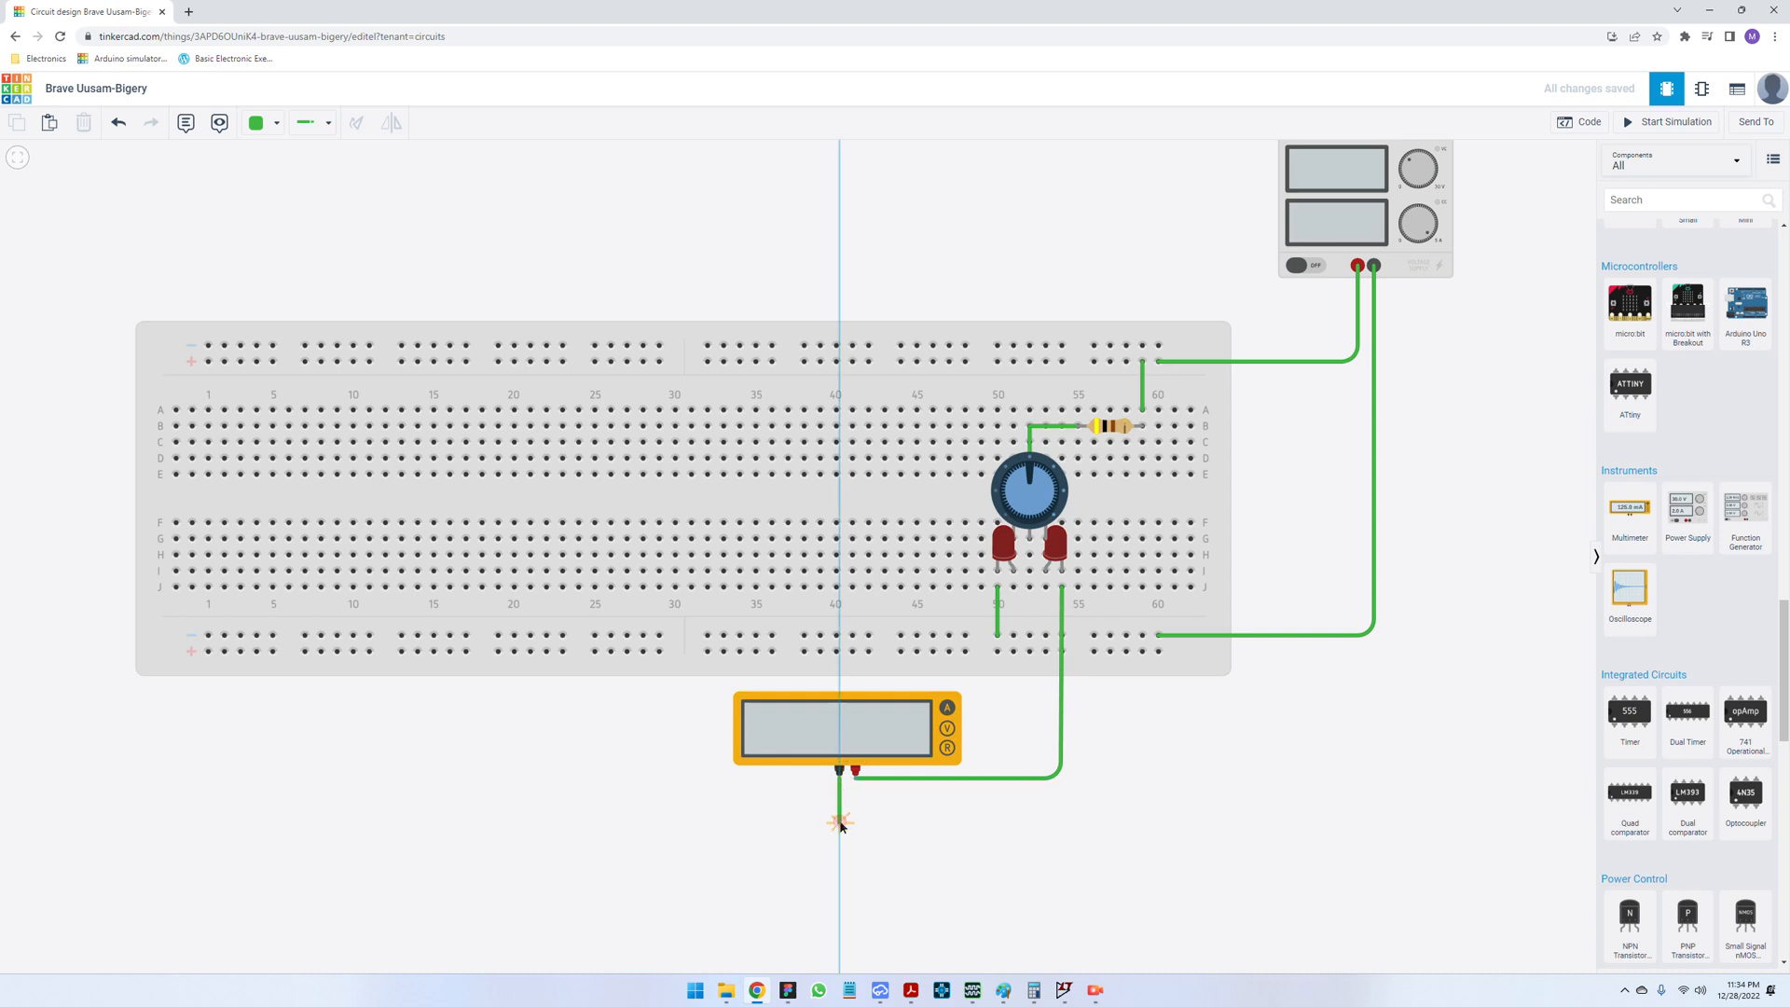
{"action": "left_click", "coordinate": [839, 804]}
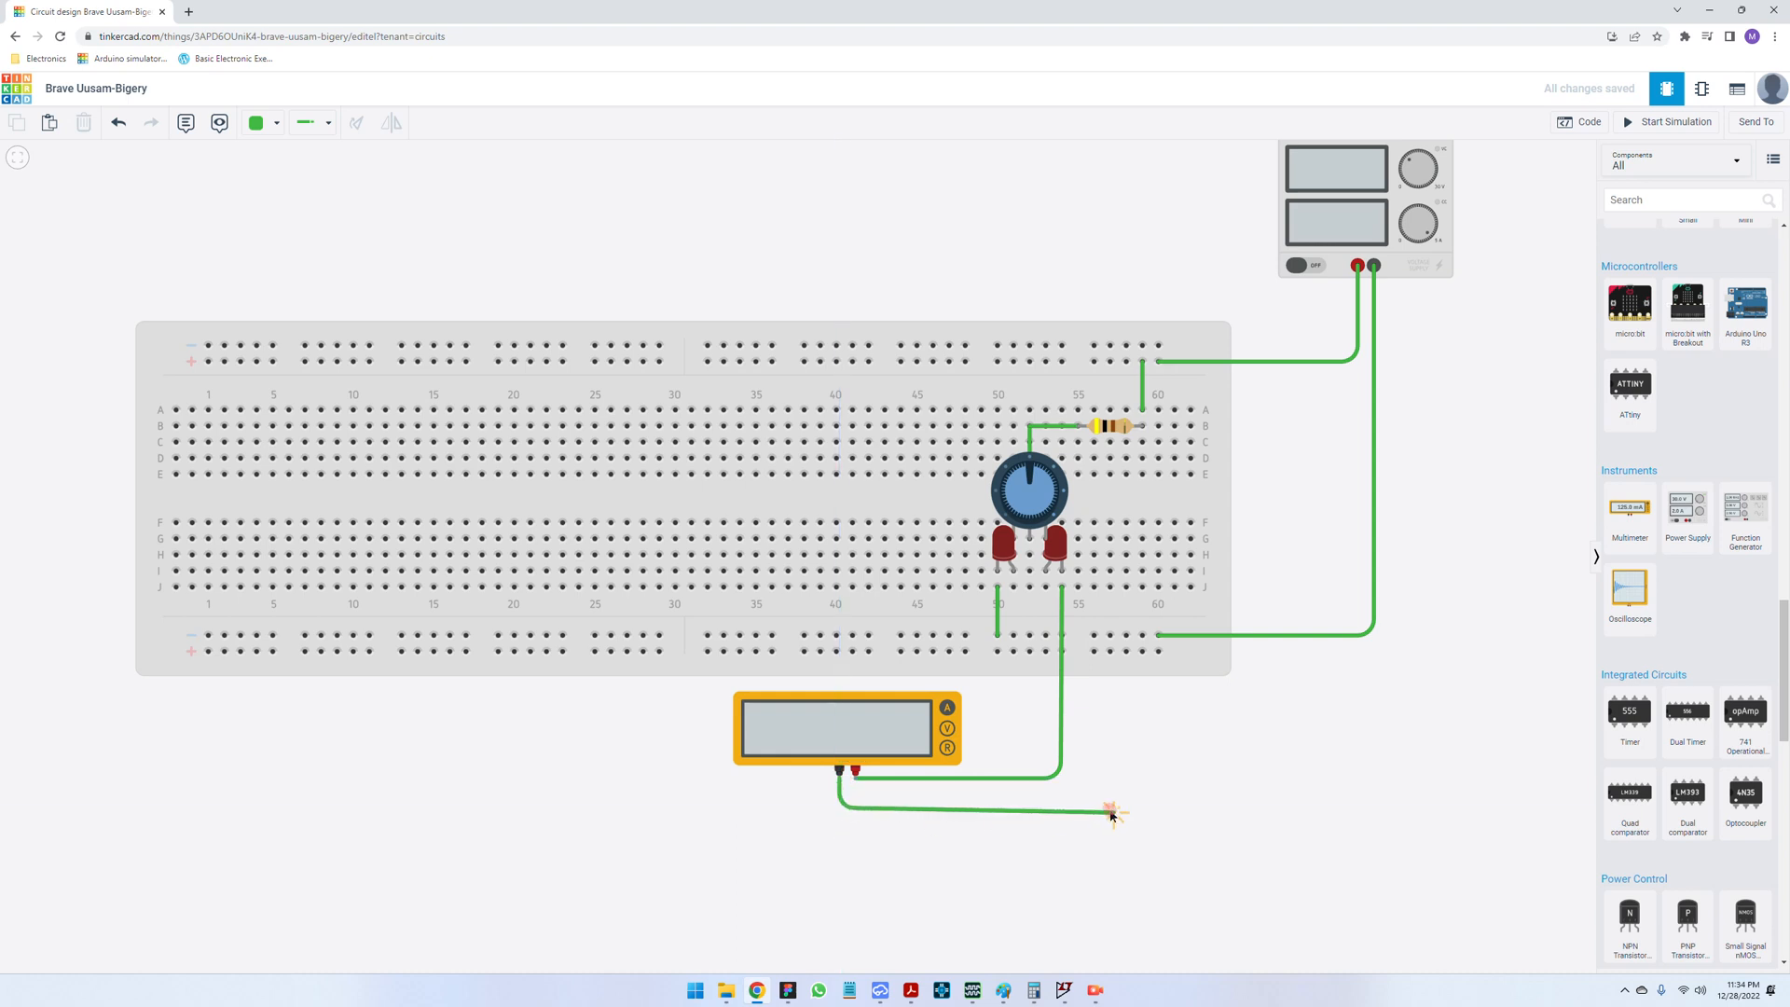
{"action": "left_click", "coordinate": [1100, 808]}
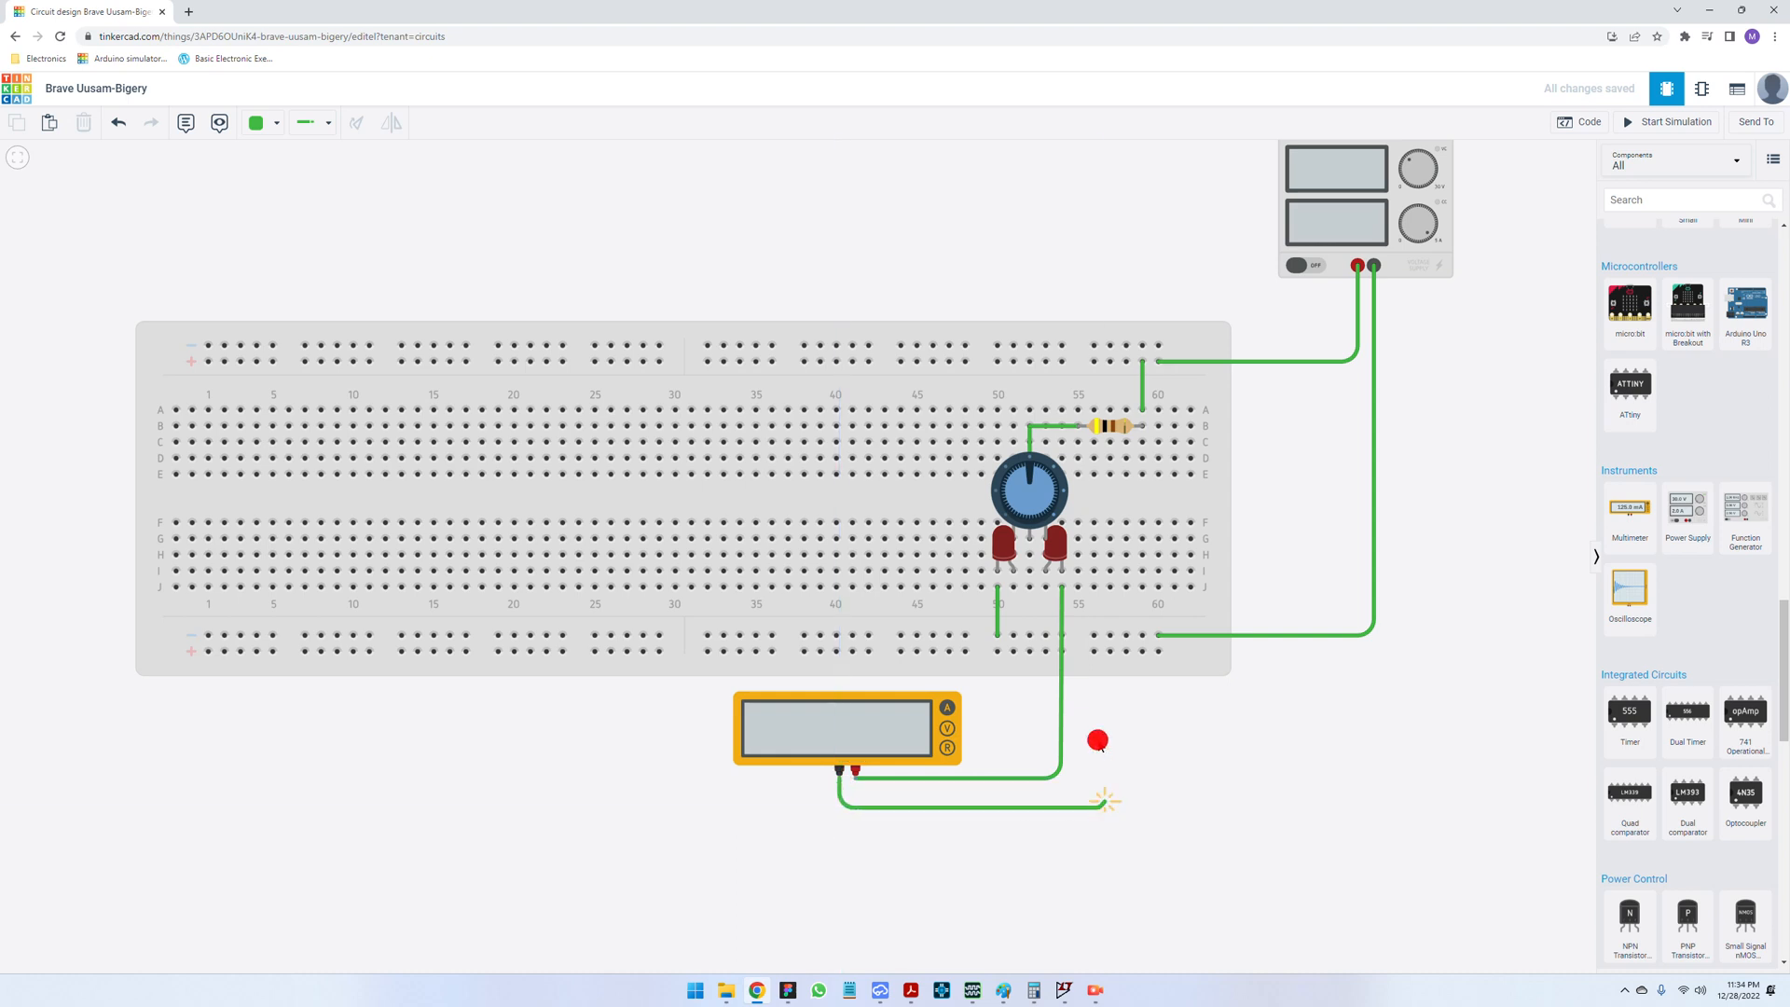
{"action": "left_click", "coordinate": [1095, 637]}
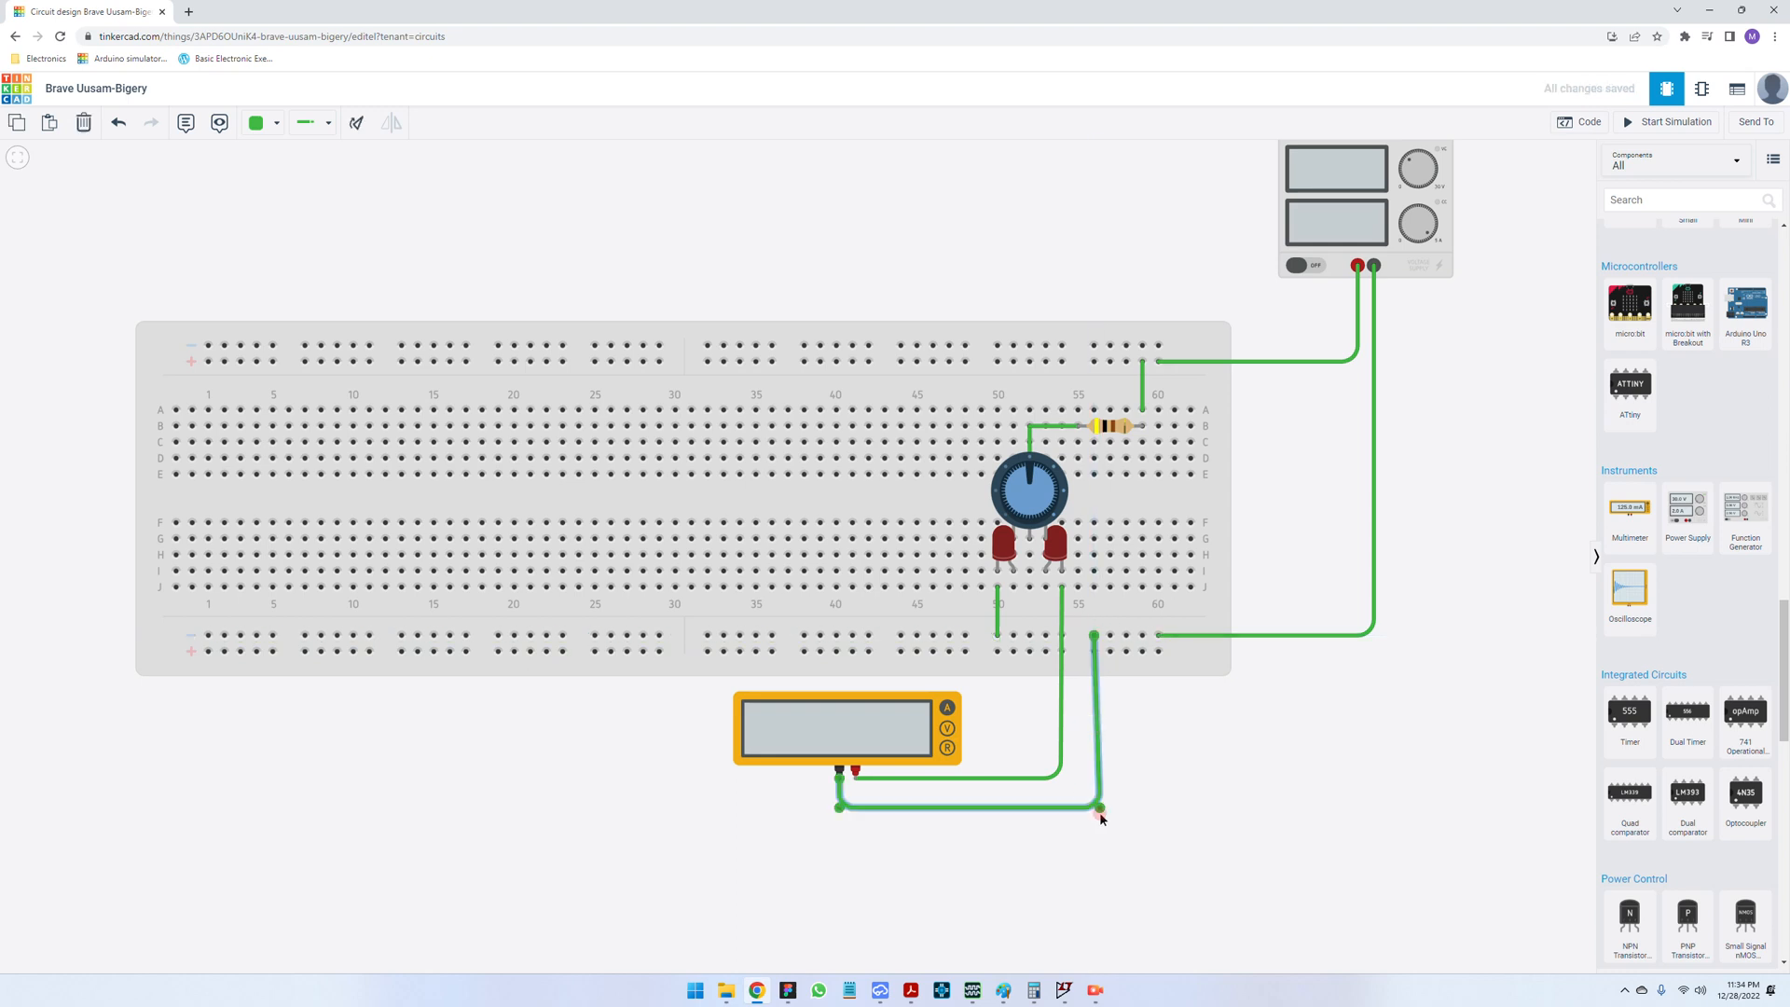
{"action": "left_click_drag", "start_coordinate": [1100, 808], "coordinate": [1094, 809]}
{"action": "left_click", "coordinate": [1153, 784]}
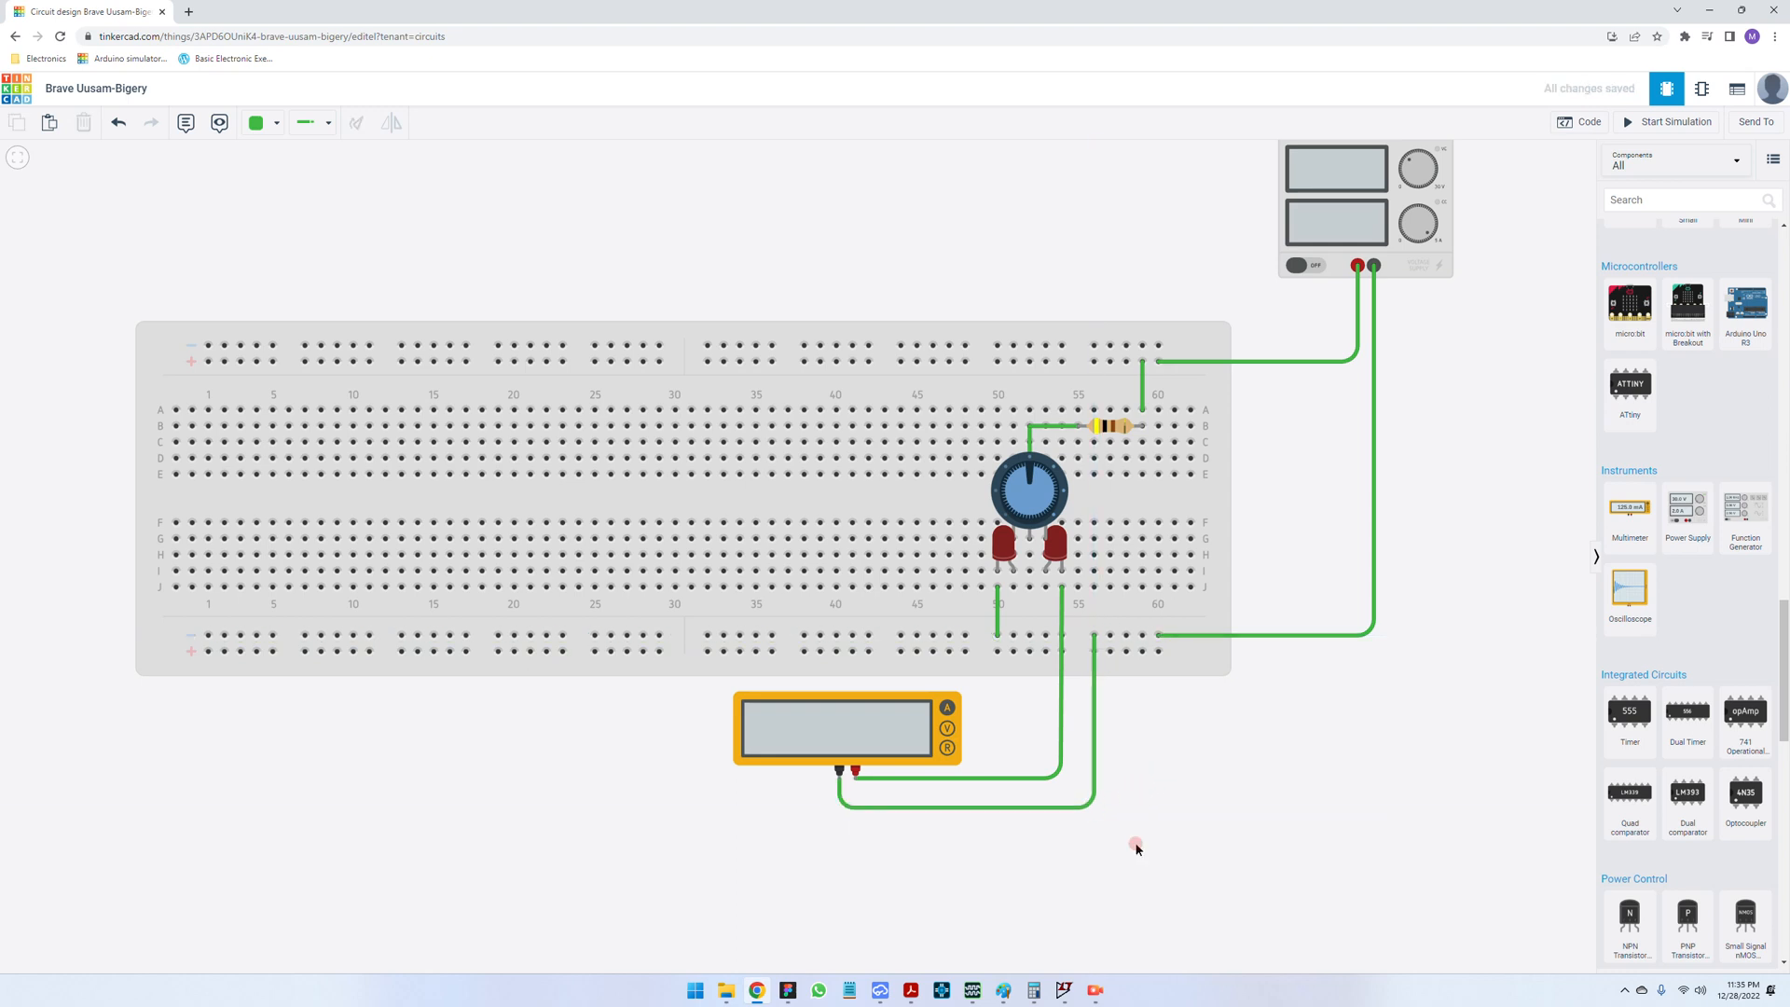
- Duplicate the current-measuring multimeter and place the copy directly below the original
{"action": "left_click", "coordinate": [851, 703]}
{"action": "scroll", "coordinate": [947, 807], "scroll_direction": "down", "scroll_amount": 2}
{"action": "scroll", "coordinate": [943, 834], "scroll_direction": "up", "scroll_amount": 2}
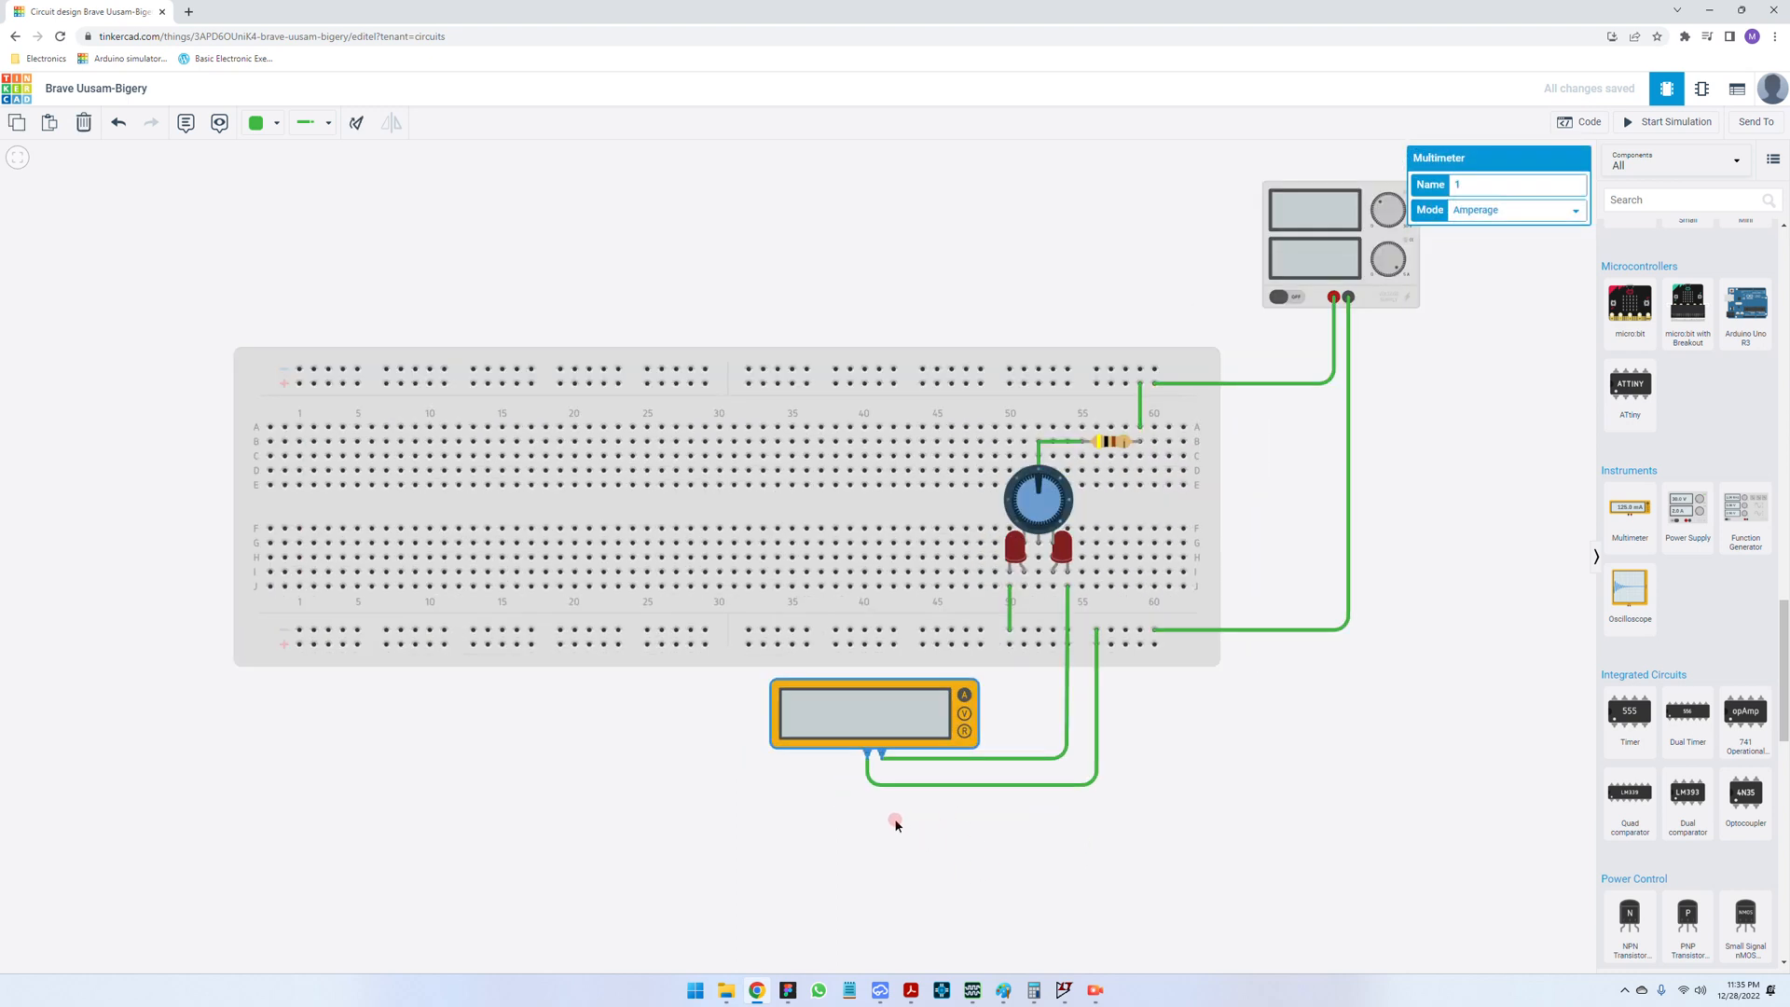
{"action": "scroll", "coordinate": [899, 823], "scroll_direction": "down", "scroll_amount": 3}
{"action": "scroll", "coordinate": [898, 816], "scroll_direction": "up", "scroll_amount": 2}
{"action": "key", "text": "ctrl+c"}
{"action": "key", "text": "ctrl+v"}
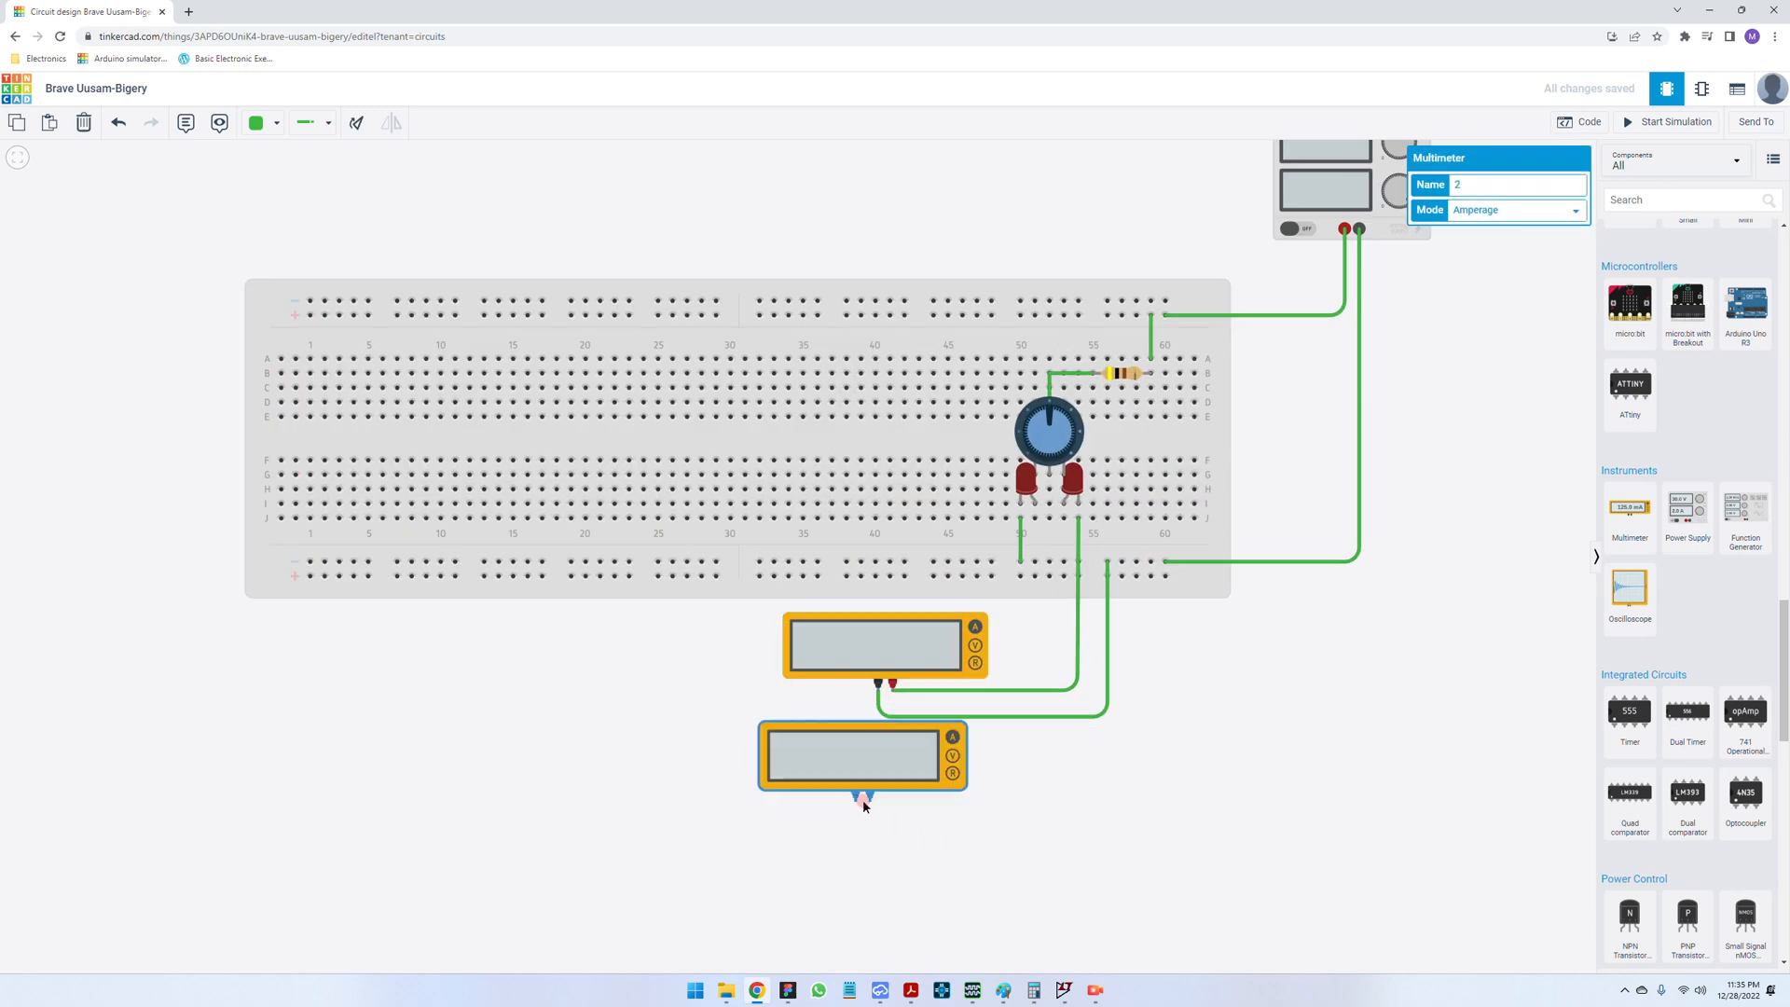
{"action": "left_click", "coordinate": [884, 817]}
{"action": "left_click", "coordinate": [1087, 855]}
- Replace the column 50 wire to the lower negative rail with one from the second multimeter's red terminal to row J, column 50
{"action": "left_click", "coordinate": [1020, 543]}
{"action": "key", "text": "Delete"}
{"action": "left_click", "coordinate": [893, 813]}
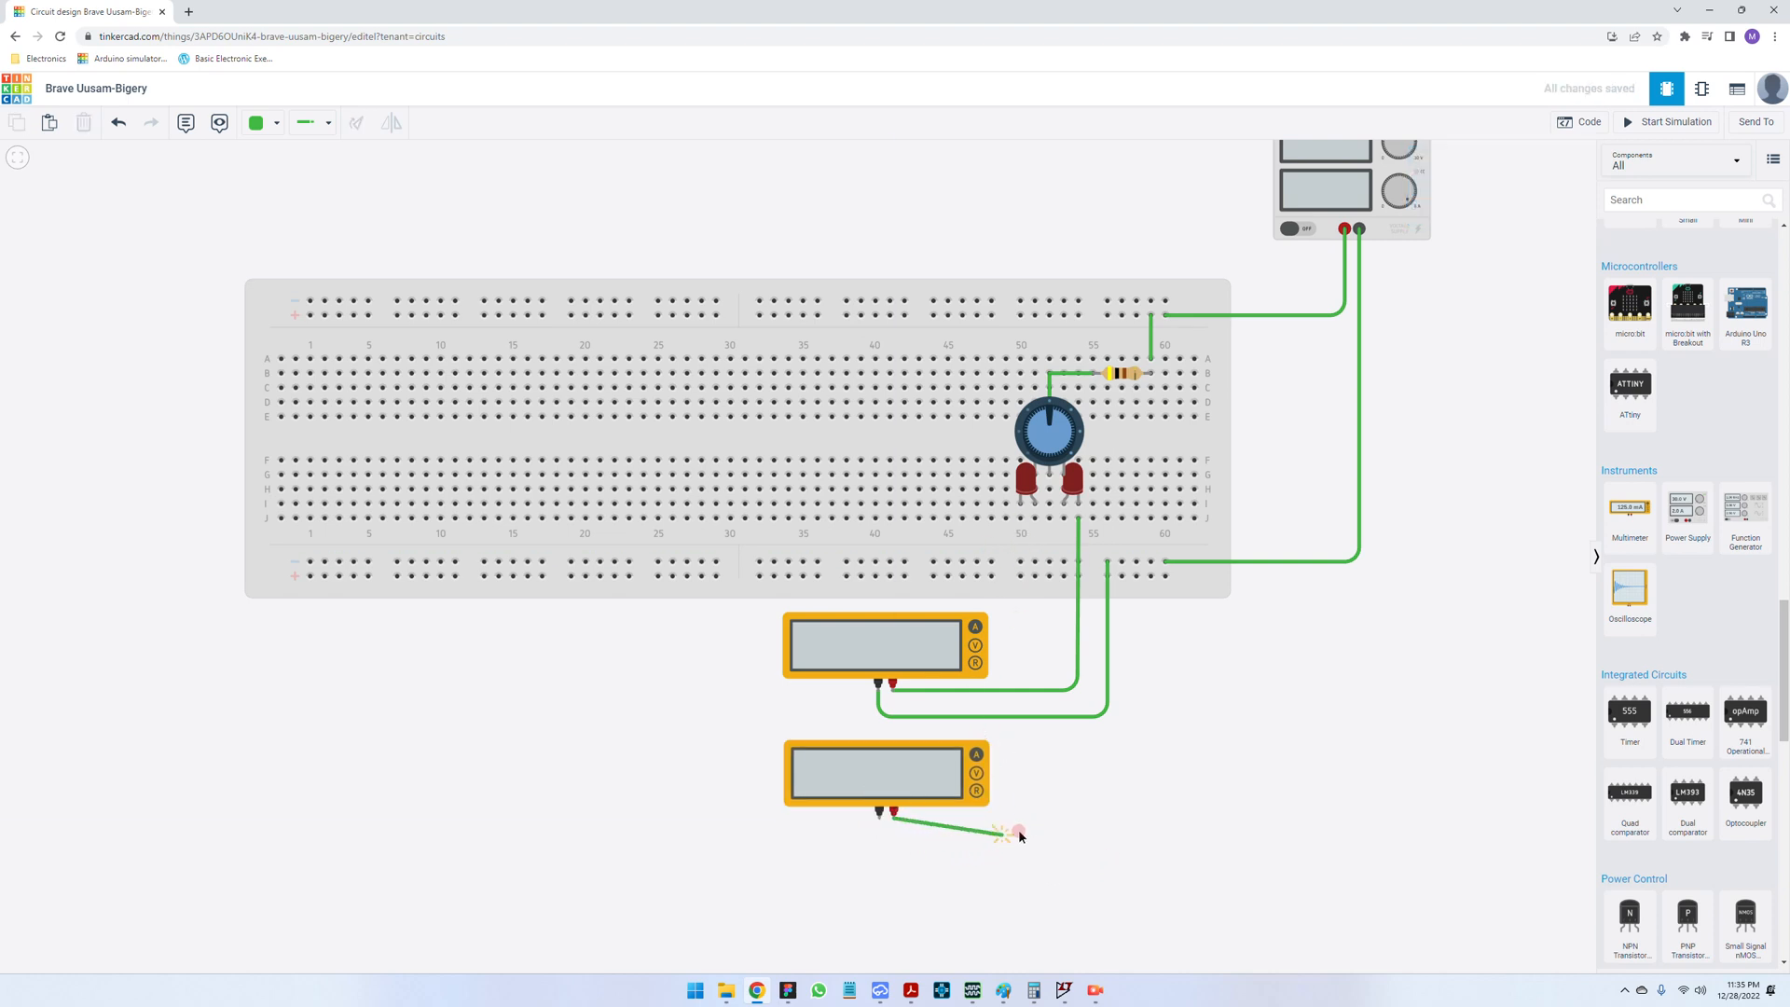
{"action": "left_click", "coordinate": [893, 828]}
{"action": "left_click", "coordinate": [1017, 827]}
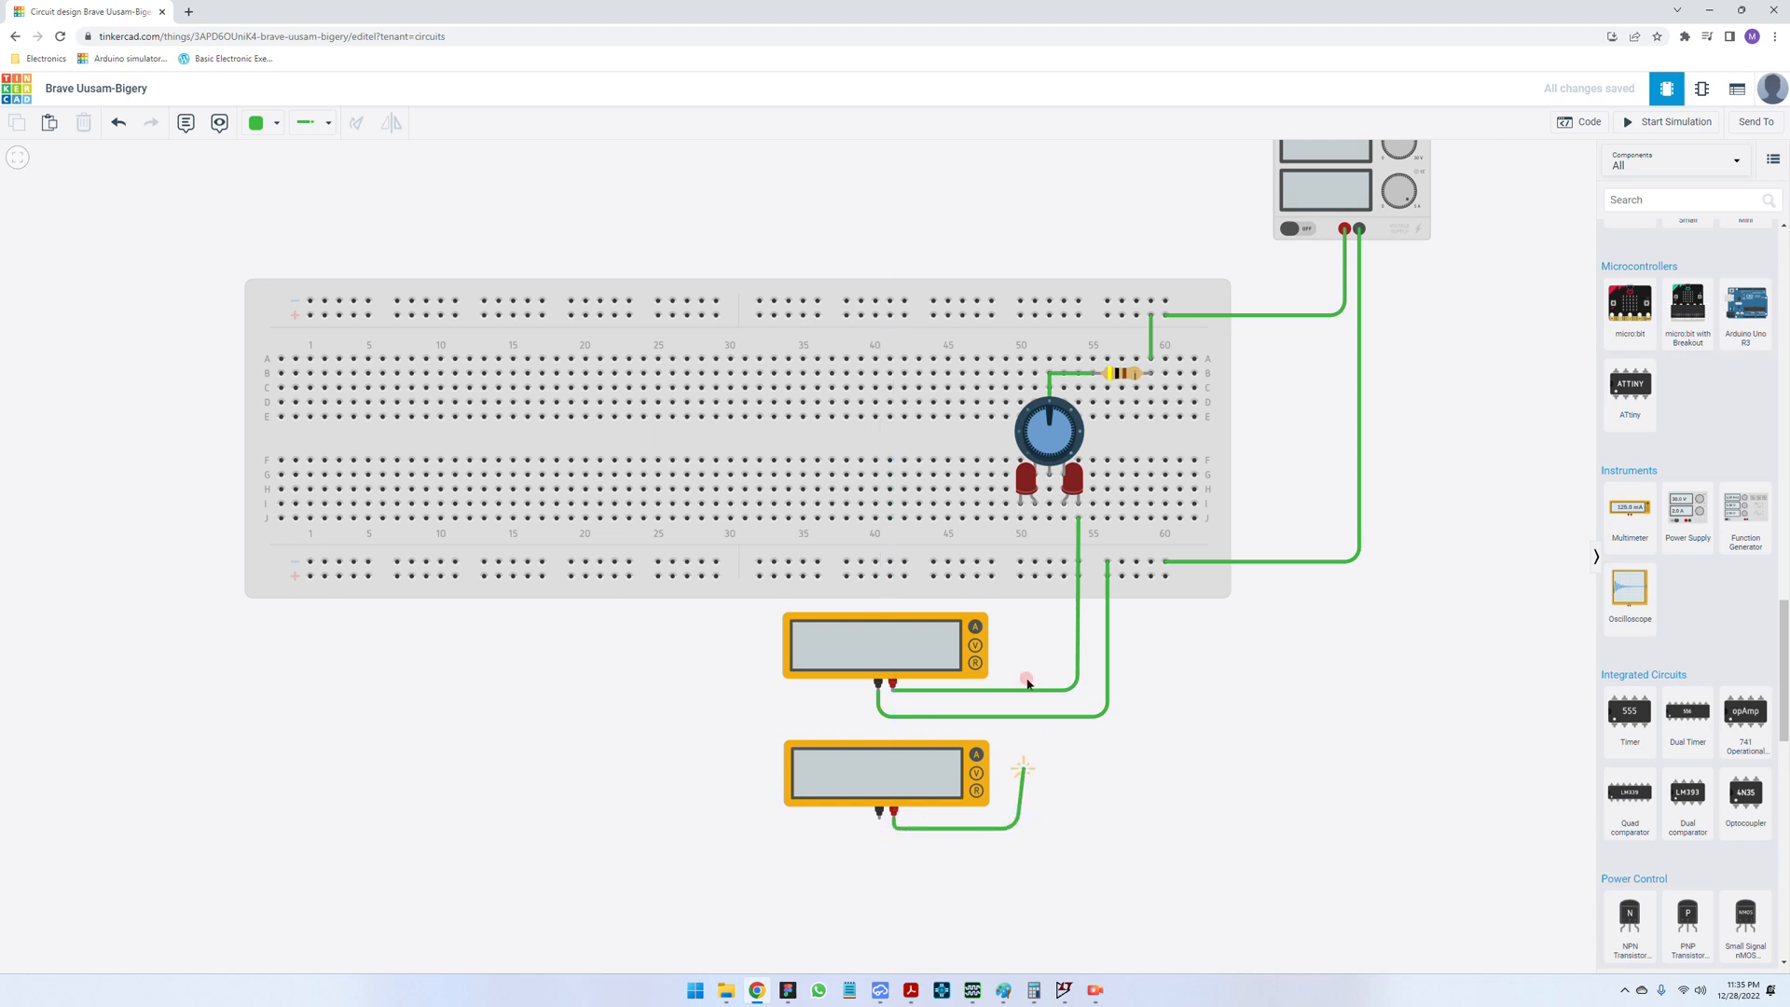
{"action": "left_click", "coordinate": [1020, 518]}
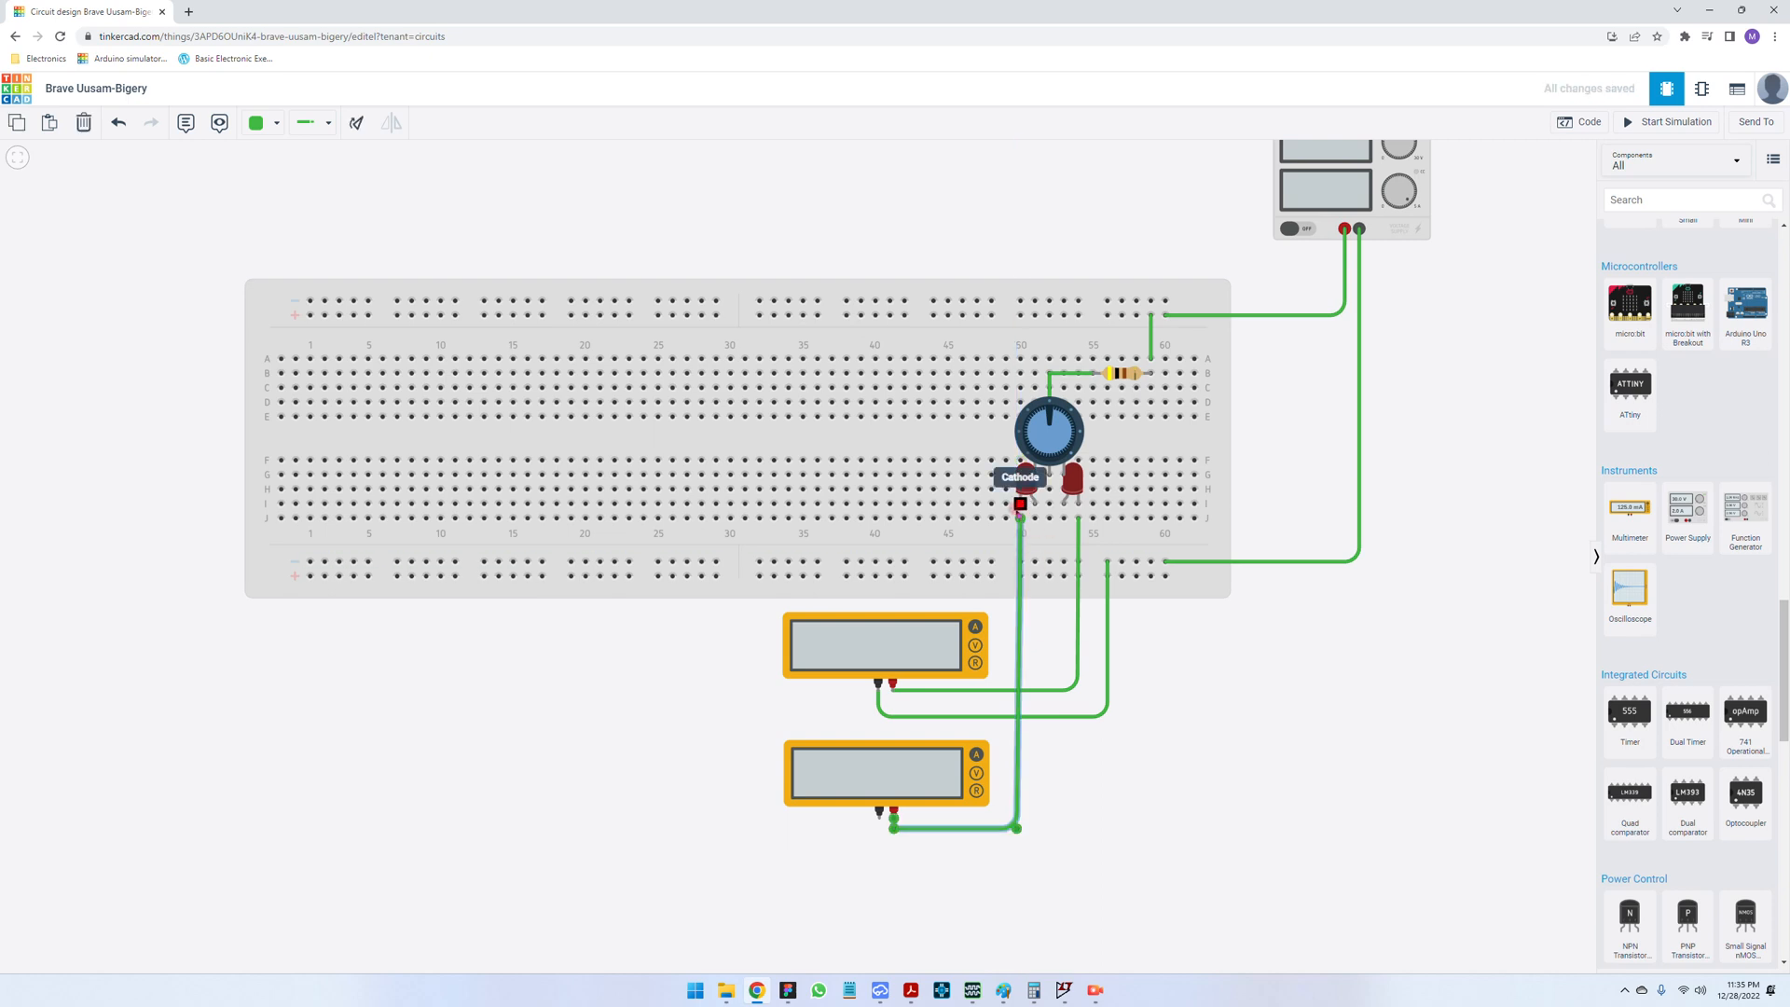
- Wire the second multimeter's black terminal to the lower negative rail at about column 51 and square up the wire's bend
{"action": "left_click", "coordinate": [879, 812]}
{"action": "left_click", "coordinate": [879, 844]}
{"action": "left_click", "coordinate": [1039, 843]}
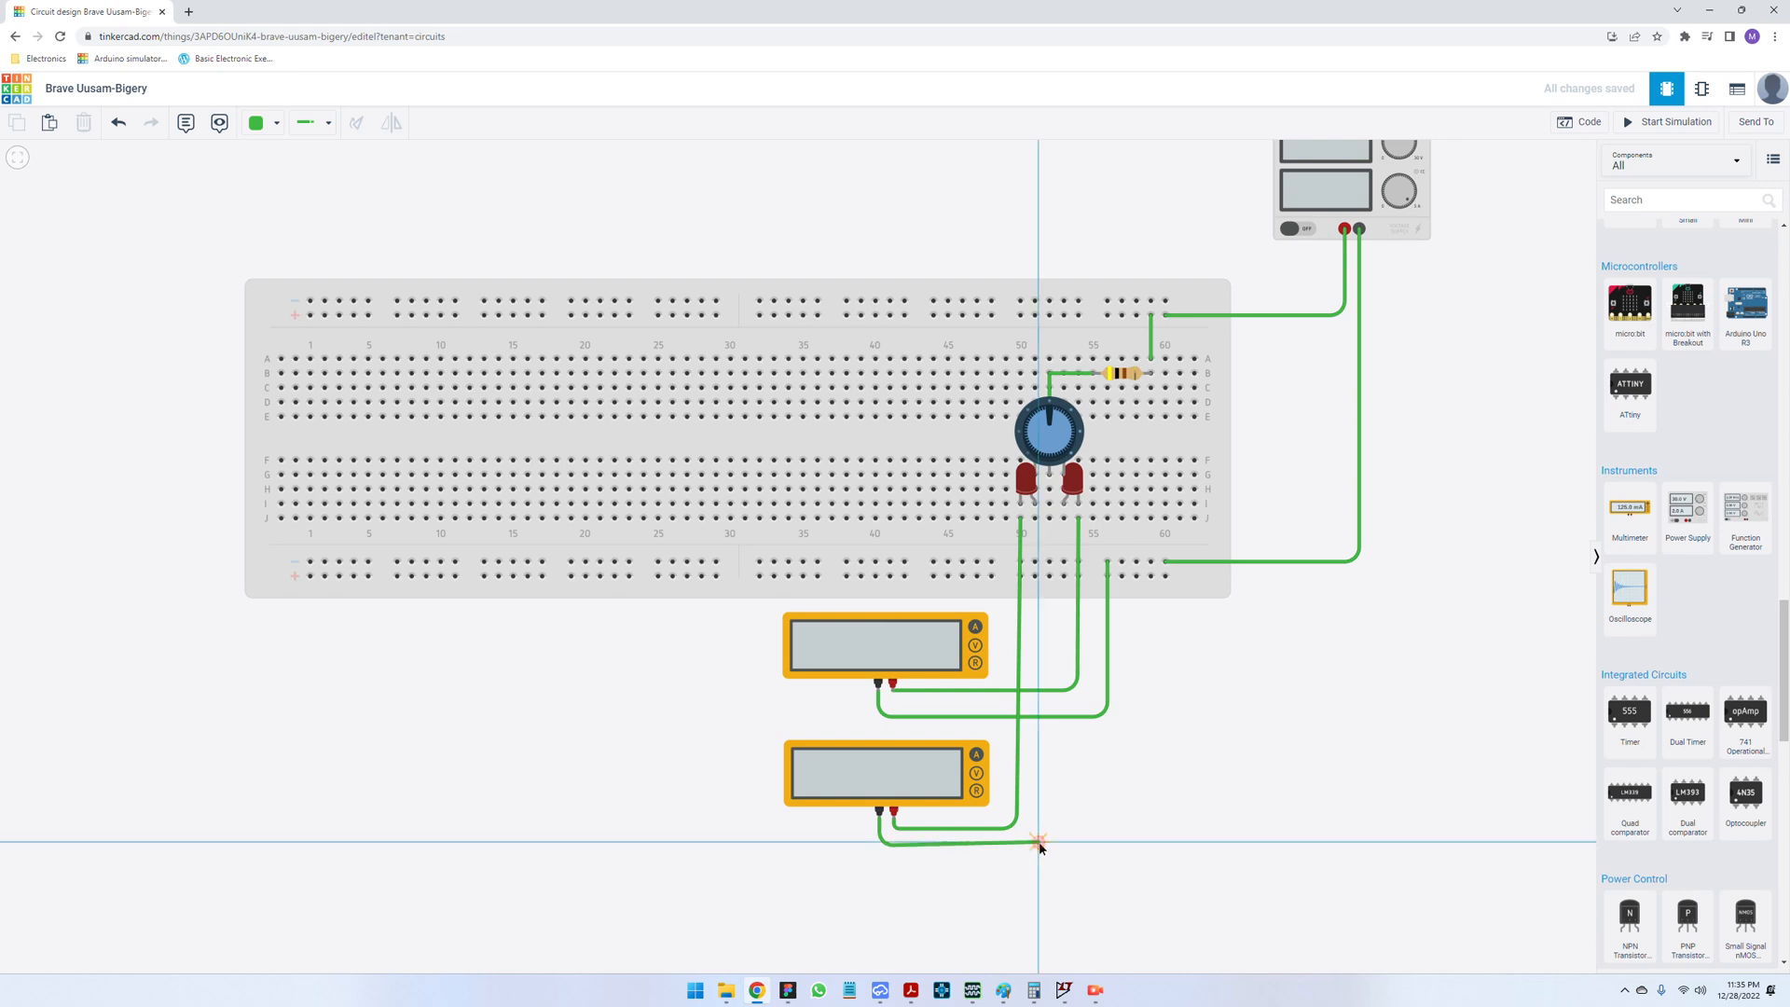
{"action": "left_click", "coordinate": [1035, 561]}
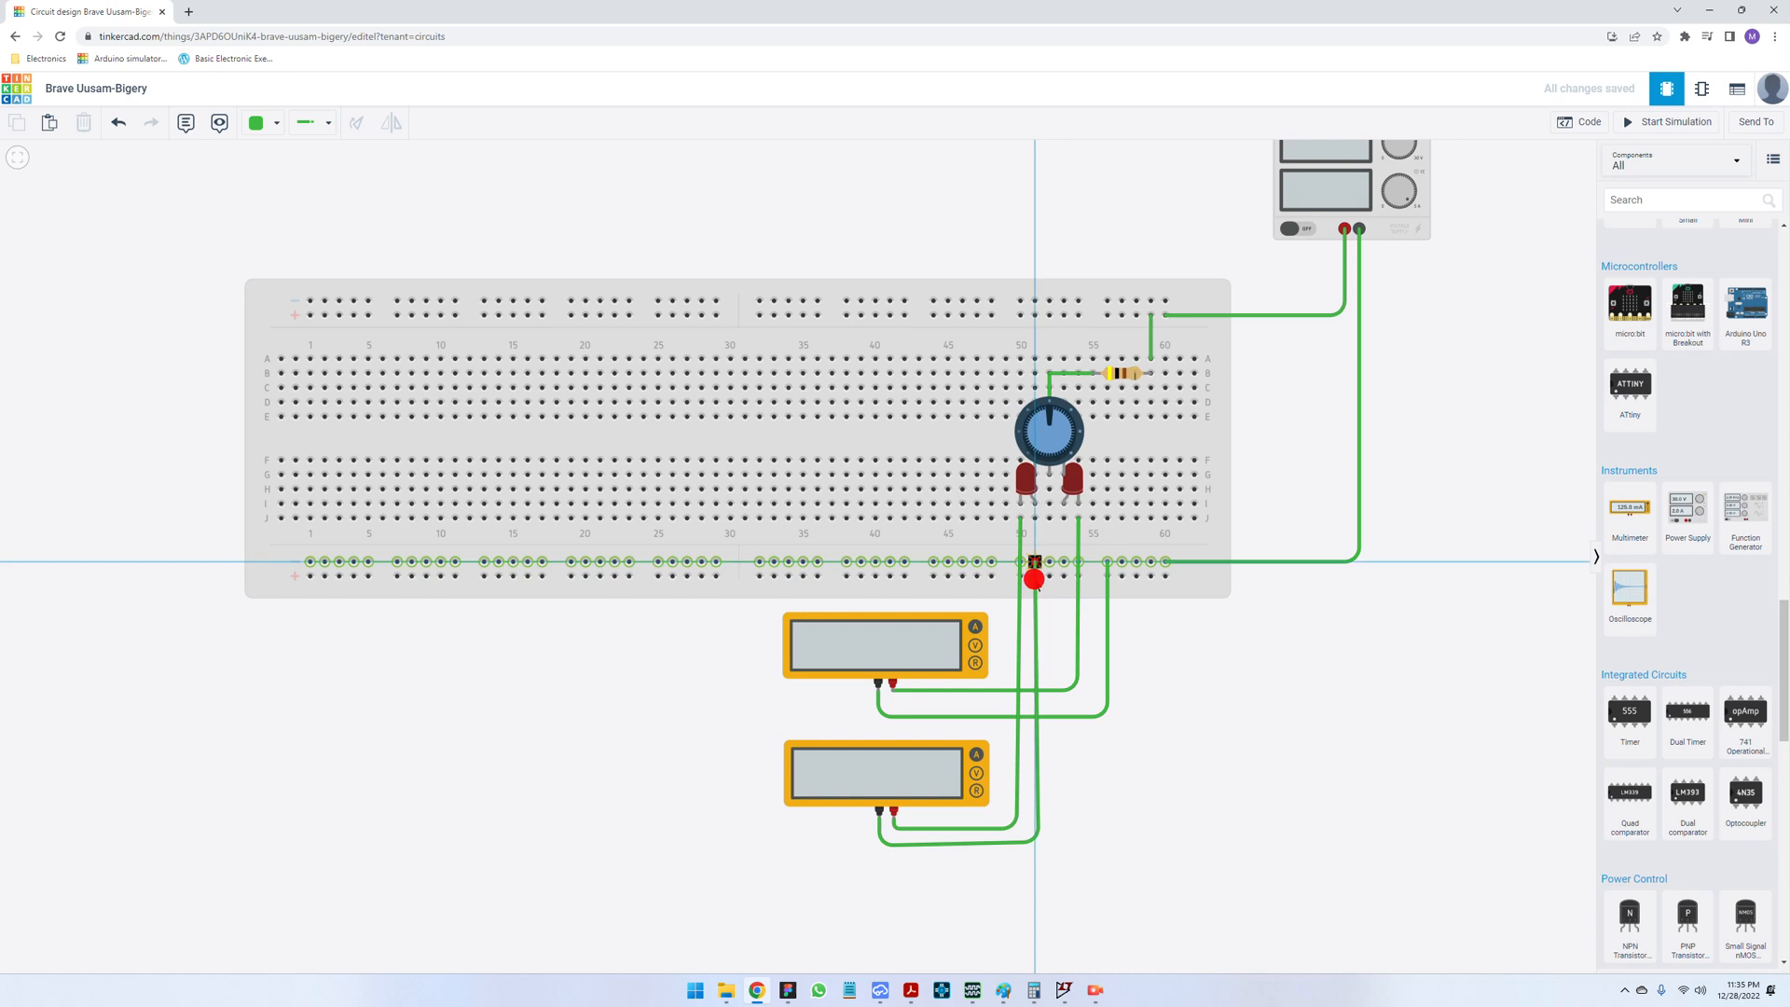
{"action": "left_click_drag", "start_coordinate": [1037, 844], "coordinate": [1036, 848]}
{"action": "left_click", "coordinate": [1049, 917]}
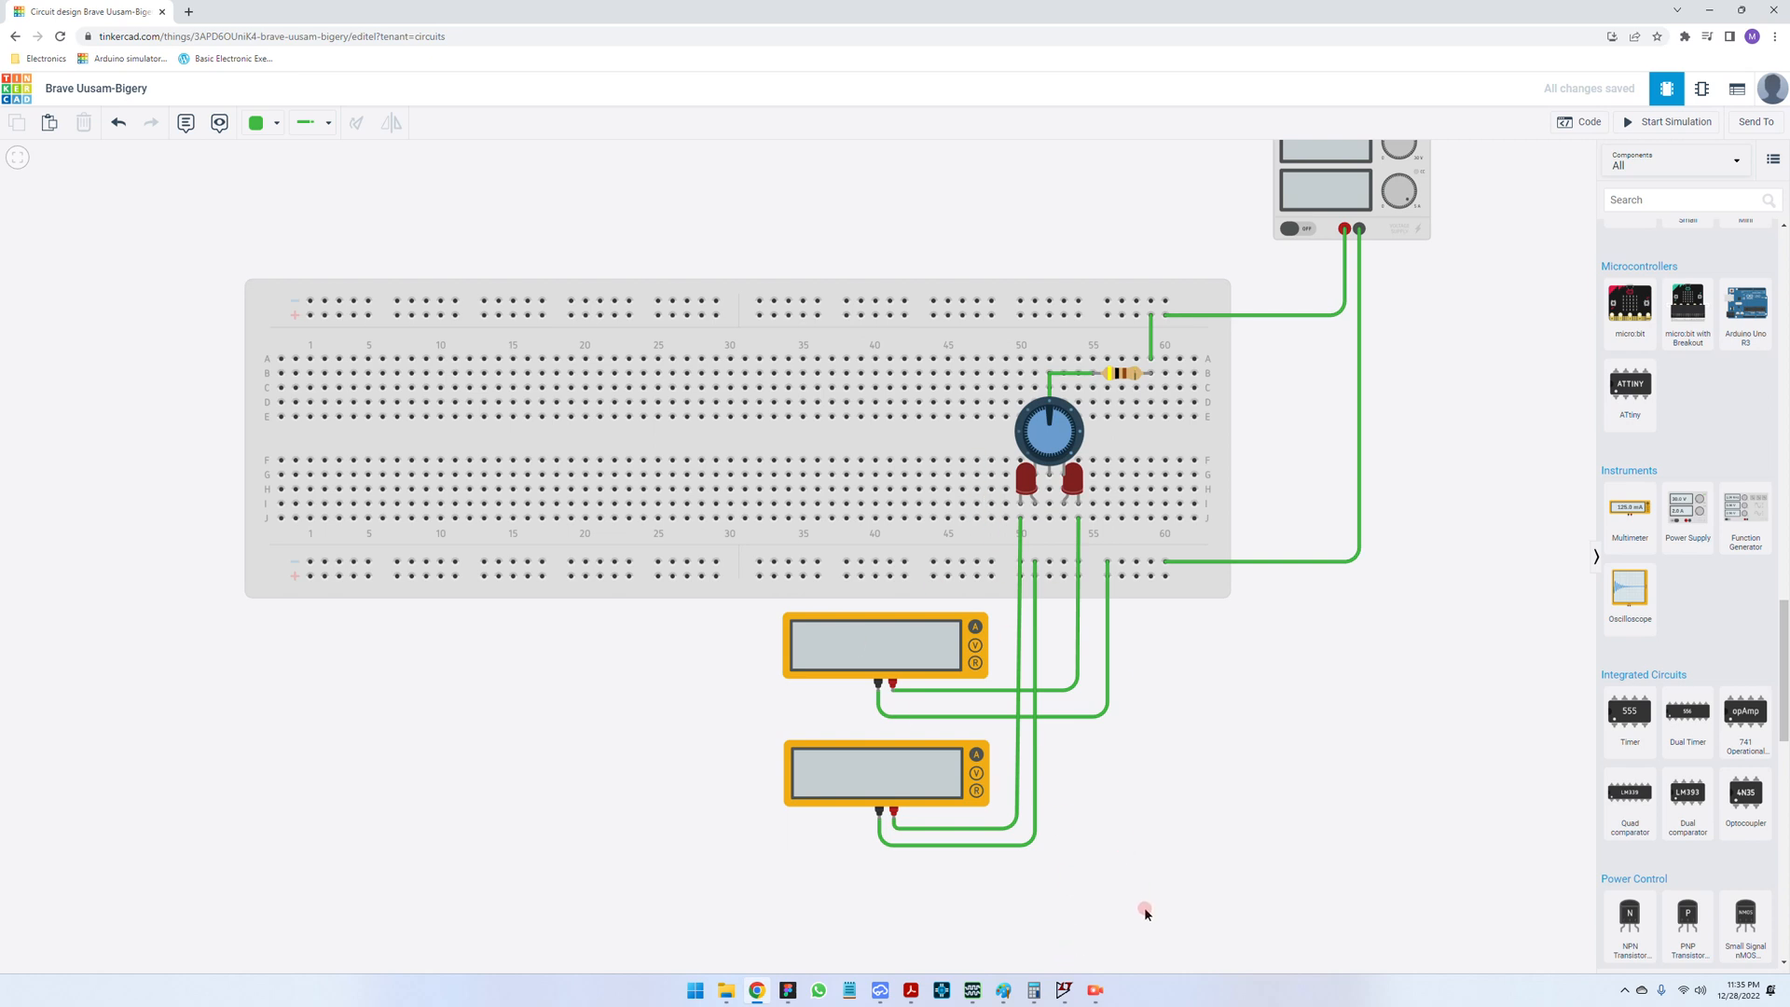
- Start the simulation and turn the potentiometer knob clockwise so more current goes to the LED at column 54
{"action": "left_click", "coordinate": [1638, 122]}
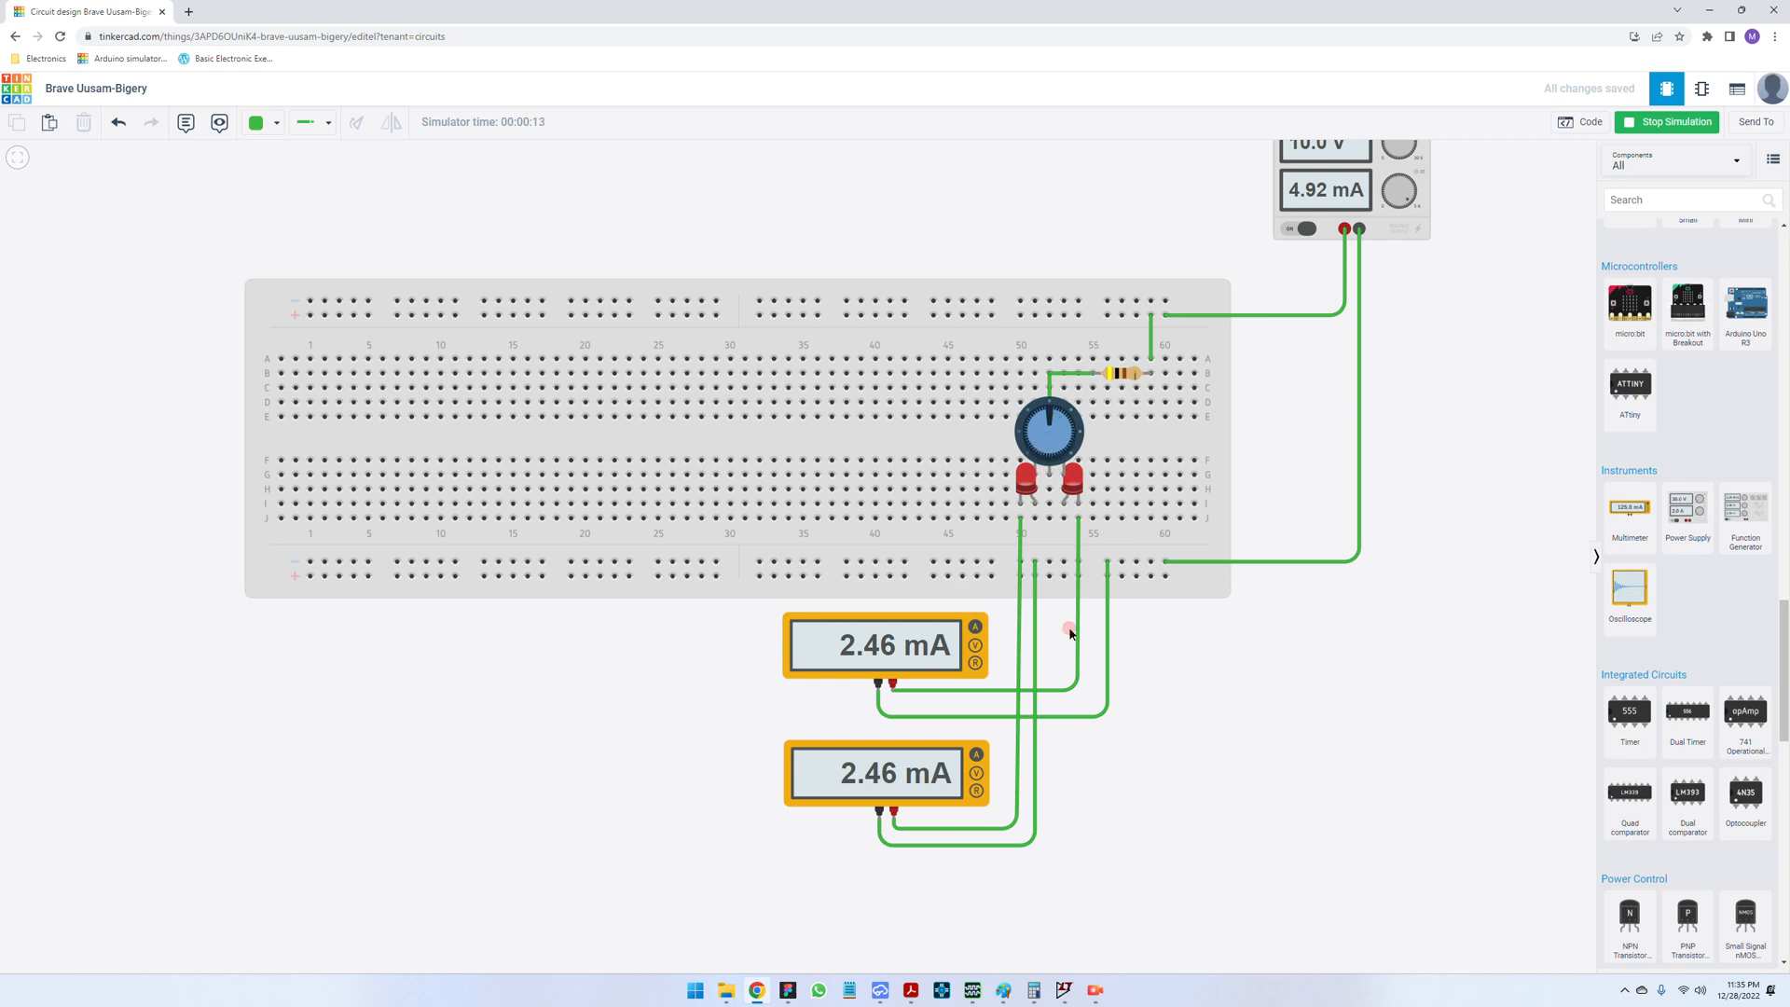
{"action": "left_click_drag", "start_coordinate": [1051, 408], "coordinate": [1066, 464]}
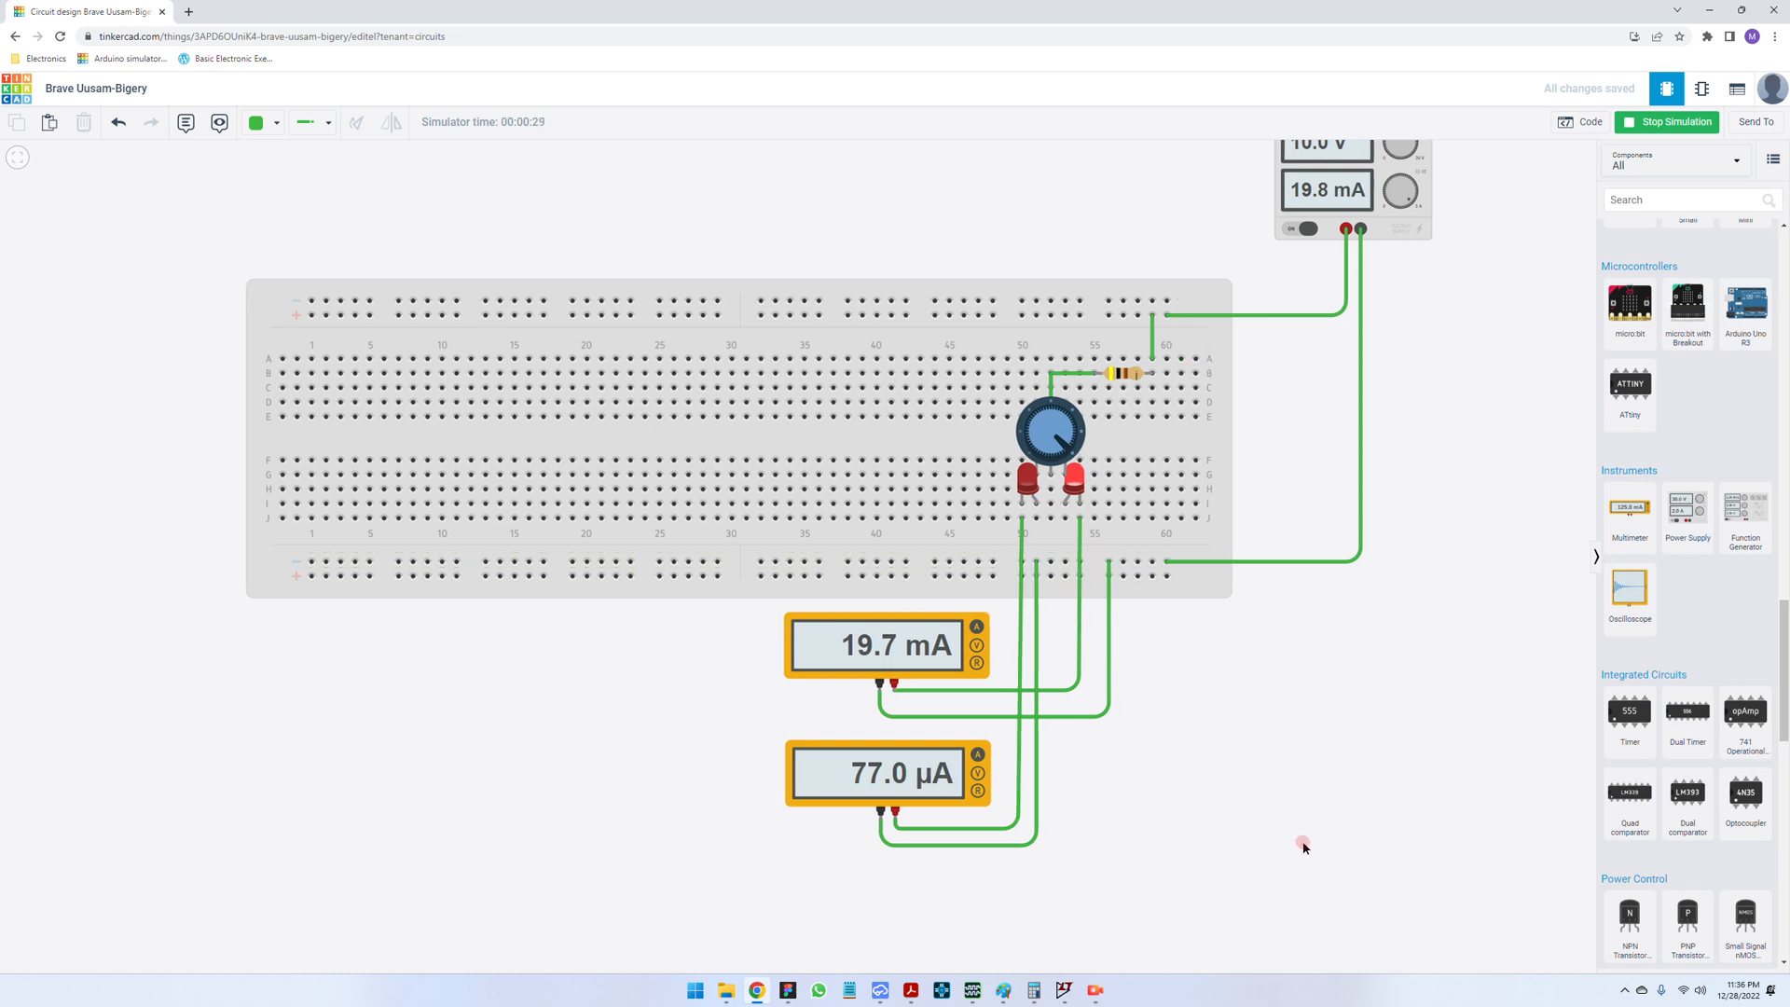
{"action": "scroll", "coordinate": [1281, 828], "scroll_direction": "down", "scroll_amount": 1}
{"action": "scroll", "coordinate": [1063, 499], "scroll_direction": "up", "scroll_amount": 1}
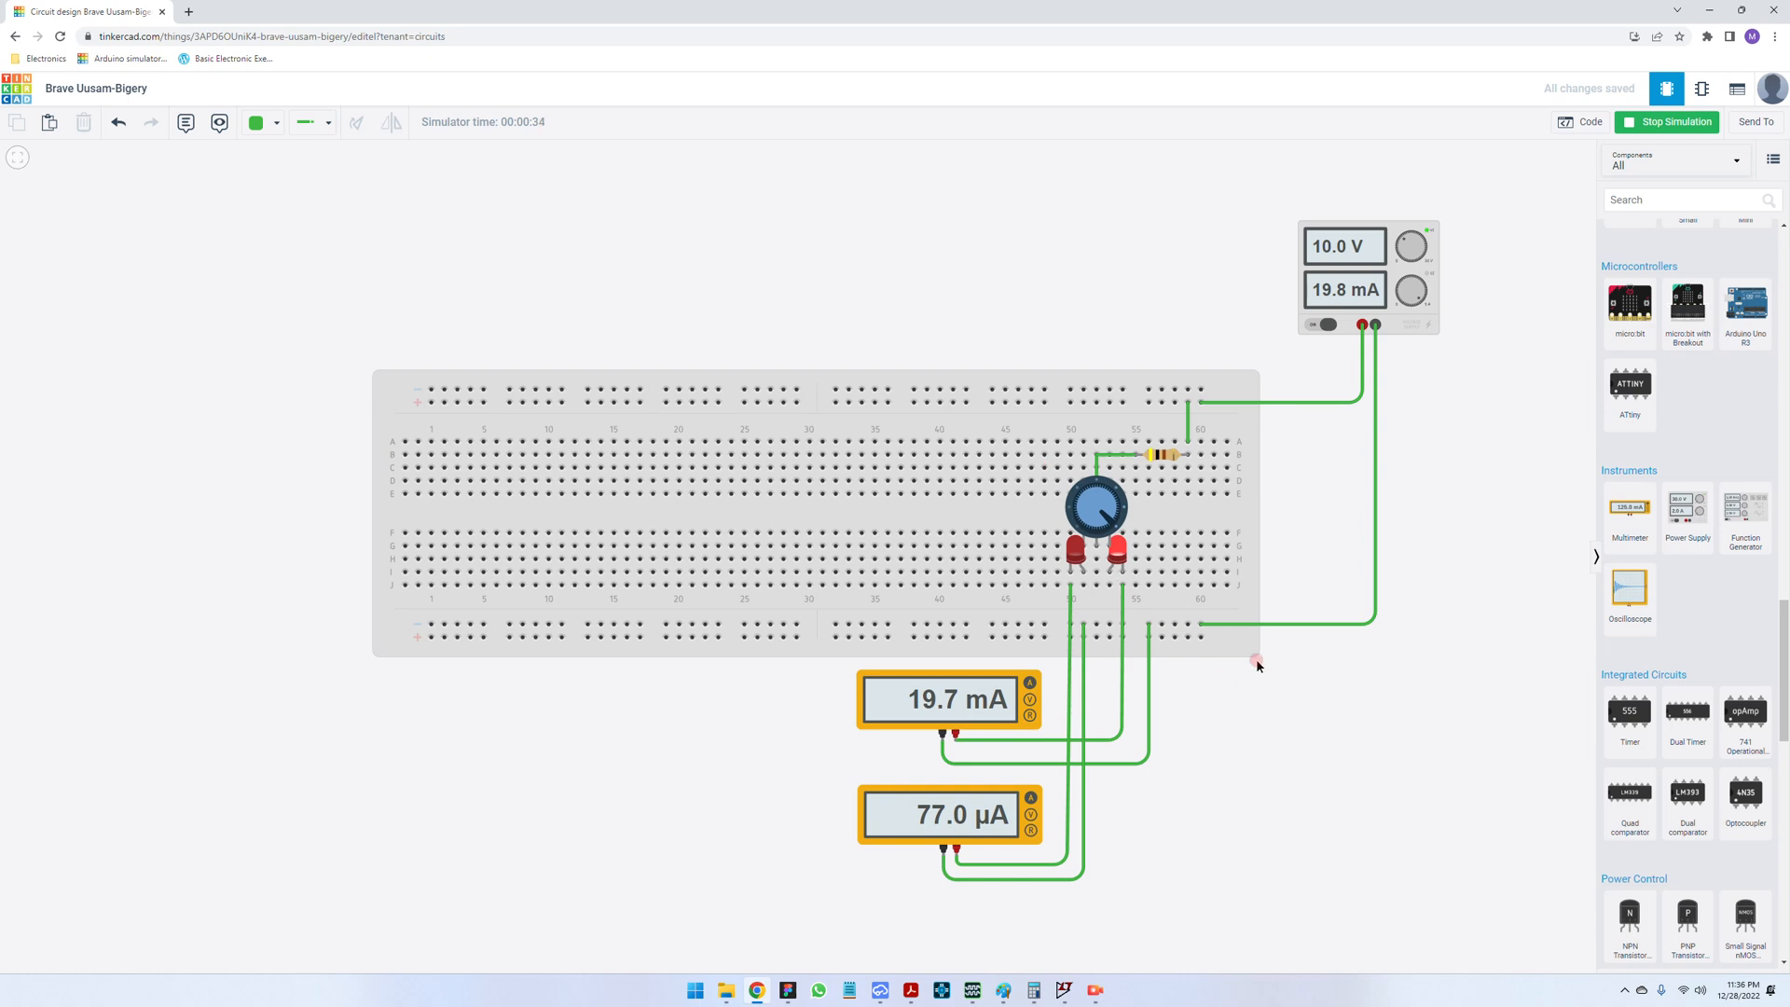
- Add a pushbutton to the upper half of the breadboard with its legs in rows B and E, columns 30 and 32
{"action": "scroll", "coordinate": [1714, 637], "scroll_direction": "up", "scroll_amount": 15}
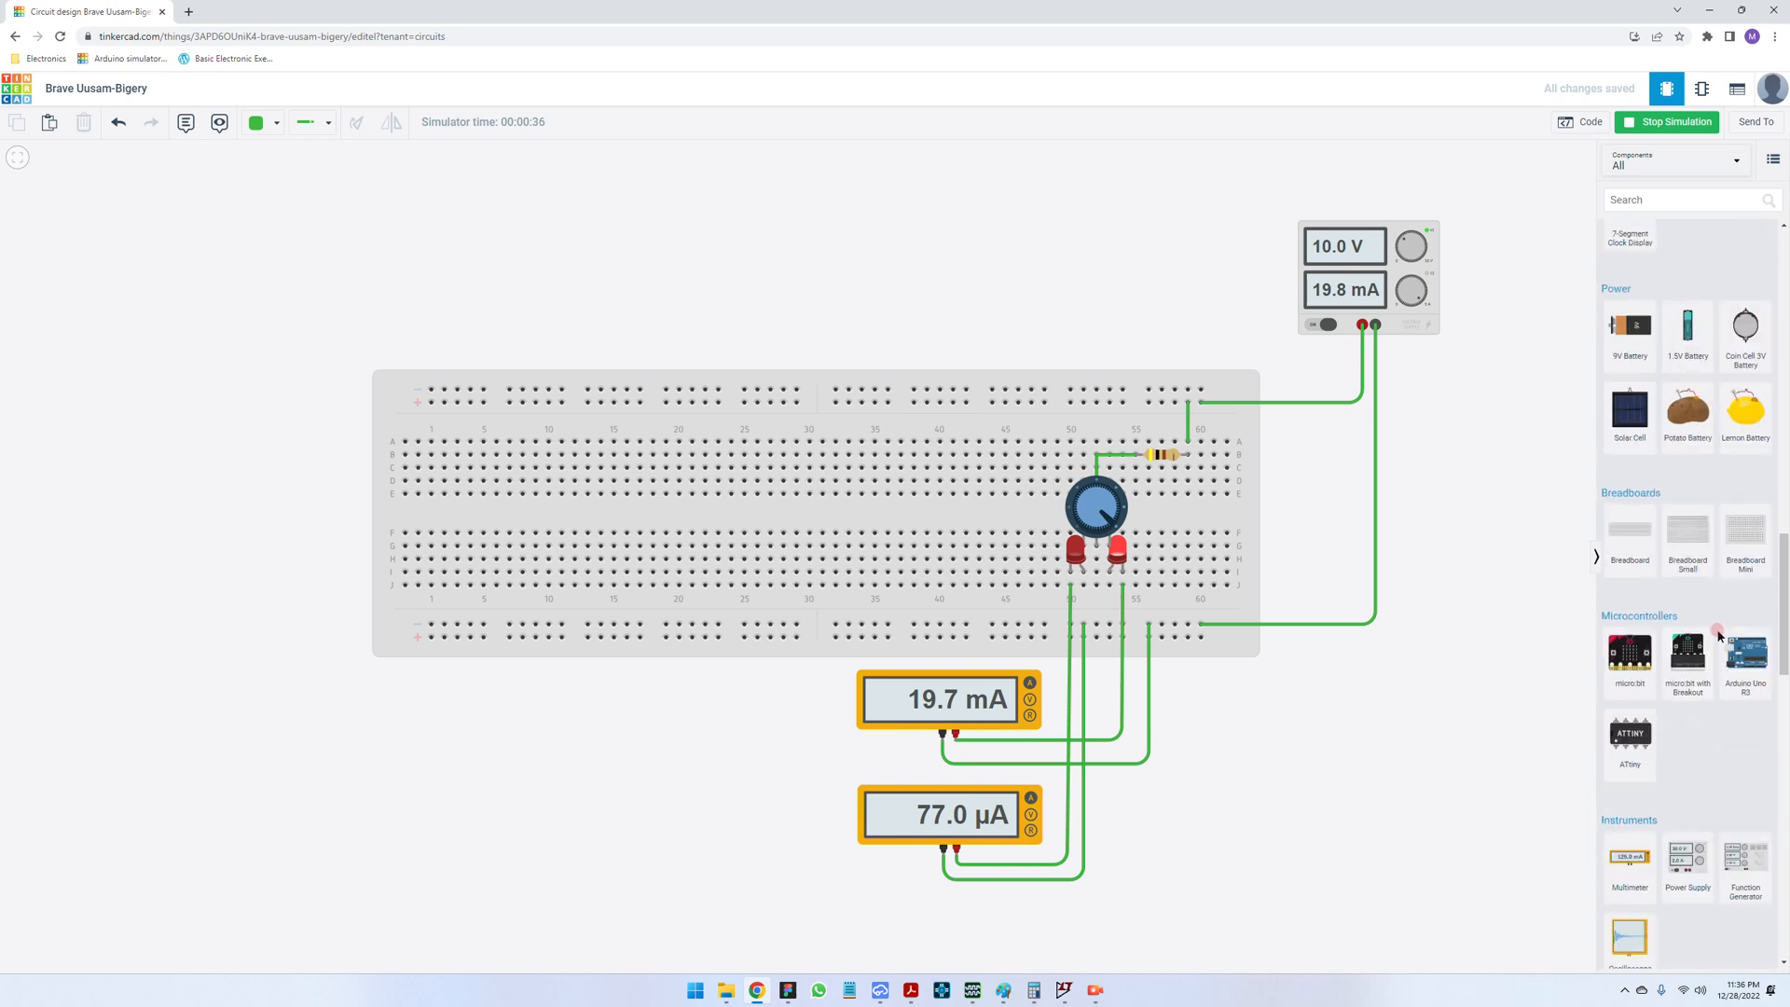
{"action": "scroll", "coordinate": [1715, 623], "scroll_direction": "up", "scroll_amount": 5}
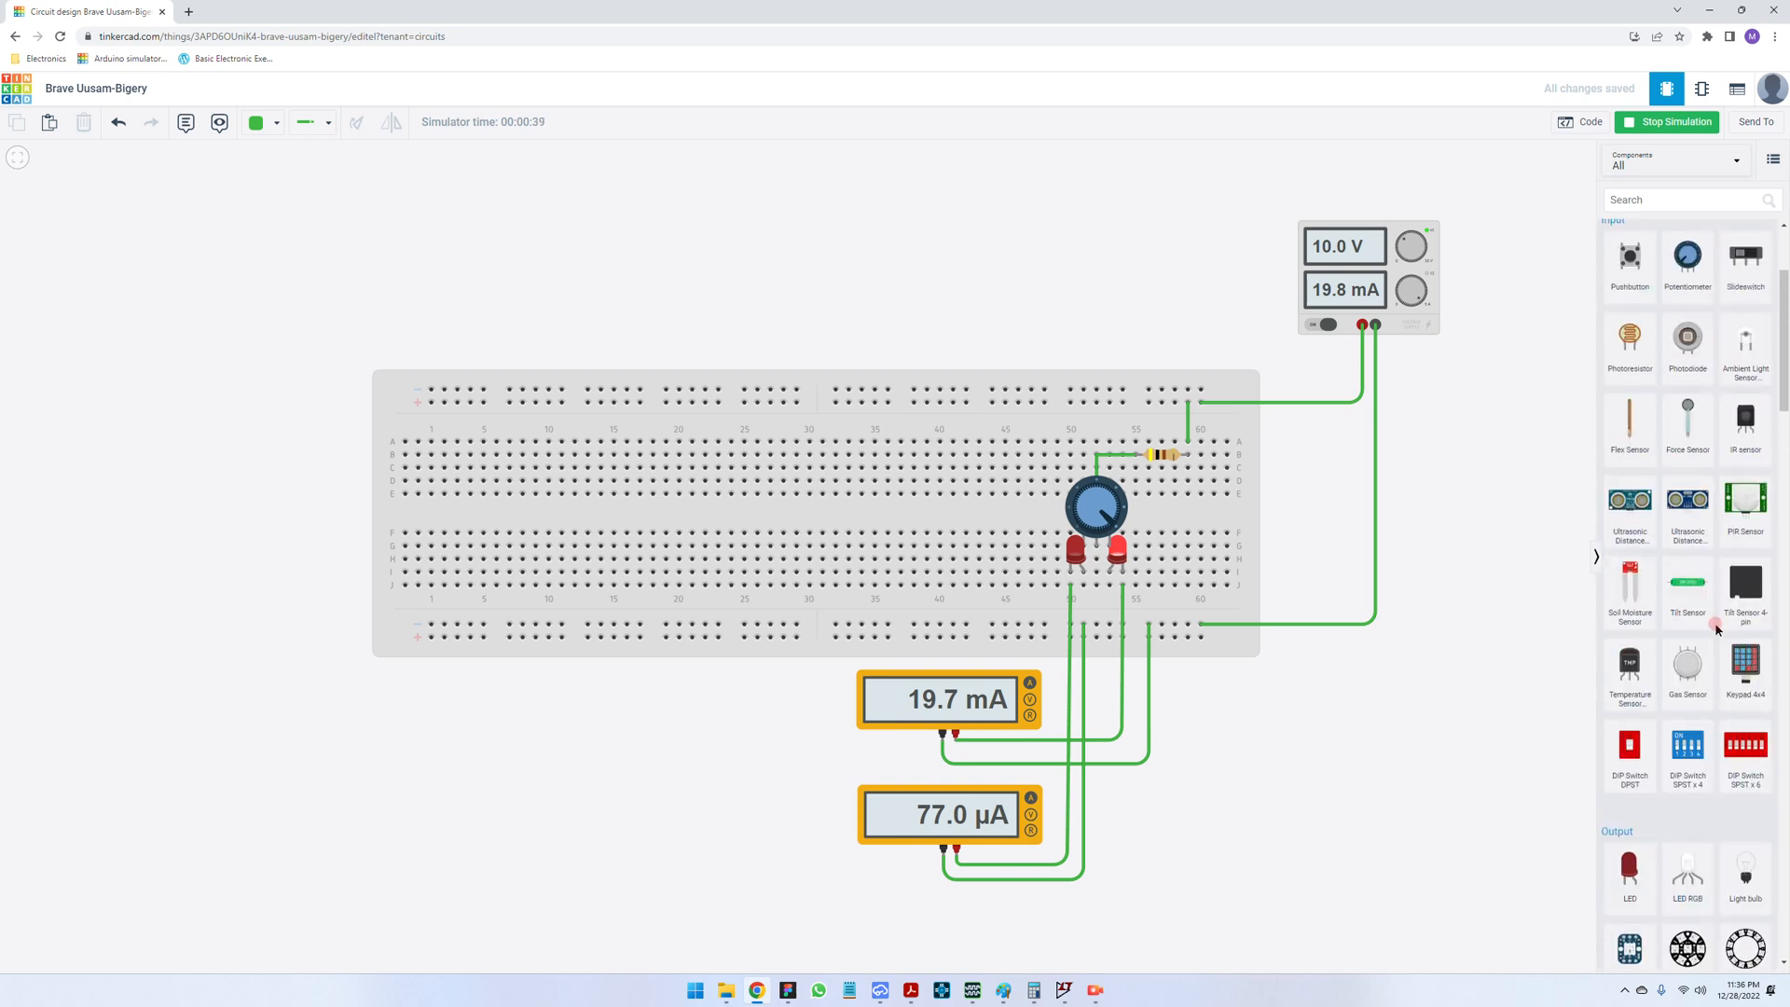
{"action": "left_click_drag", "start_coordinate": [1635, 477], "coordinate": [827, 480]}
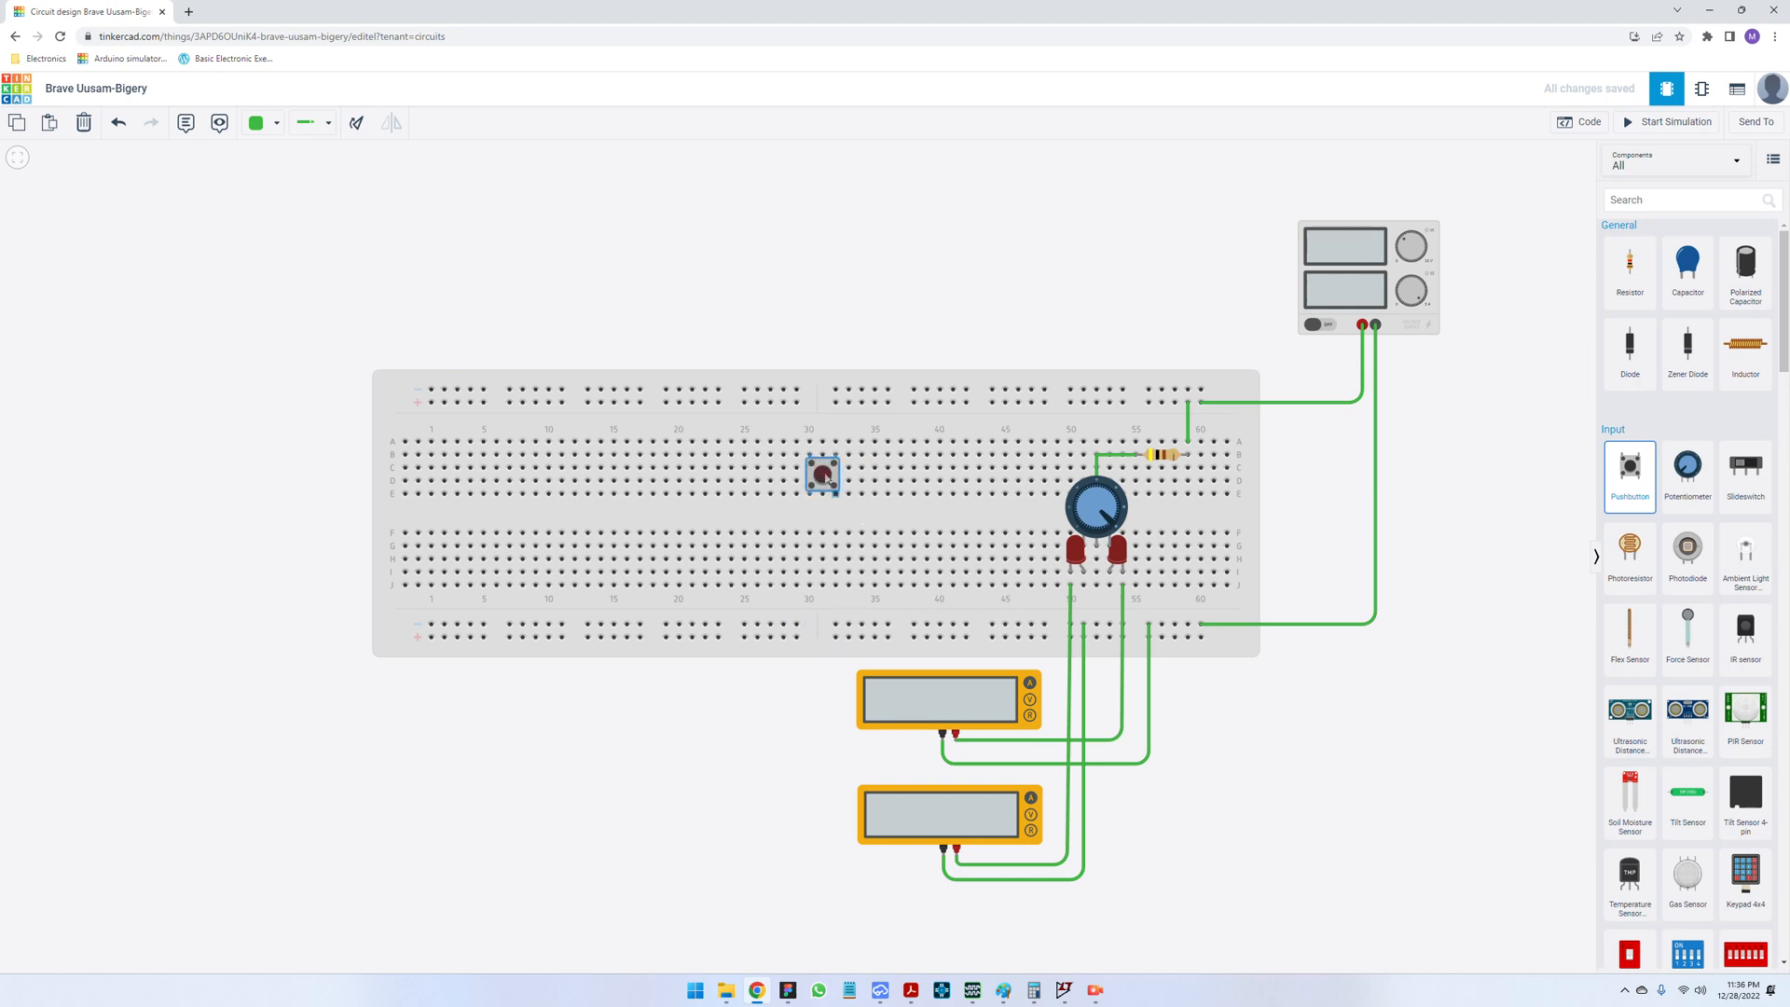
{"action": "left_click", "coordinate": [734, 831]}
- Wire row A, column 32 above the pushbutton to the upper positive rail
{"action": "scroll", "coordinate": [747, 486], "scroll_direction": "up", "scroll_amount": 2}
{"action": "scroll", "coordinate": [747, 486], "scroll_direction": "up", "scroll_amount": 2}
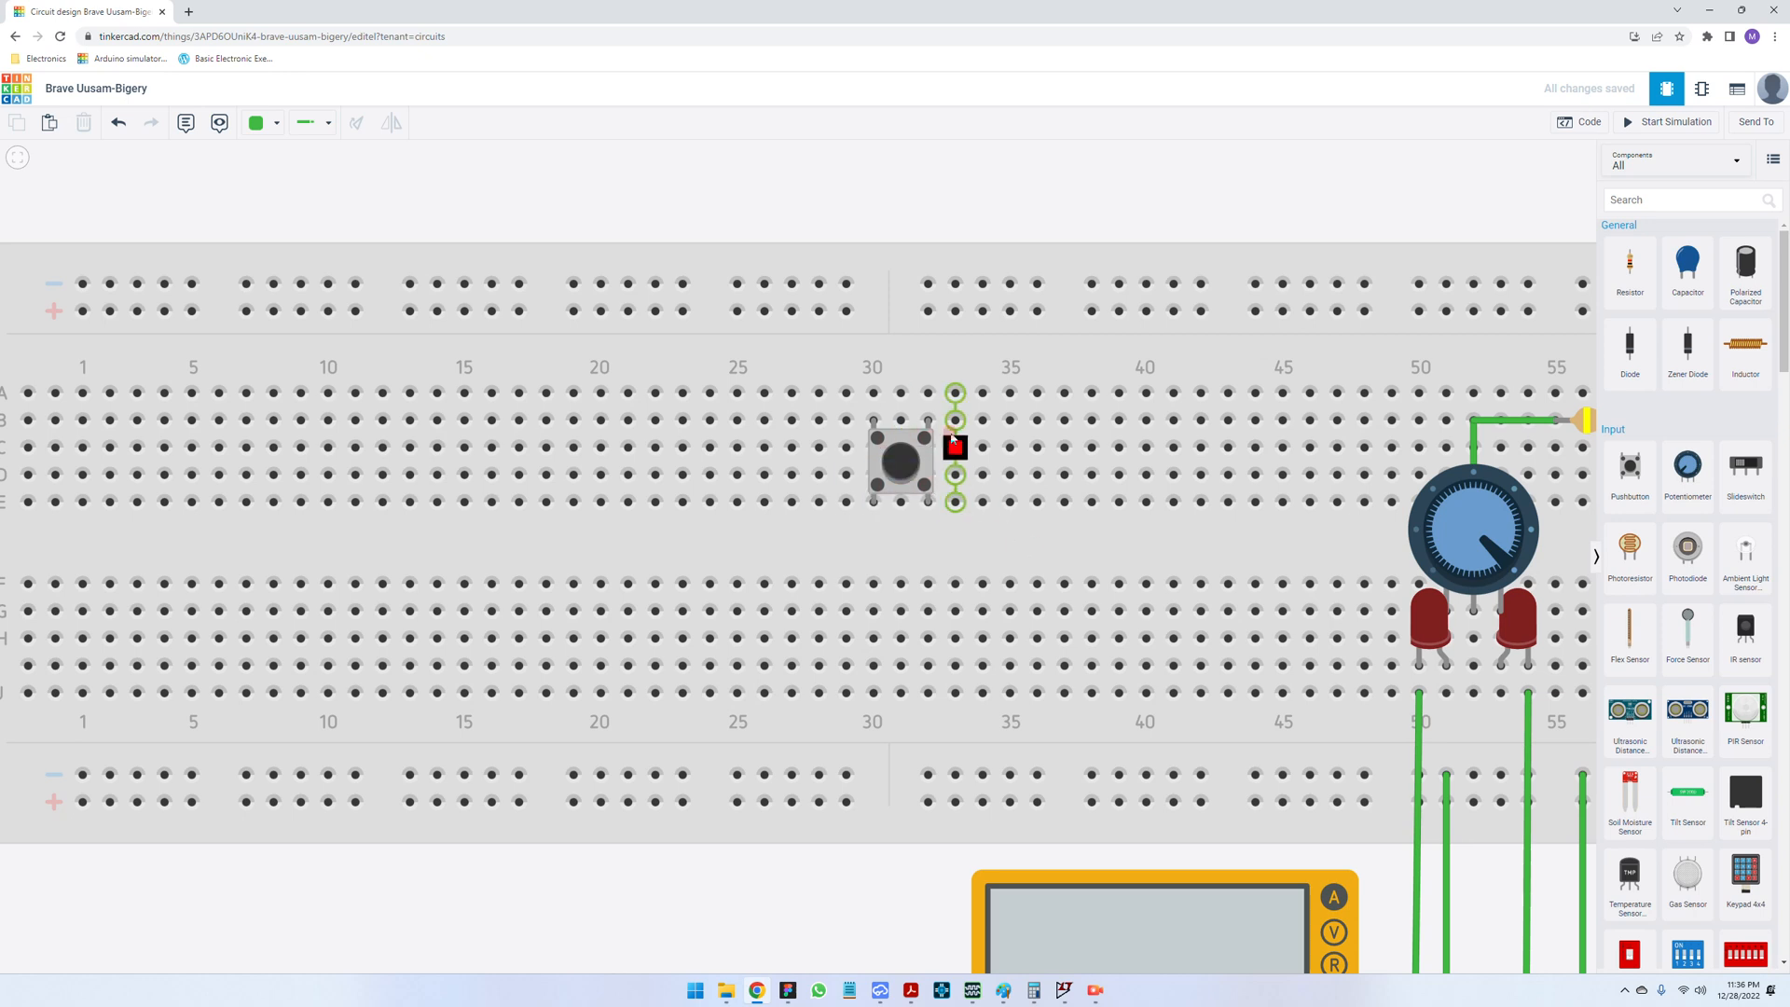
{"action": "scroll", "coordinate": [868, 463], "scroll_direction": "down", "scroll_amount": 1}
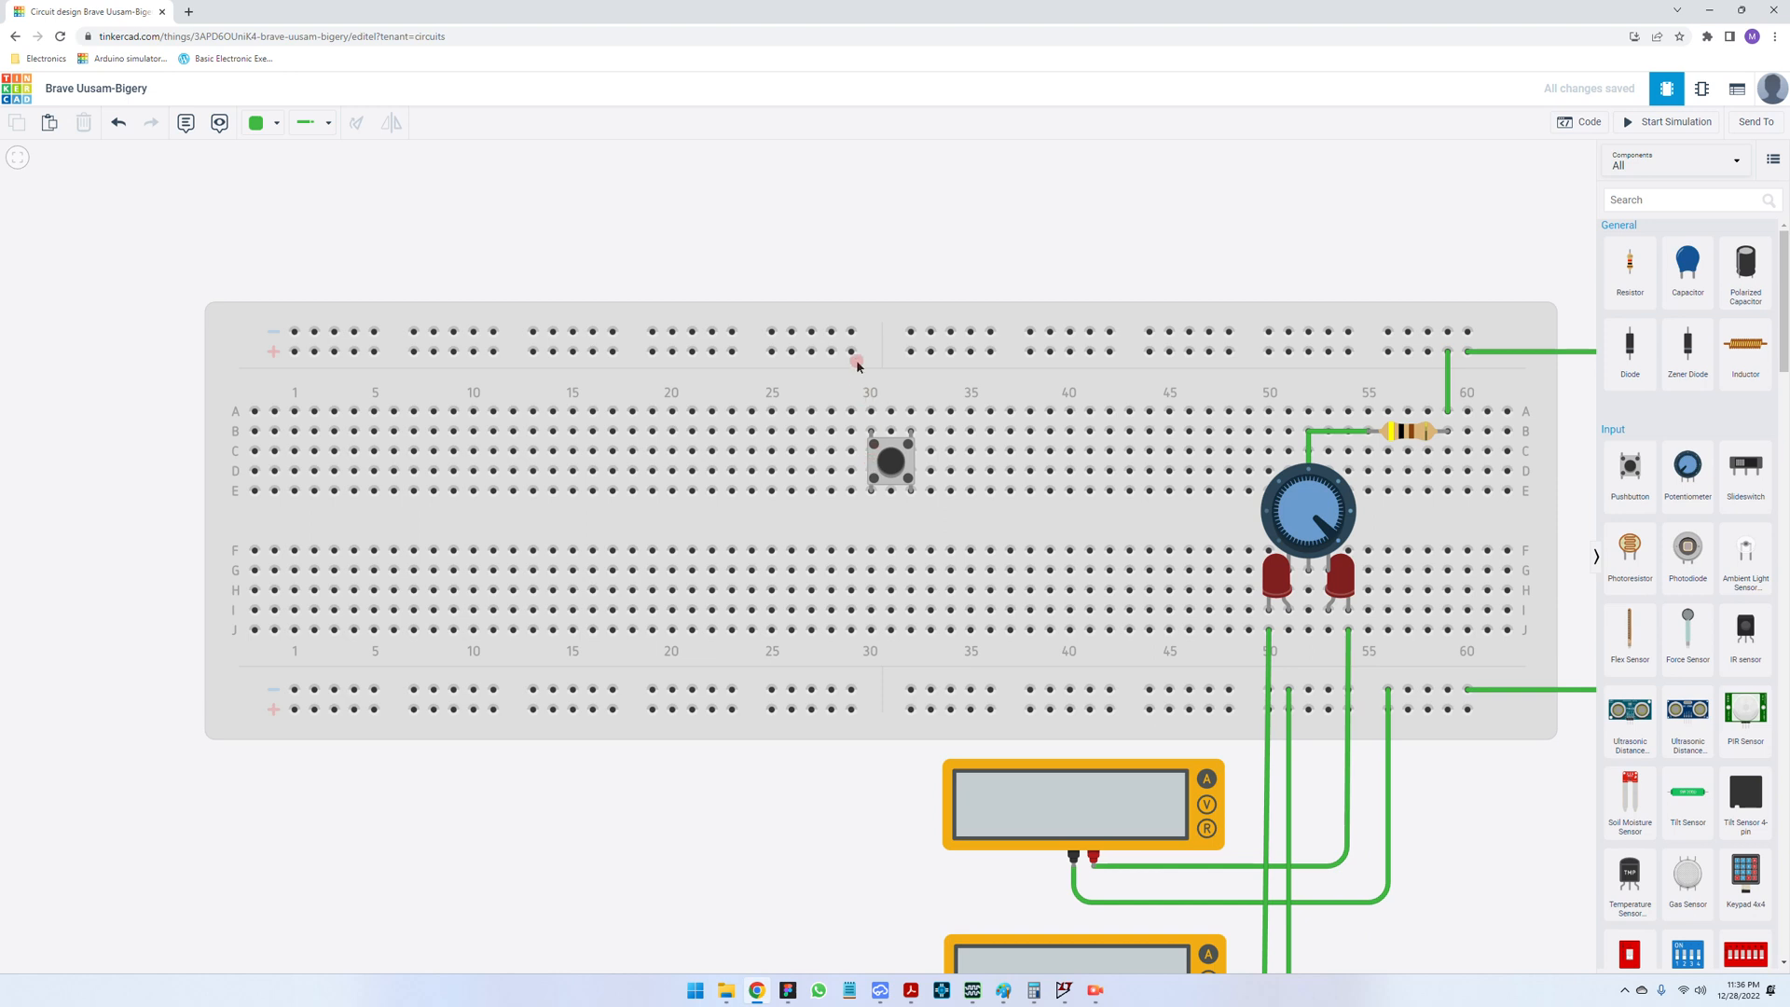
{"action": "left_click", "coordinate": [911, 411]}
{"action": "left_click", "coordinate": [911, 351]}
{"action": "left_click", "coordinate": [893, 460]}
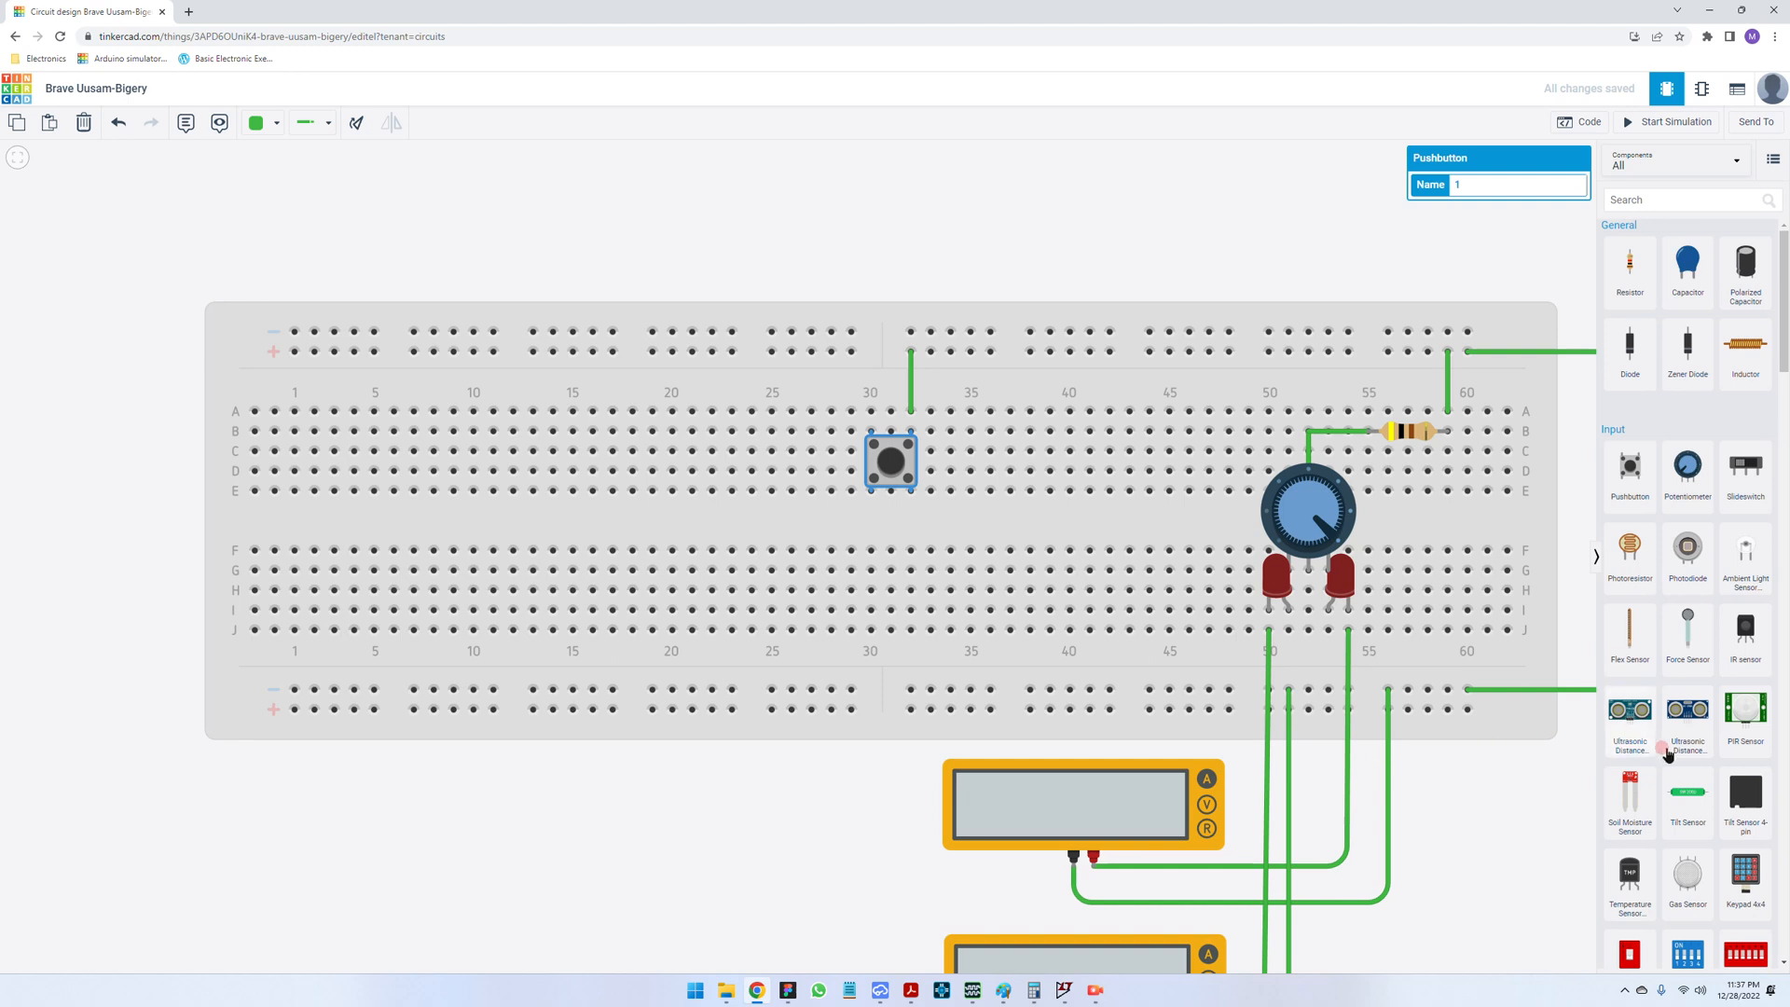
- Add a DC motor onto the breadboard beside the pushbutton, over about columns 20 to 30
{"action": "scroll", "coordinate": [1673, 834], "scroll_direction": "down", "scroll_amount": 4}
{"action": "scroll", "coordinate": [1681, 848], "scroll_direction": "down", "scroll_amount": 7}
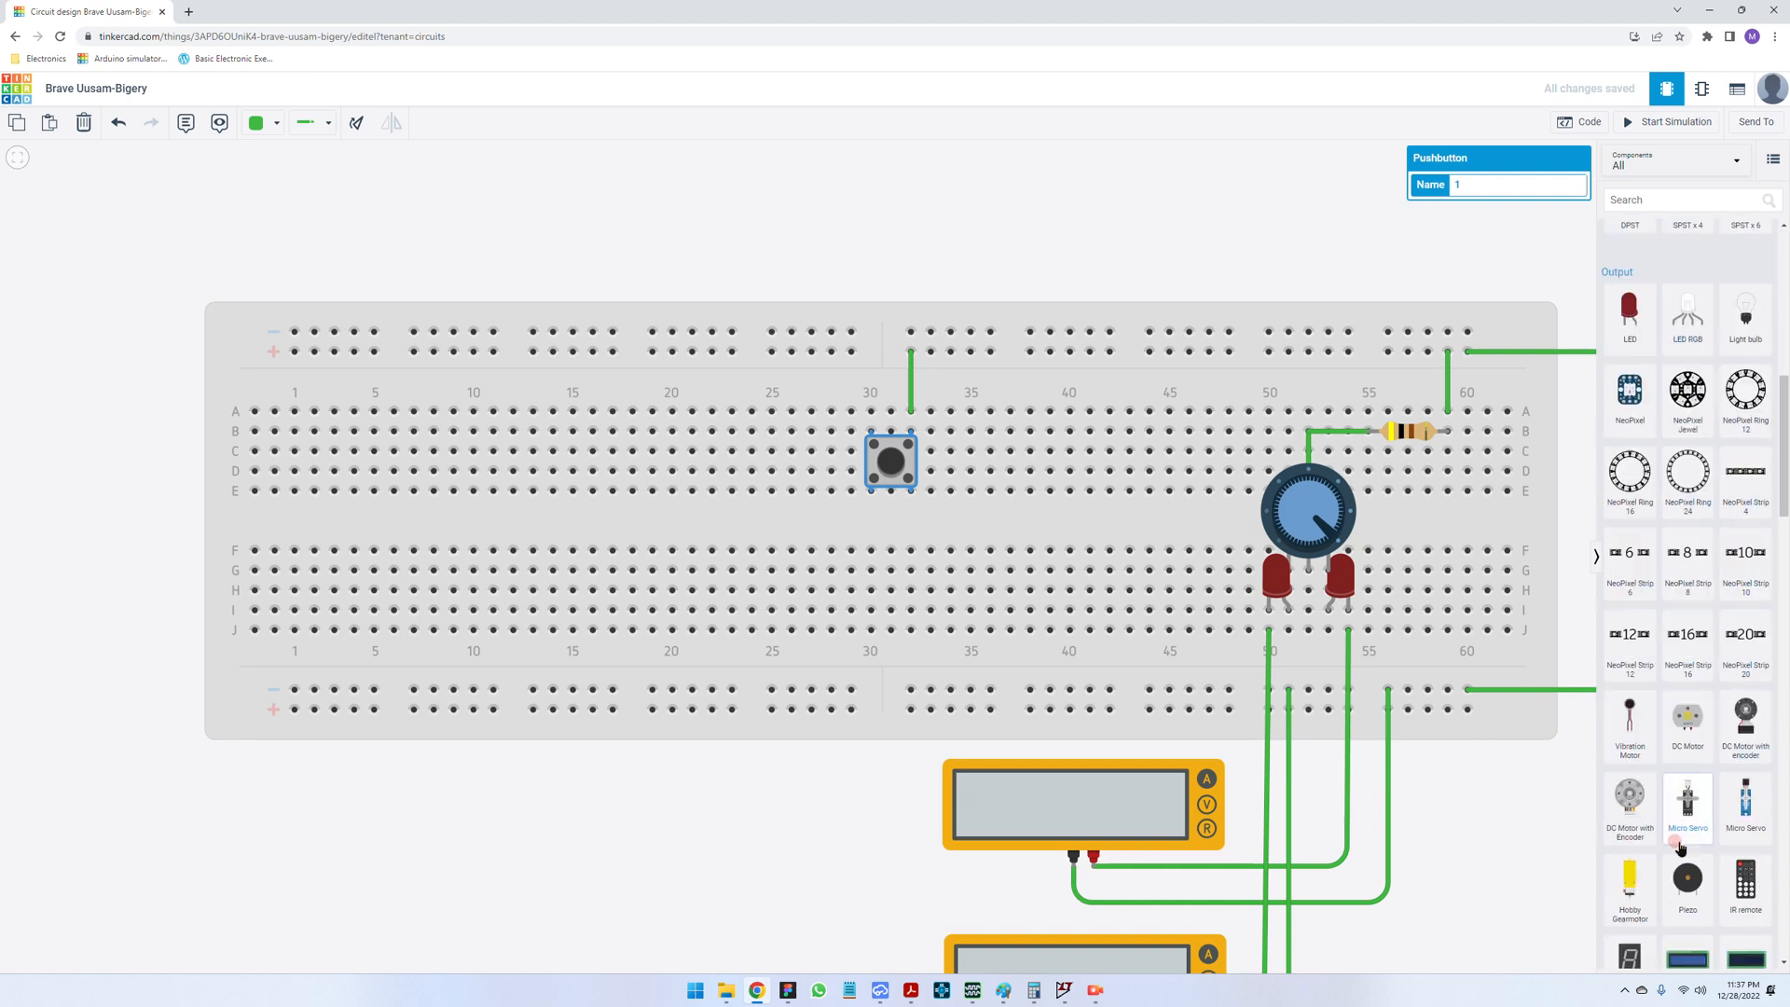
{"action": "left_click_drag", "start_coordinate": [1652, 525], "coordinate": [774, 613]}
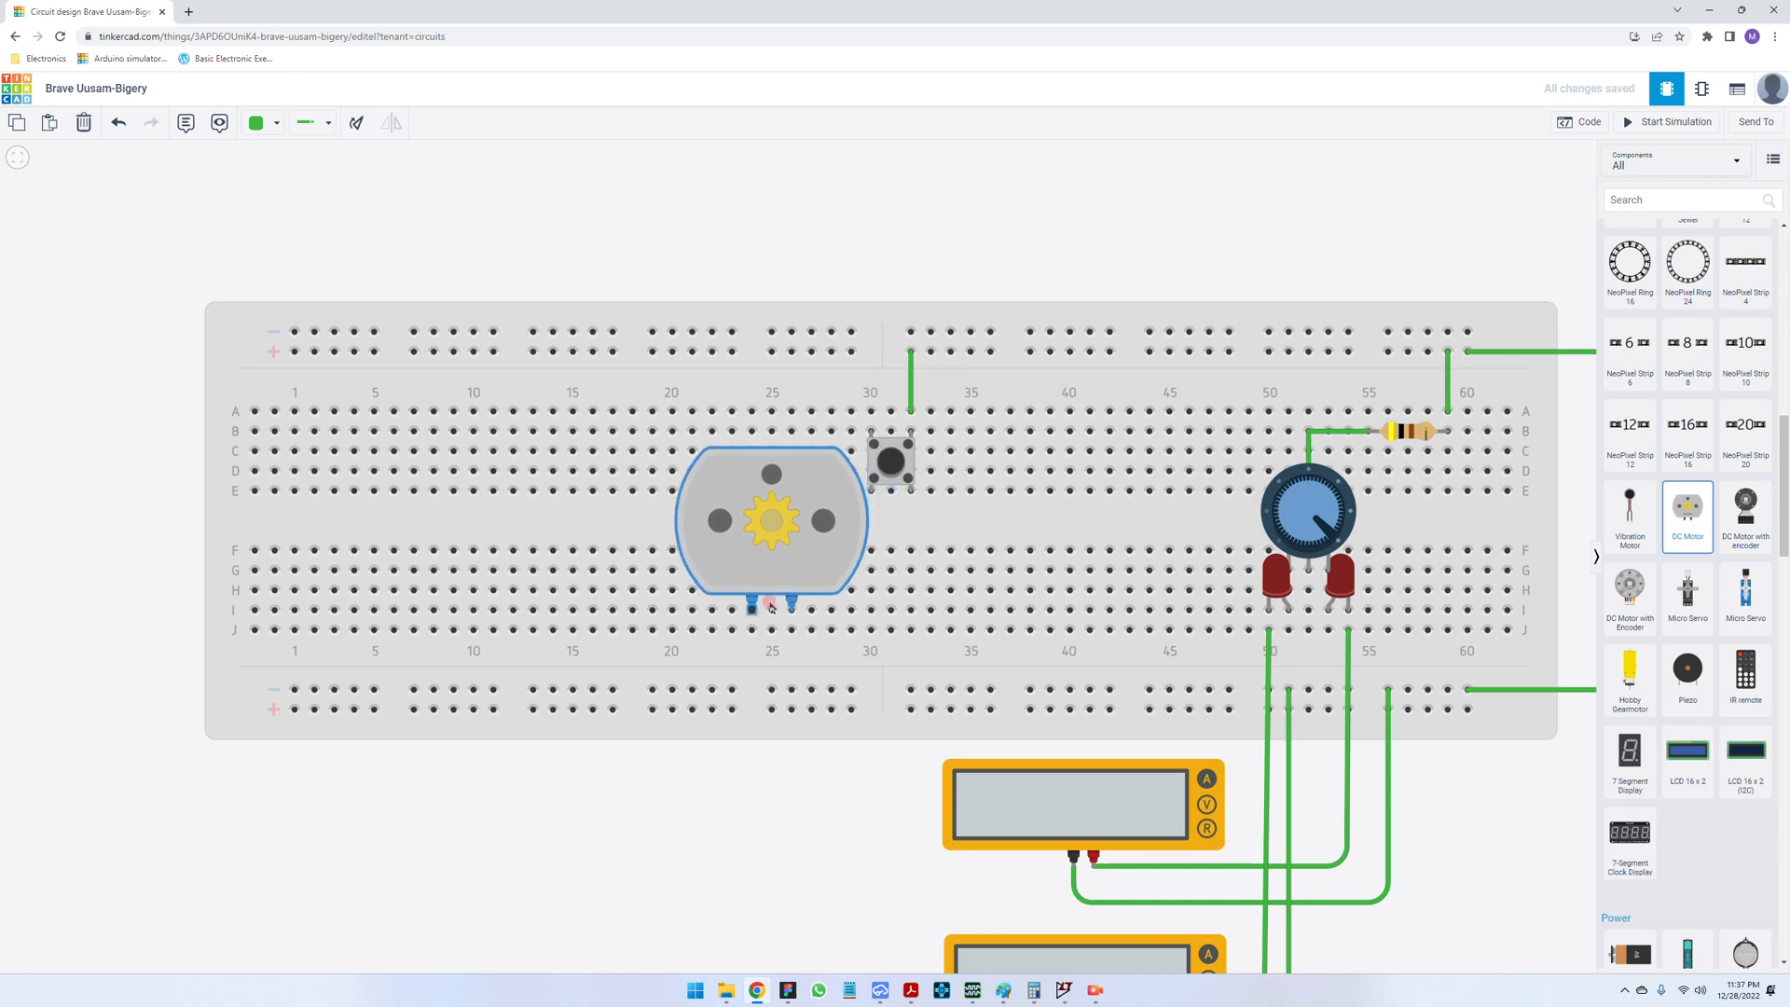
{"action": "left_click", "coordinate": [678, 757]}
- Rotate the DC motor so its terminals point toward the higher-numbered columns, and move it so they sit at G30 and I30
{"action": "left_click", "coordinate": [778, 519]}
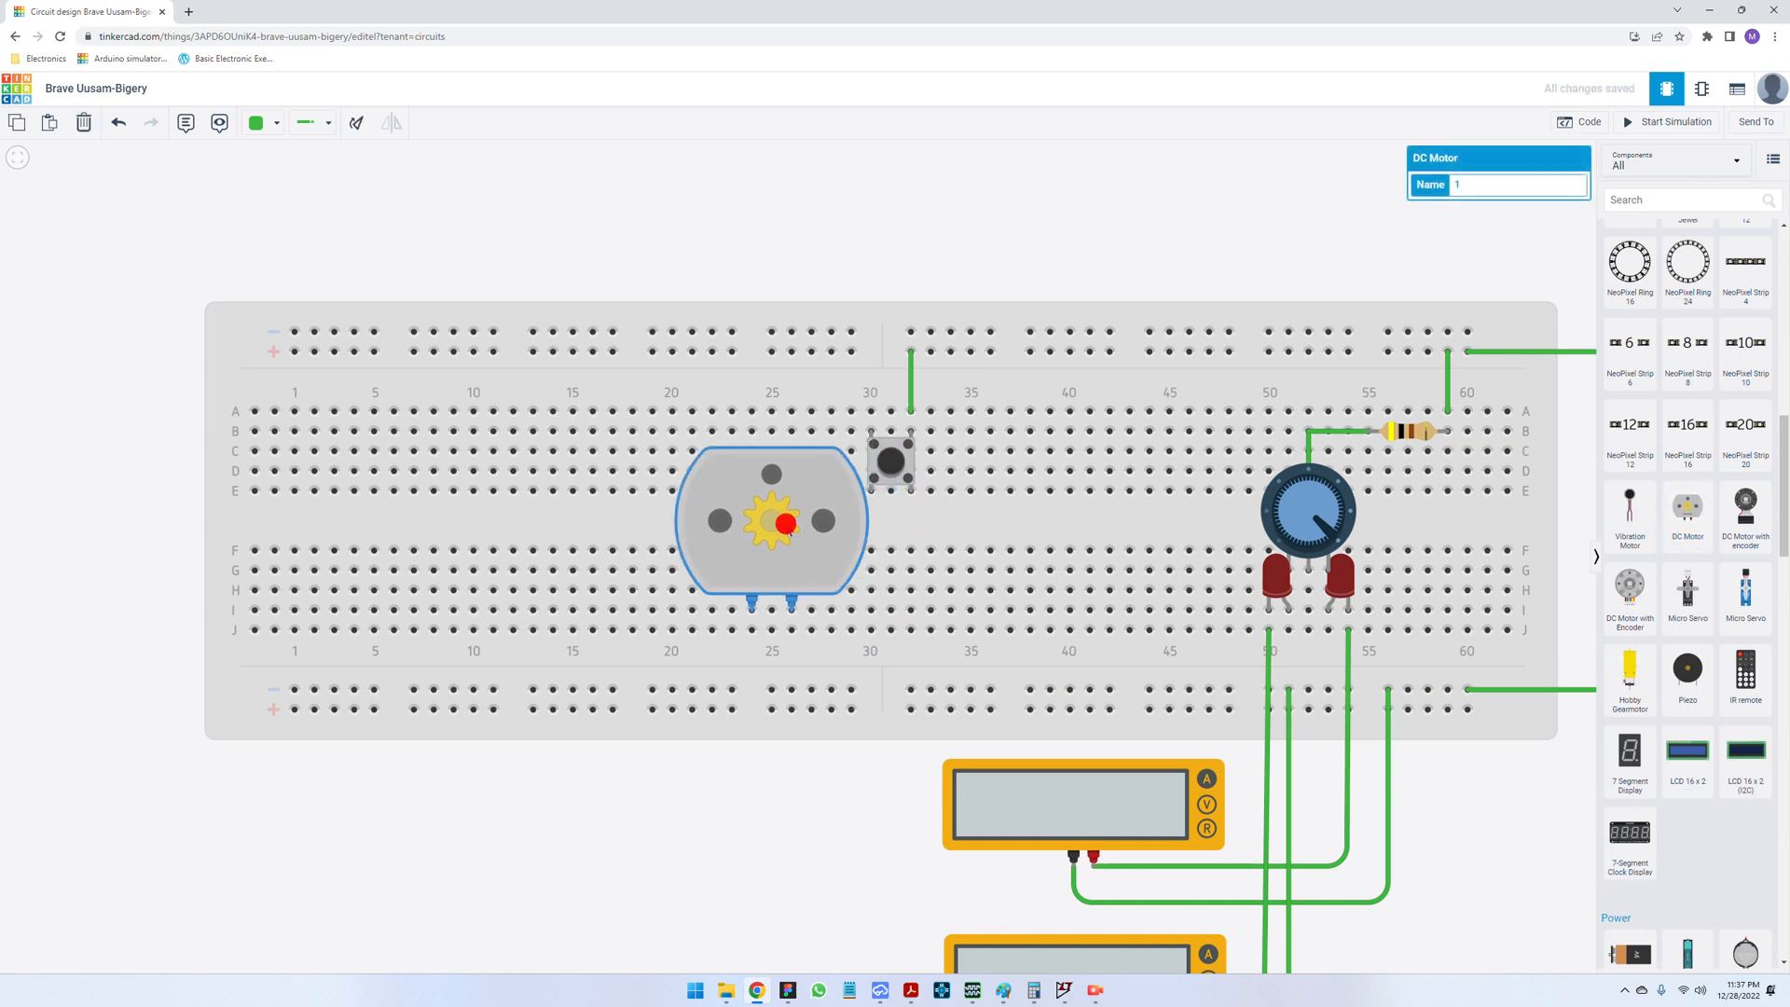
{"action": "left_click", "coordinate": [353, 123]}
{"action": "left_click", "coordinate": [353, 123]}
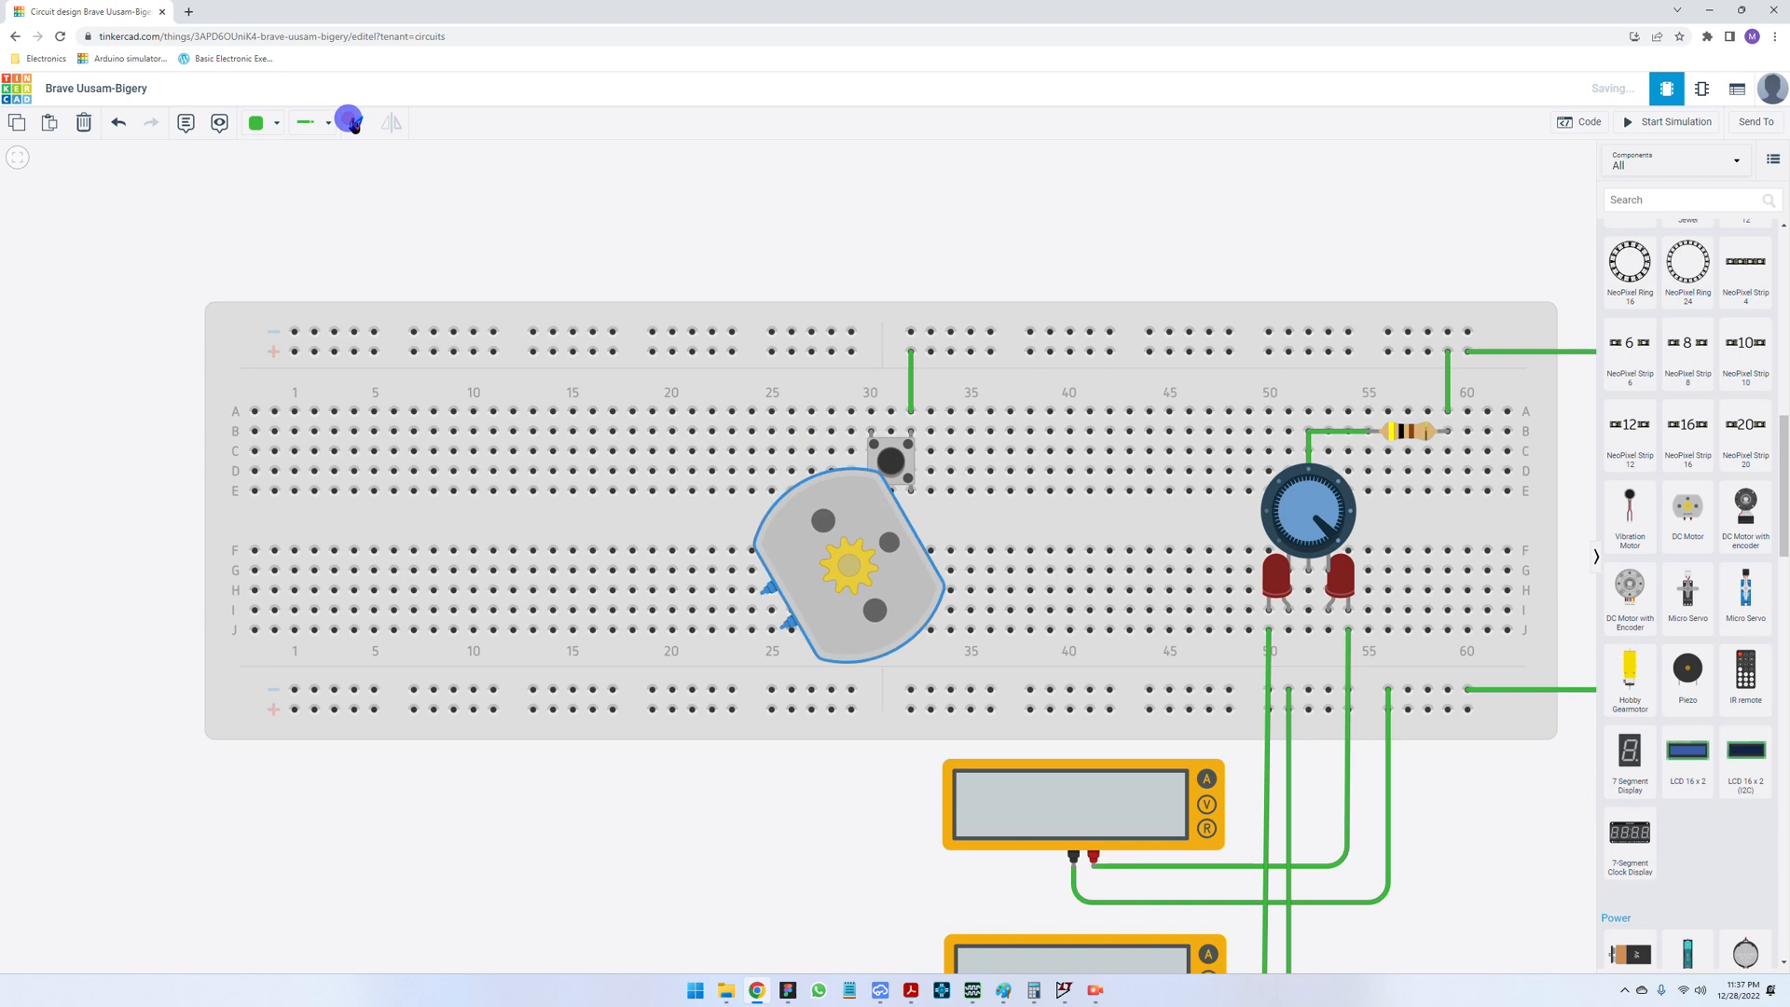
{"action": "left_click", "coordinate": [353, 122]}
{"action": "left_click", "coordinate": [352, 122]}
{"action": "left_click", "coordinate": [352, 122]}
{"action": "left_click", "coordinate": [352, 122]}
{"action": "left_click", "coordinate": [353, 122]}
{"action": "left_click", "coordinate": [354, 123]}
{"action": "left_click", "coordinate": [353, 123]}
{"action": "left_click", "coordinate": [356, 123]}
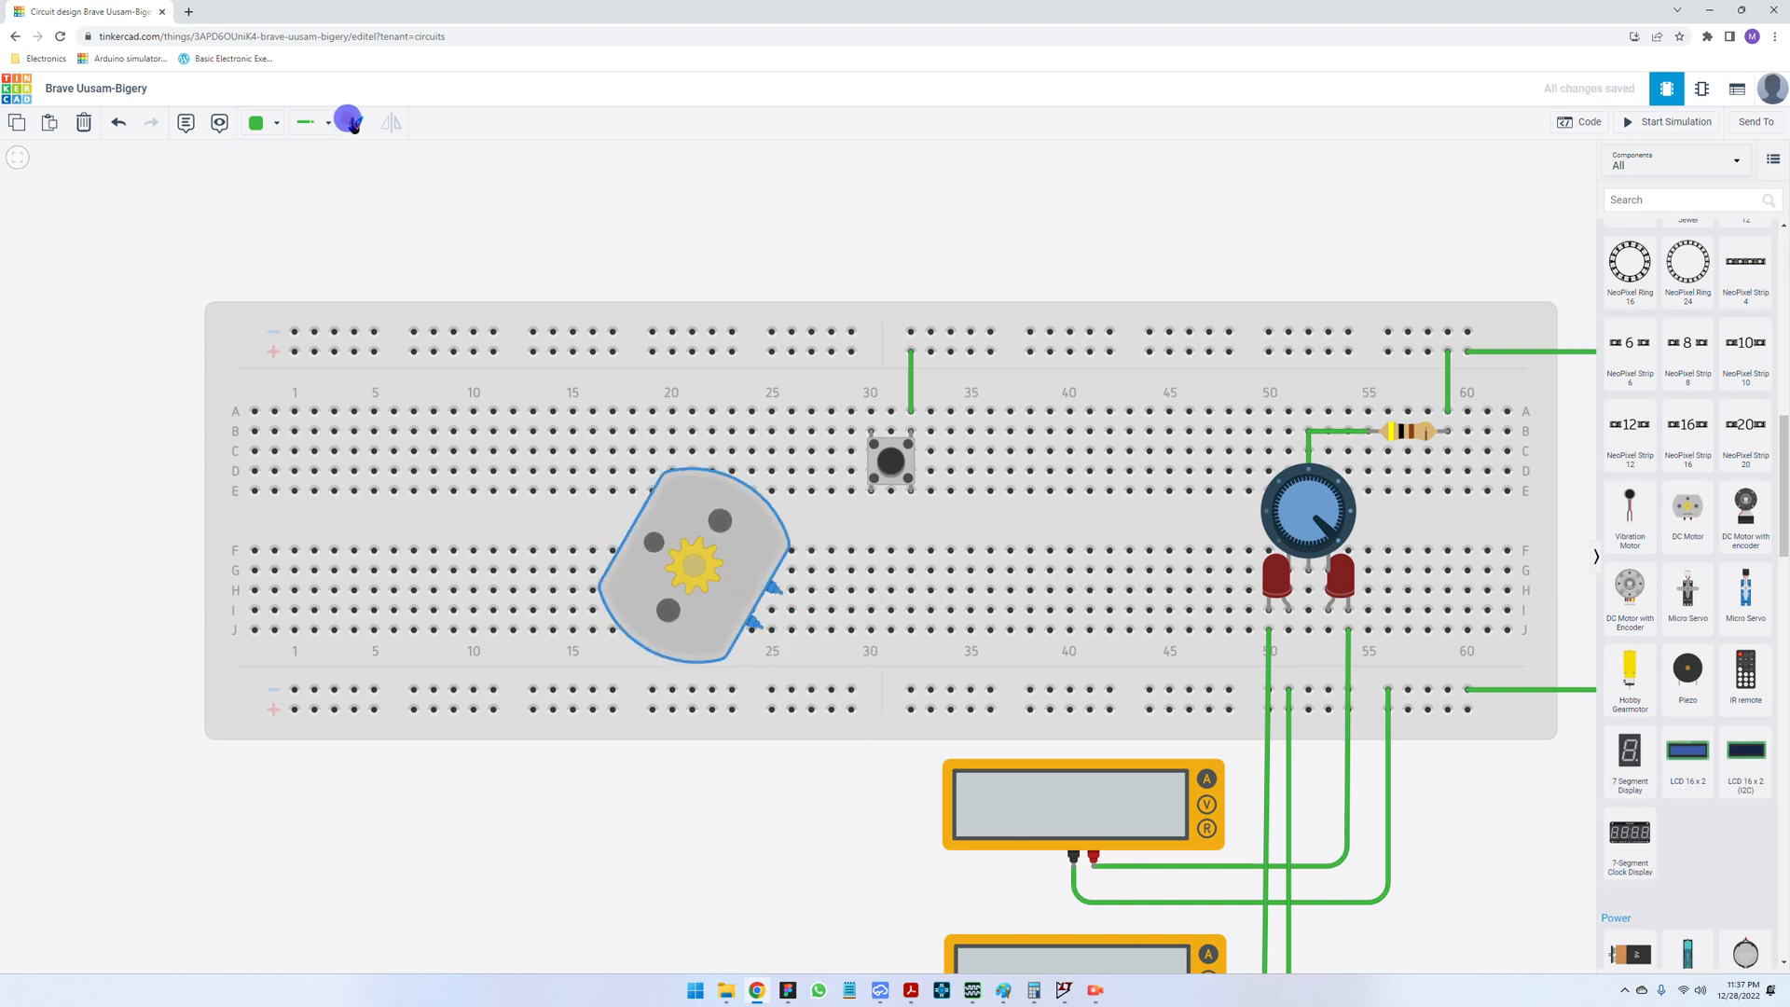
{"action": "left_click", "coordinate": [361, 124]}
{"action": "left_click", "coordinate": [360, 123]}
{"action": "left_click", "coordinate": [360, 124]}
{"action": "left_click", "coordinate": [359, 123]}
{"action": "left_click", "coordinate": [360, 123]}
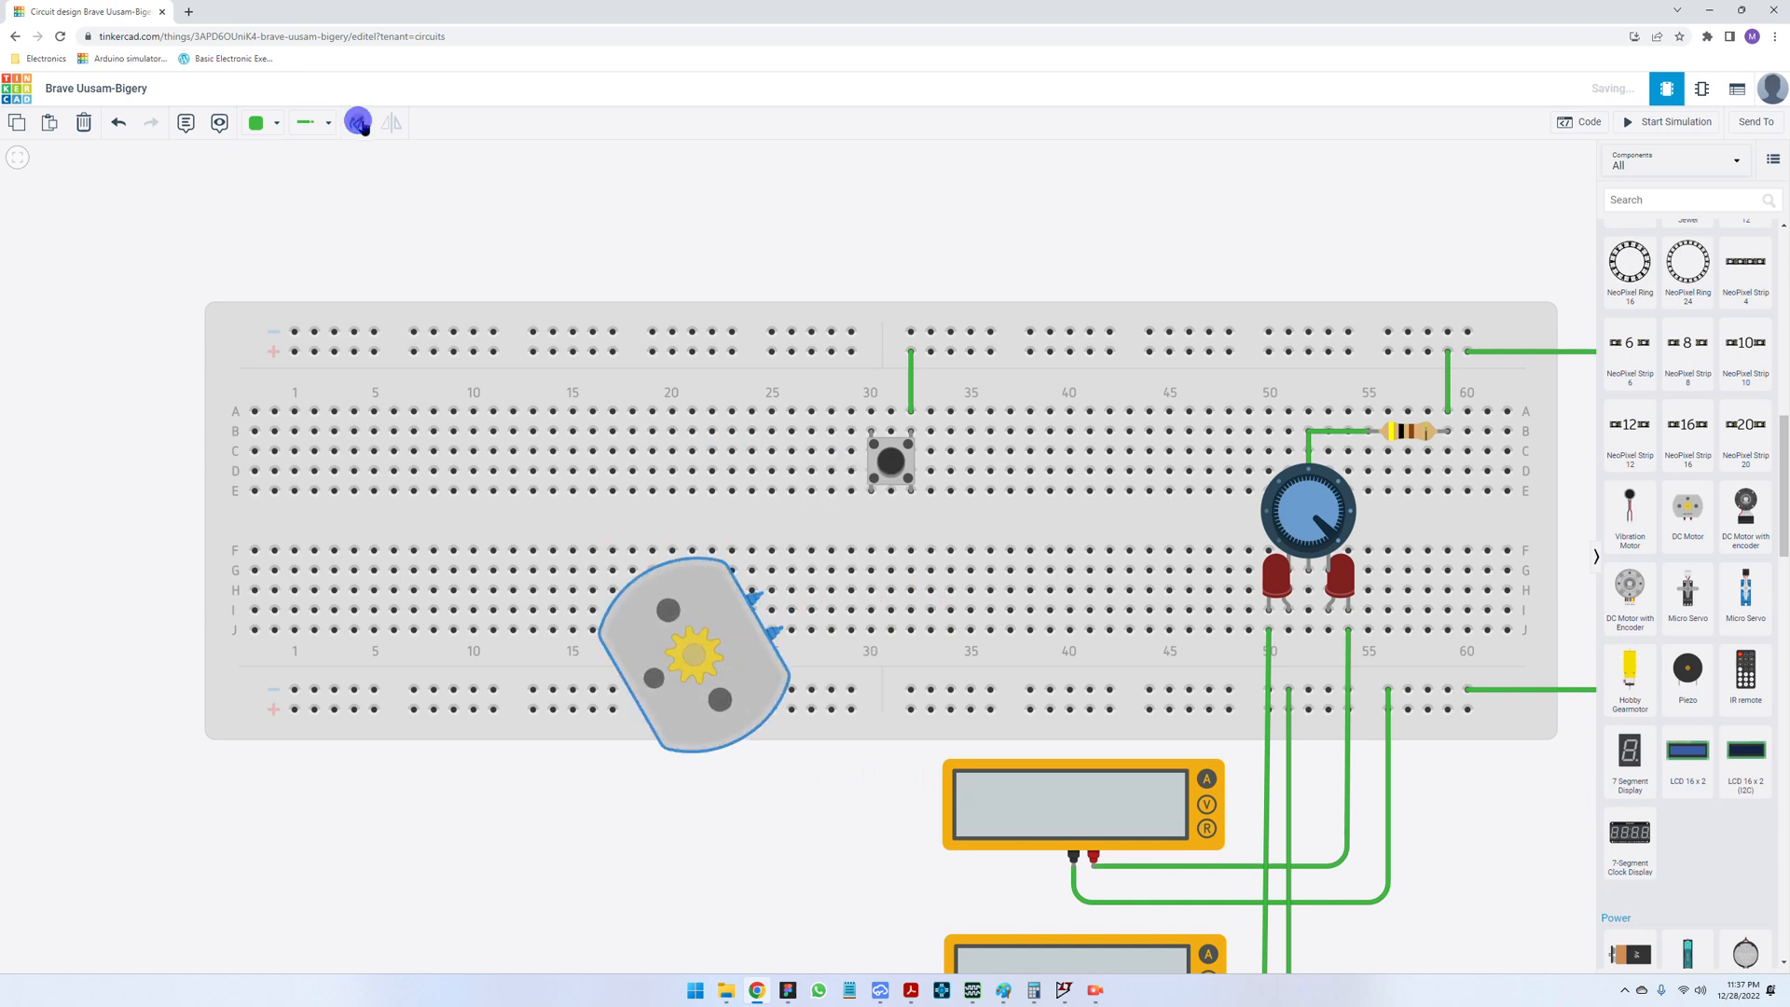
{"action": "left_click", "coordinate": [360, 123]}
{"action": "left_click_drag", "start_coordinate": [724, 620], "coordinate": [831, 597]}
- Wire the pushbutton's column 30 in row E across the centre gap to row F, column 30
{"action": "left_click", "coordinate": [871, 590]}
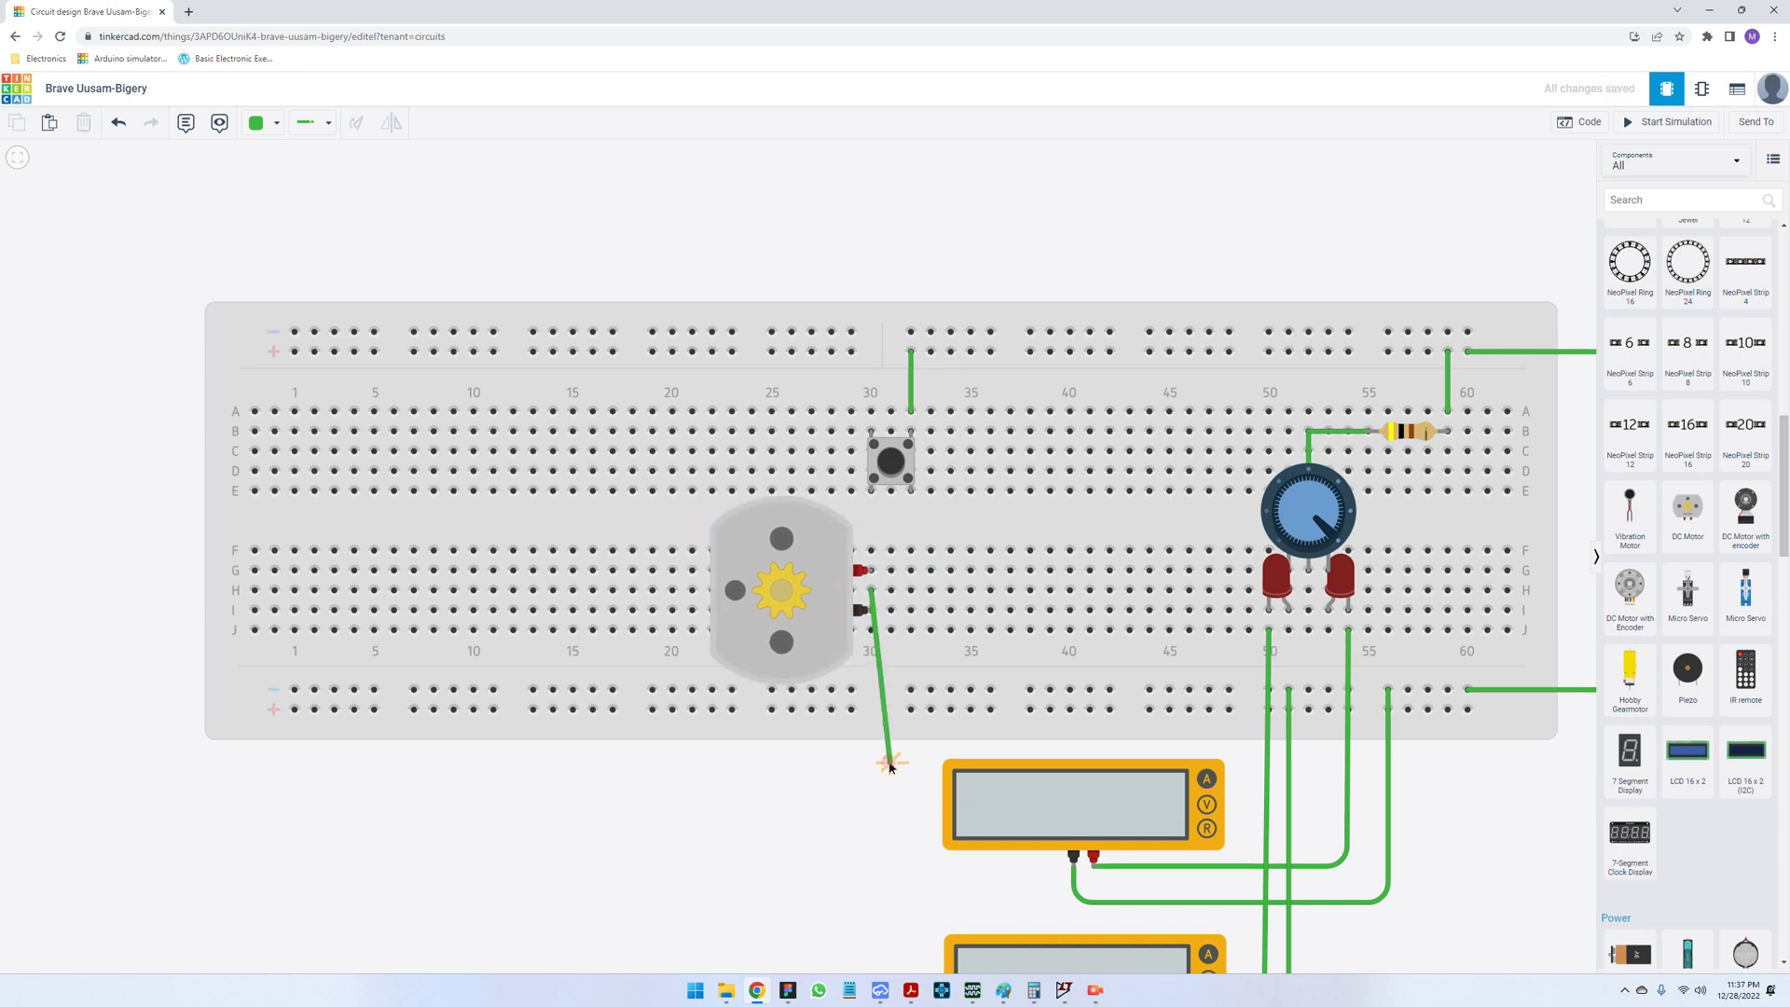
{"action": "key", "text": "Escape"}
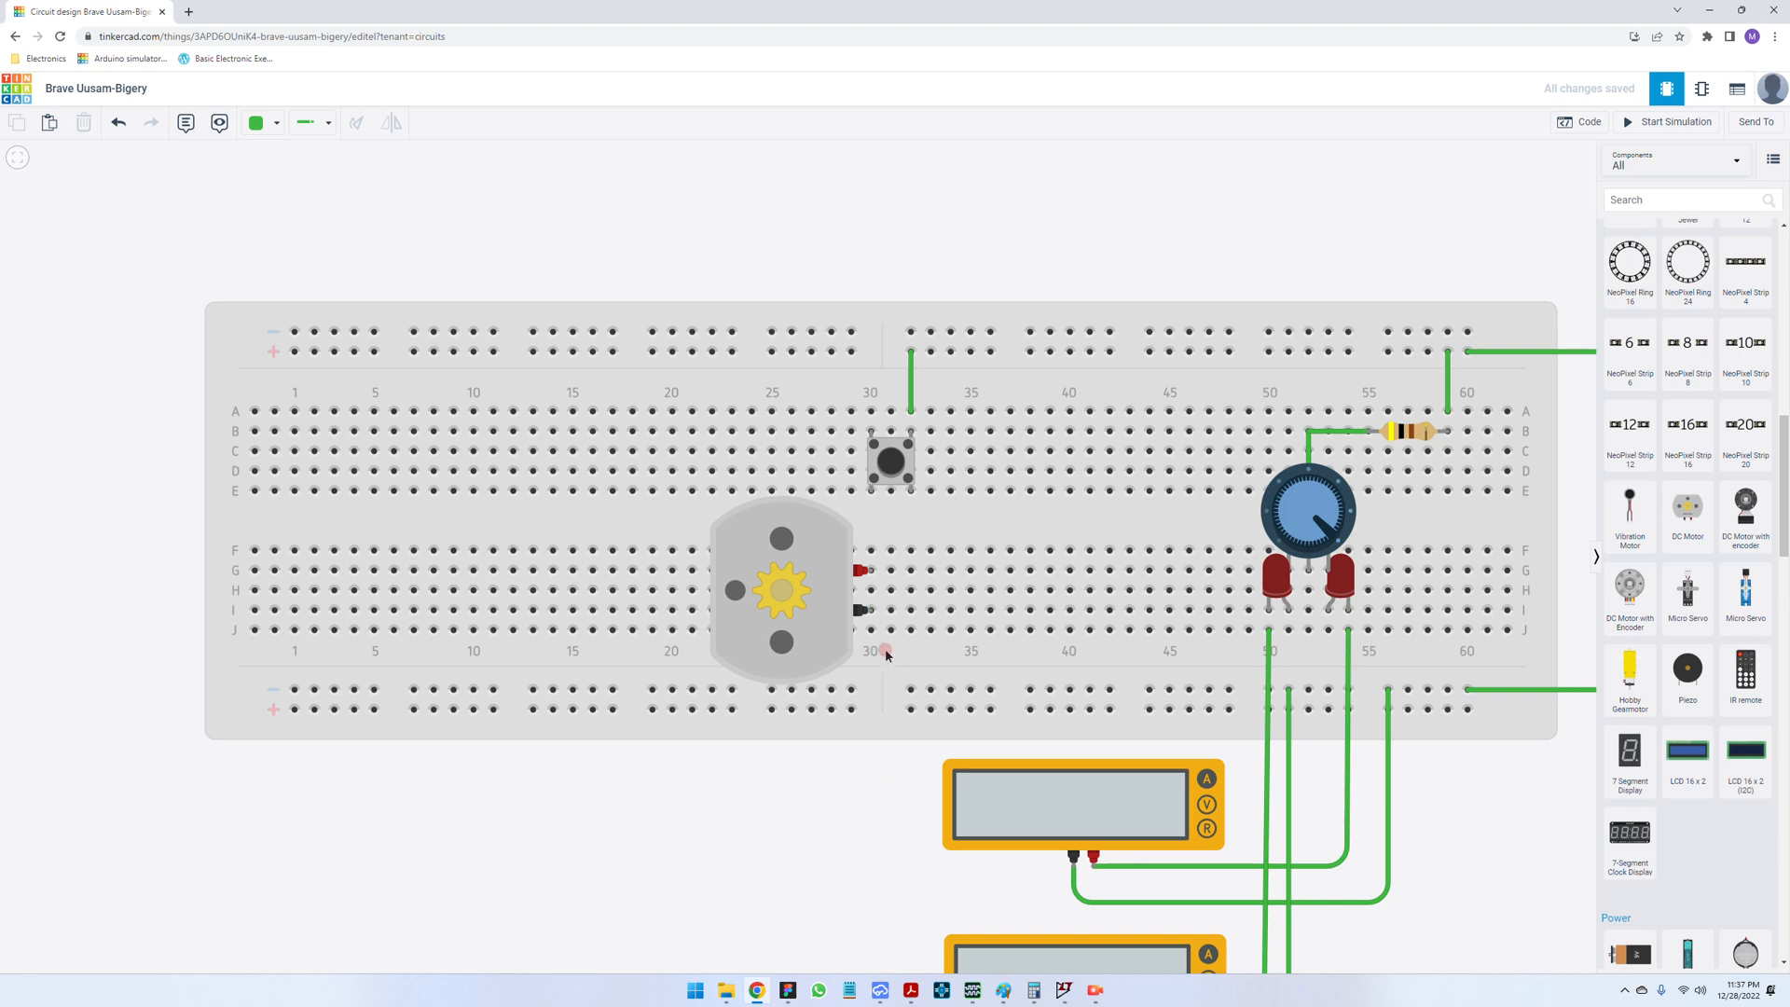
{"action": "left_click", "coordinate": [872, 552]}
{"action": "left_click", "coordinate": [871, 489]}
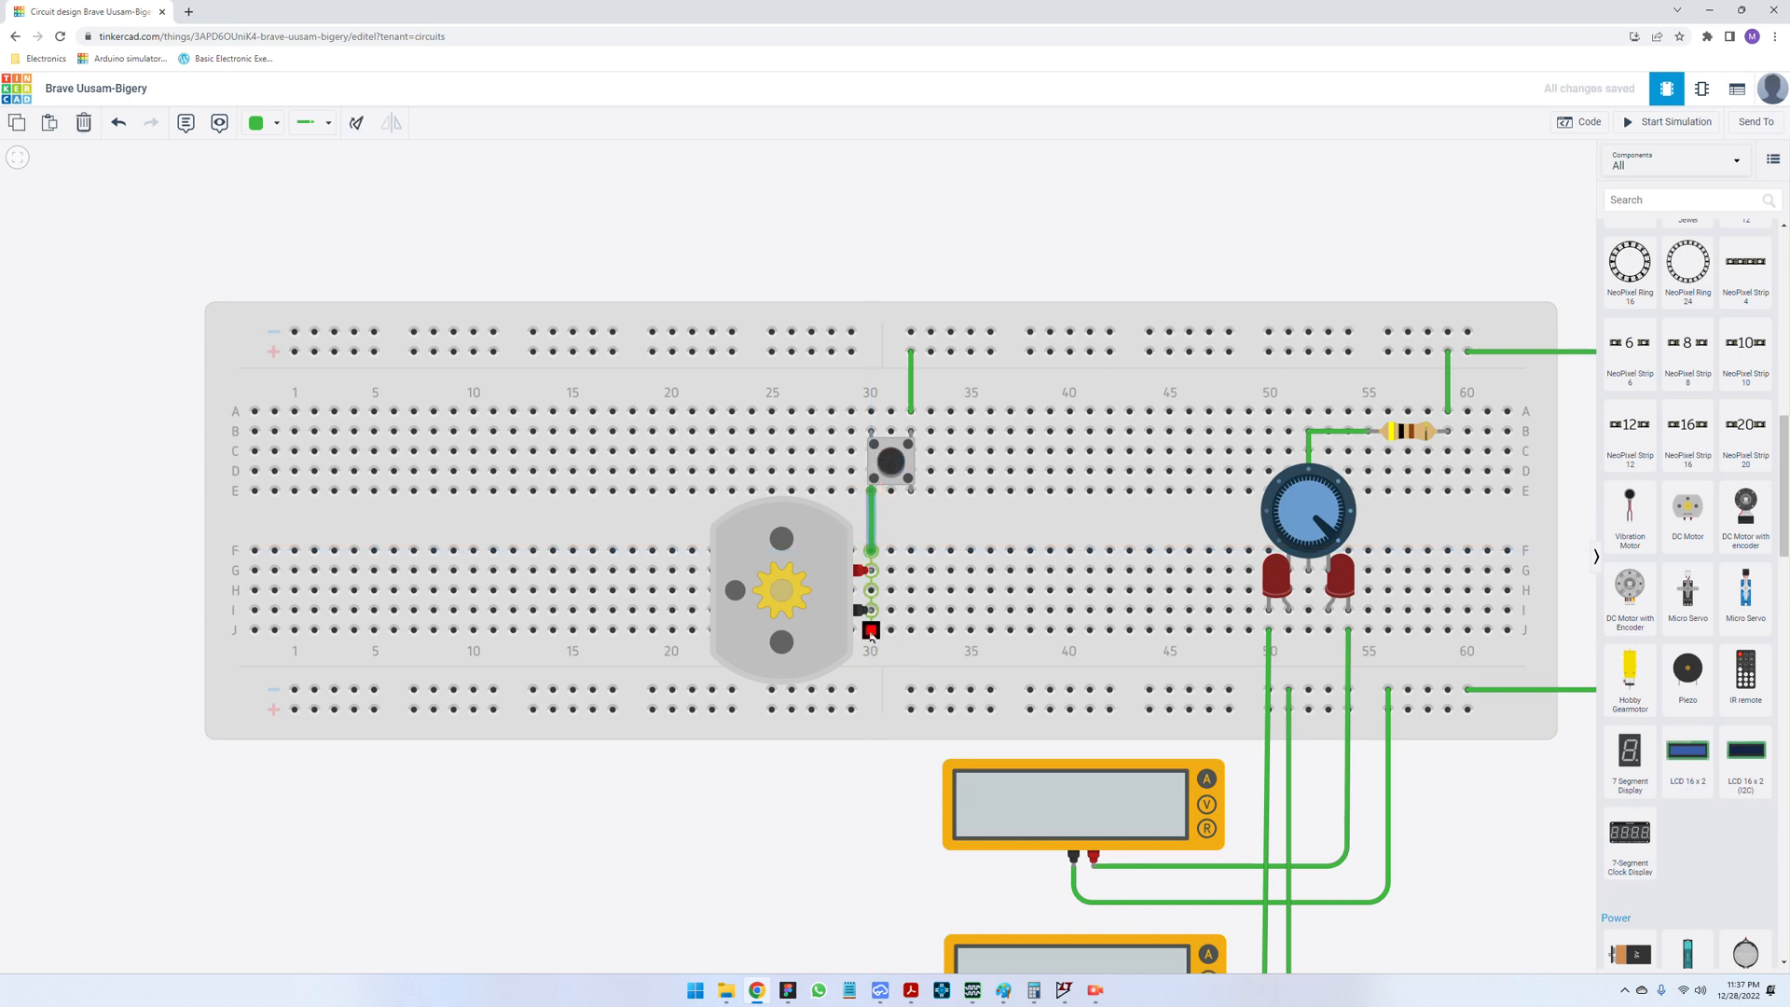
- Wire row J, column 30 to the lower negative rail at about column 32 and align the wire's bend
{"action": "left_click", "coordinate": [871, 630]}
{"action": "left_click", "coordinate": [873, 690]}
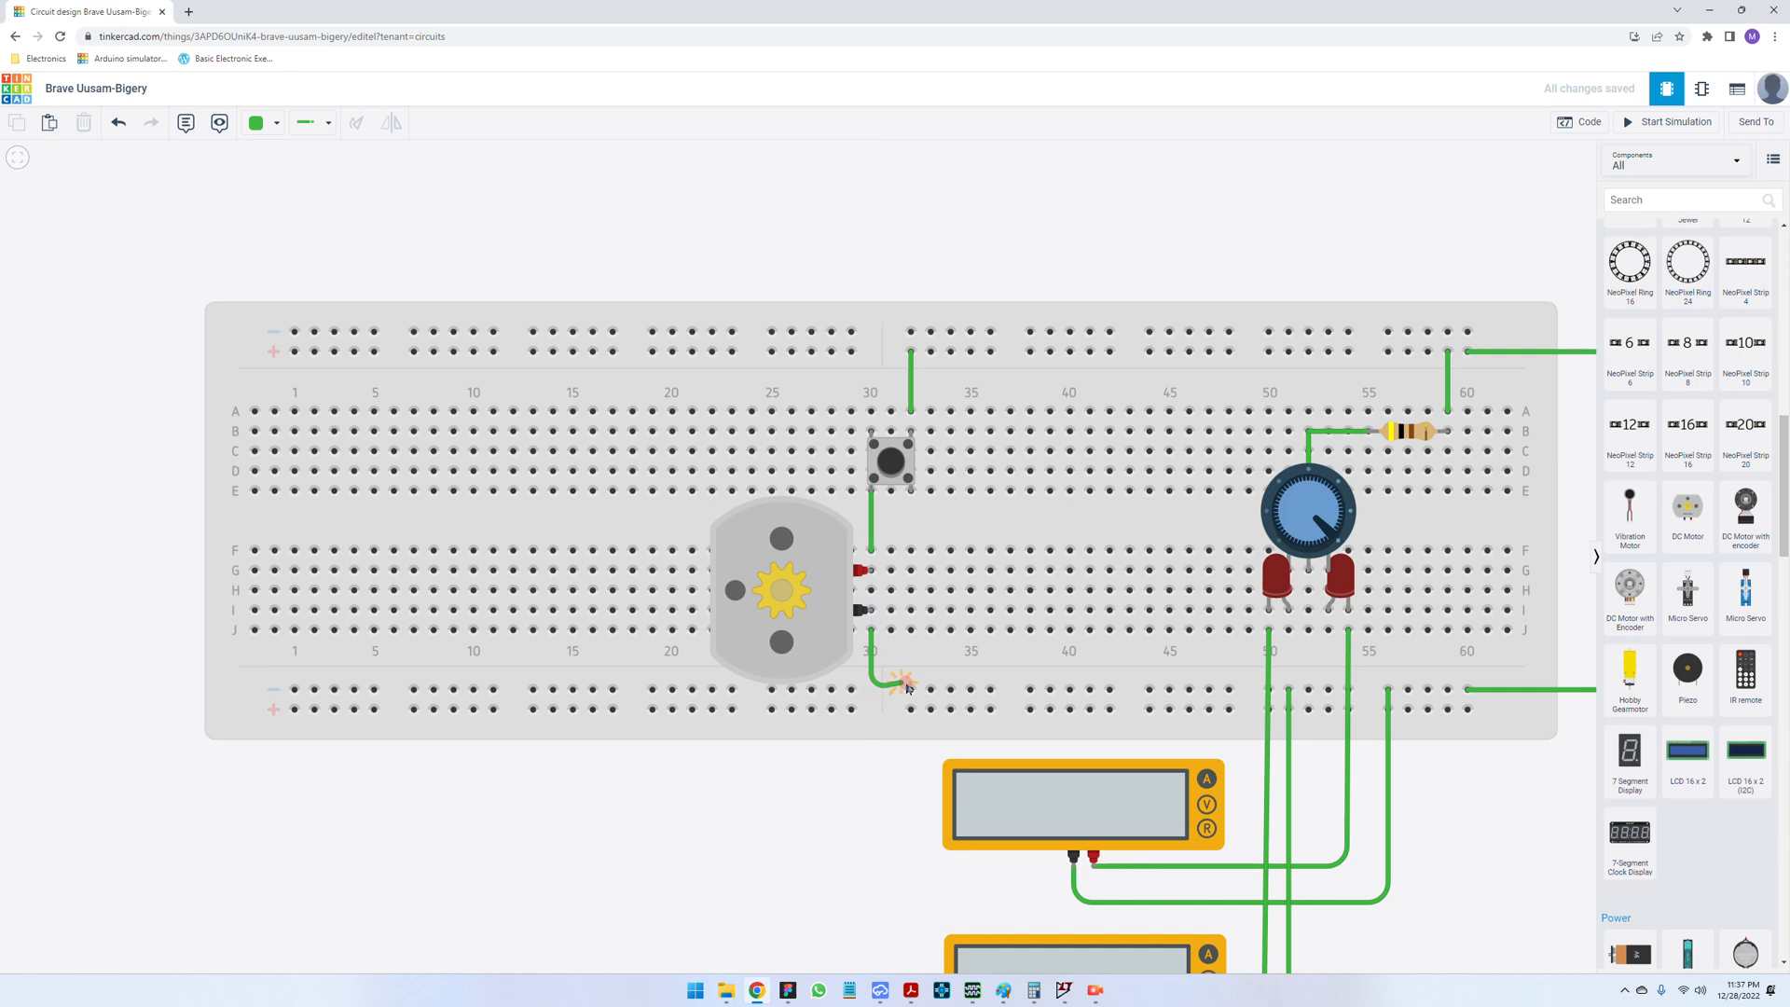
{"action": "left_click", "coordinate": [911, 690]}
{"action": "left_click_drag", "start_coordinate": [874, 686], "coordinate": [874, 689]}
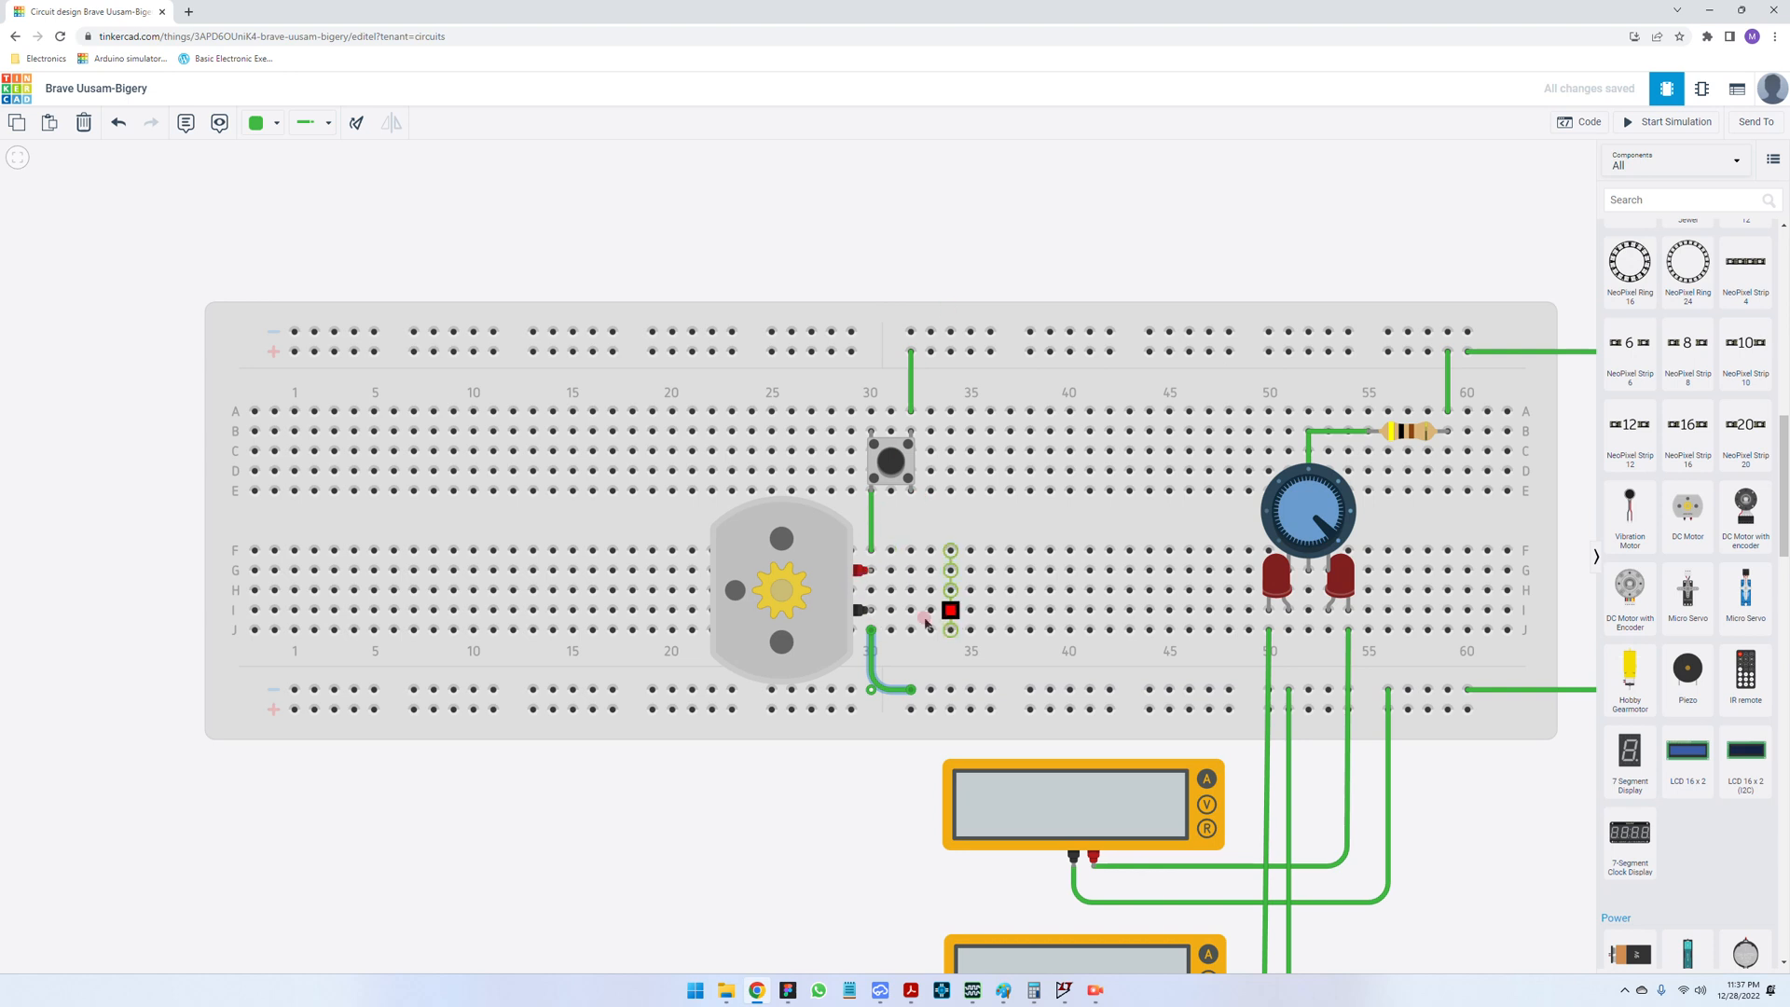
- Delete the column 30 wires linking the DC motor to the pushbutton and to the lower negative rail
{"action": "left_click", "coordinate": [869, 538]}
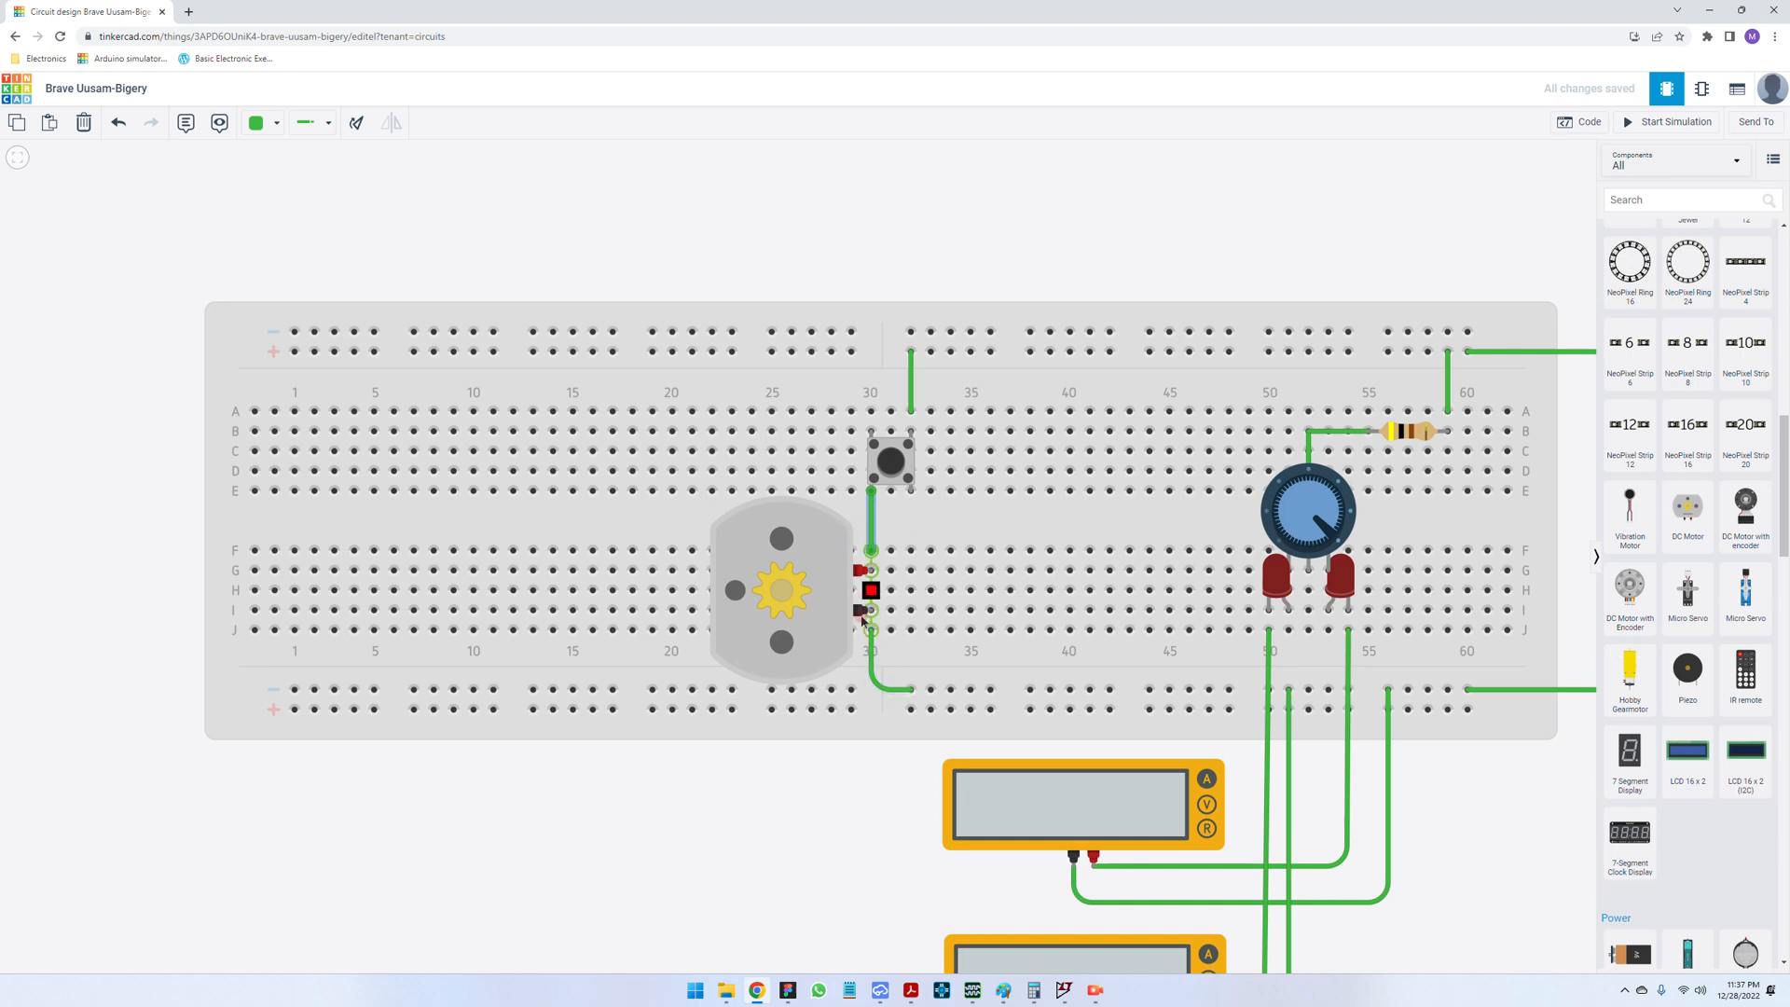
{"action": "key", "text": "Delete"}
{"action": "left_click", "coordinate": [874, 658]}
{"action": "key", "text": "Delete"}
- Rotate the DC motor so its terminals point toward row A, and move it so they sit at G35 and G37
{"action": "left_click", "coordinate": [830, 615]}
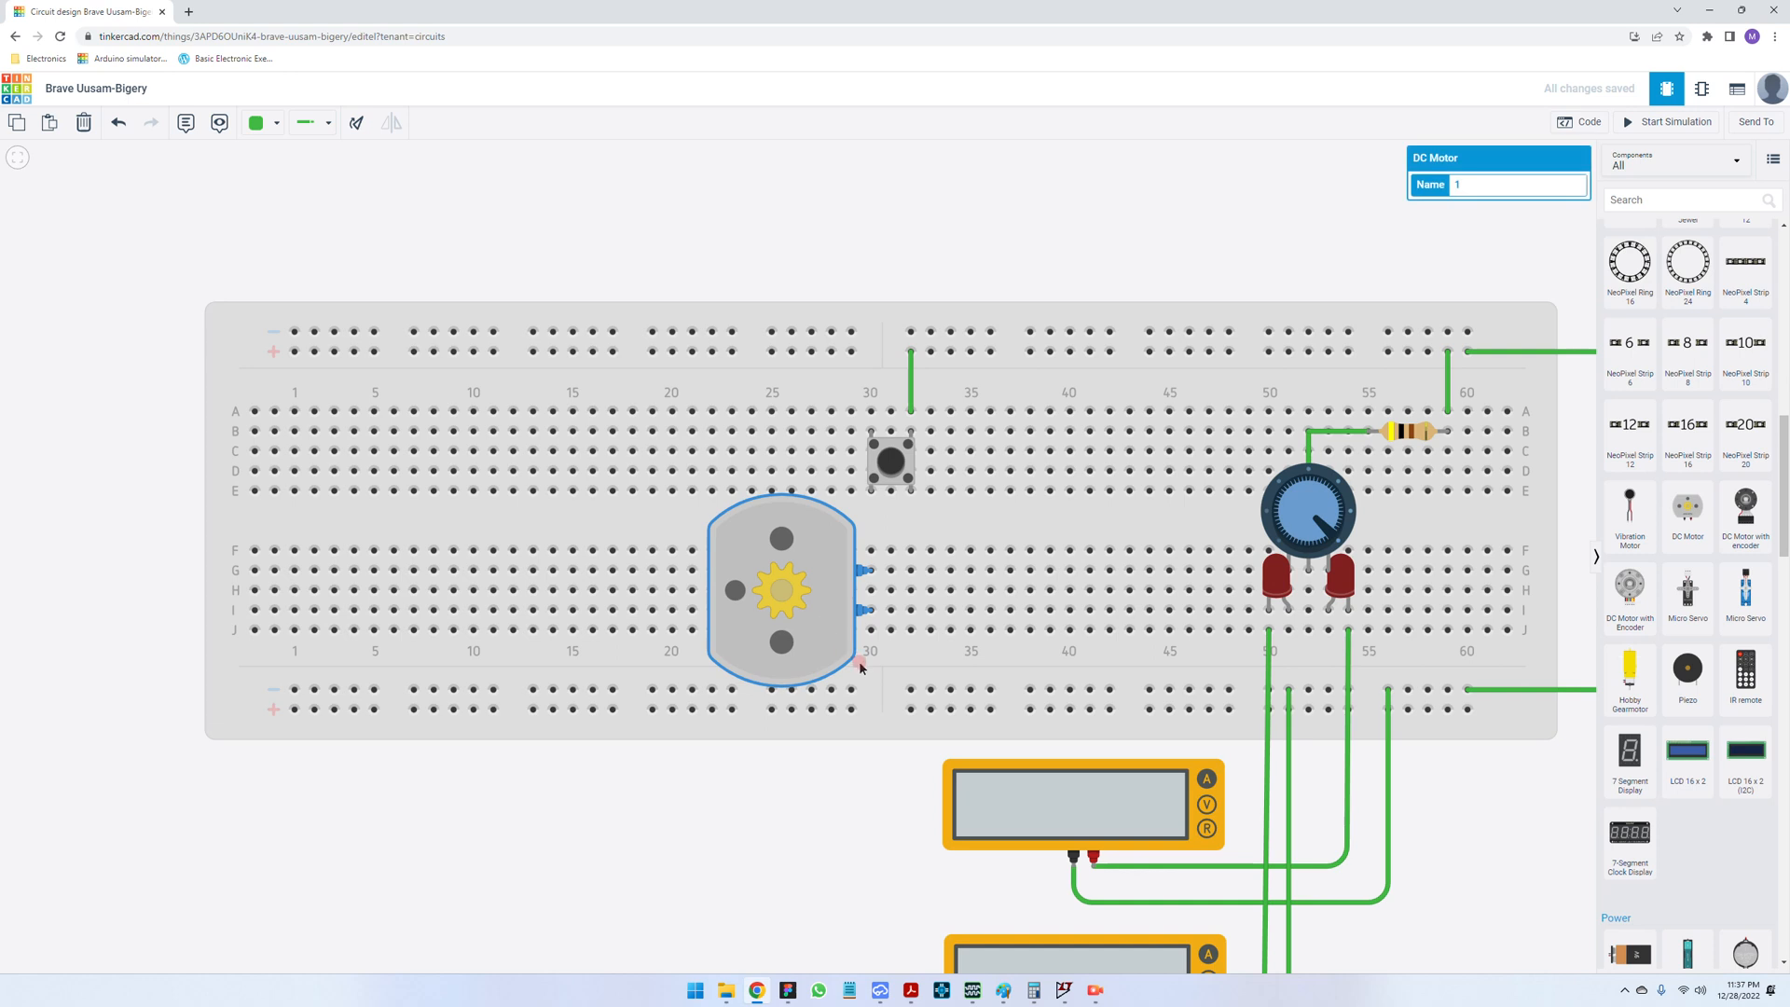
{"action": "left_click", "coordinate": [354, 124]}
{"action": "left_click", "coordinate": [354, 124]}
{"action": "left_click", "coordinate": [354, 124]}
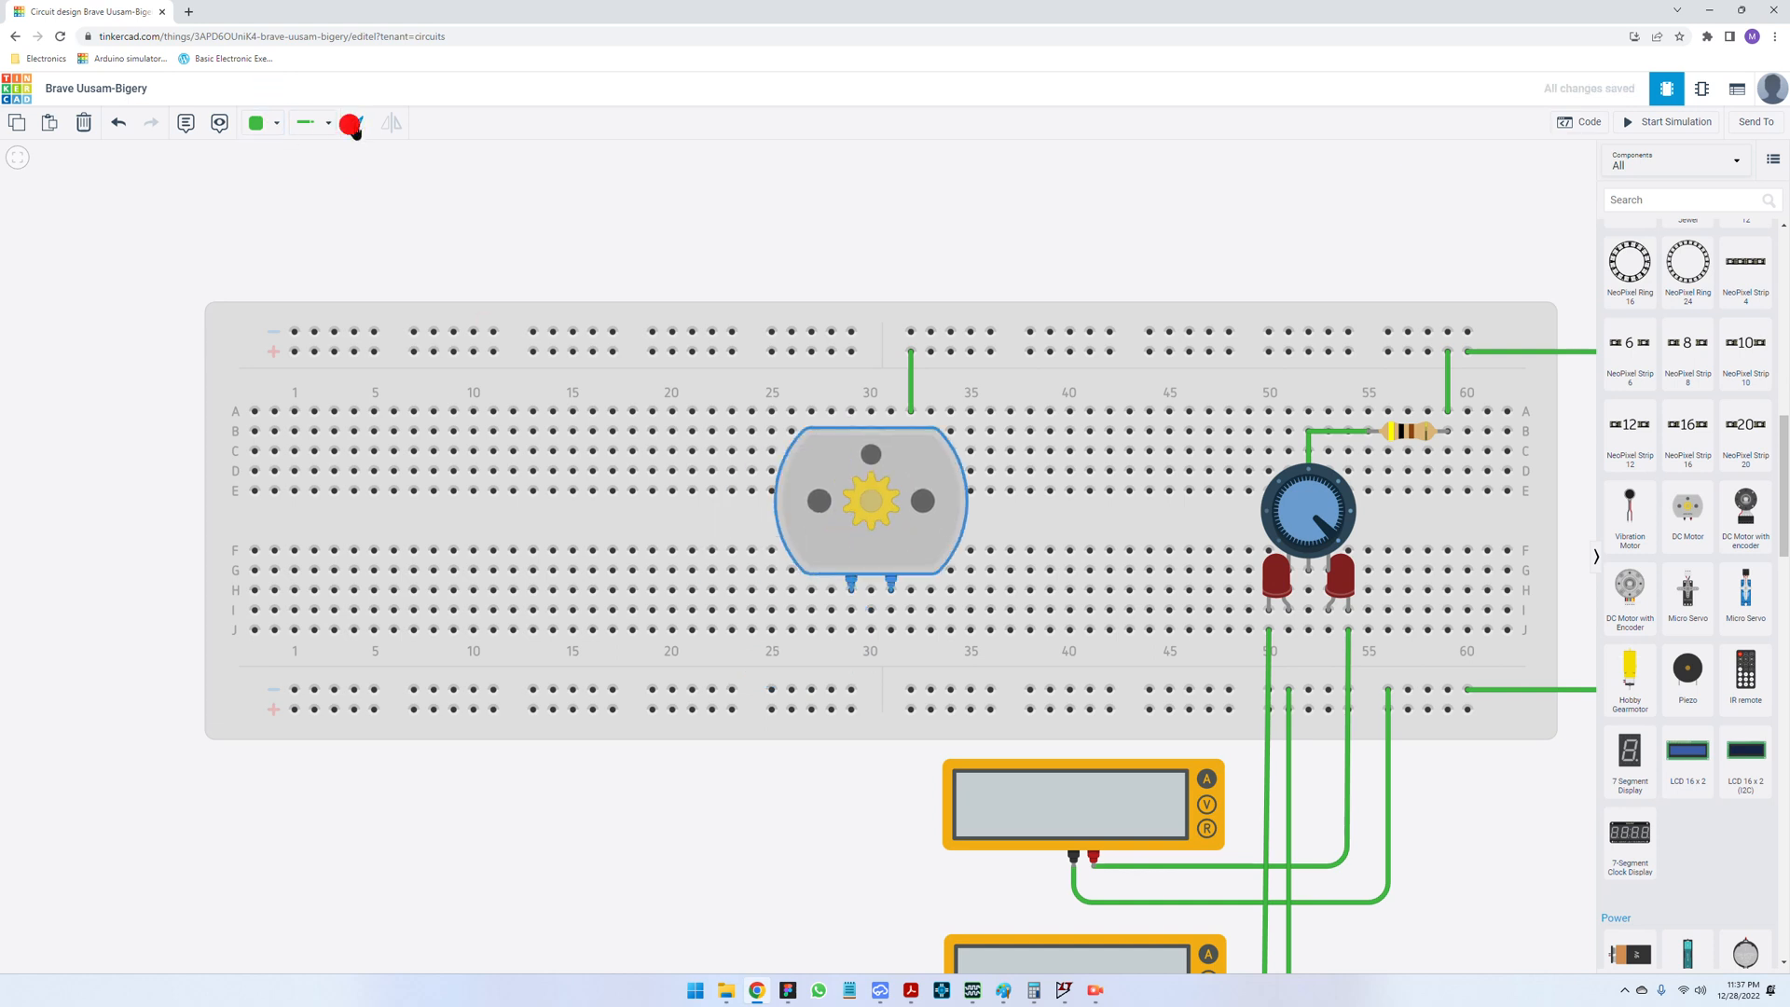
{"action": "left_click", "coordinate": [353, 124]}
{"action": "left_click", "coordinate": [354, 124]}
{"action": "left_click", "coordinate": [354, 124]}
{"action": "left_click_drag", "start_coordinate": [898, 693], "coordinate": [1014, 683]}
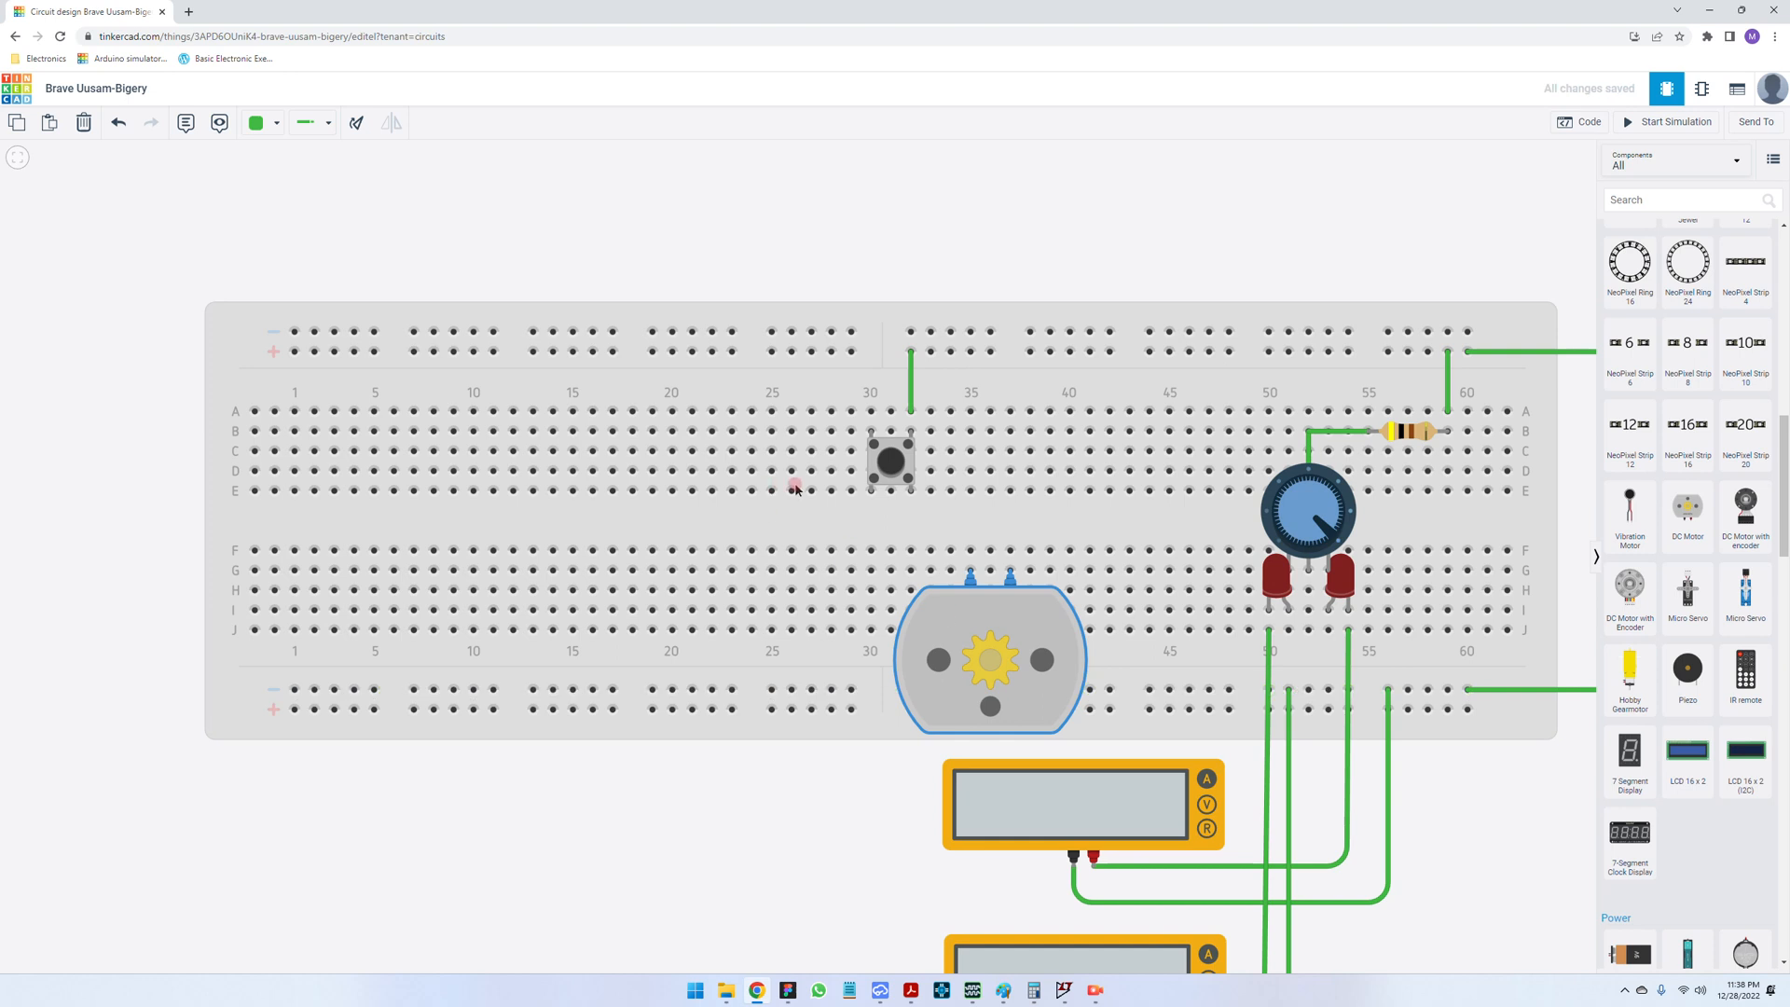
- Wire the pushbutton's E30 to the motor's red terminal at F35, routing the wire along the centre gap
{"action": "left_click", "coordinate": [870, 489]}
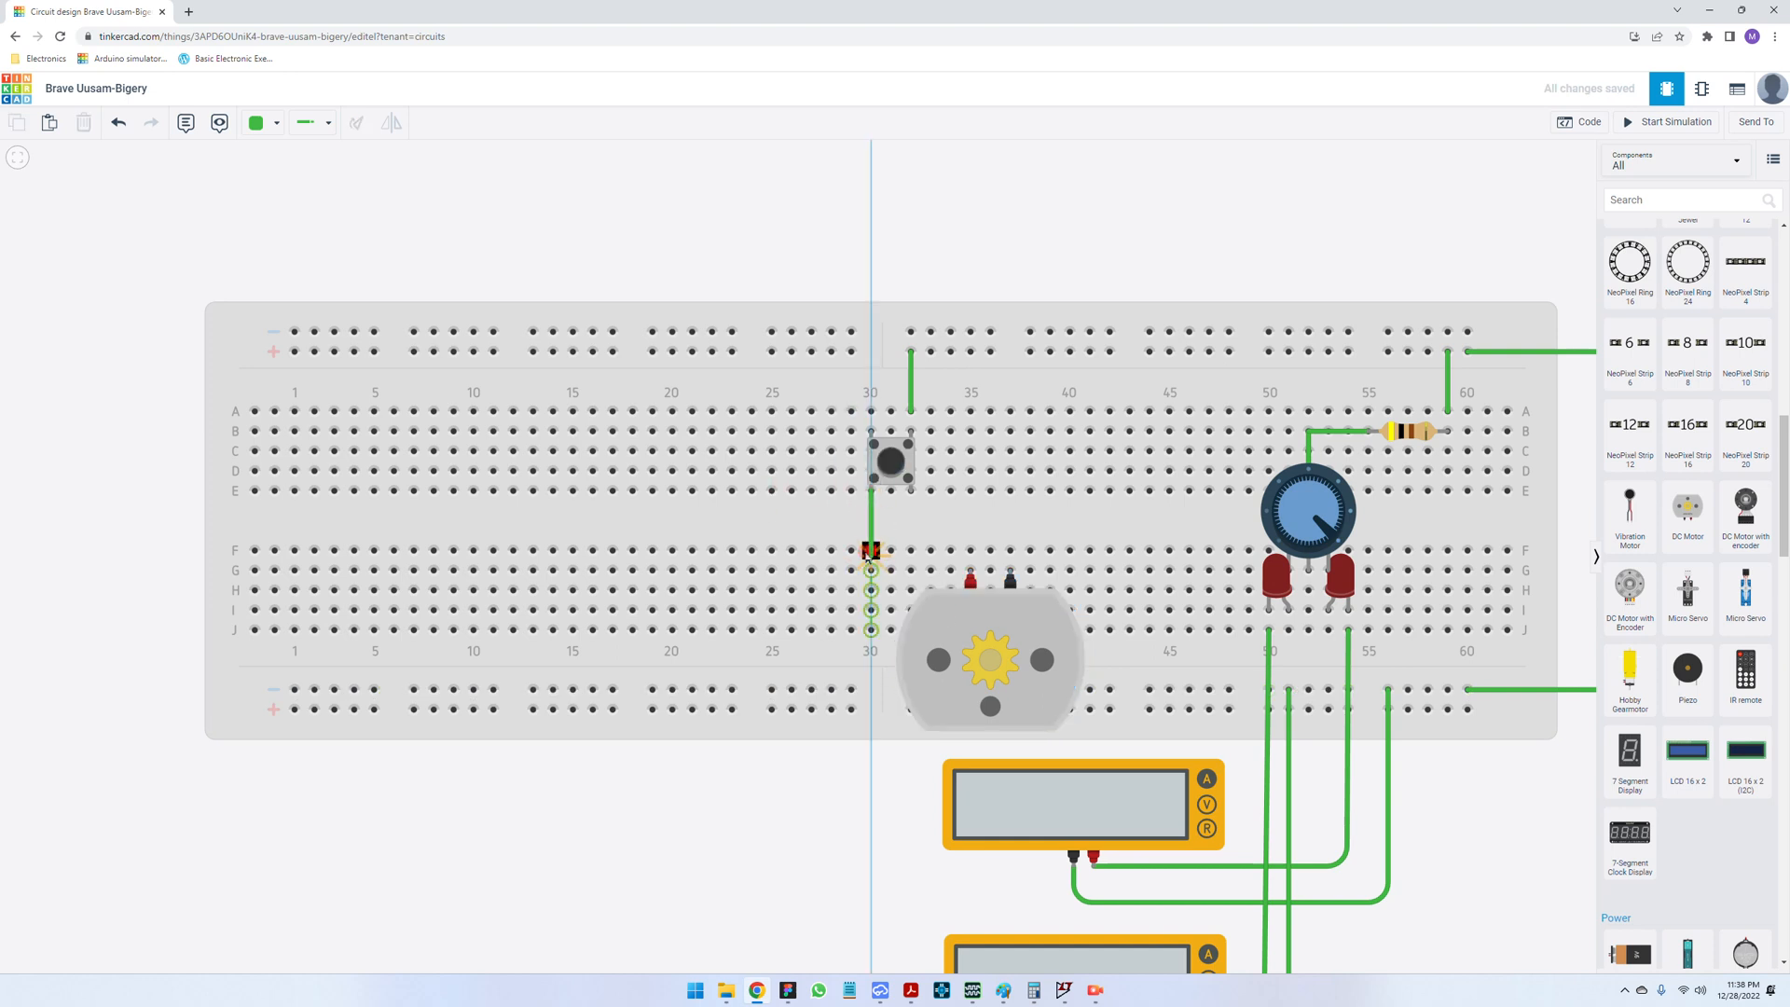
{"action": "left_click", "coordinate": [872, 528]}
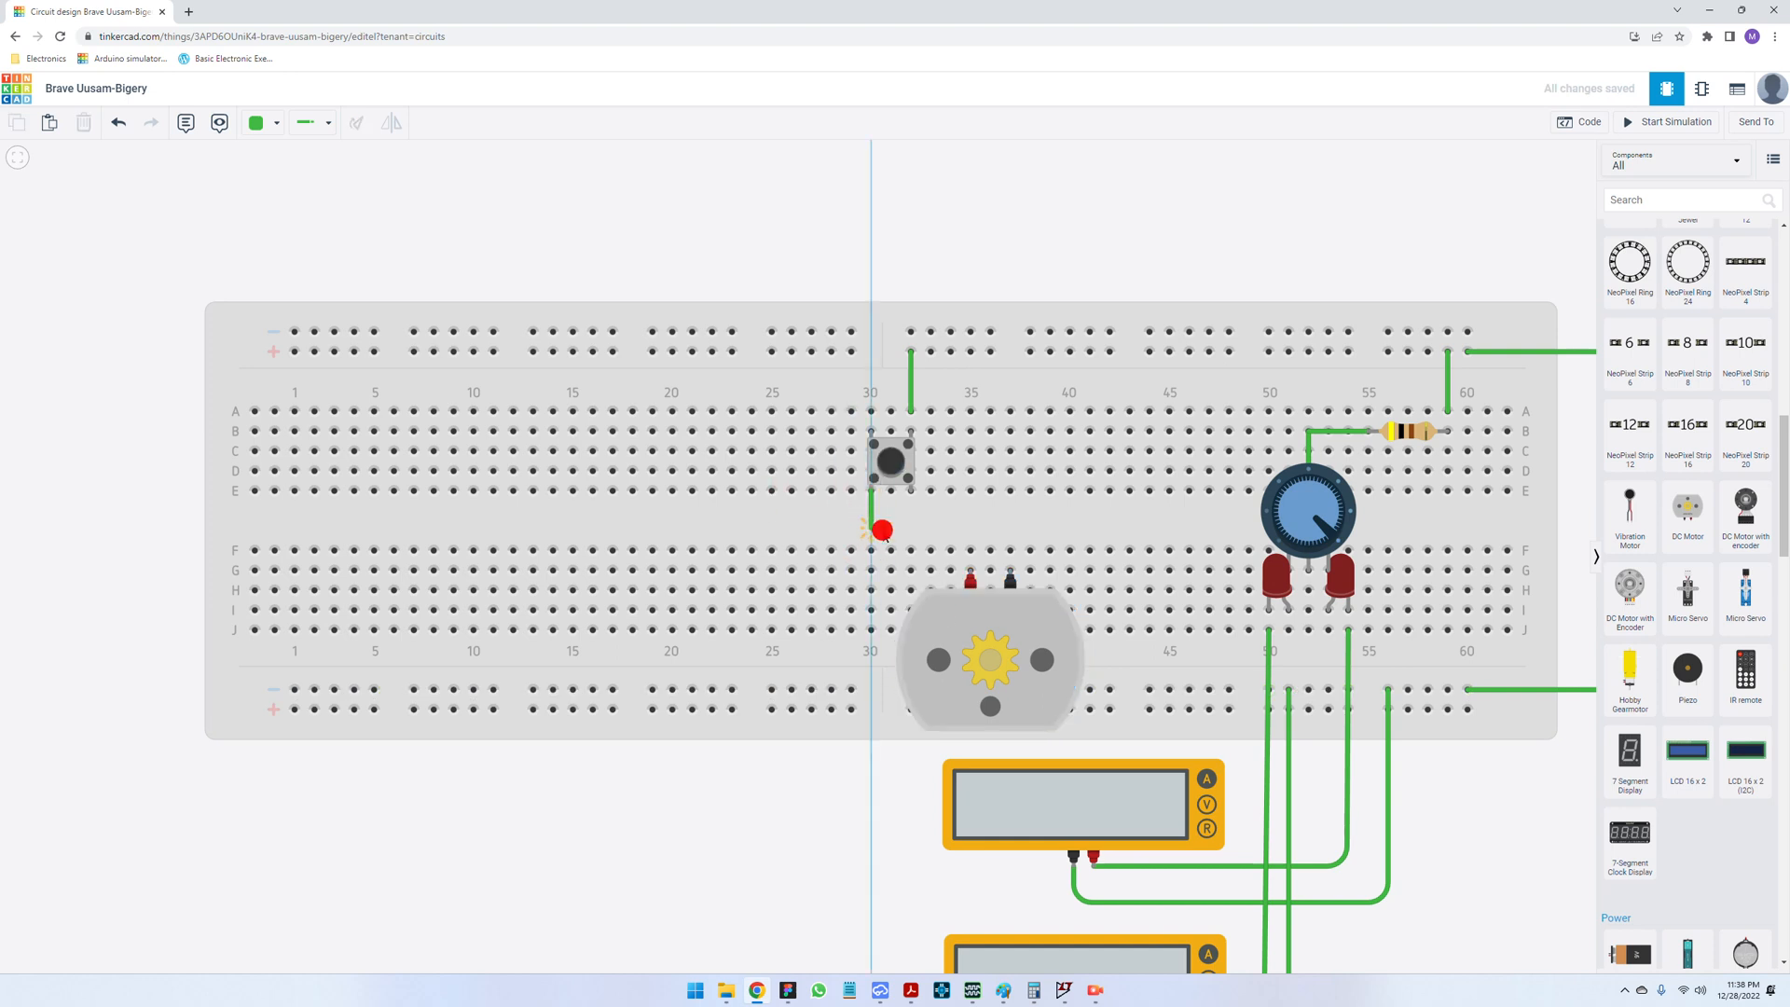
{"action": "left_click", "coordinate": [972, 528]}
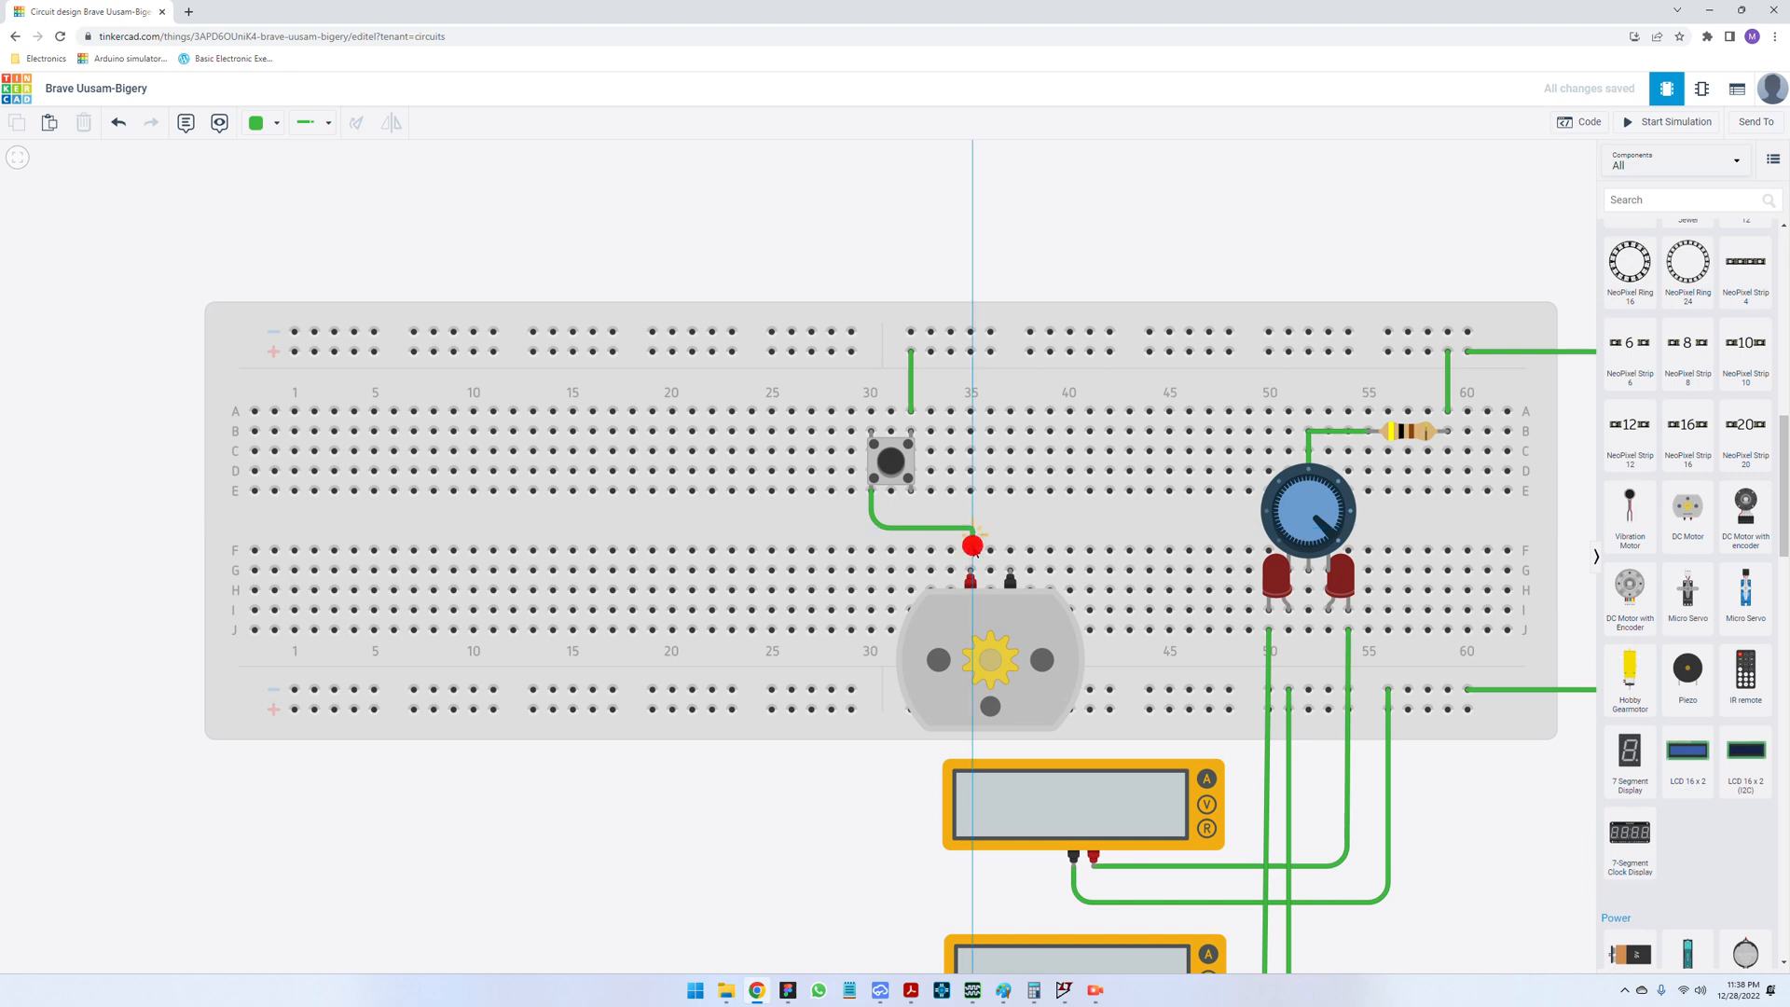
{"action": "left_click", "coordinate": [971, 552]}
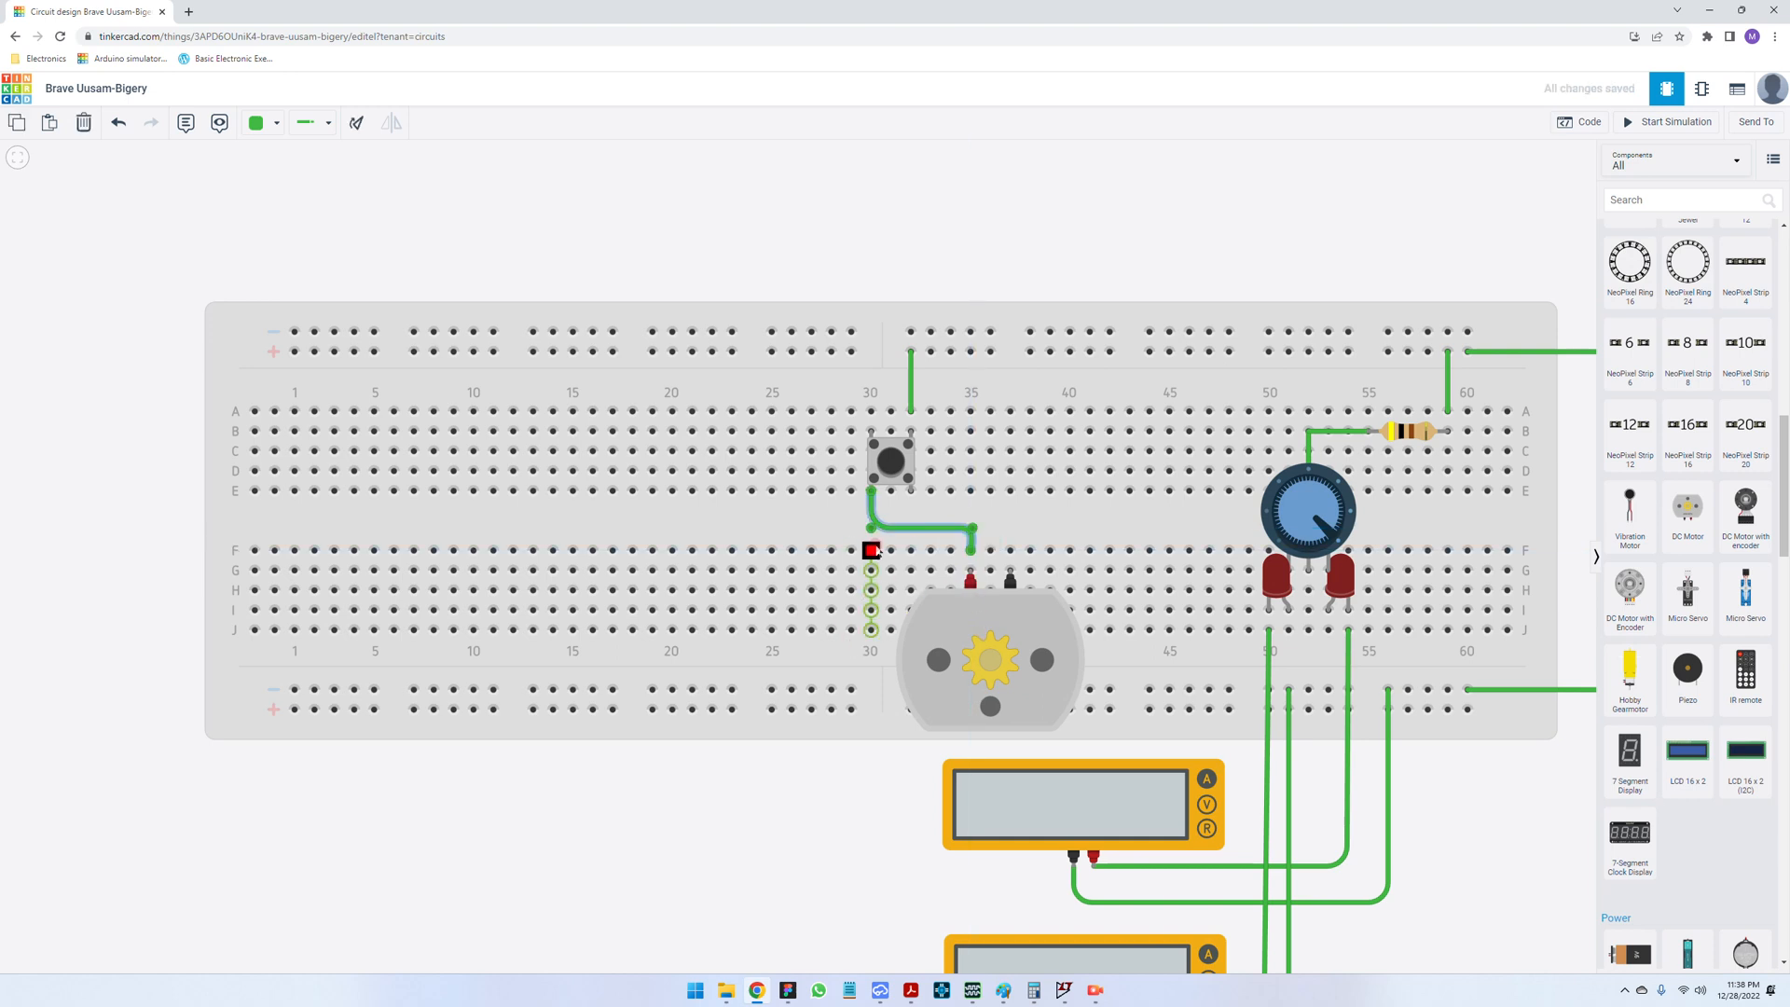
{"action": "left_click_drag", "start_coordinate": [970, 529], "coordinate": [970, 530]}
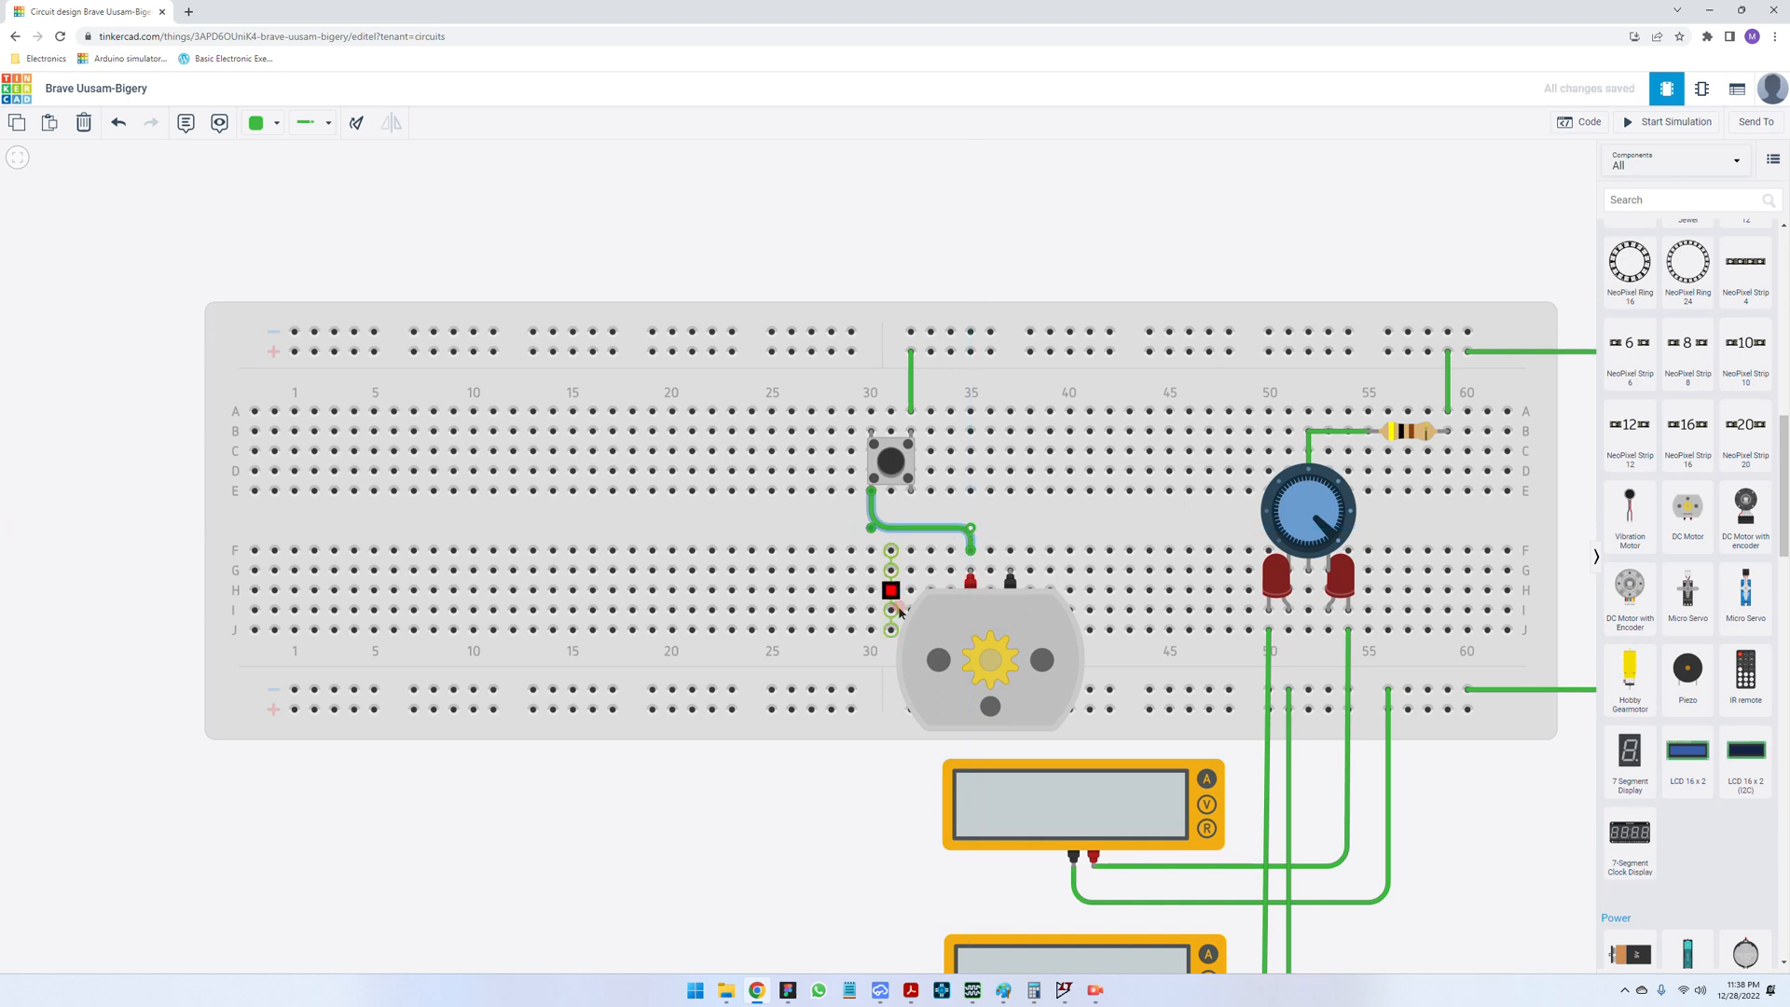
- Wire the motor's black terminal from F37 along the centre gap and down near column 43 to the lower negative rail at about column 44
{"action": "left_click", "coordinate": [1011, 551]}
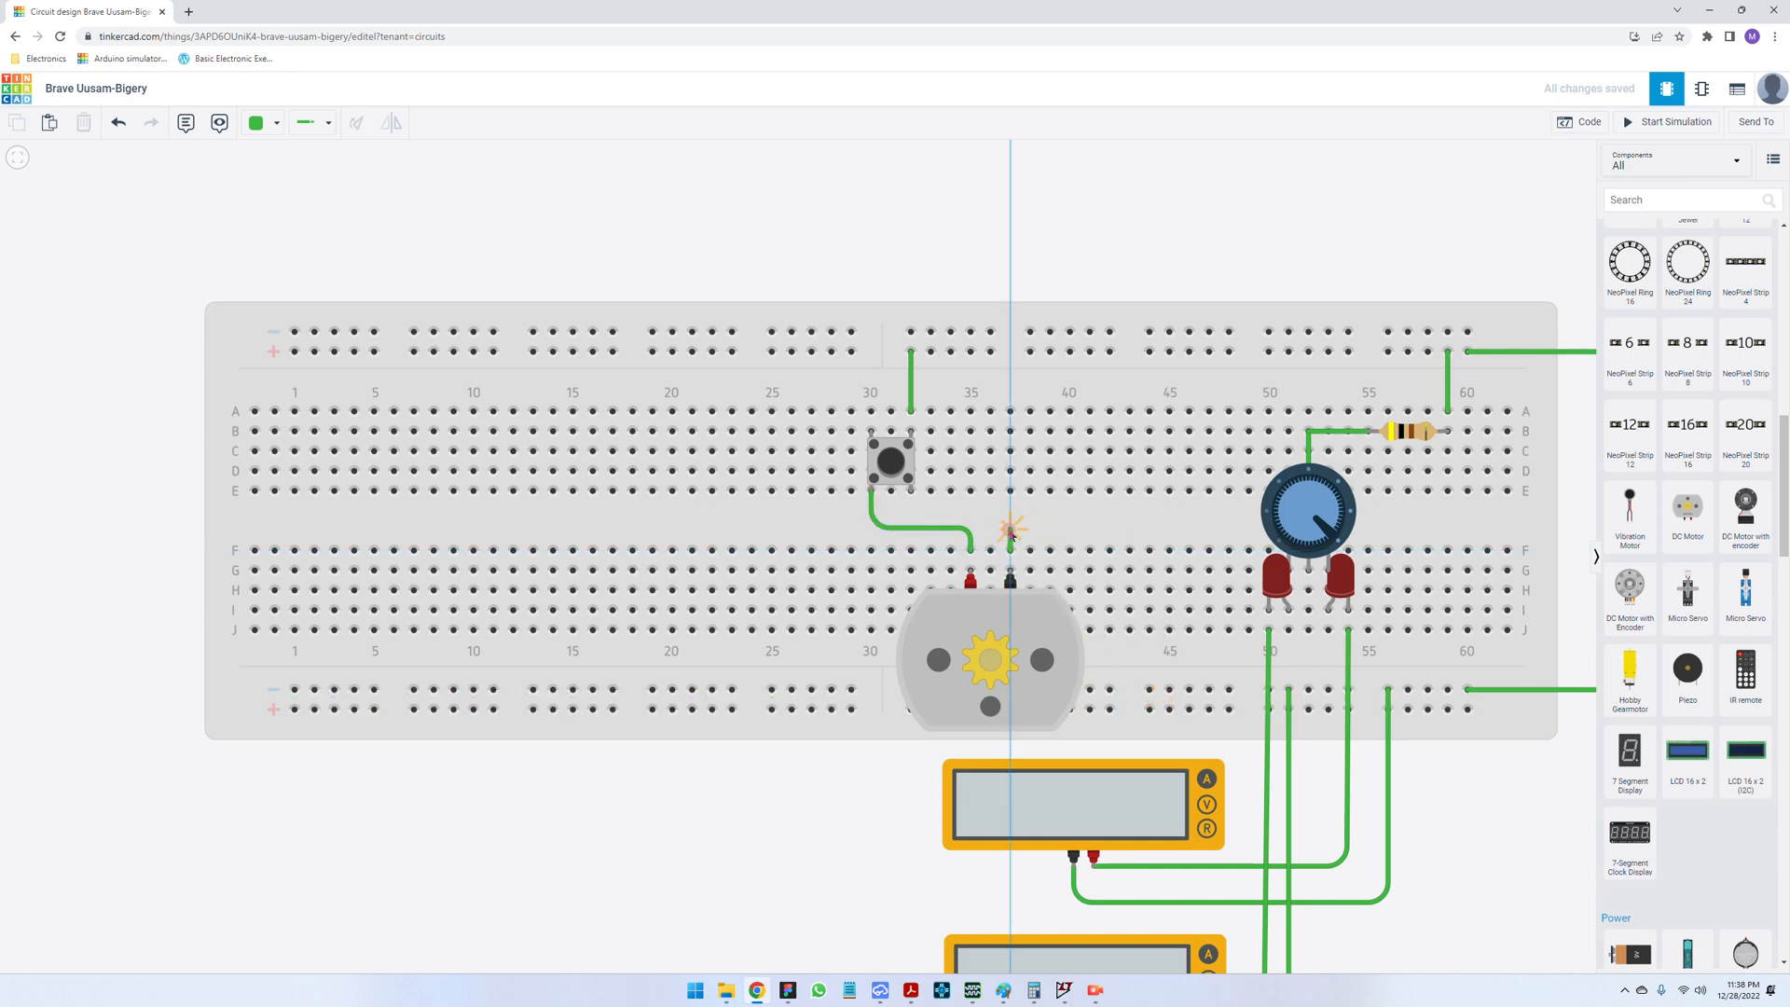
{"action": "left_click", "coordinate": [1011, 528]}
{"action": "left_click", "coordinate": [1124, 527]}
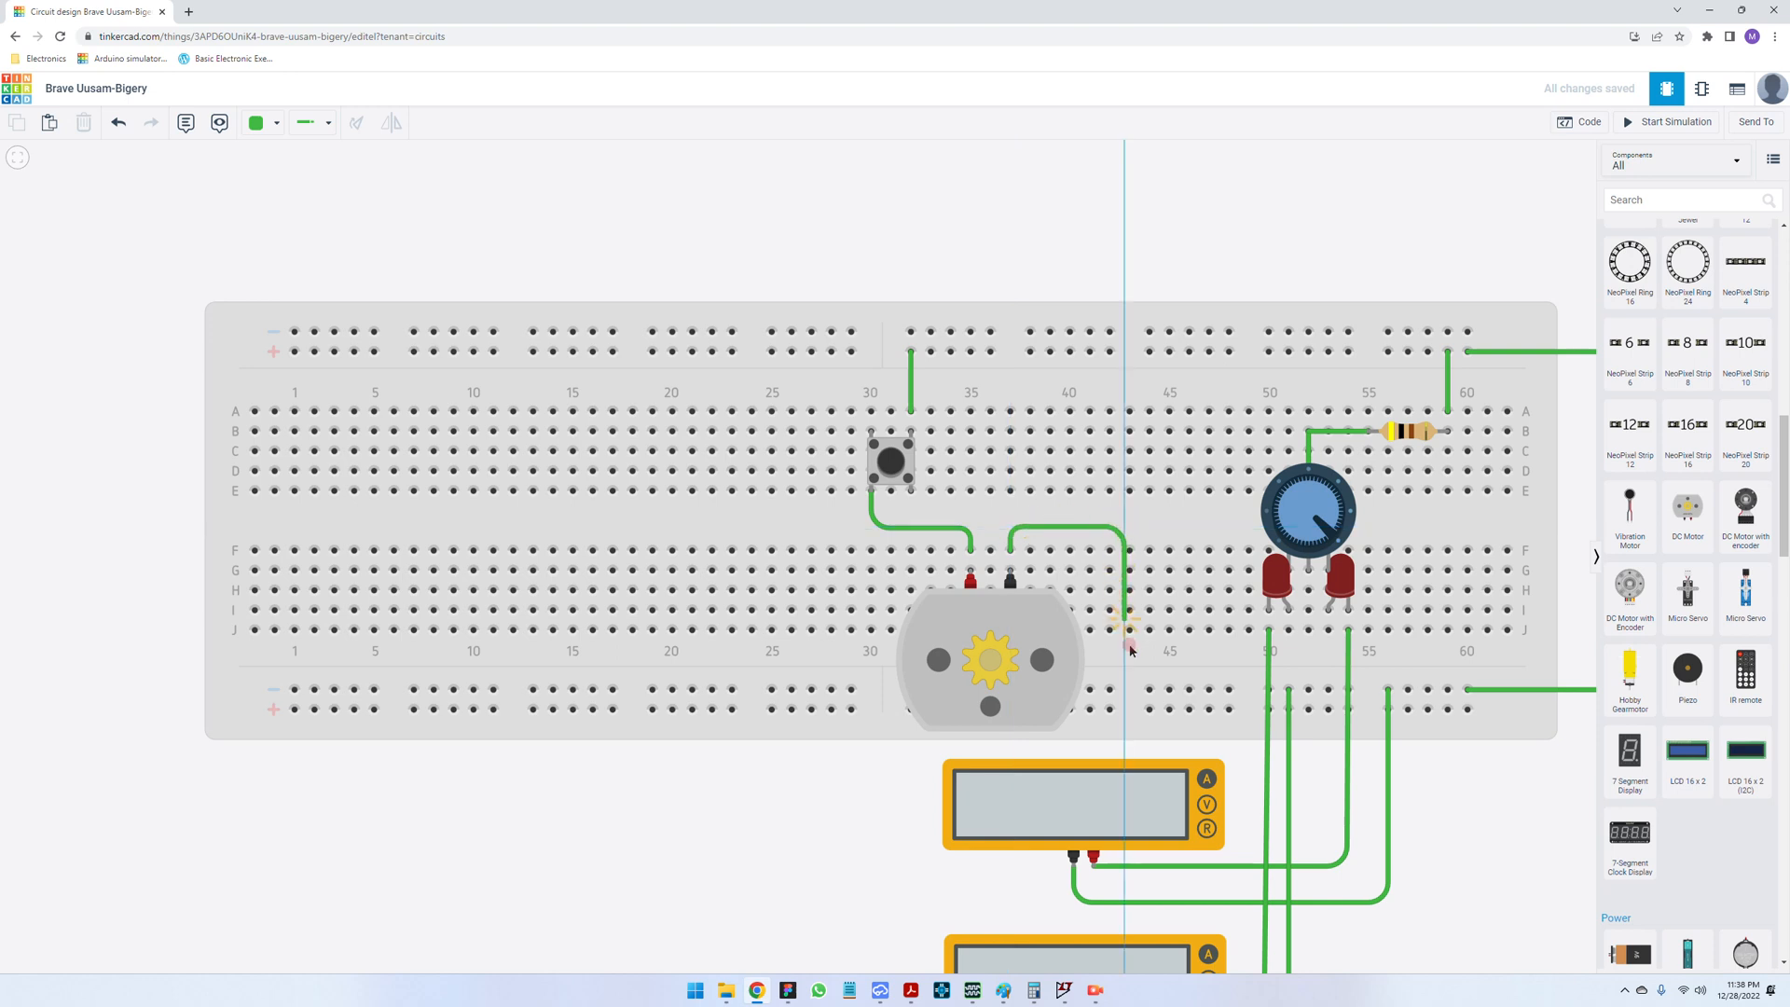
{"action": "left_click", "coordinate": [1125, 690]}
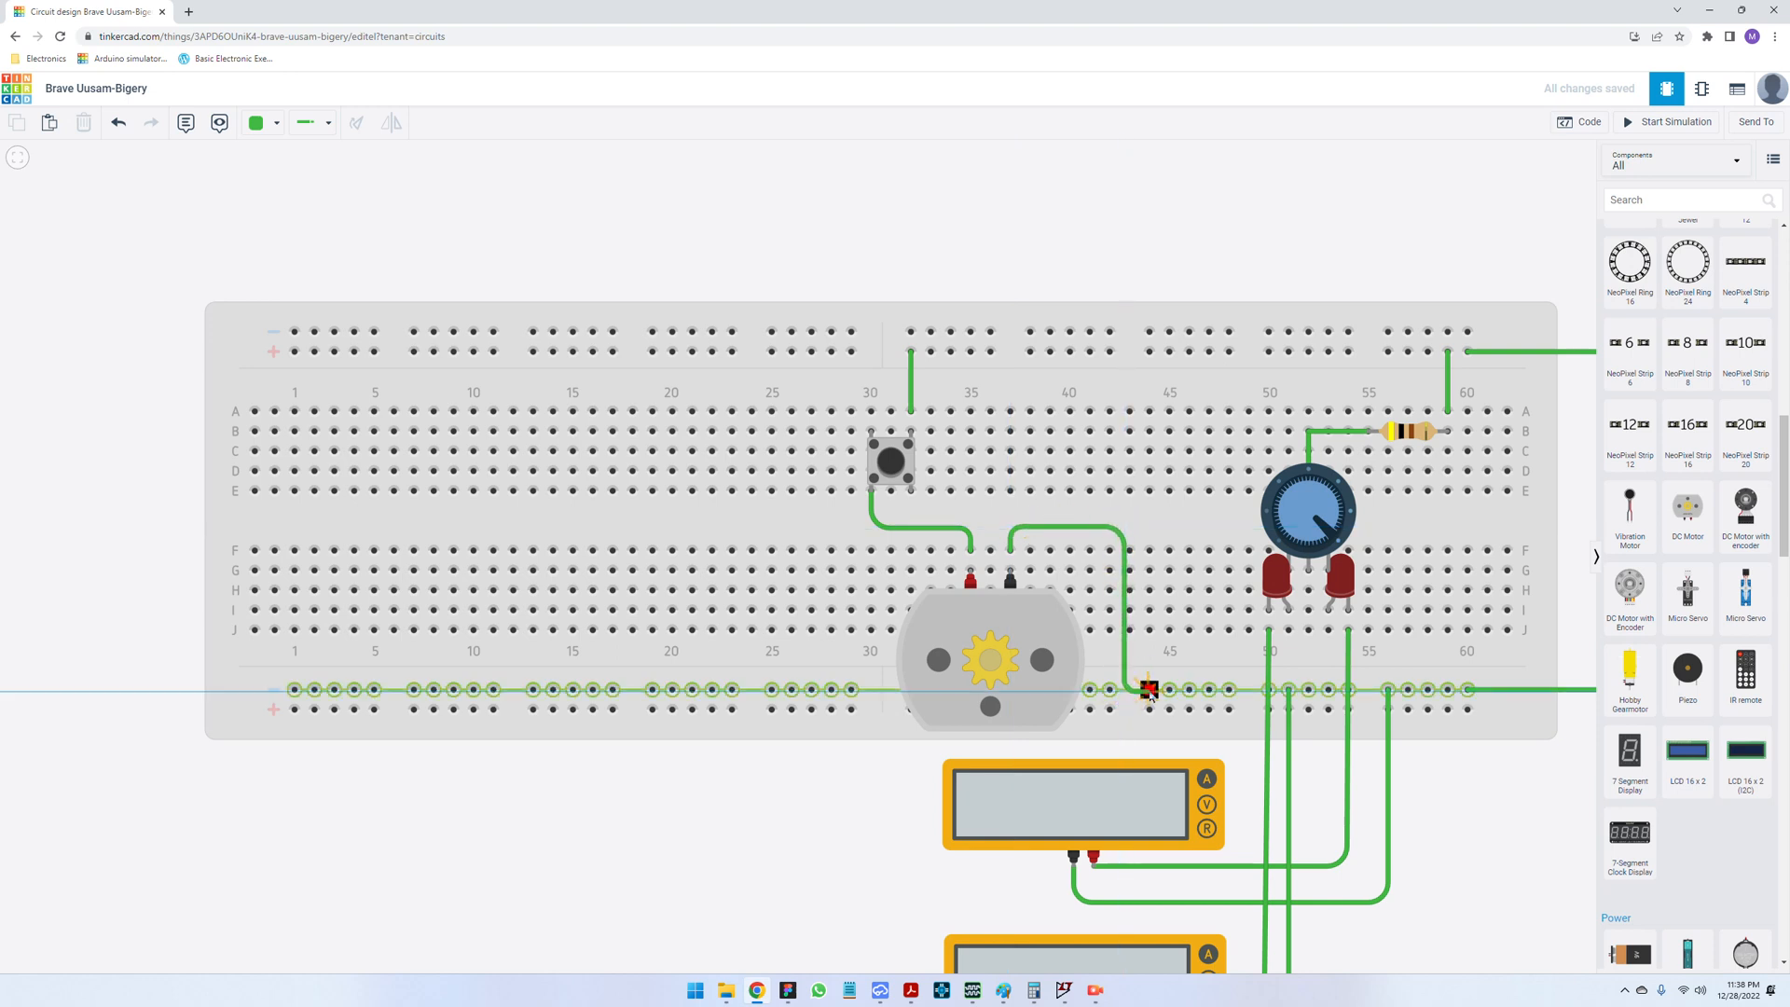
{"action": "left_click", "coordinate": [1149, 690]}
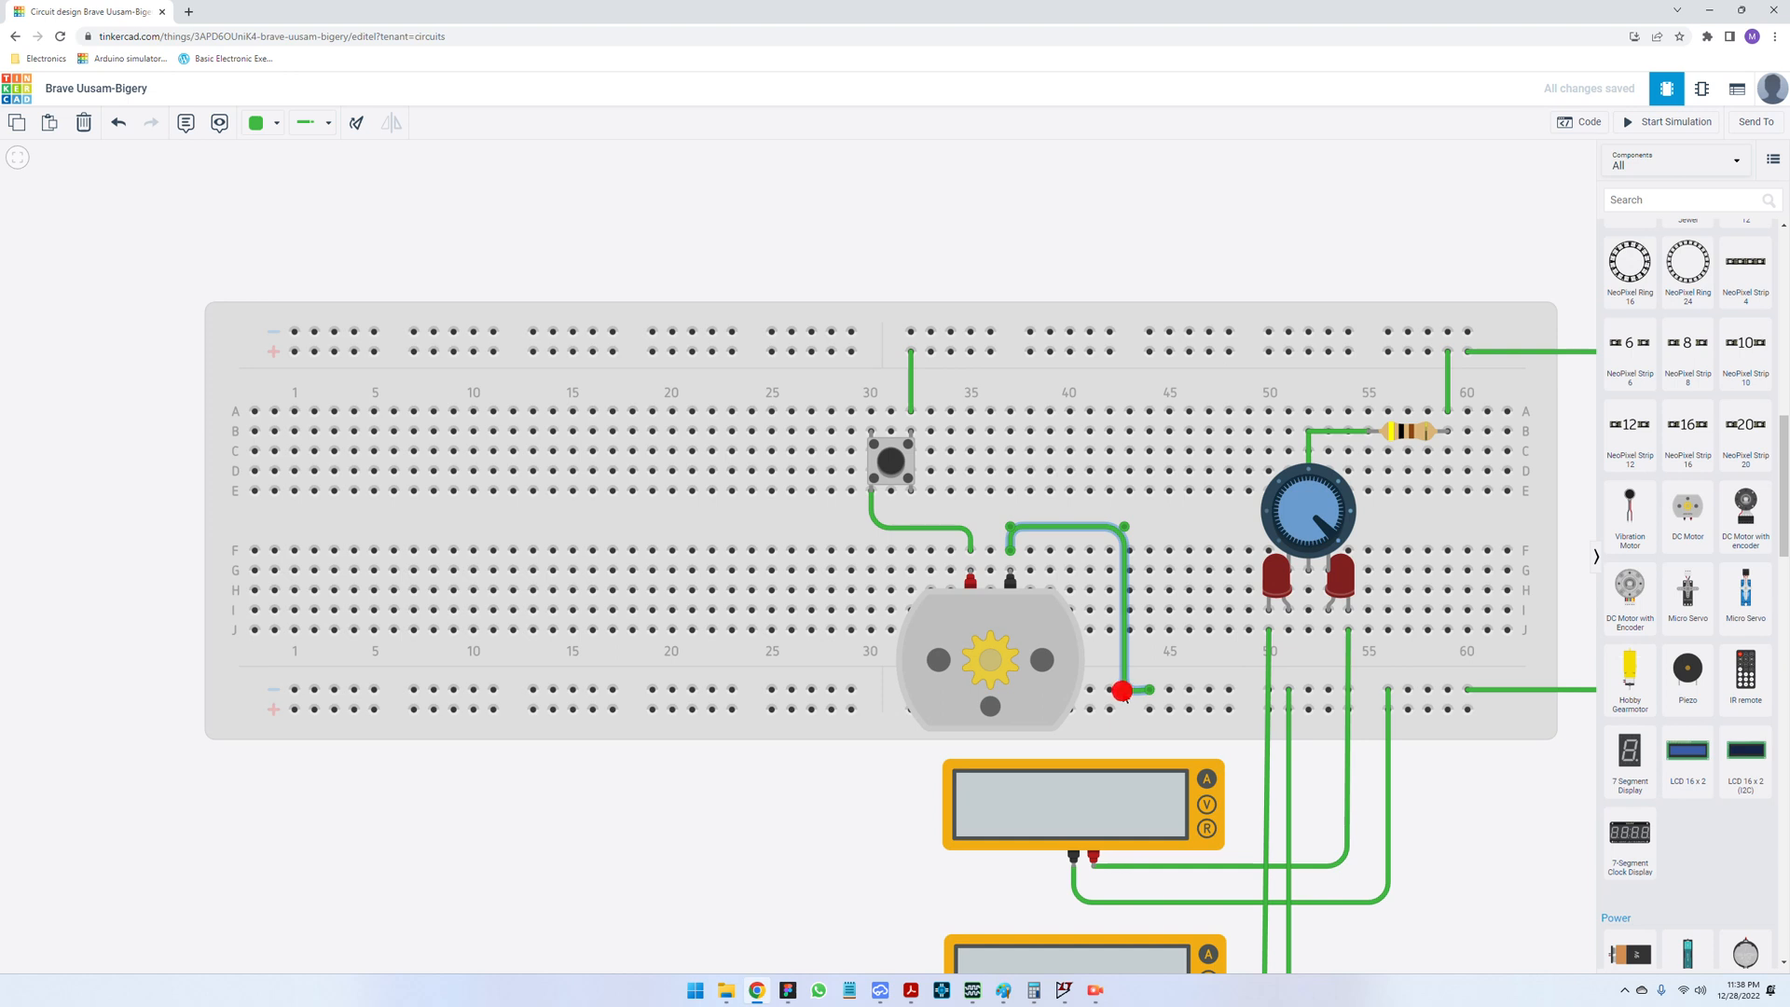
{"action": "left_click", "coordinate": [1244, 203]}
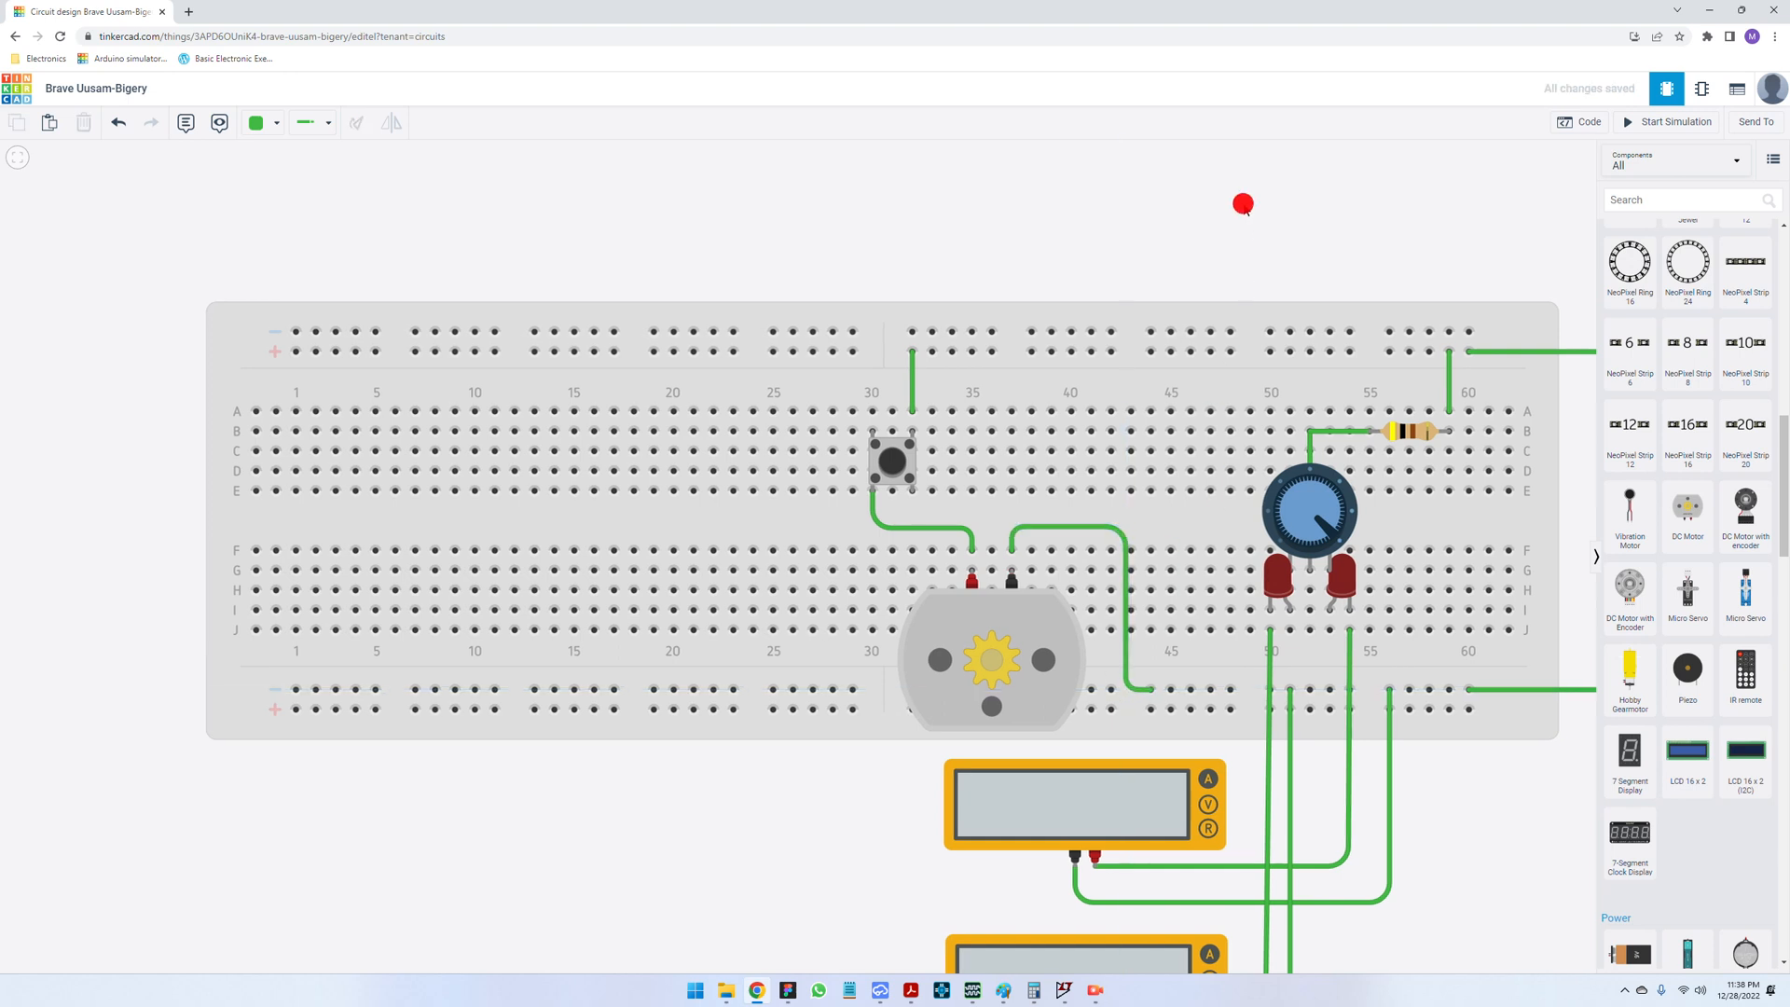
- Simulate the circuit briefly, and rotate the DC motor so its terminals point toward row J and sit at G35 and G37
{"action": "left_click", "coordinate": [1667, 122]}
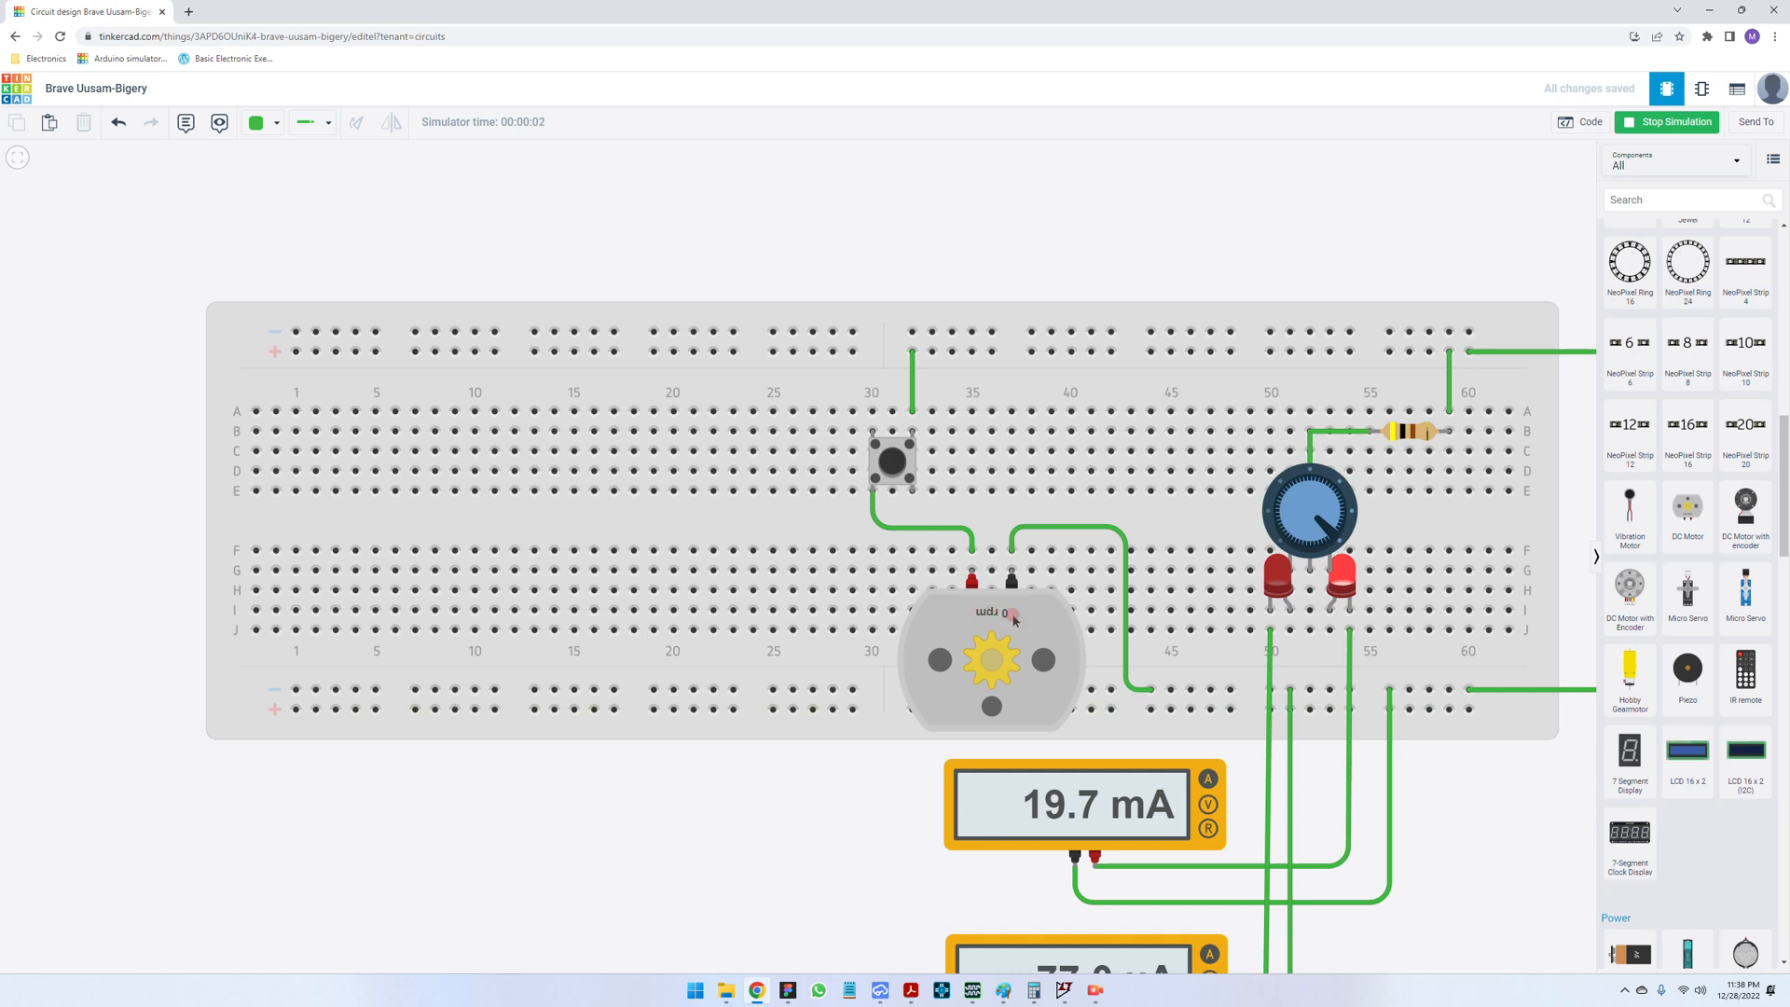
{"action": "left_click", "coordinate": [1048, 722]}
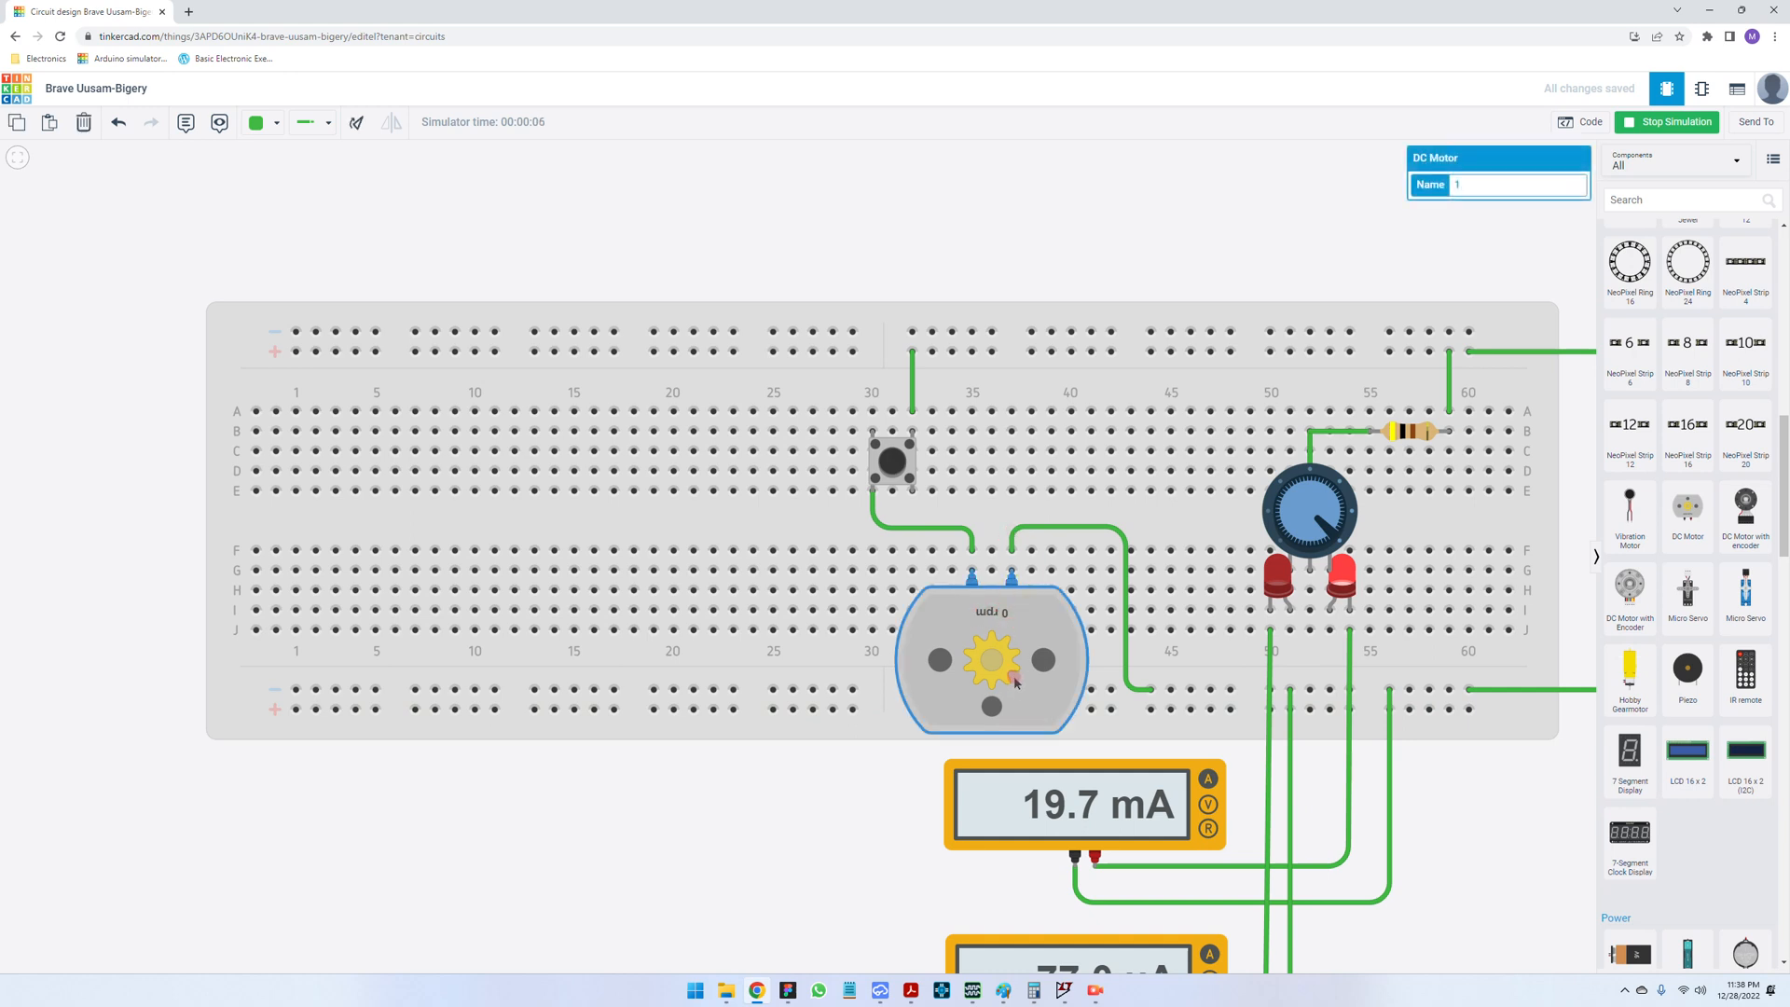
{"action": "left_click", "coordinate": [350, 129]}
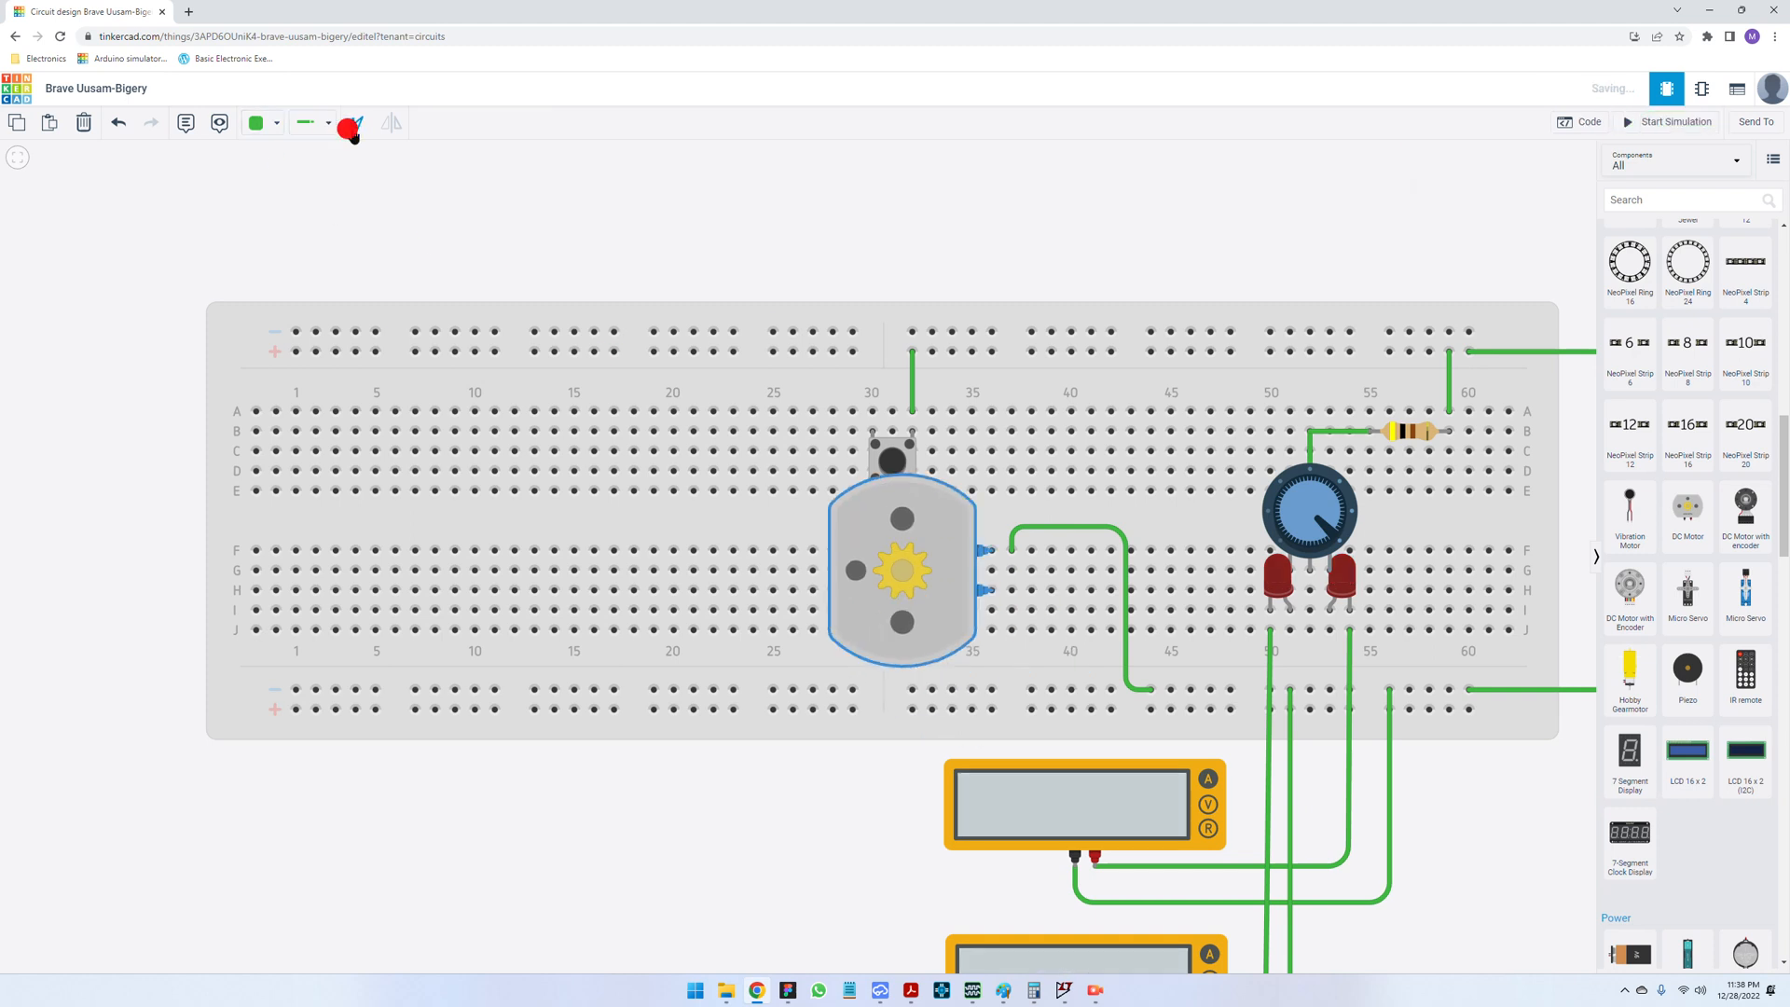
{"action": "left_click", "coordinate": [350, 128]}
{"action": "left_click_drag", "start_coordinate": [1023, 471], "coordinate": [1030, 471]}
{"action": "left_click", "coordinate": [1191, 276]}
- Run the simulation and operate the pushbutton repeatedly to check the motor's speed and the power supply current
{"action": "left_click", "coordinate": [1664, 122]}
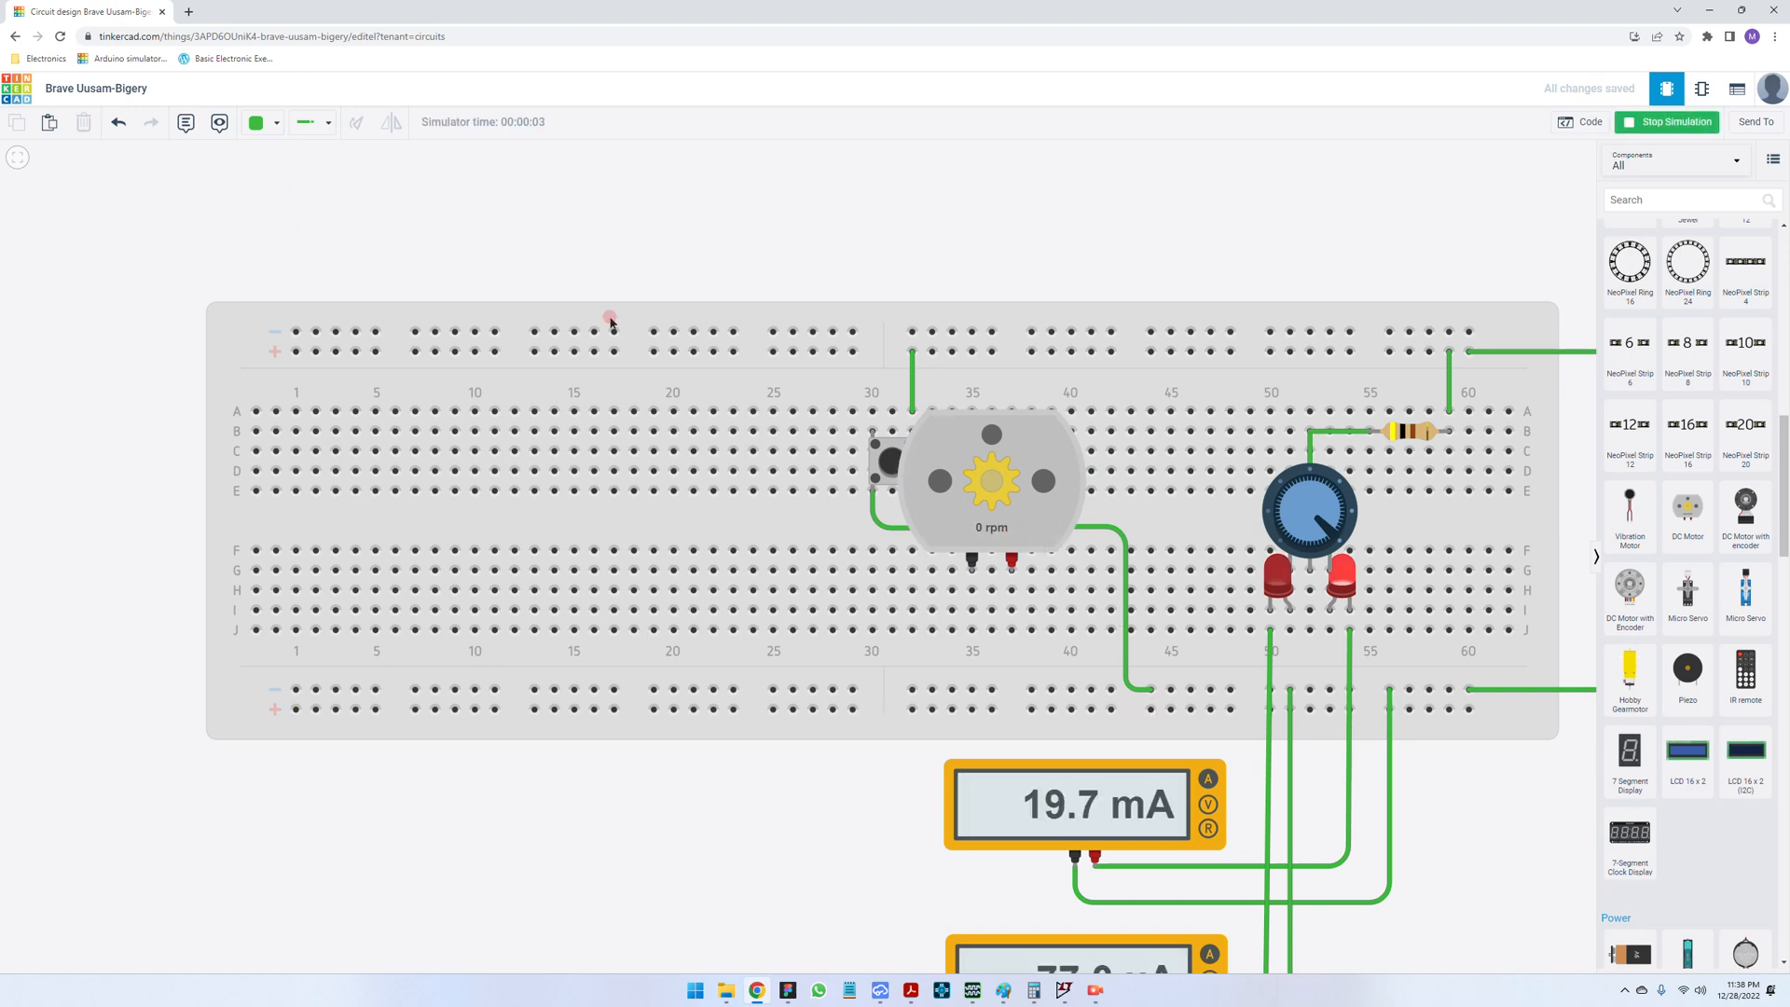
{"action": "left_click", "coordinate": [892, 463]}
{"action": "left_click_drag", "start_coordinate": [892, 466], "coordinate": [889, 461]}
{"action": "scroll", "coordinate": [451, 729], "scroll_direction": "down", "scroll_amount": 3}
{"action": "scroll", "coordinate": [723, 585], "scroll_direction": "up", "scroll_amount": 1}
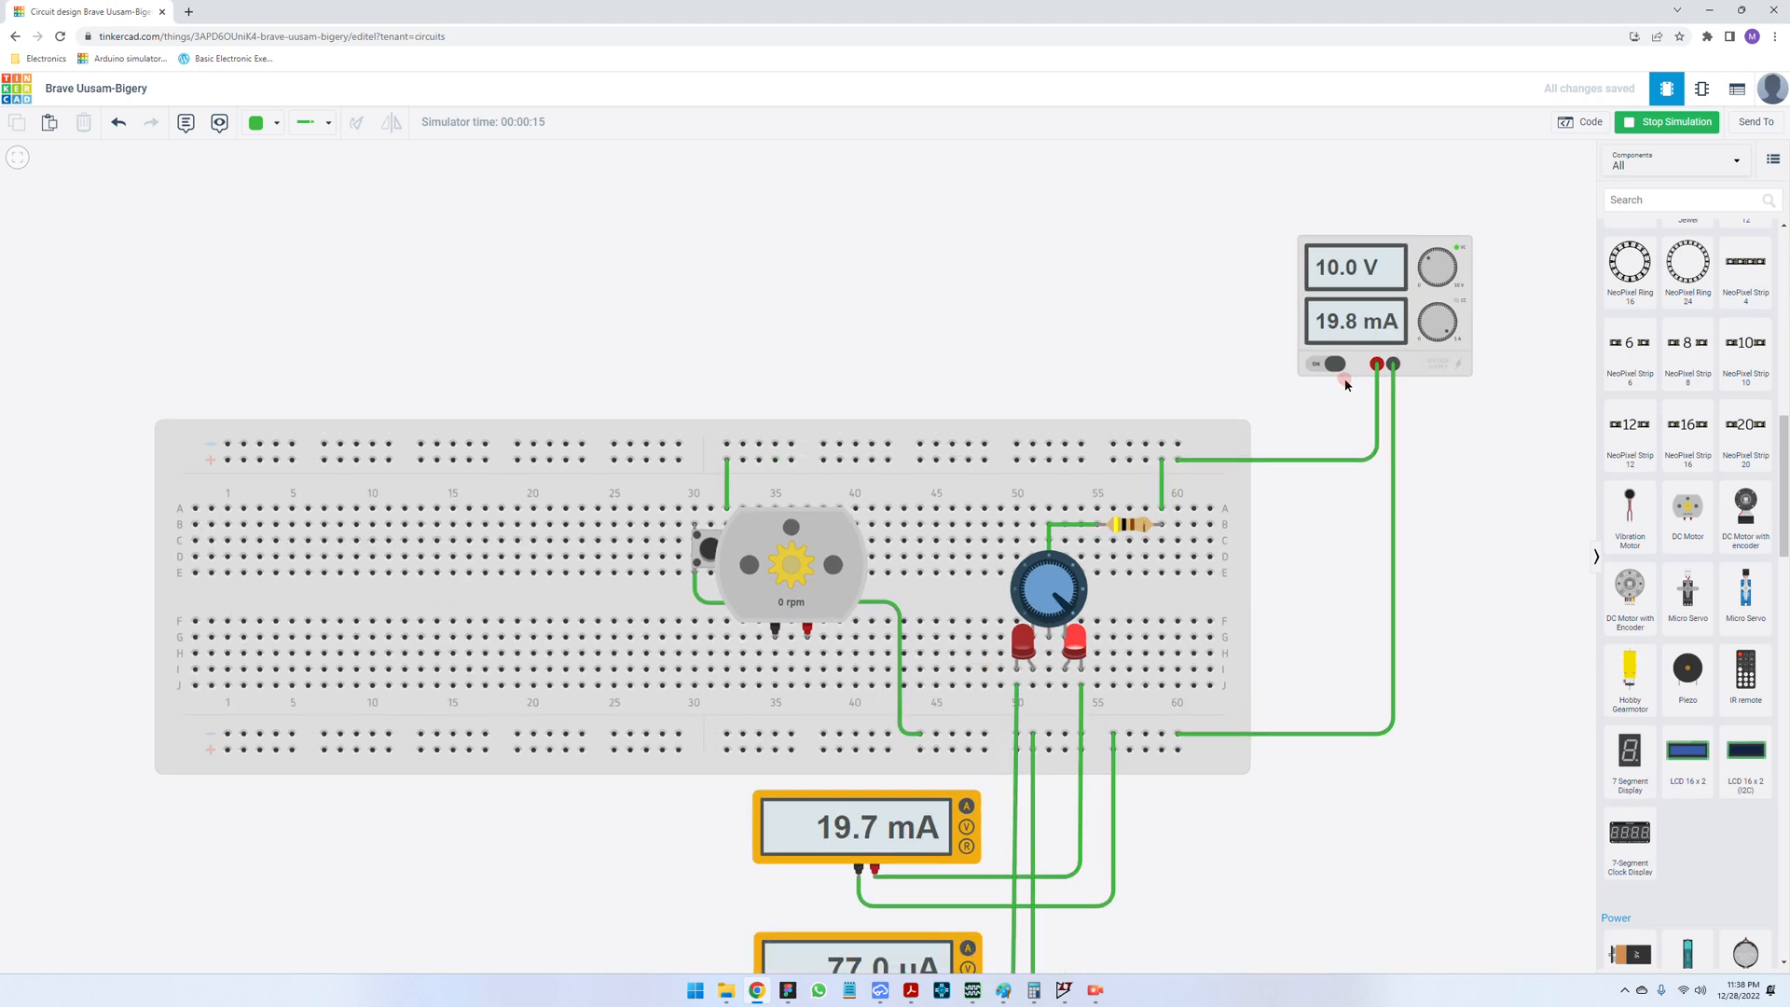
{"action": "left_click_drag", "start_coordinate": [706, 554], "coordinate": [706, 554]}
{"action": "left_click_drag", "start_coordinate": [705, 554], "coordinate": [706, 554]}
{"action": "left_click_drag", "start_coordinate": [706, 555], "coordinate": [706, 557]}
{"action": "left_click", "coordinate": [706, 552]}
{"action": "left_click", "coordinate": [788, 561]}
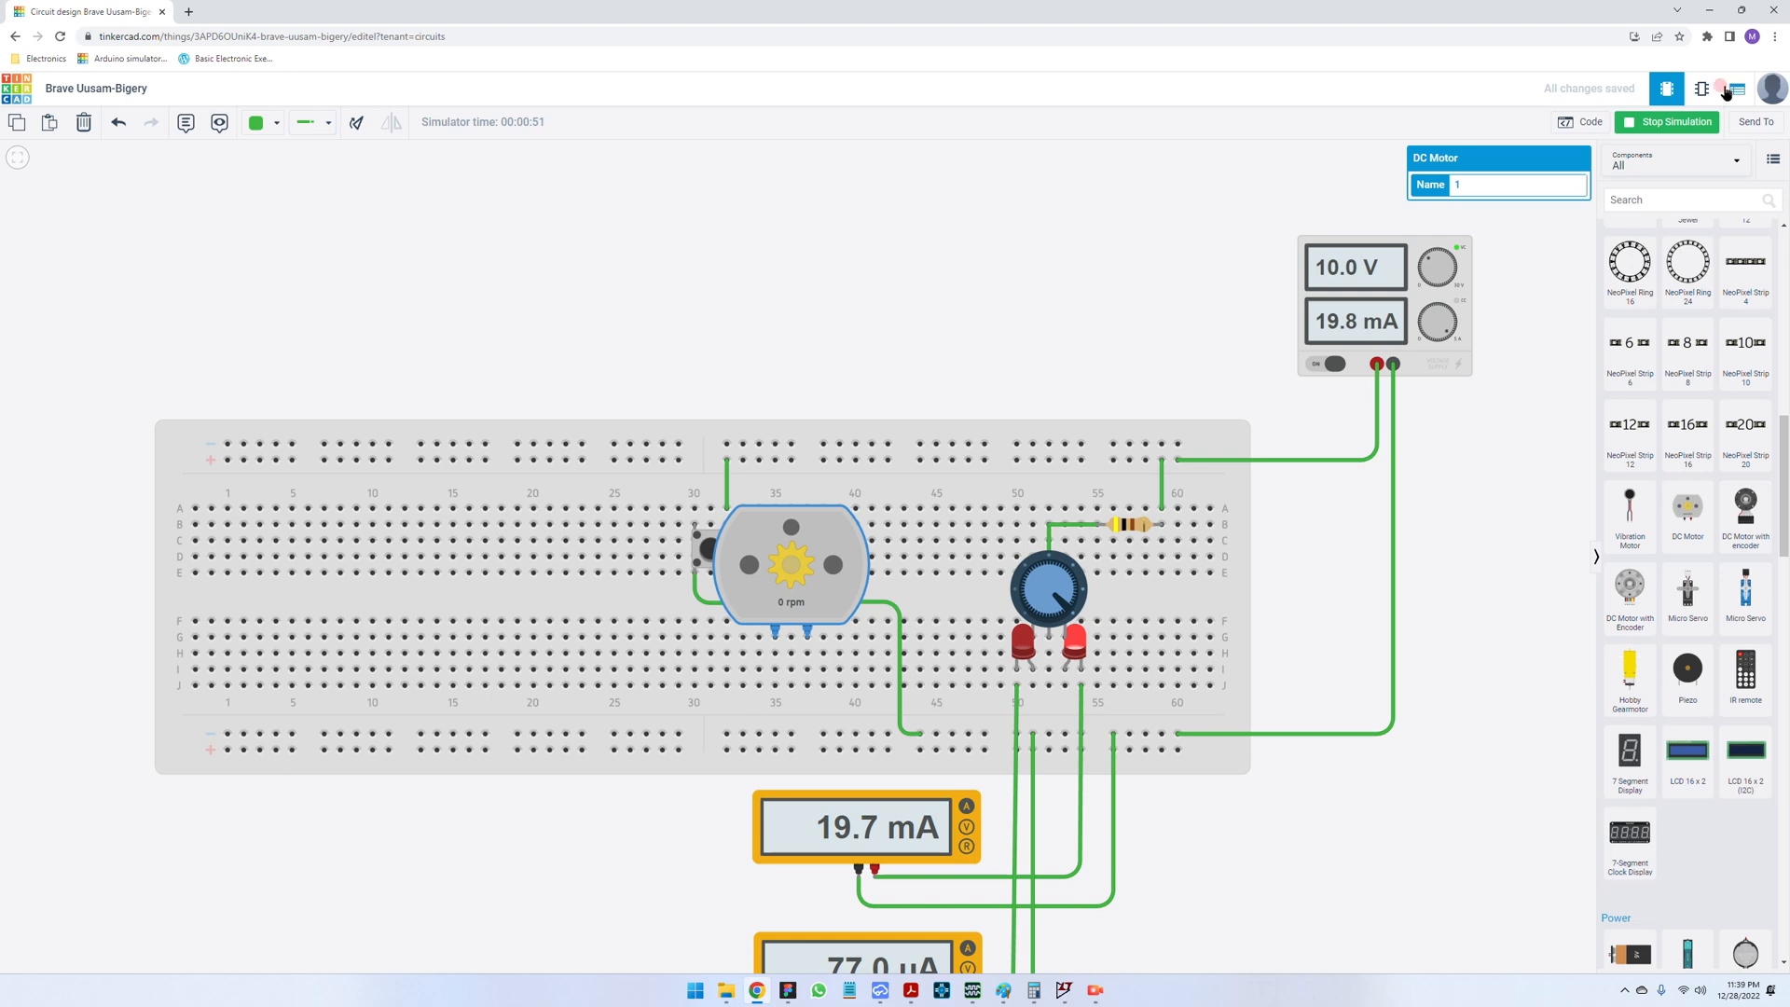
- Stop the simulation to move the DC motor so its terminals sit at D36 and D38, and delete its two old wires
{"action": "left_click", "coordinate": [1673, 122]}
{"action": "left_click_drag", "start_coordinate": [821, 594], "coordinate": [837, 514]}
{"action": "left_click", "coordinate": [743, 621]}
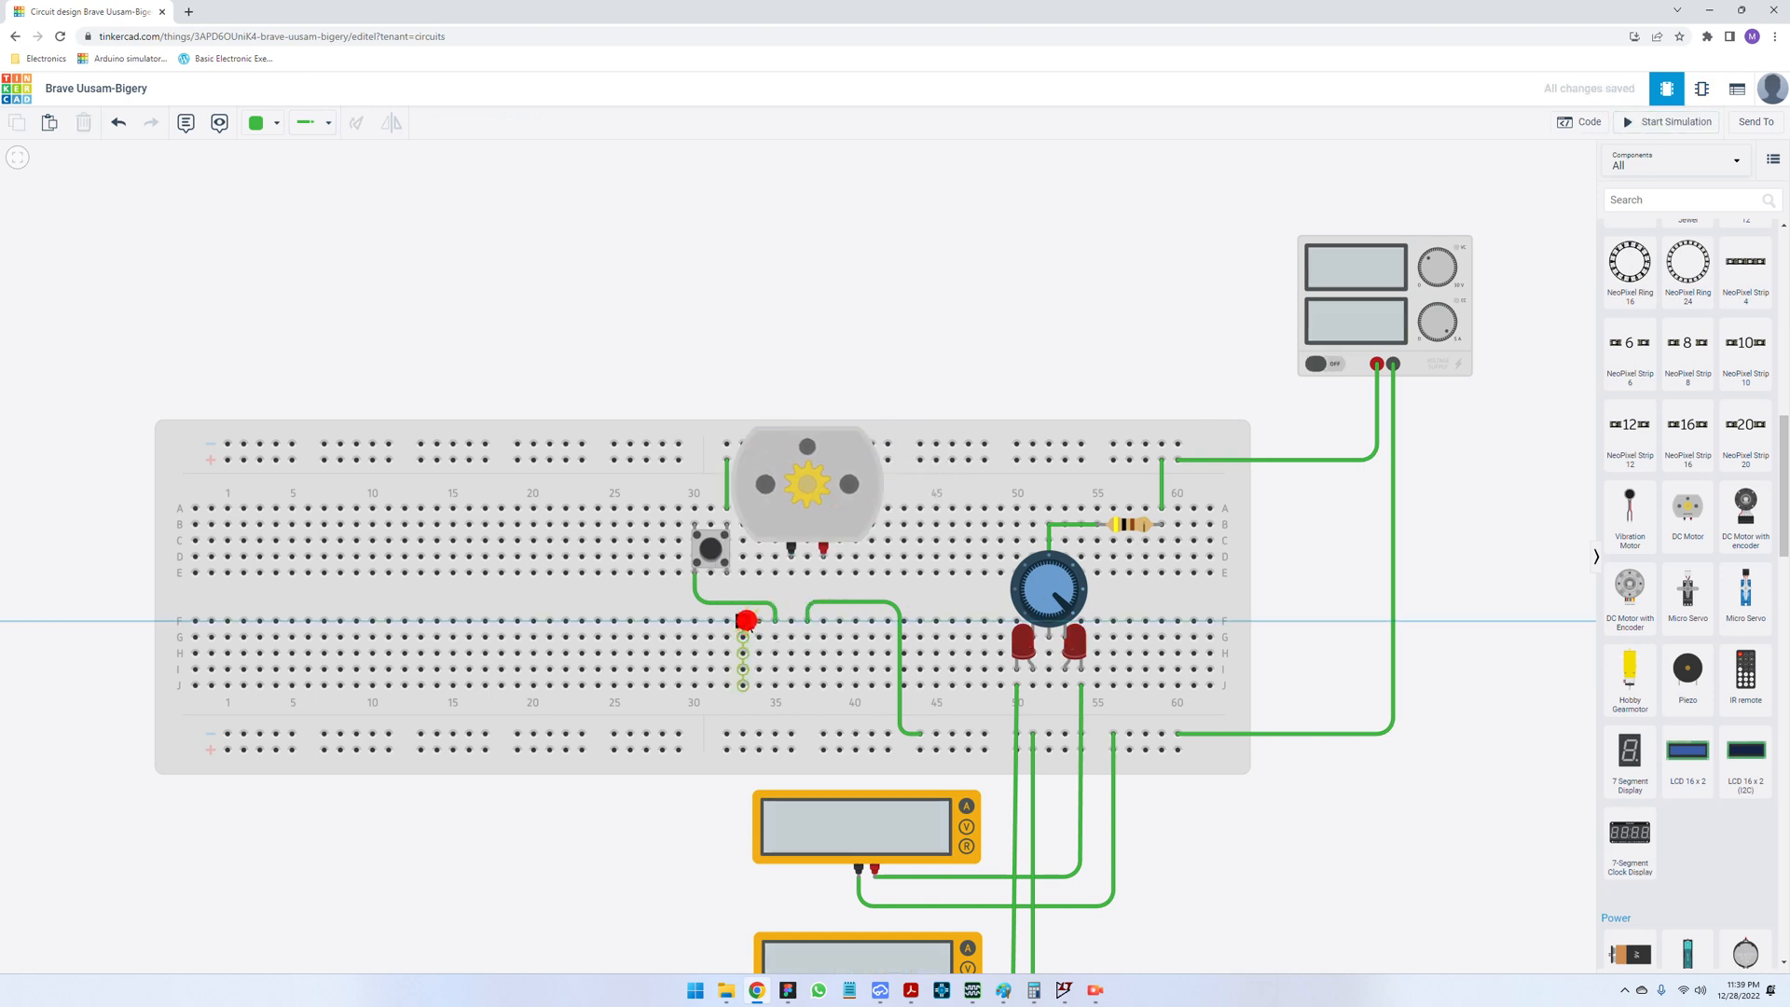
{"action": "left_click", "coordinate": [754, 609]}
{"action": "key", "text": "Escape"}
{"action": "left_click", "coordinate": [774, 609]}
{"action": "key", "text": "Delete"}
{"action": "left_click", "coordinate": [844, 604]}
{"action": "key", "text": "Delete"}
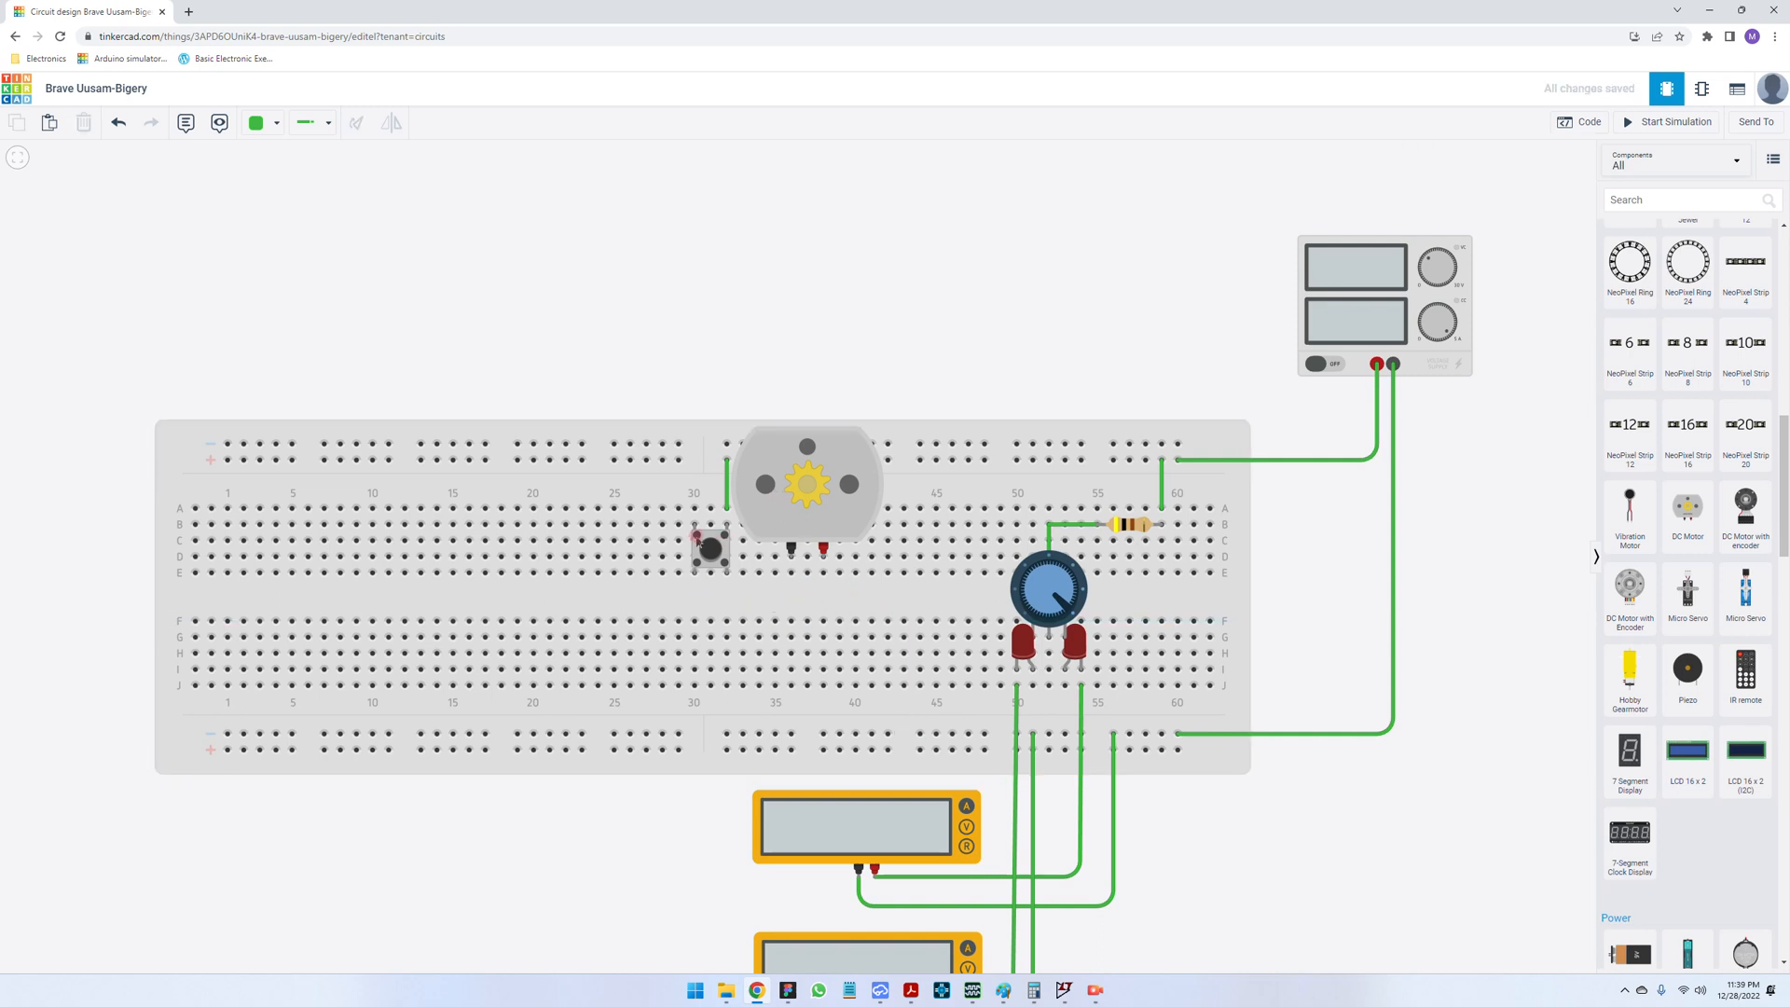
- Wire the pushbutton's E30 to E36, and wire E38 straight down to the lower negative rail at column 38
{"action": "left_click", "coordinate": [696, 573]}
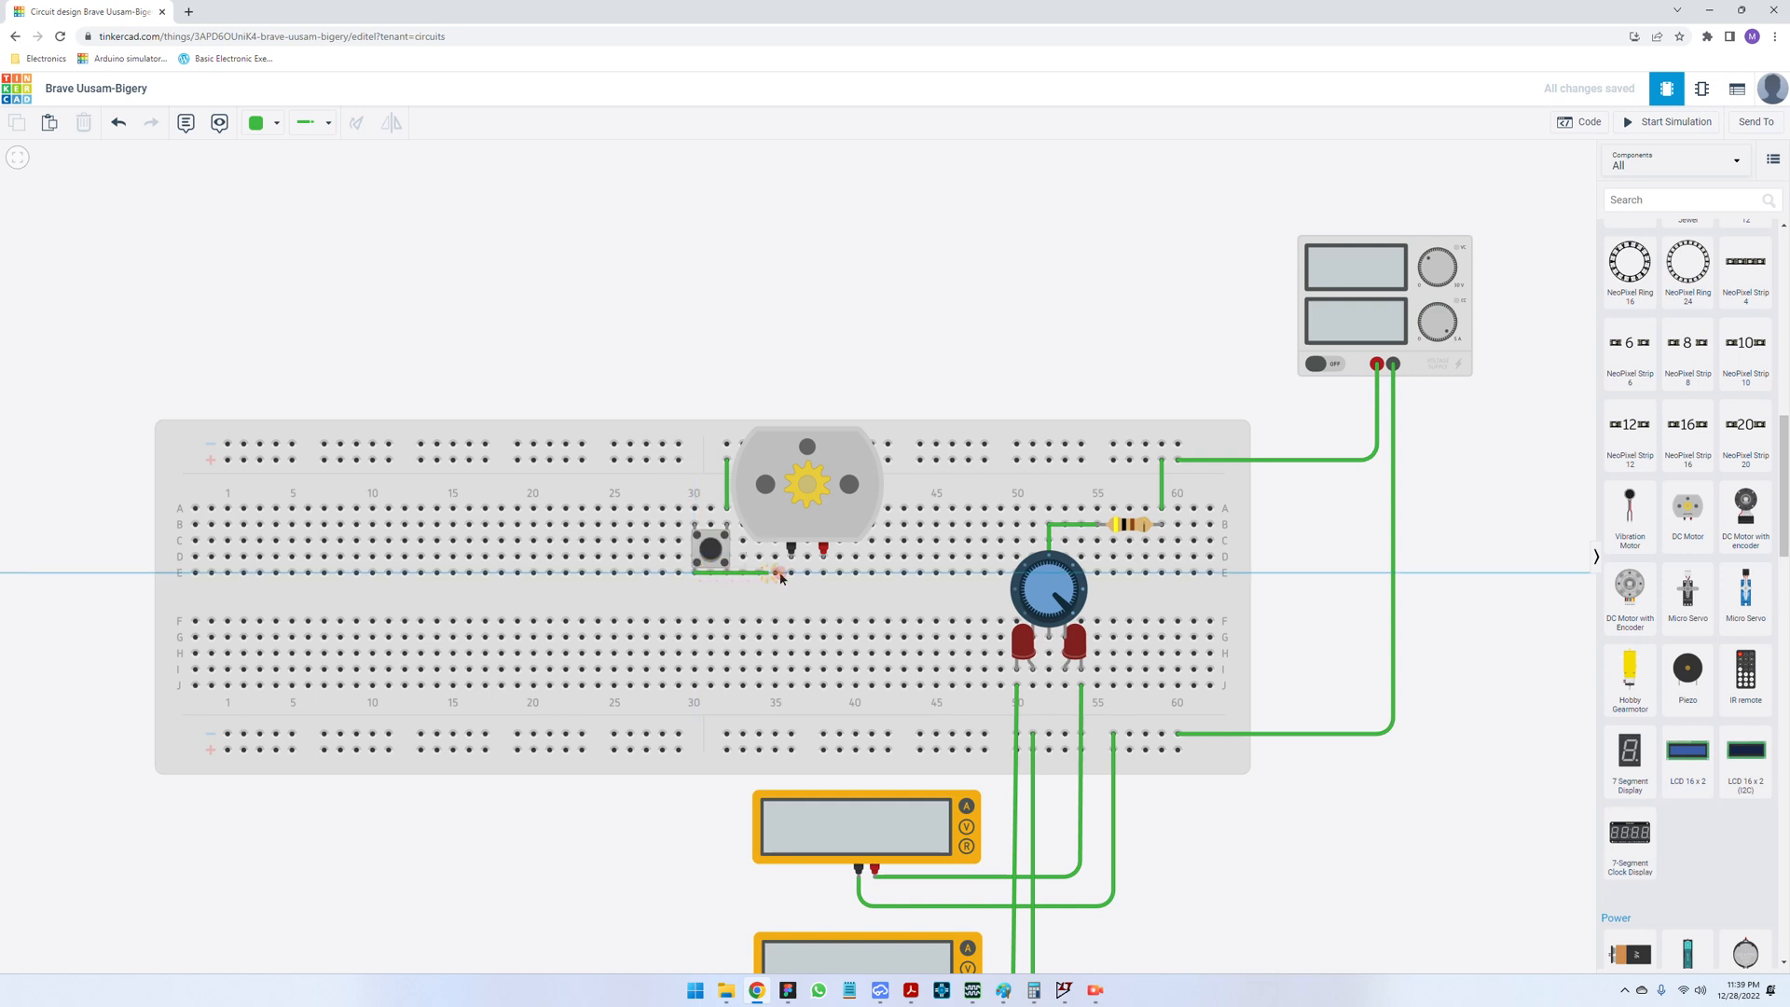
{"action": "left_click", "coordinate": [792, 572]}
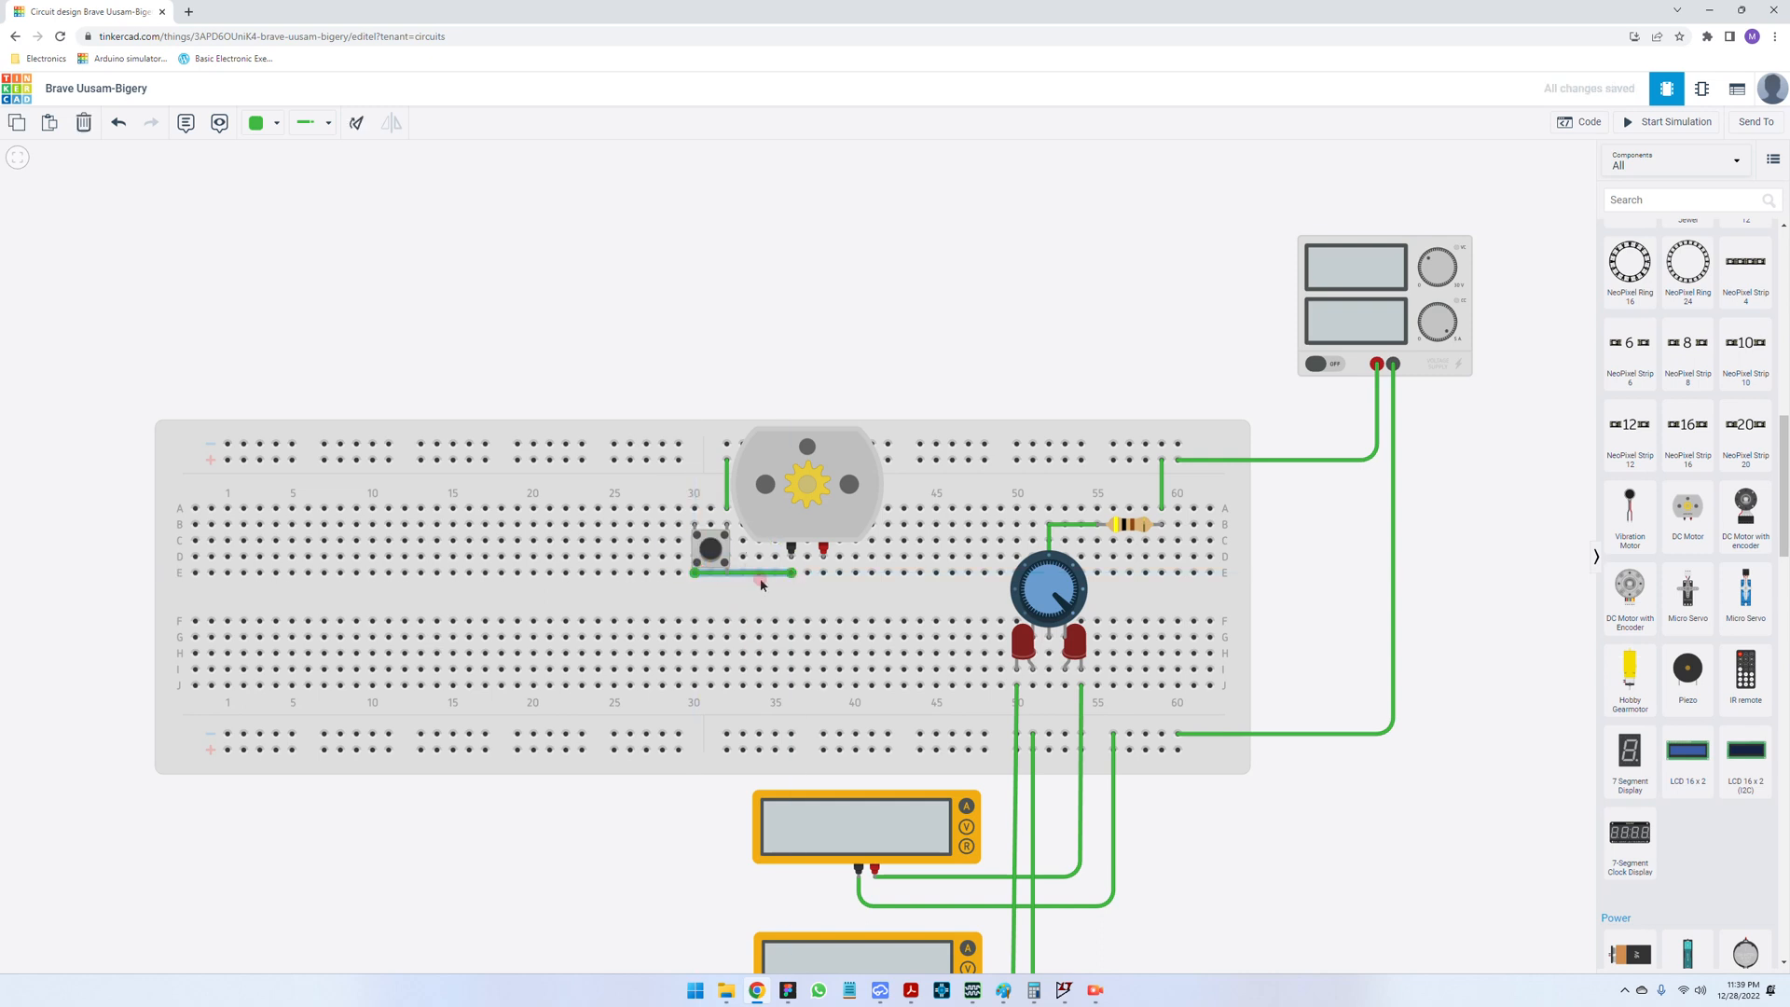
{"action": "left_click", "coordinate": [824, 573]}
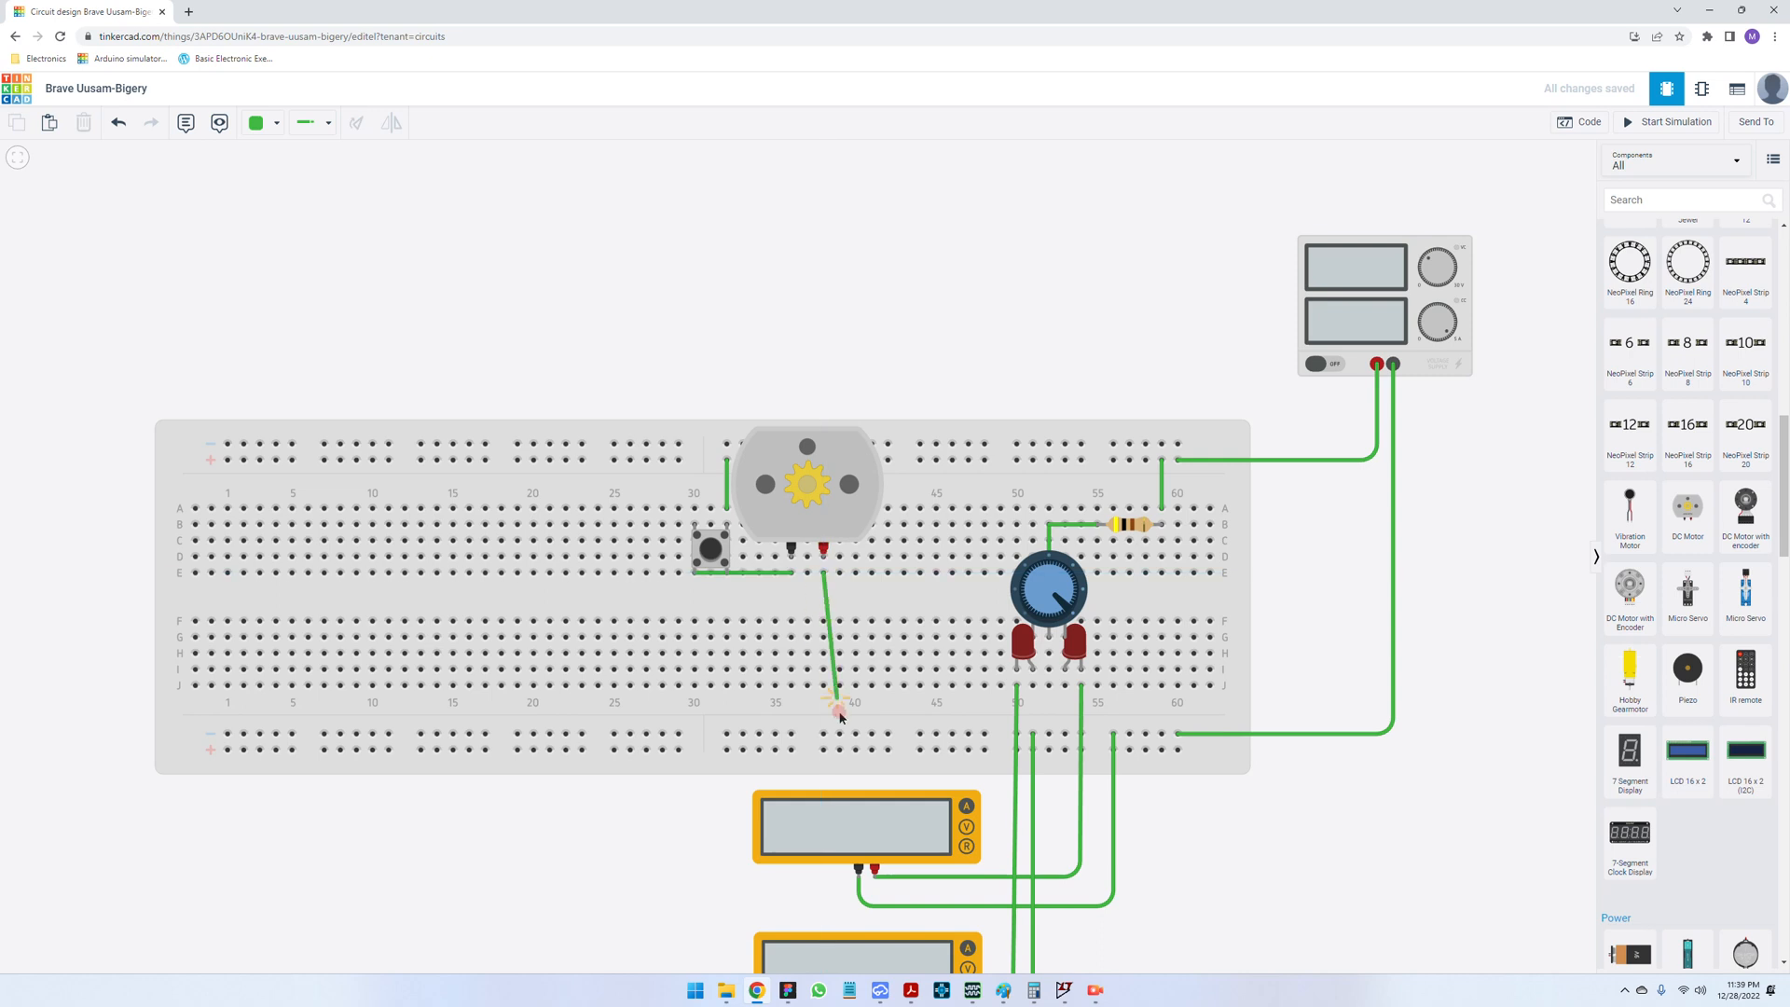
{"action": "left_click", "coordinate": [823, 735]}
{"action": "left_click", "coordinate": [802, 781]}
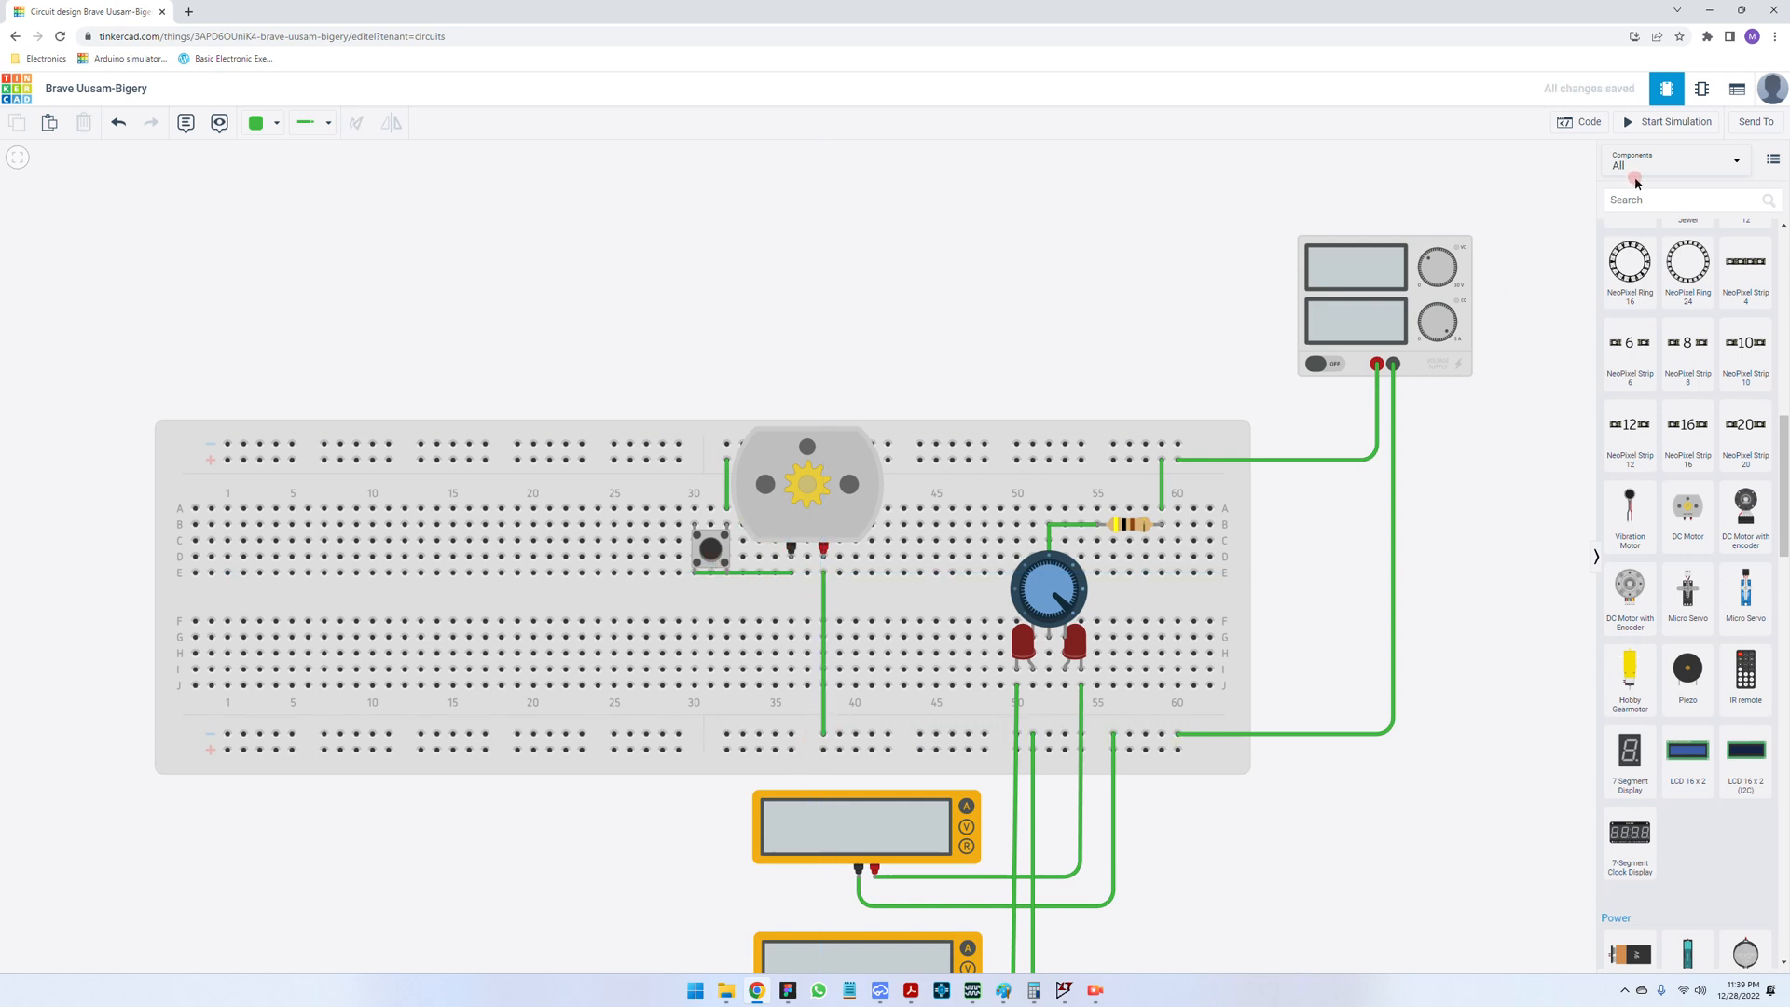
- Run the simulation and operate the pushbutton to check that it drives the DC motor, examining the button's terminals
{"action": "left_click", "coordinate": [1673, 122]}
{"action": "left_click", "coordinate": [714, 552]}
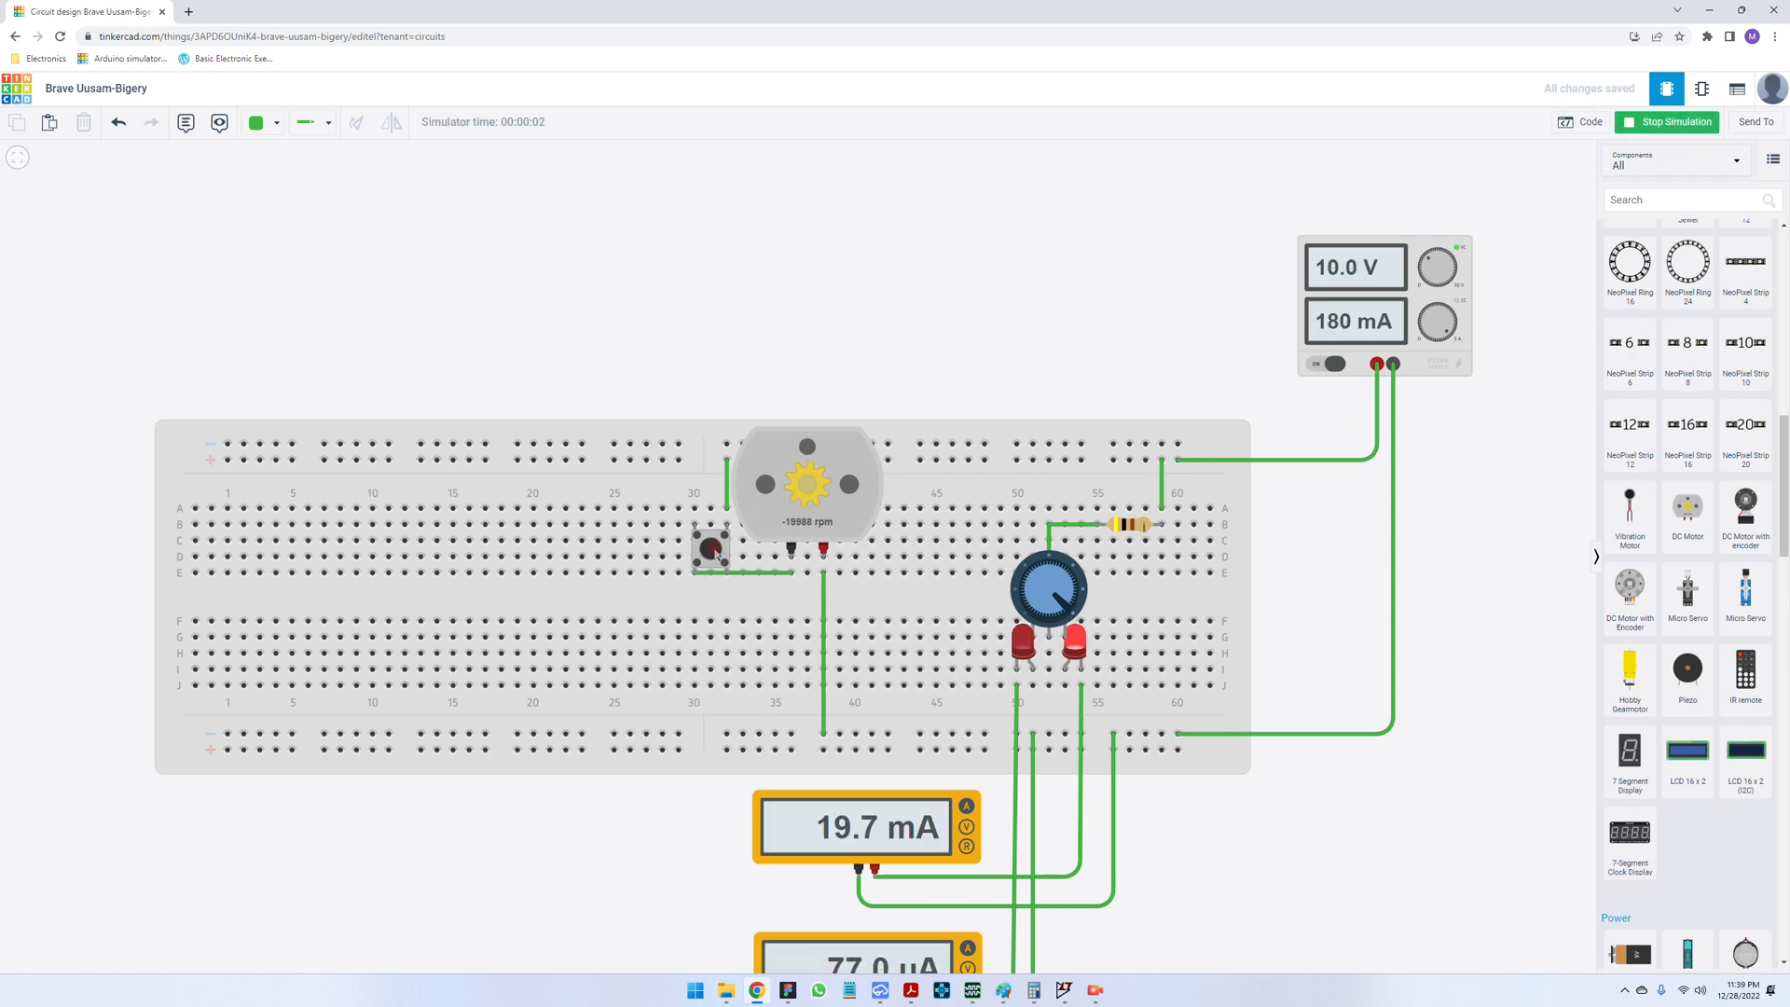
{"action": "left_click", "coordinate": [714, 552]}
{"action": "left_click", "coordinate": [716, 552]}
{"action": "scroll", "coordinate": [707, 563], "scroll_direction": "up", "scroll_amount": 5}
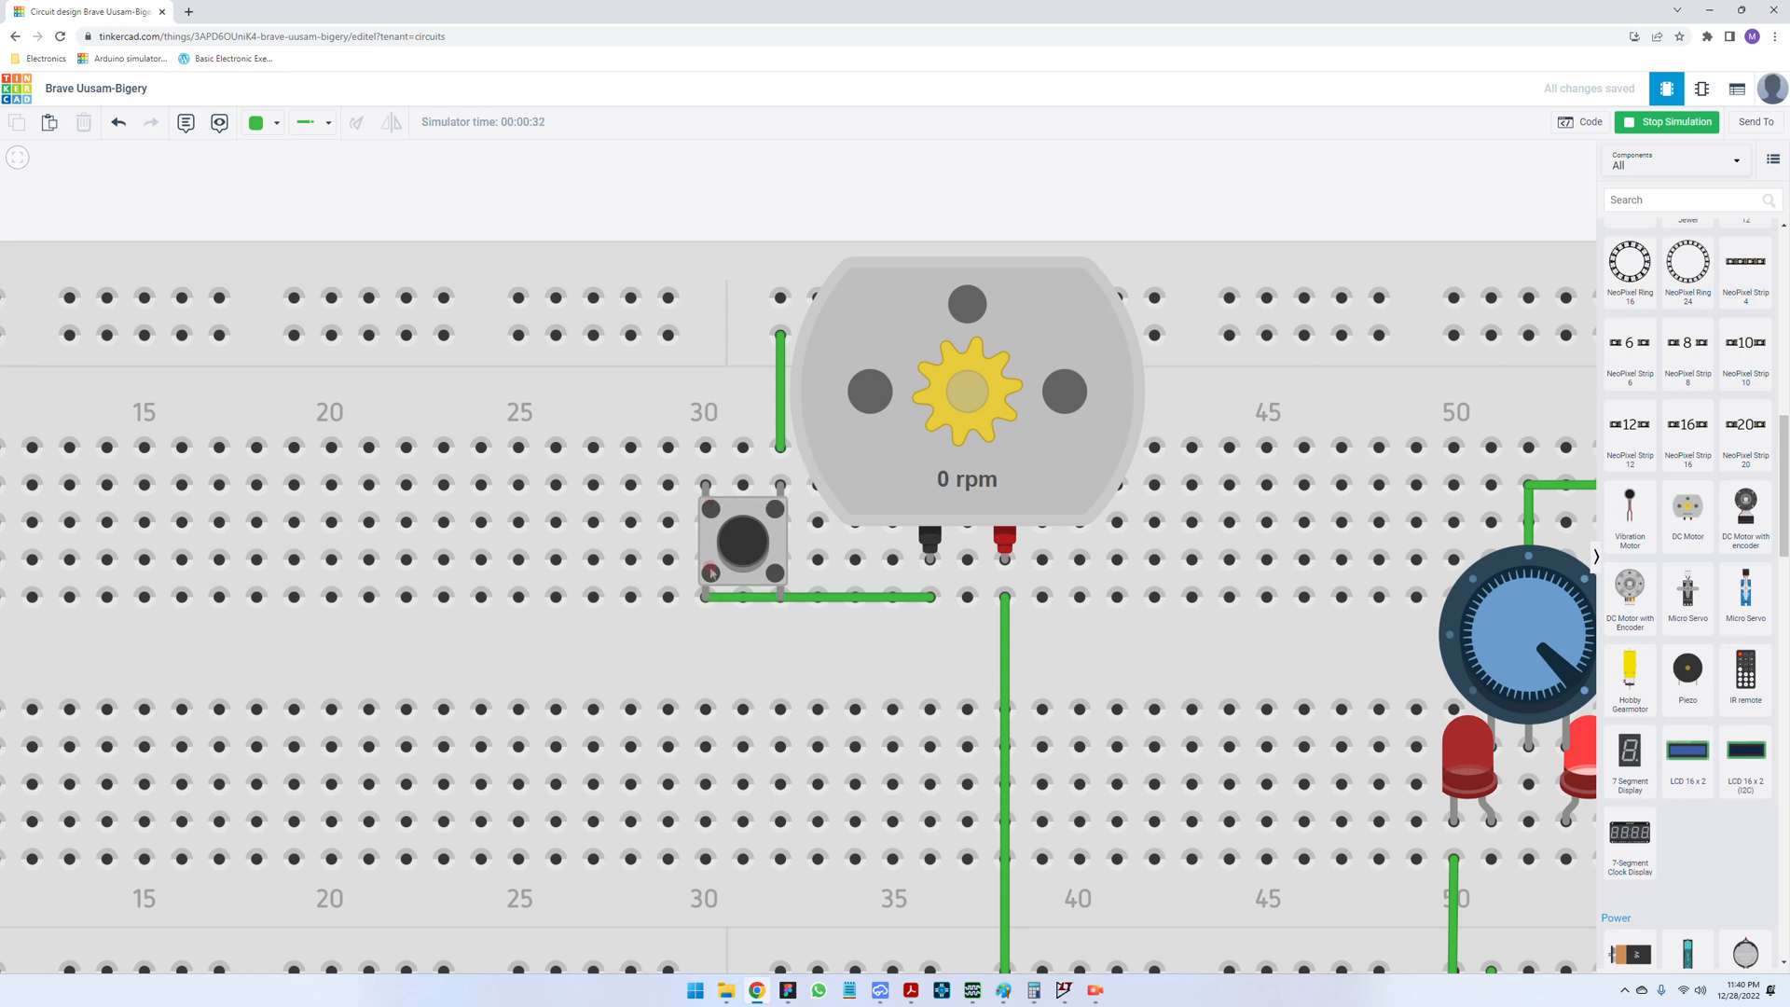
{"action": "left_click", "coordinate": [743, 545]}
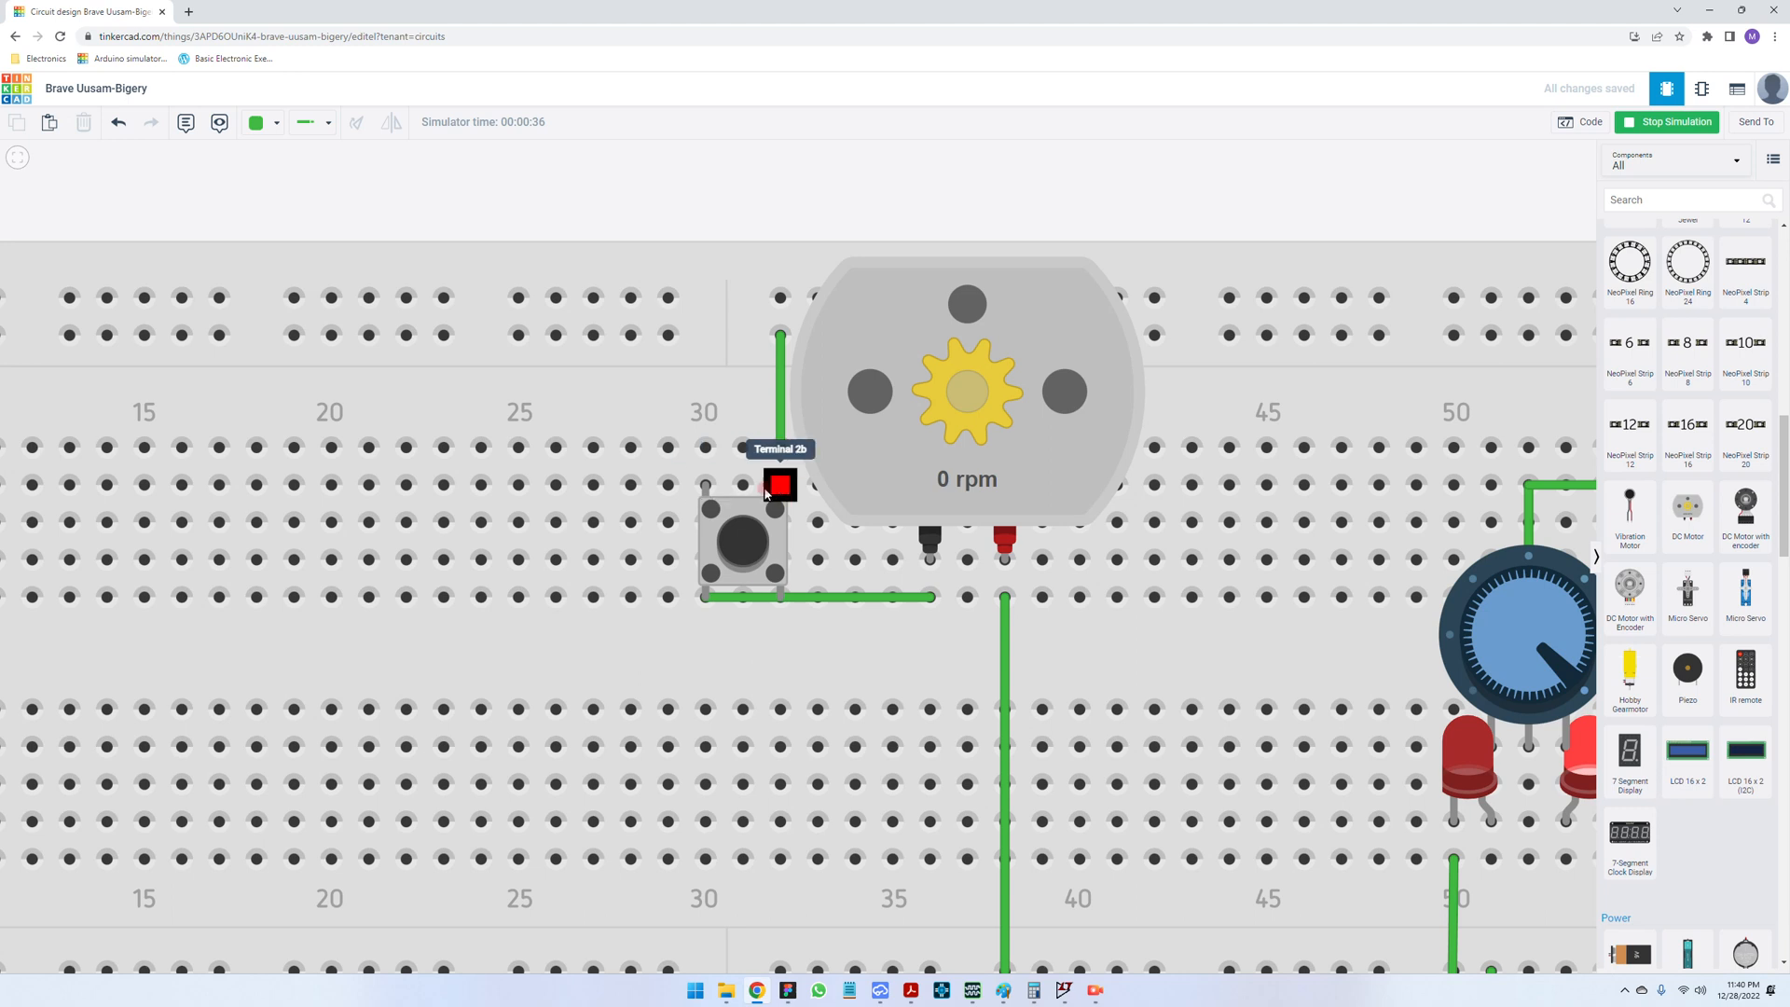
- Add a photoresistor to the breadboard with its terminals at C24 and C25
{"action": "scroll", "coordinate": [983, 644], "scroll_direction": "down", "scroll_amount": 1}
{"action": "scroll", "coordinate": [984, 643], "scroll_direction": "down", "scroll_amount": 2}
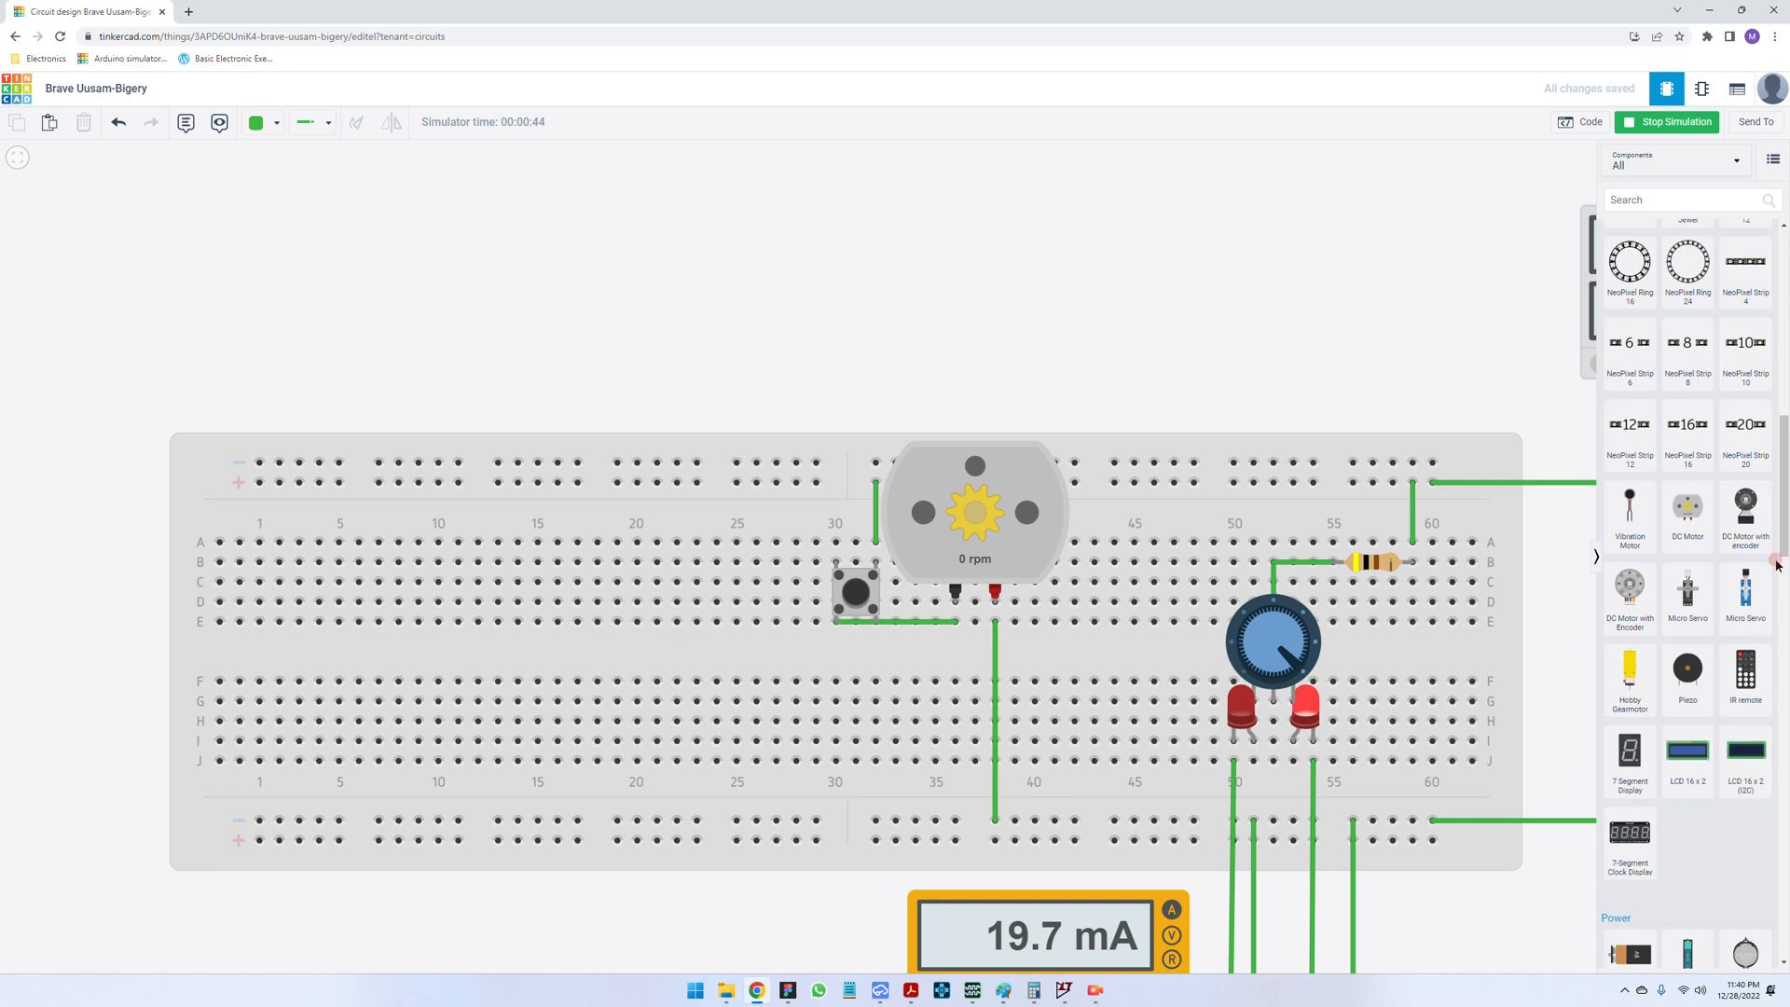
{"action": "scroll", "coordinate": [1706, 667], "scroll_direction": "up", "scroll_amount": 10}
{"action": "left_click_drag", "start_coordinate": [1629, 407], "coordinate": [730, 597]}
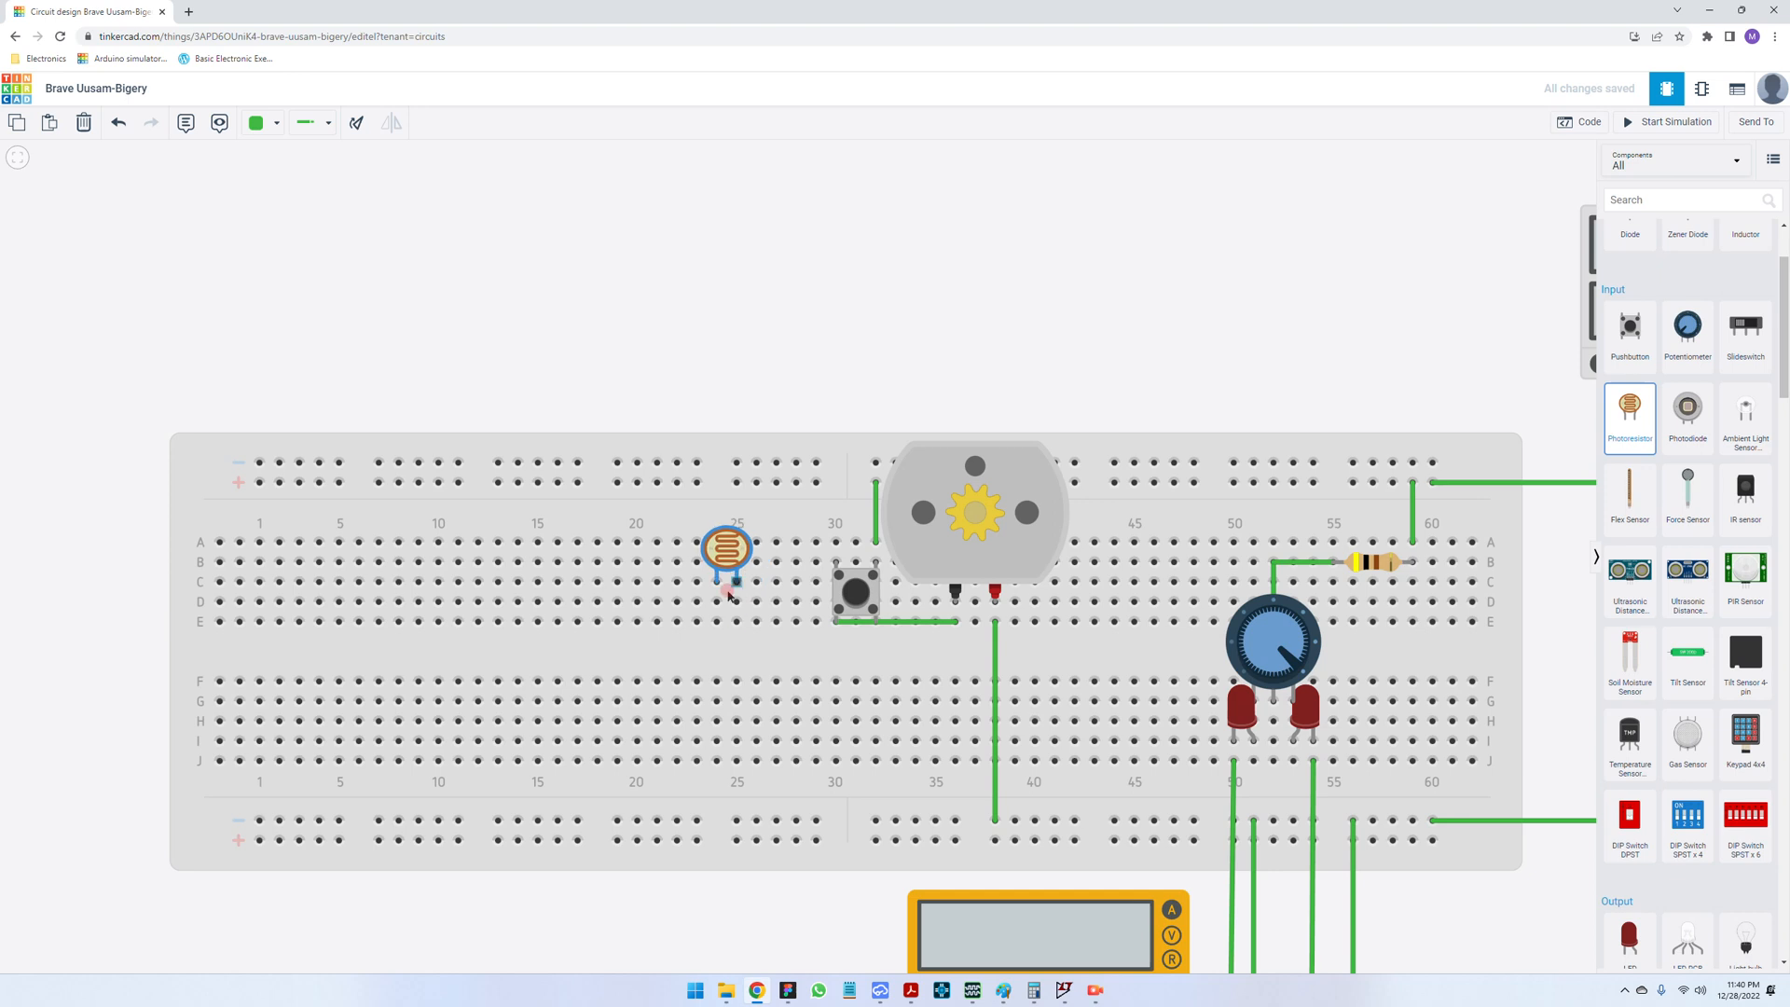
{"action": "left_click", "coordinate": [729, 594]}
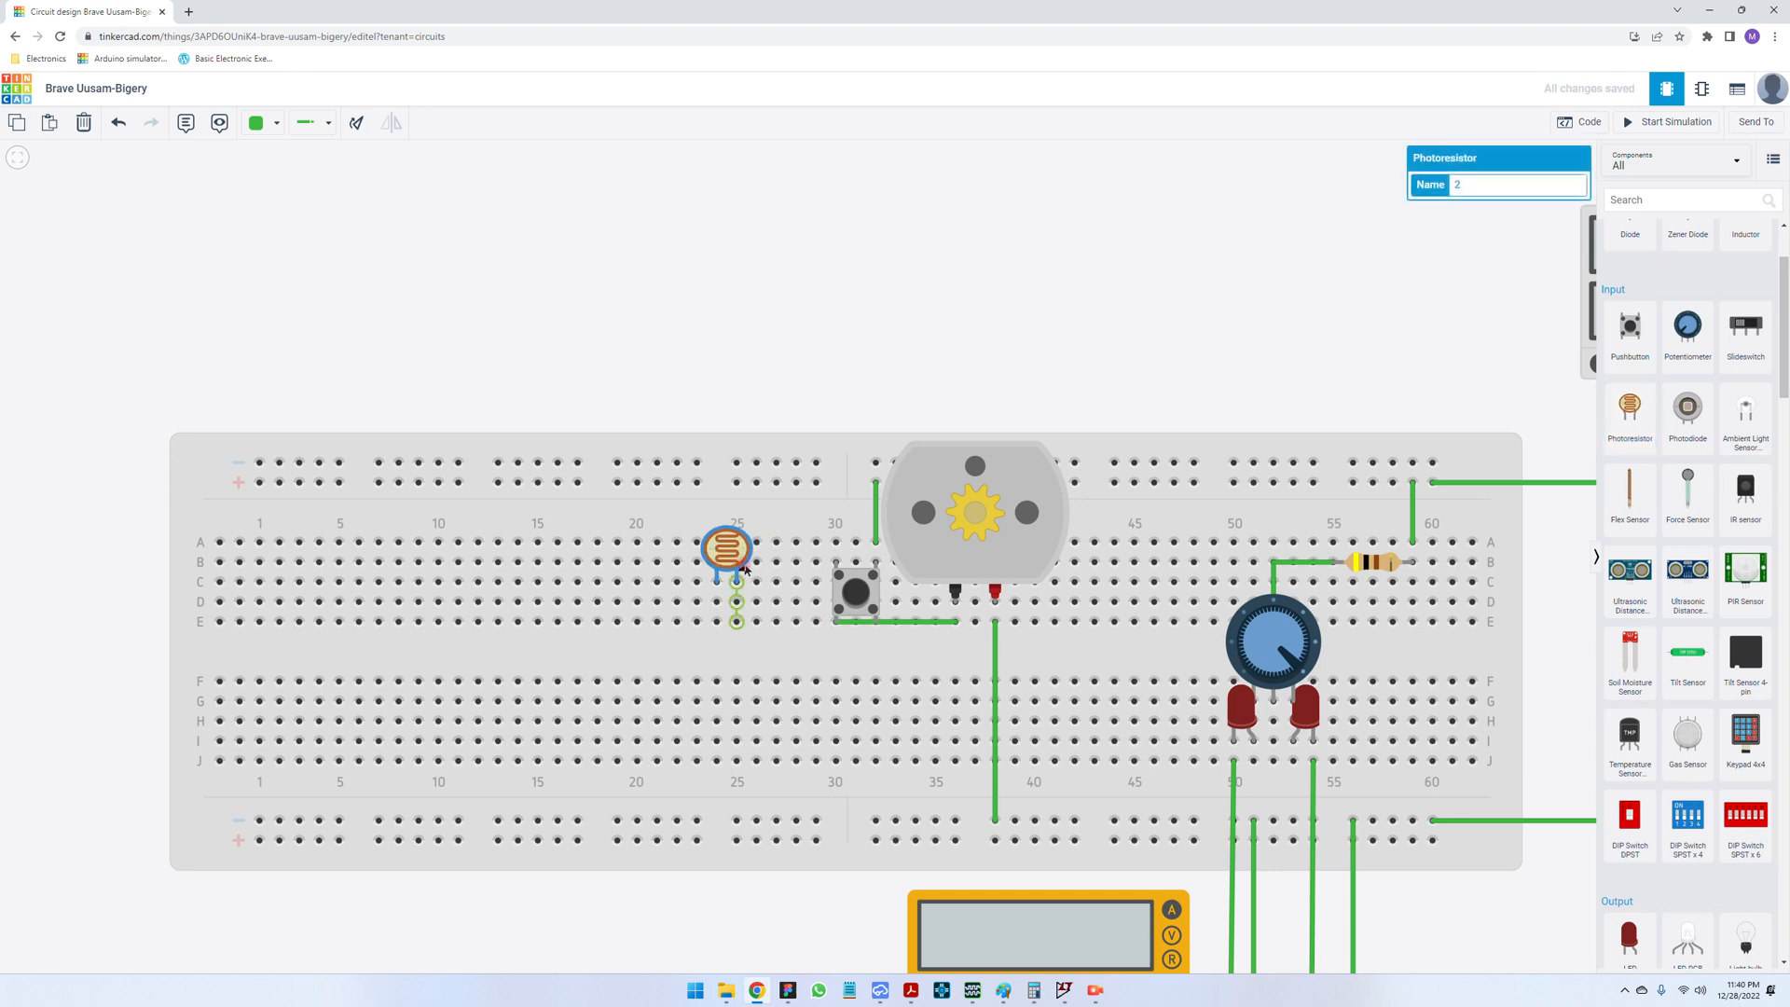
- Wire the photoresistor's column from B25 to the upper positive rail
{"action": "left_click", "coordinate": [743, 572]}
{"action": "left_click", "coordinate": [737, 482]}
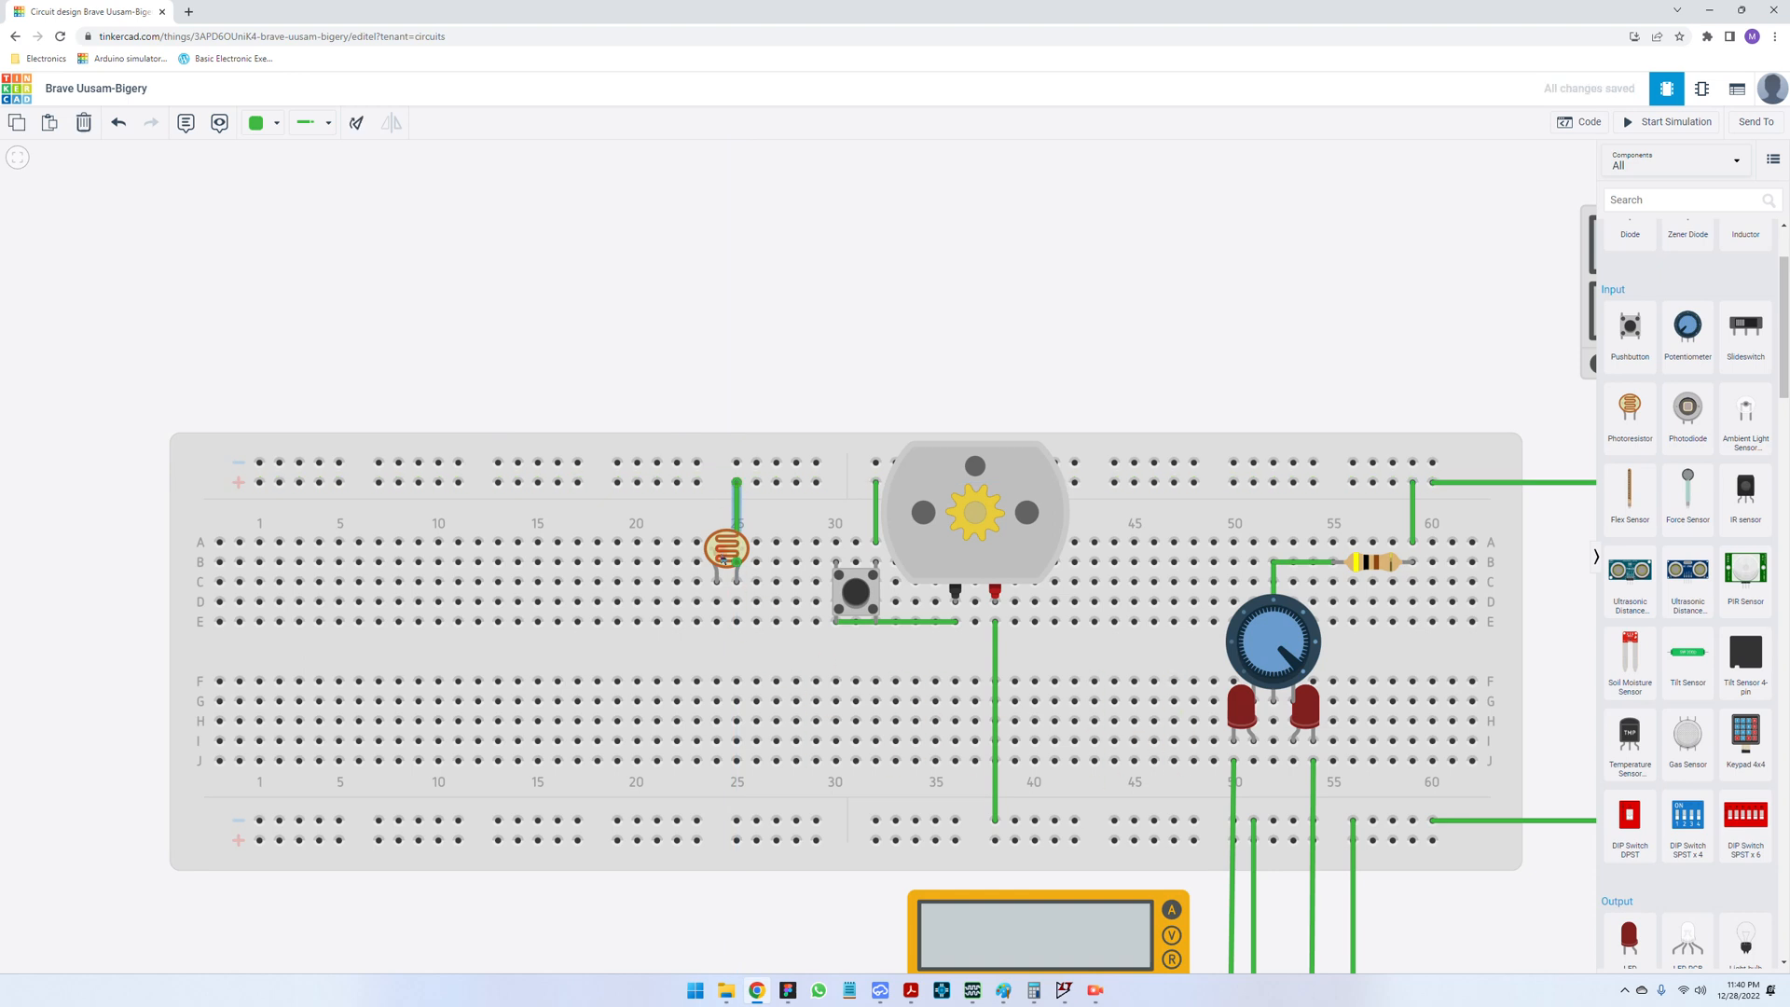
{"action": "left_click", "coordinate": [725, 554]}
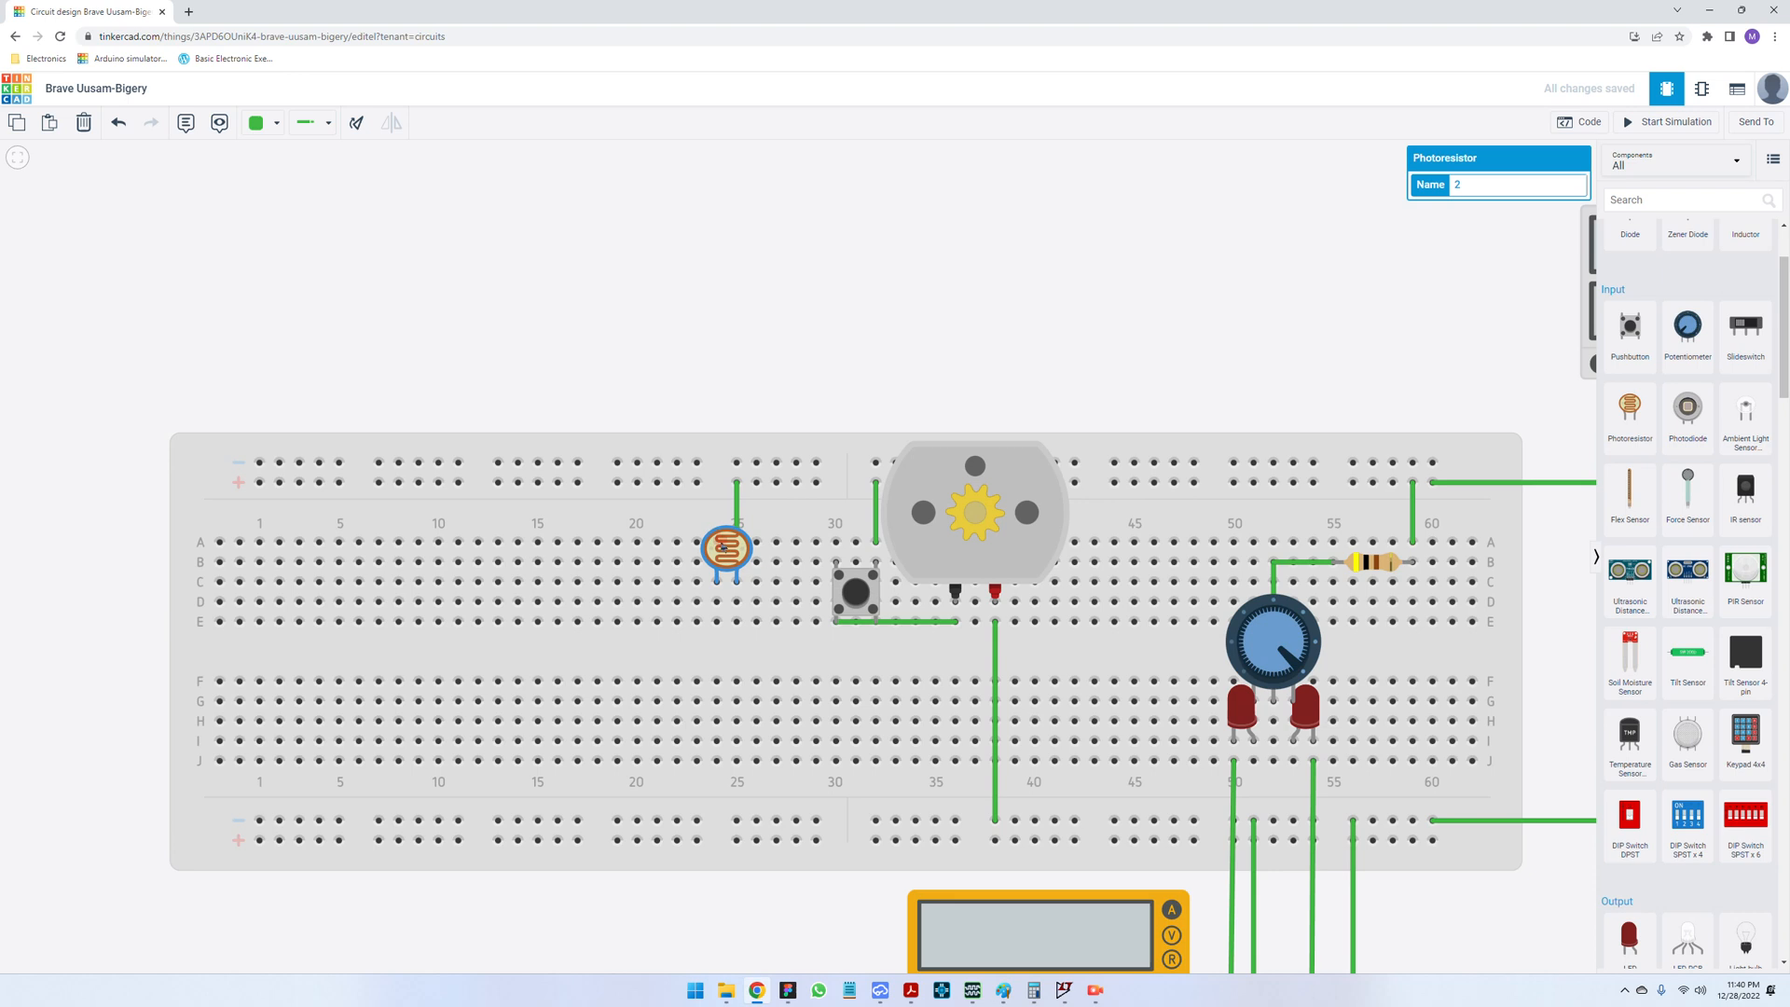
- Duplicate the LED below the potentiometer and place the copy below the photoresistor with its legs at G23 and G24
{"action": "scroll", "coordinate": [733, 597], "scroll_direction": "up", "scroll_amount": 2}
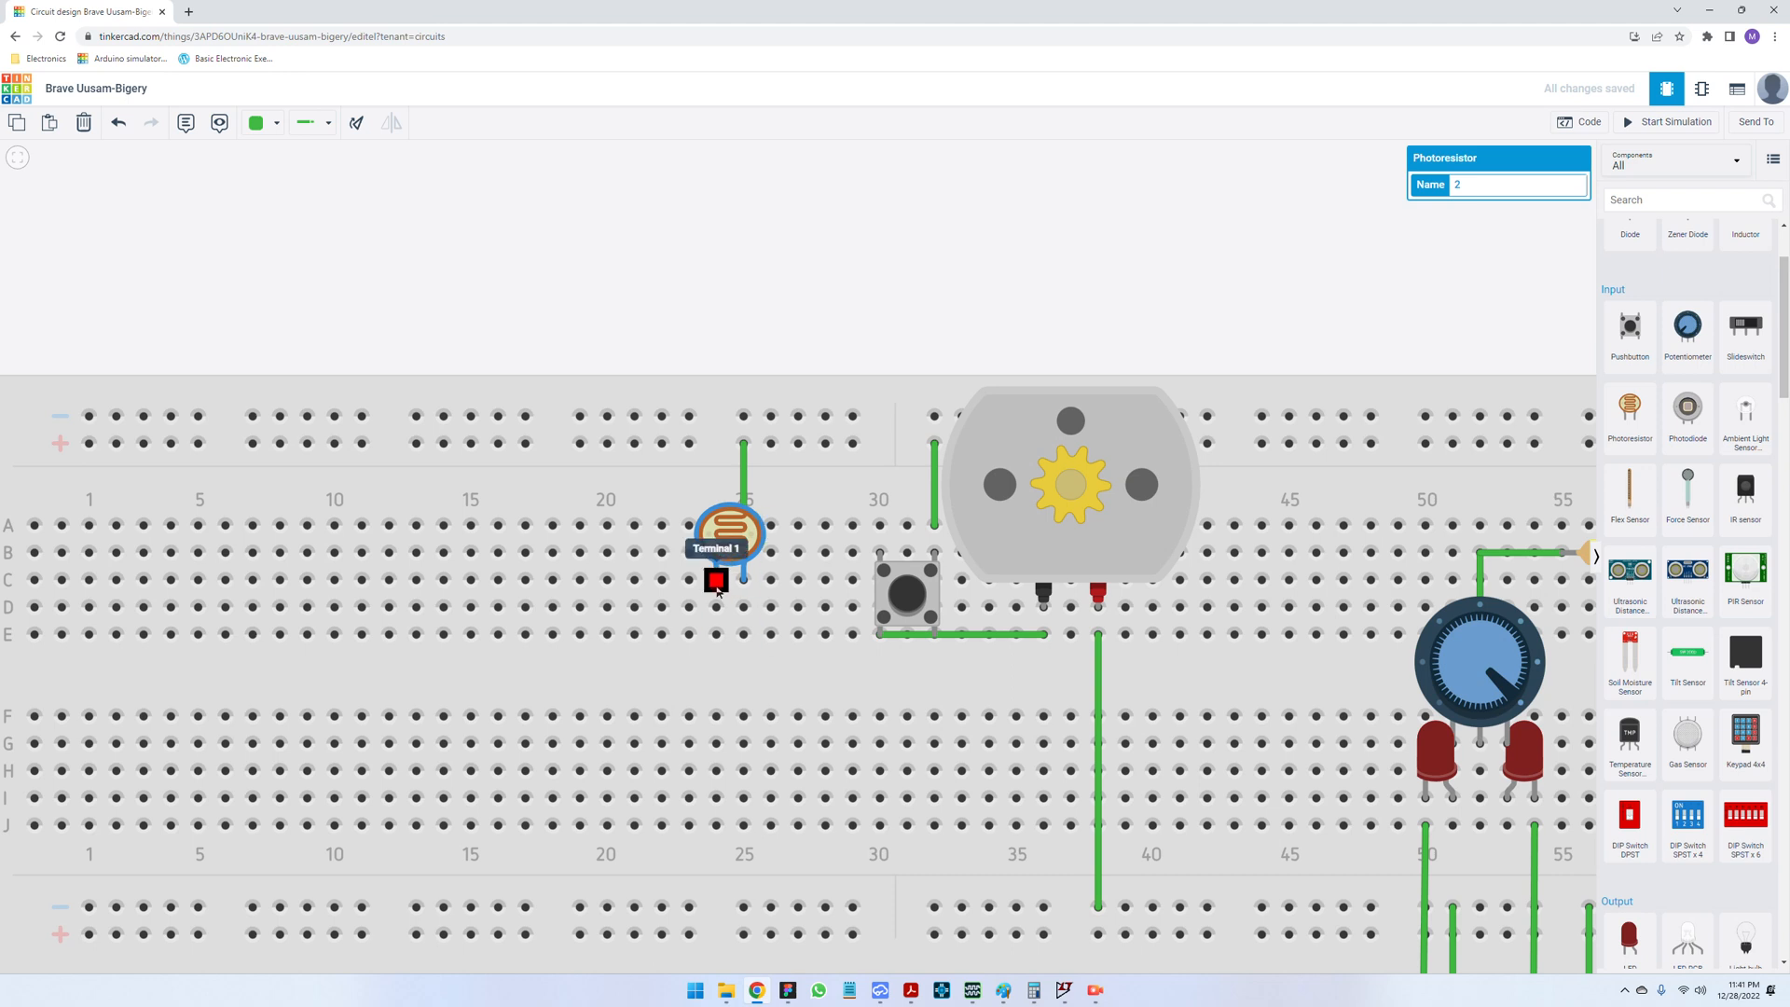
{"action": "left_click", "coordinate": [1437, 767]}
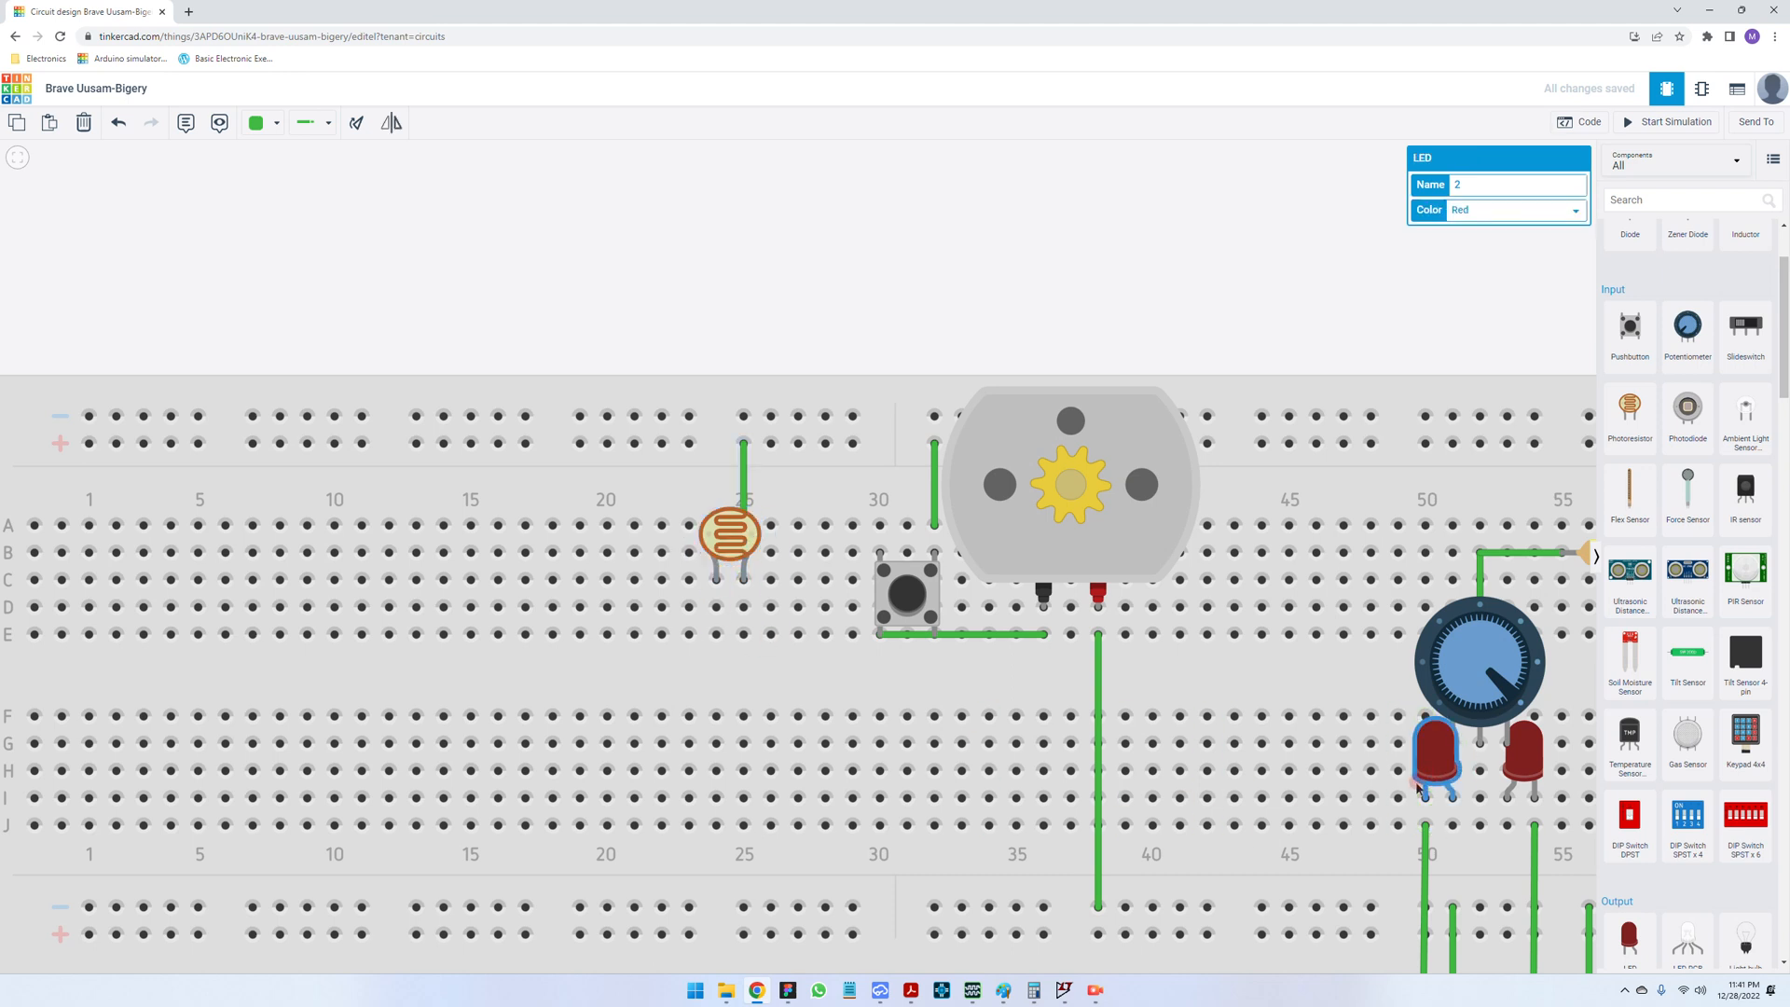
{"action": "key", "text": "ctrl+c"}
{"action": "key", "text": "ctrl+v"}
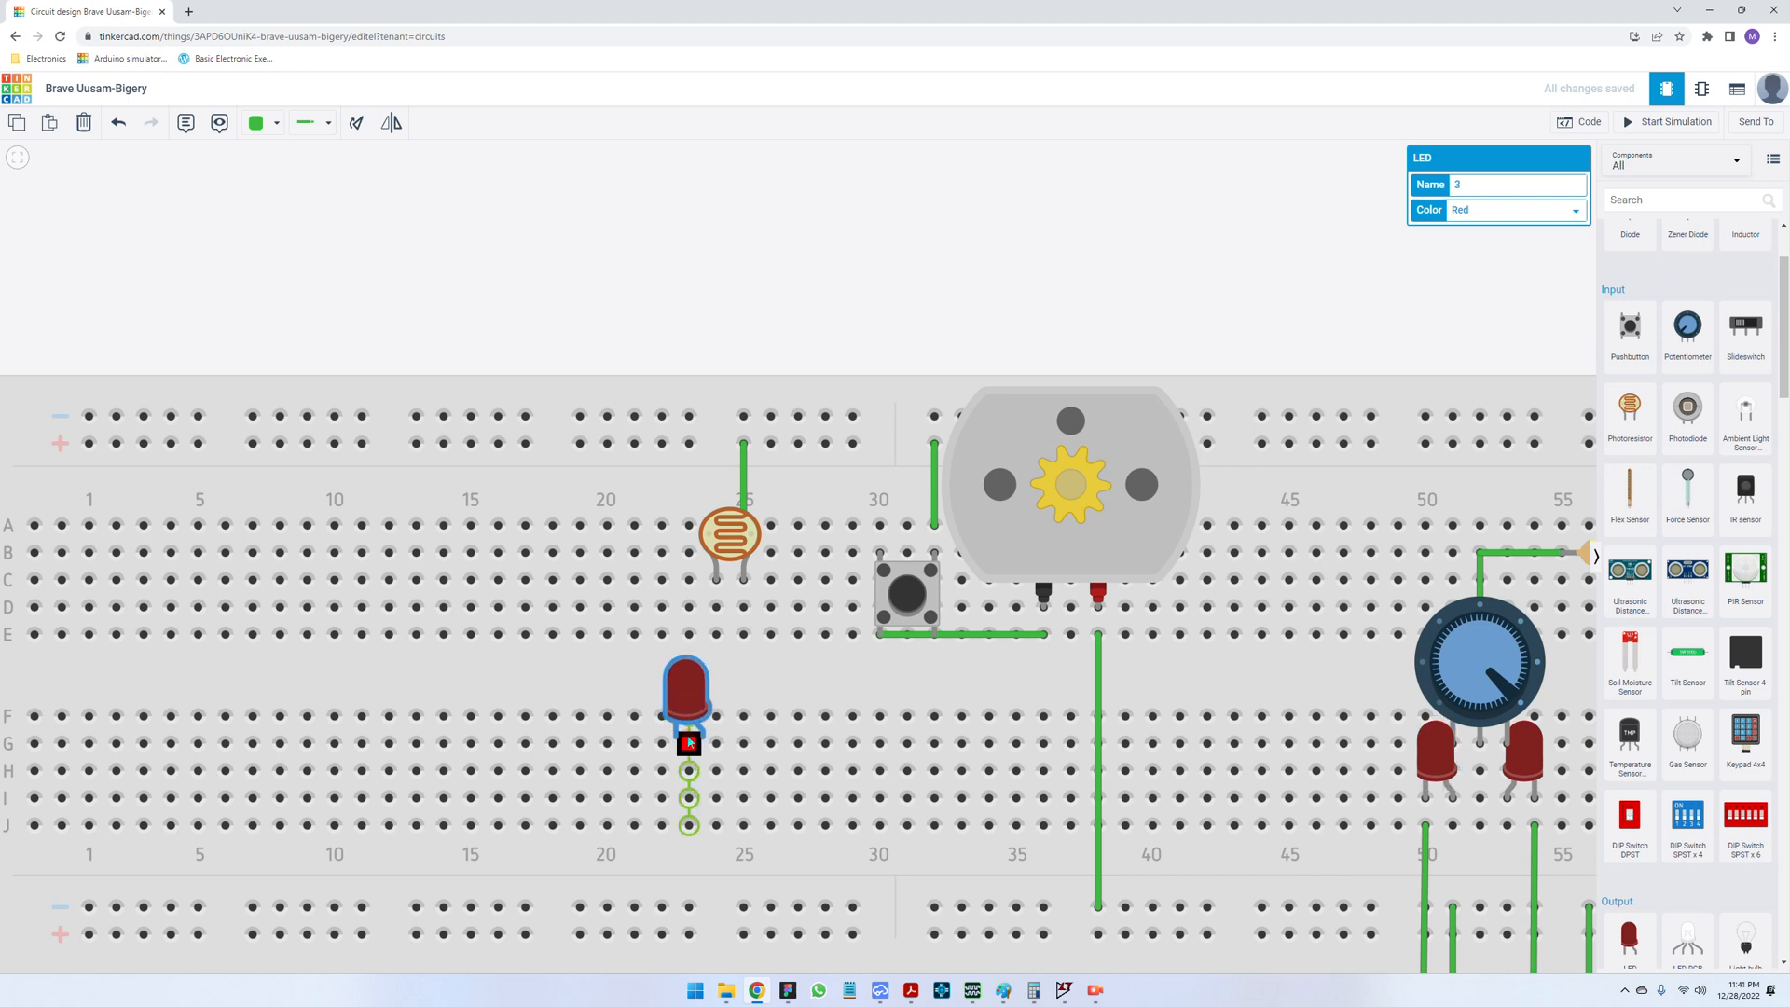
{"action": "left_click", "coordinate": [716, 743]}
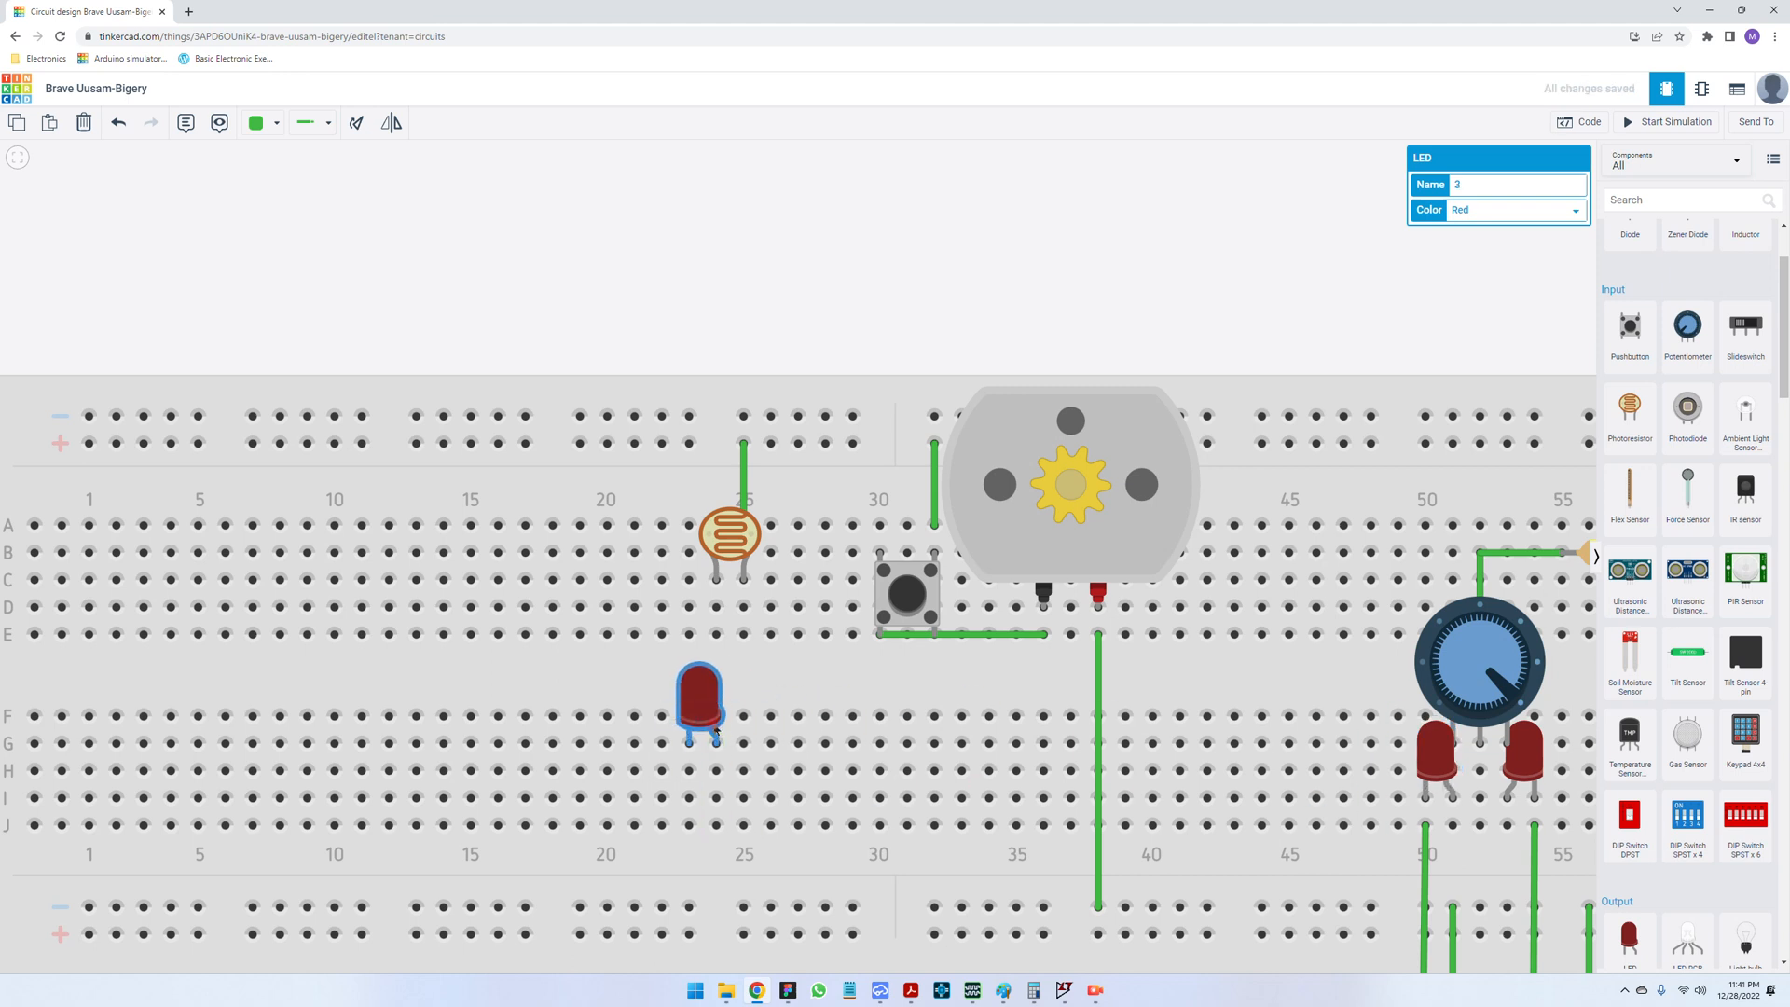
- Wire F24 to E24 to link the new LED to the photoresistor, and J23 to the lower negative rail
{"action": "left_click", "coordinate": [717, 718]}
{"action": "left_click", "coordinate": [716, 634]}
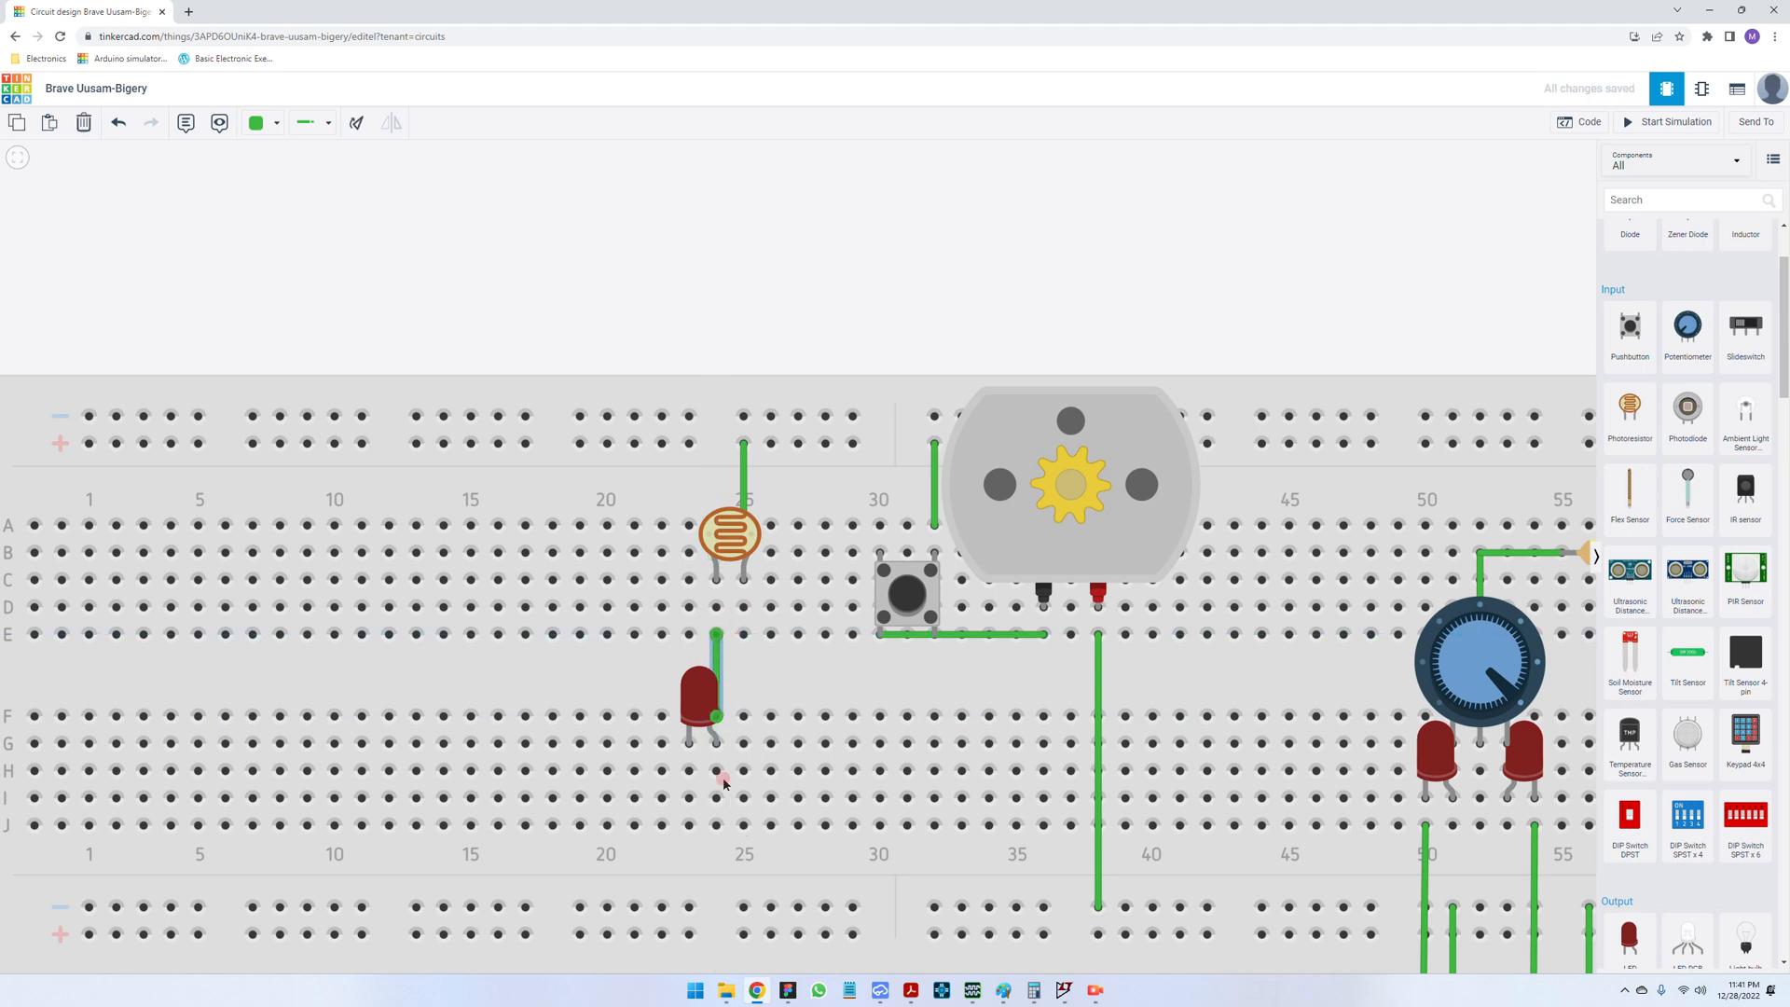
{"action": "left_click", "coordinate": [689, 825]}
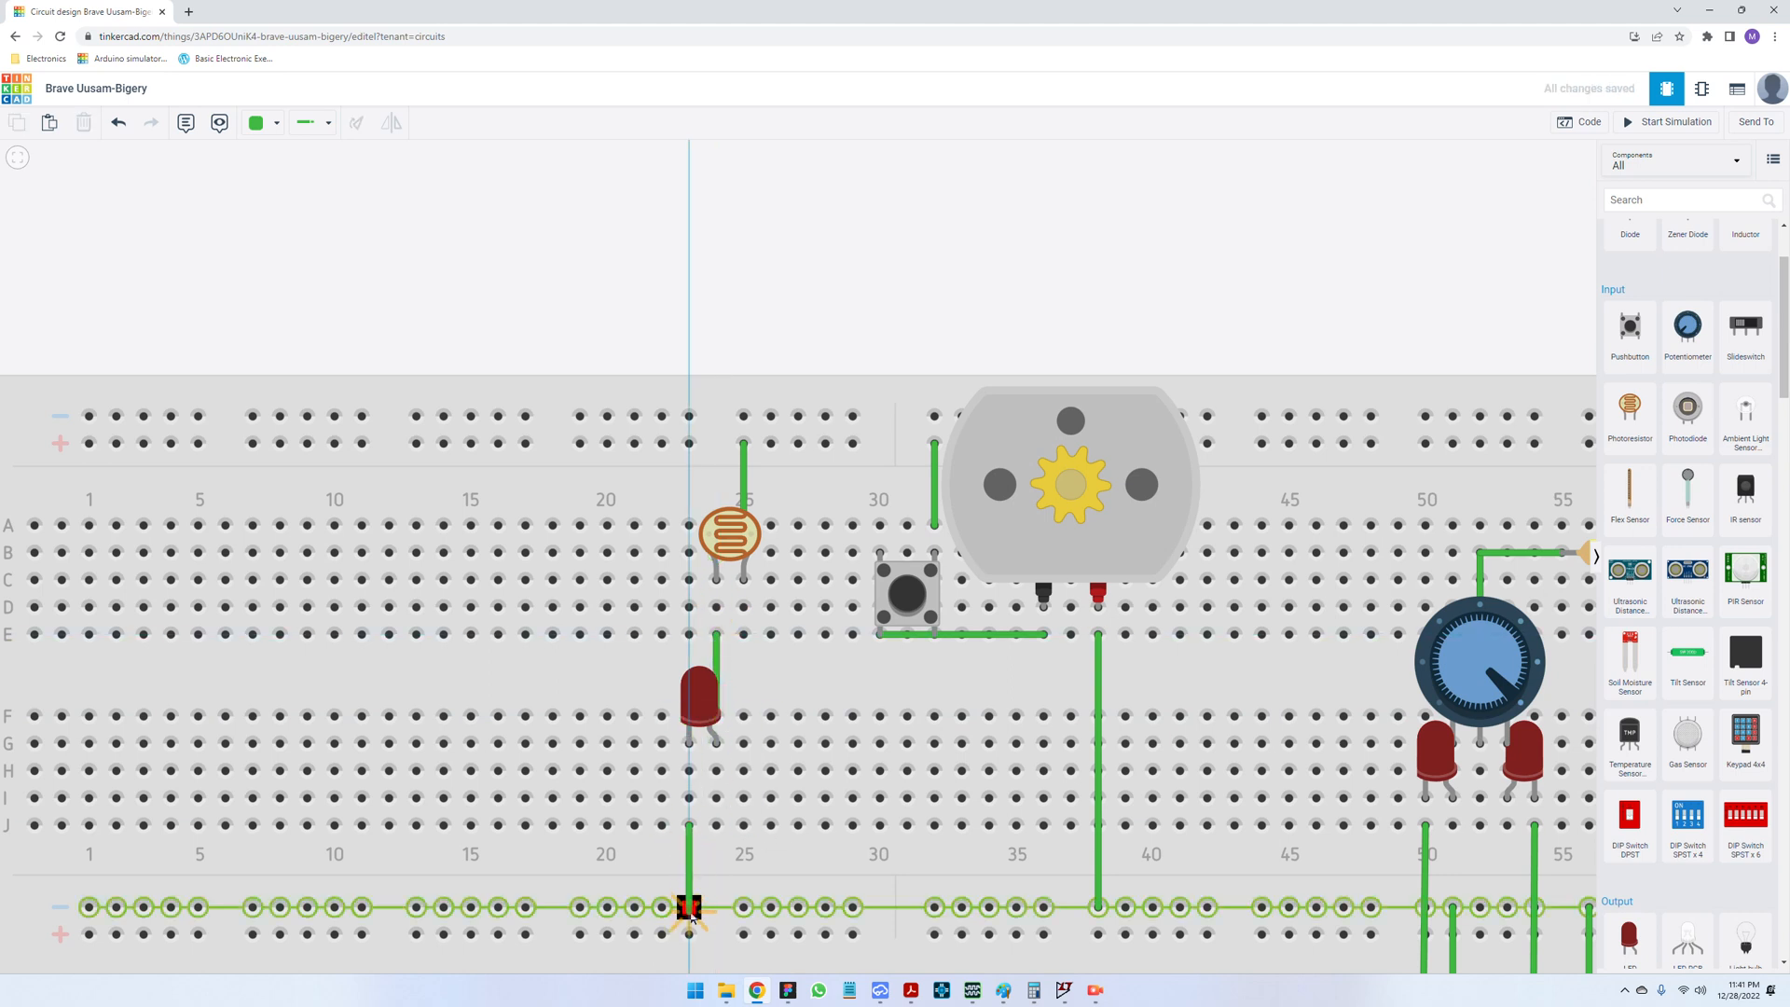
{"action": "left_click", "coordinate": [690, 908]}
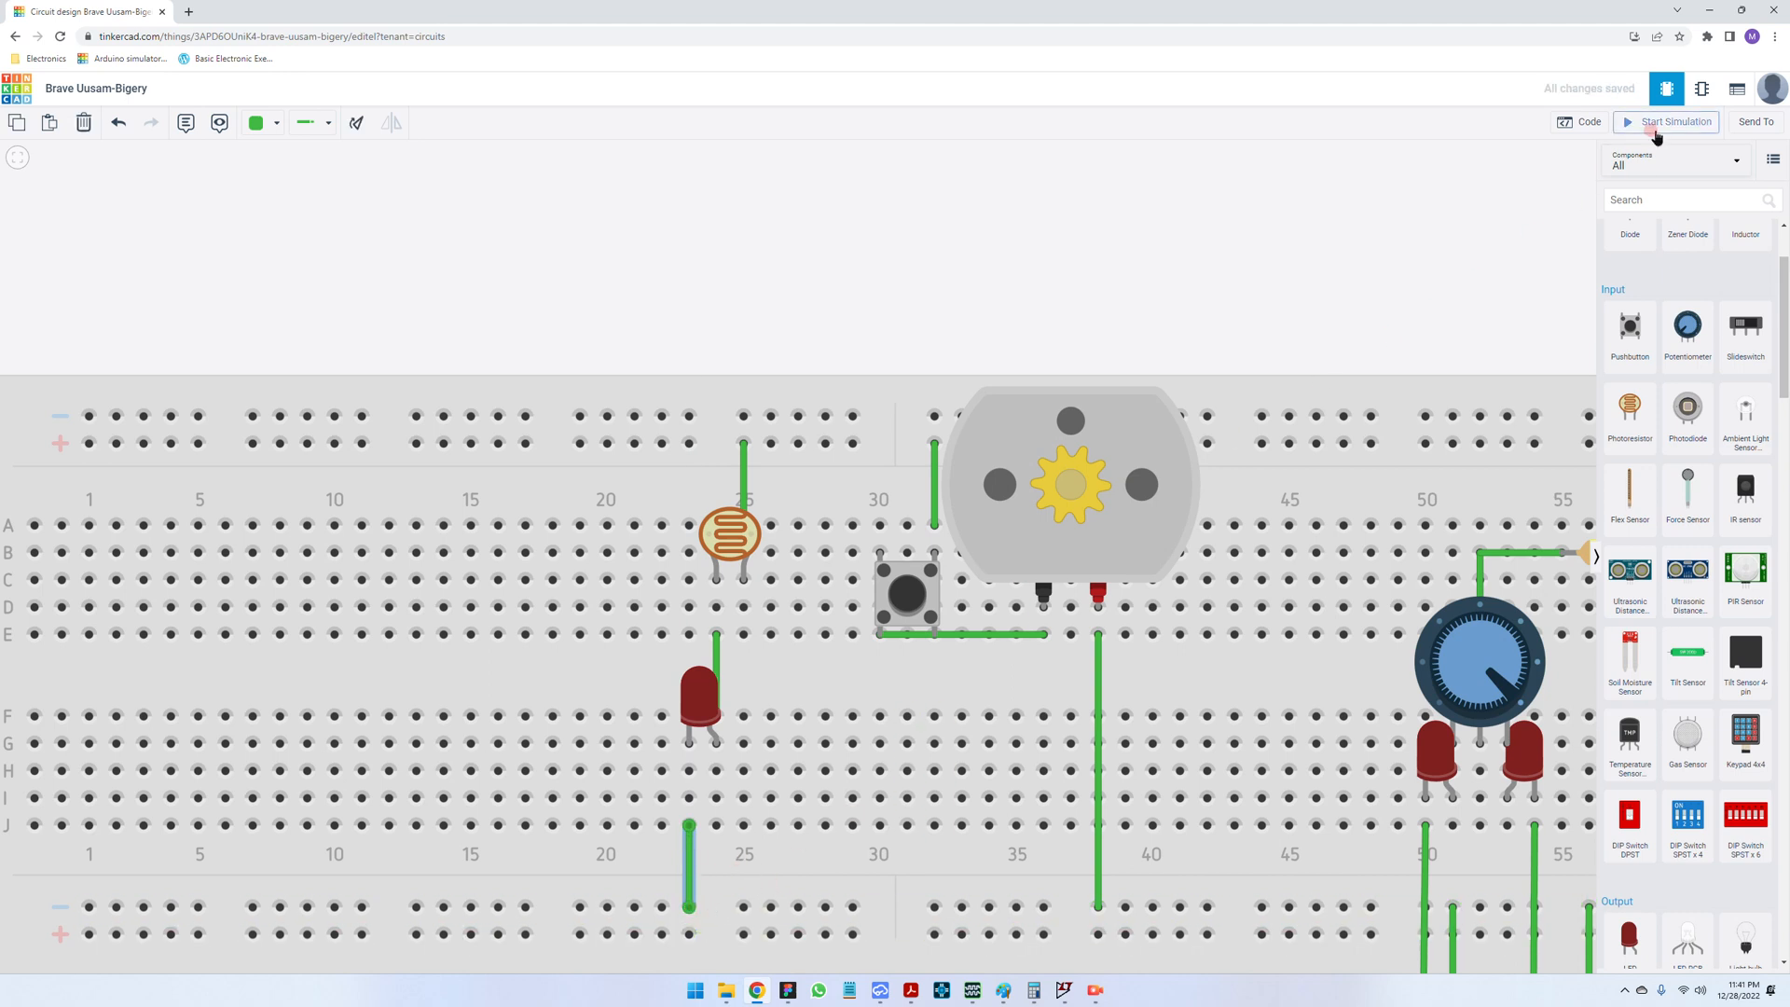
- Run the simulation and vary the photoresistor's light level between dark and bright, examining the LED and the supply current
{"action": "left_click", "coordinate": [1656, 130]}
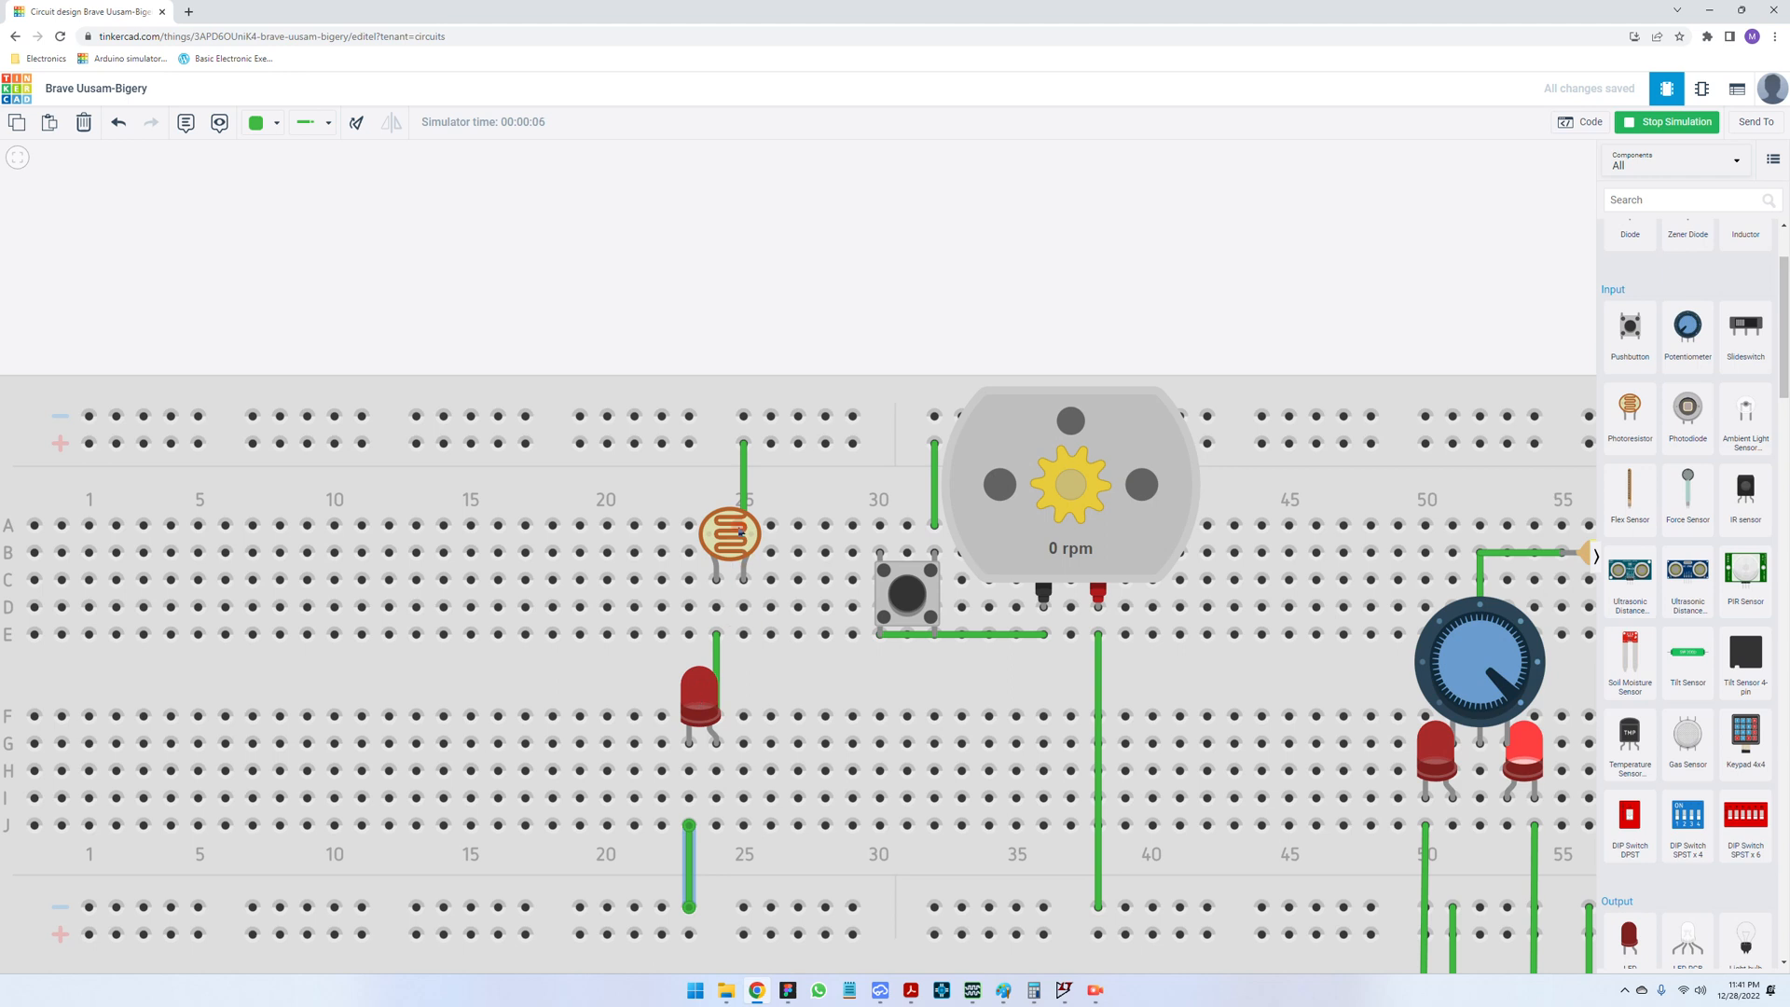
{"action": "left_click", "coordinate": [720, 552]}
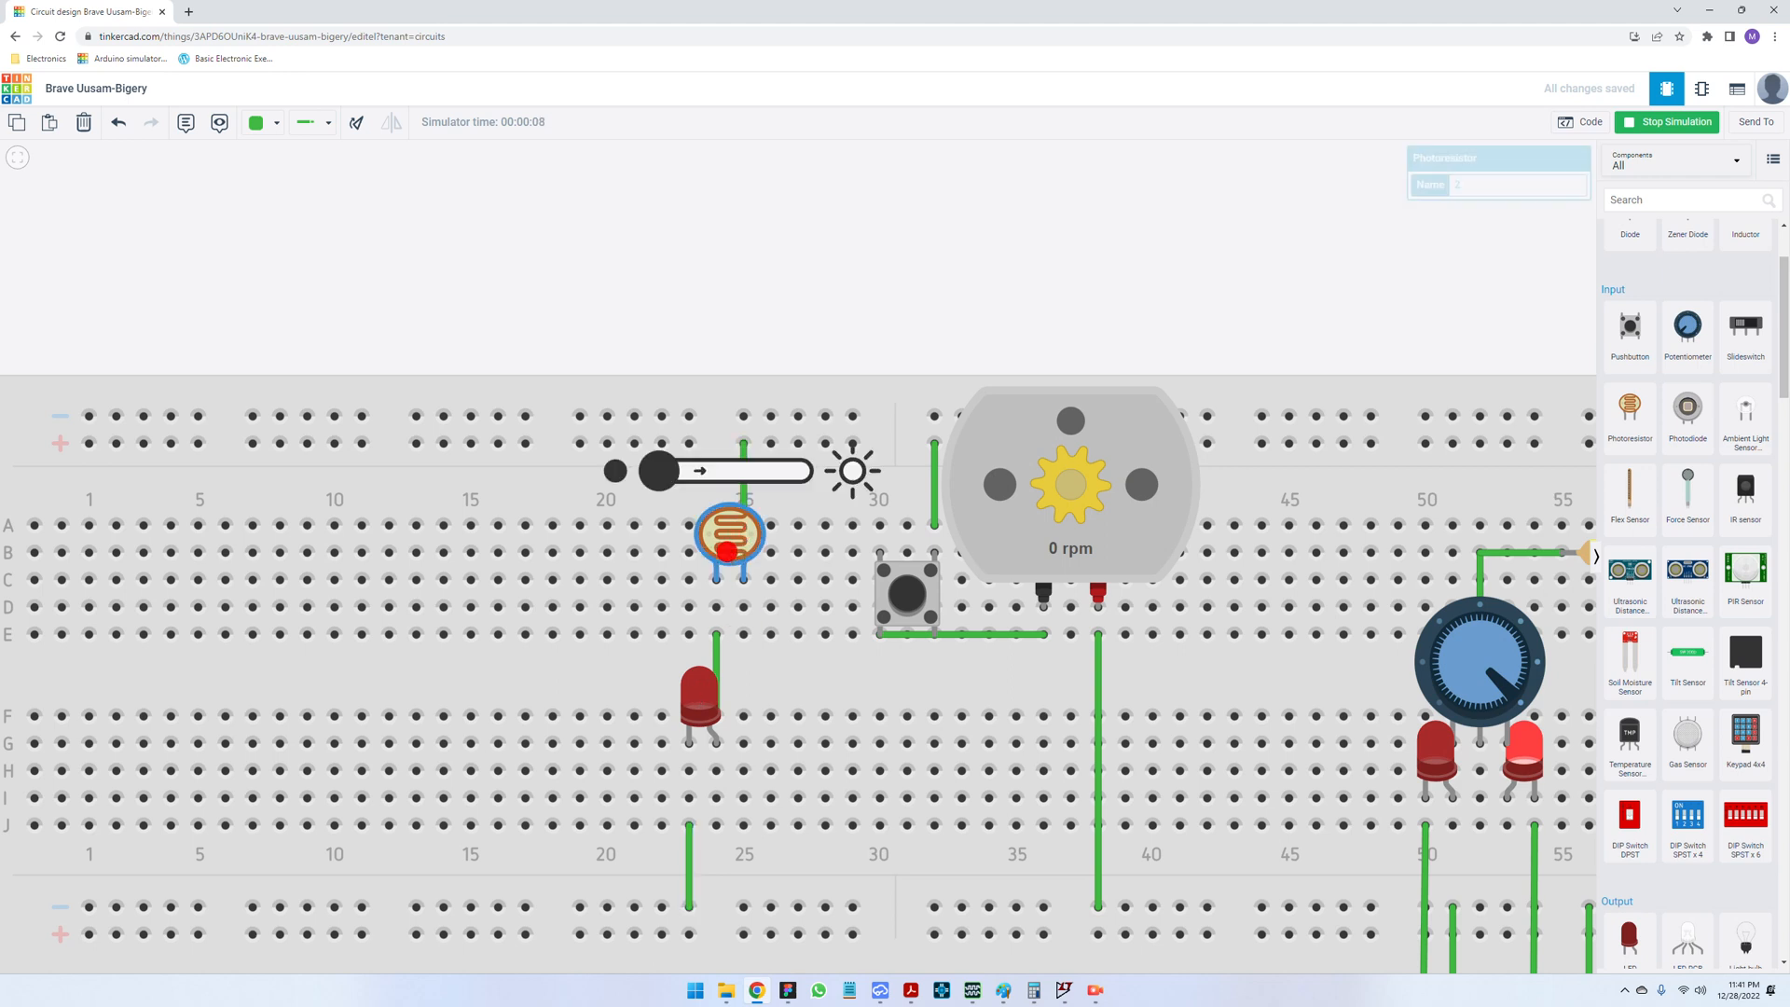
{"action": "left_click_drag", "start_coordinate": [673, 481], "coordinate": [778, 485]}
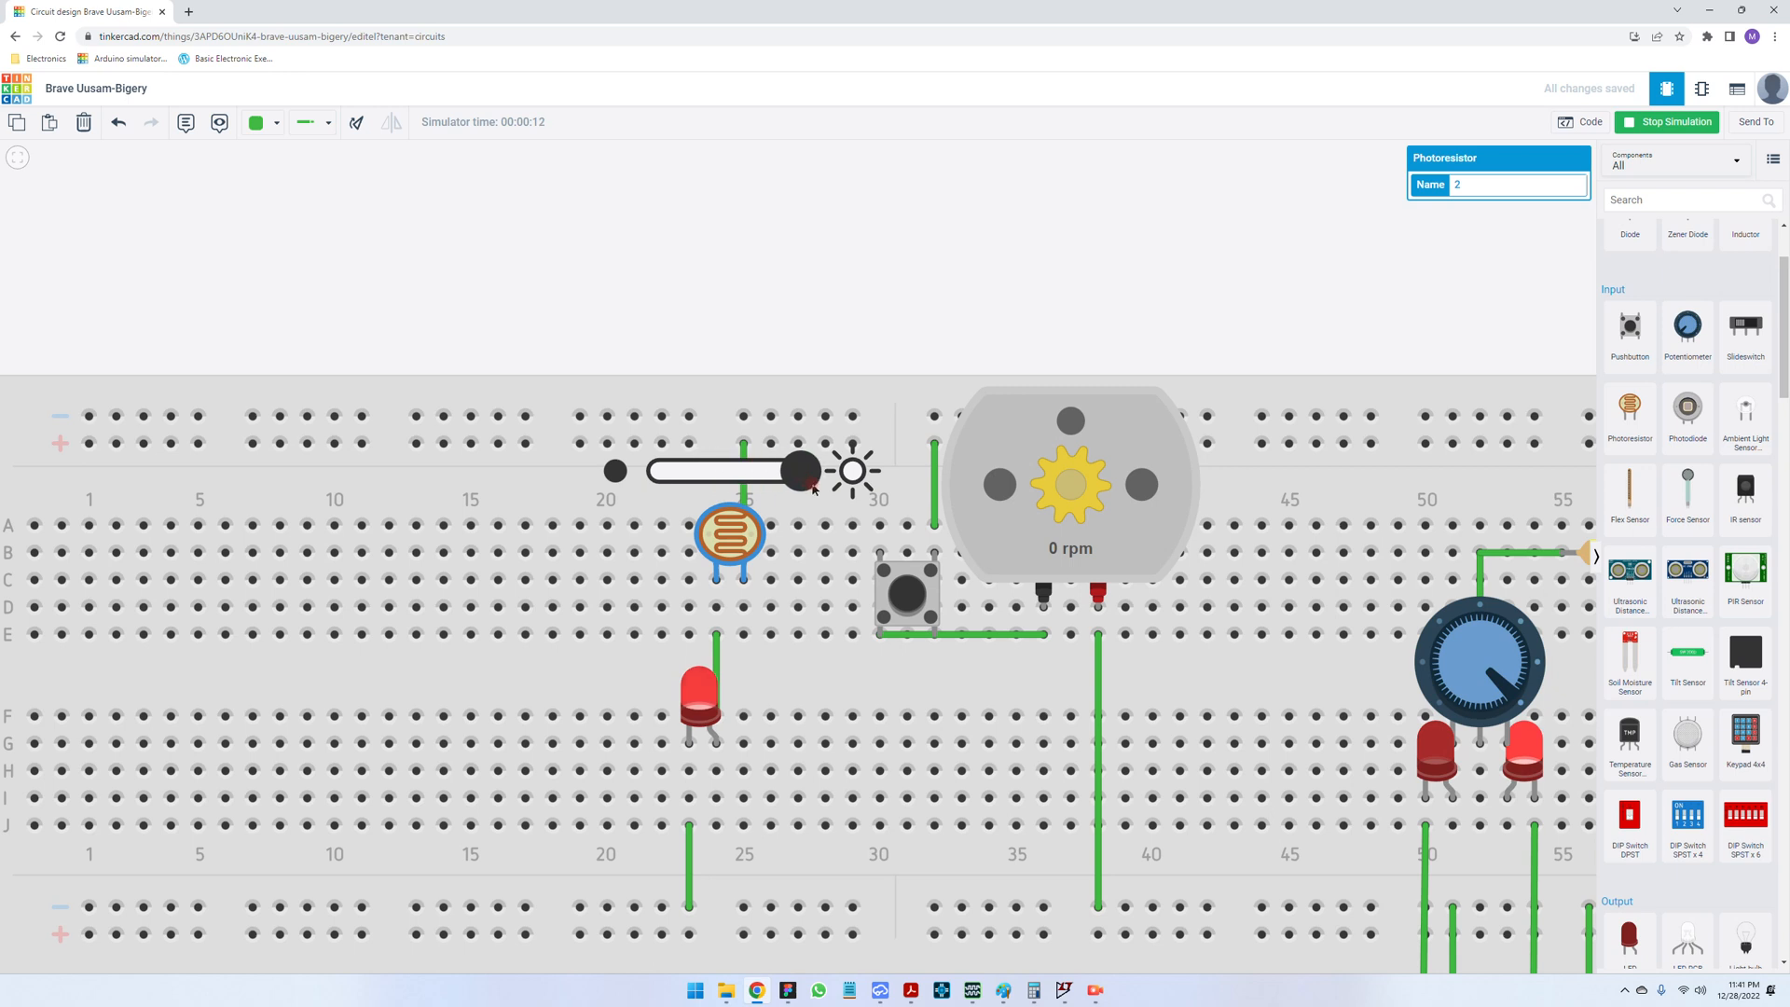
{"action": "mouse_move", "coordinate": [806, 486]}
{"action": "left_mouse_down"}
{"action": "mouse_move", "coordinate": [668, 497]}
{"action": "mouse_move", "coordinate": [804, 502]}
{"action": "left_mouse_up"}
{"action": "scroll", "coordinate": [682, 743], "scroll_direction": "down", "scroll_amount": 5}
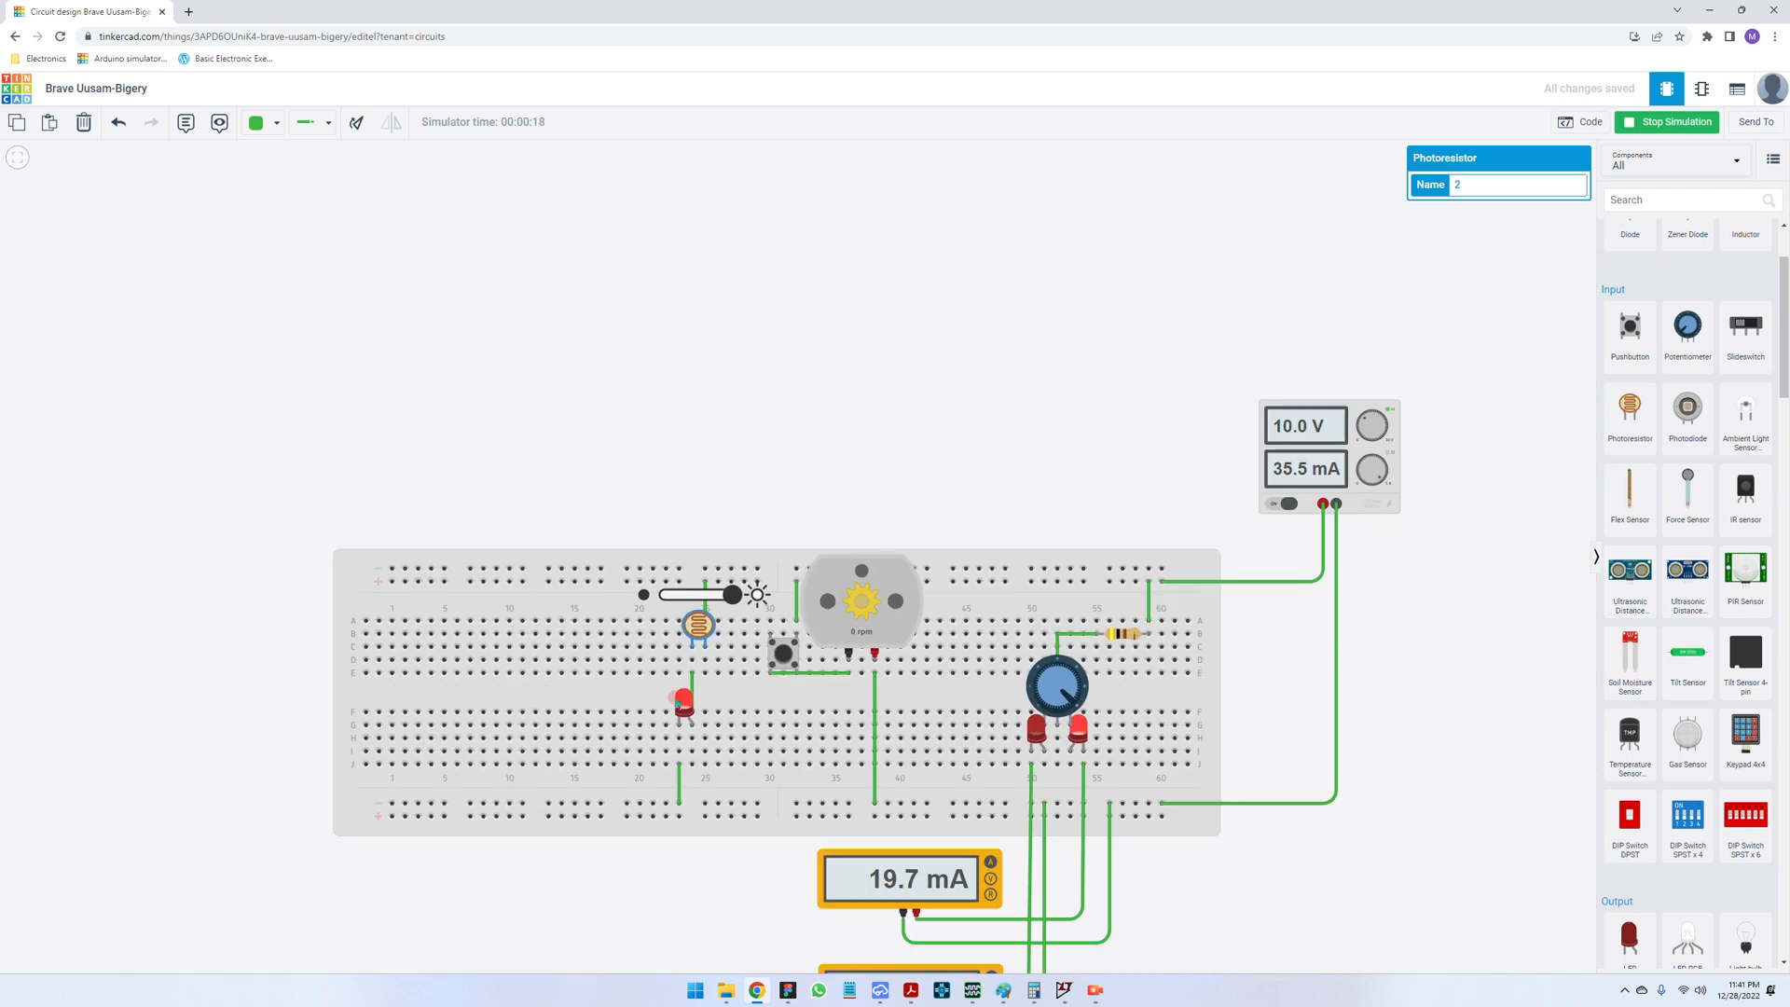
{"action": "scroll", "coordinate": [741, 584], "scroll_direction": "up", "scroll_amount": 2}
{"action": "left_click_drag", "start_coordinate": [727, 603], "coordinate": [631, 621]}
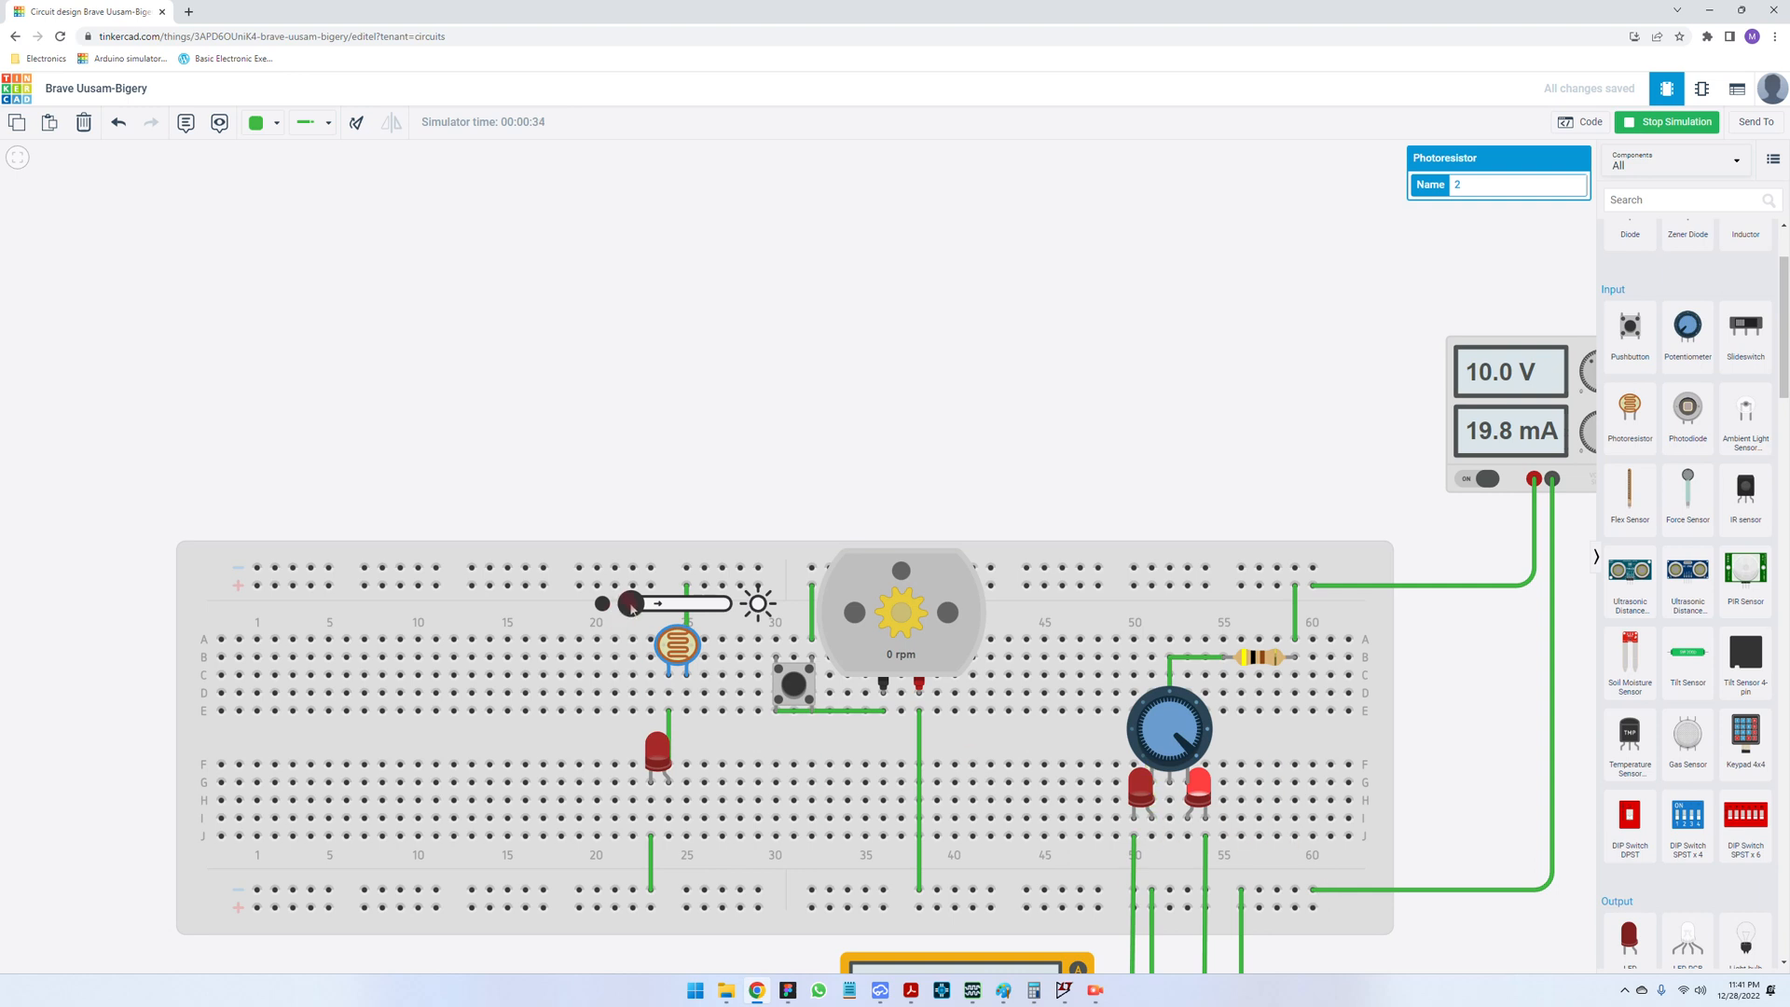
{"action": "left_click_drag", "start_coordinate": [634, 610], "coordinate": [751, 615]}
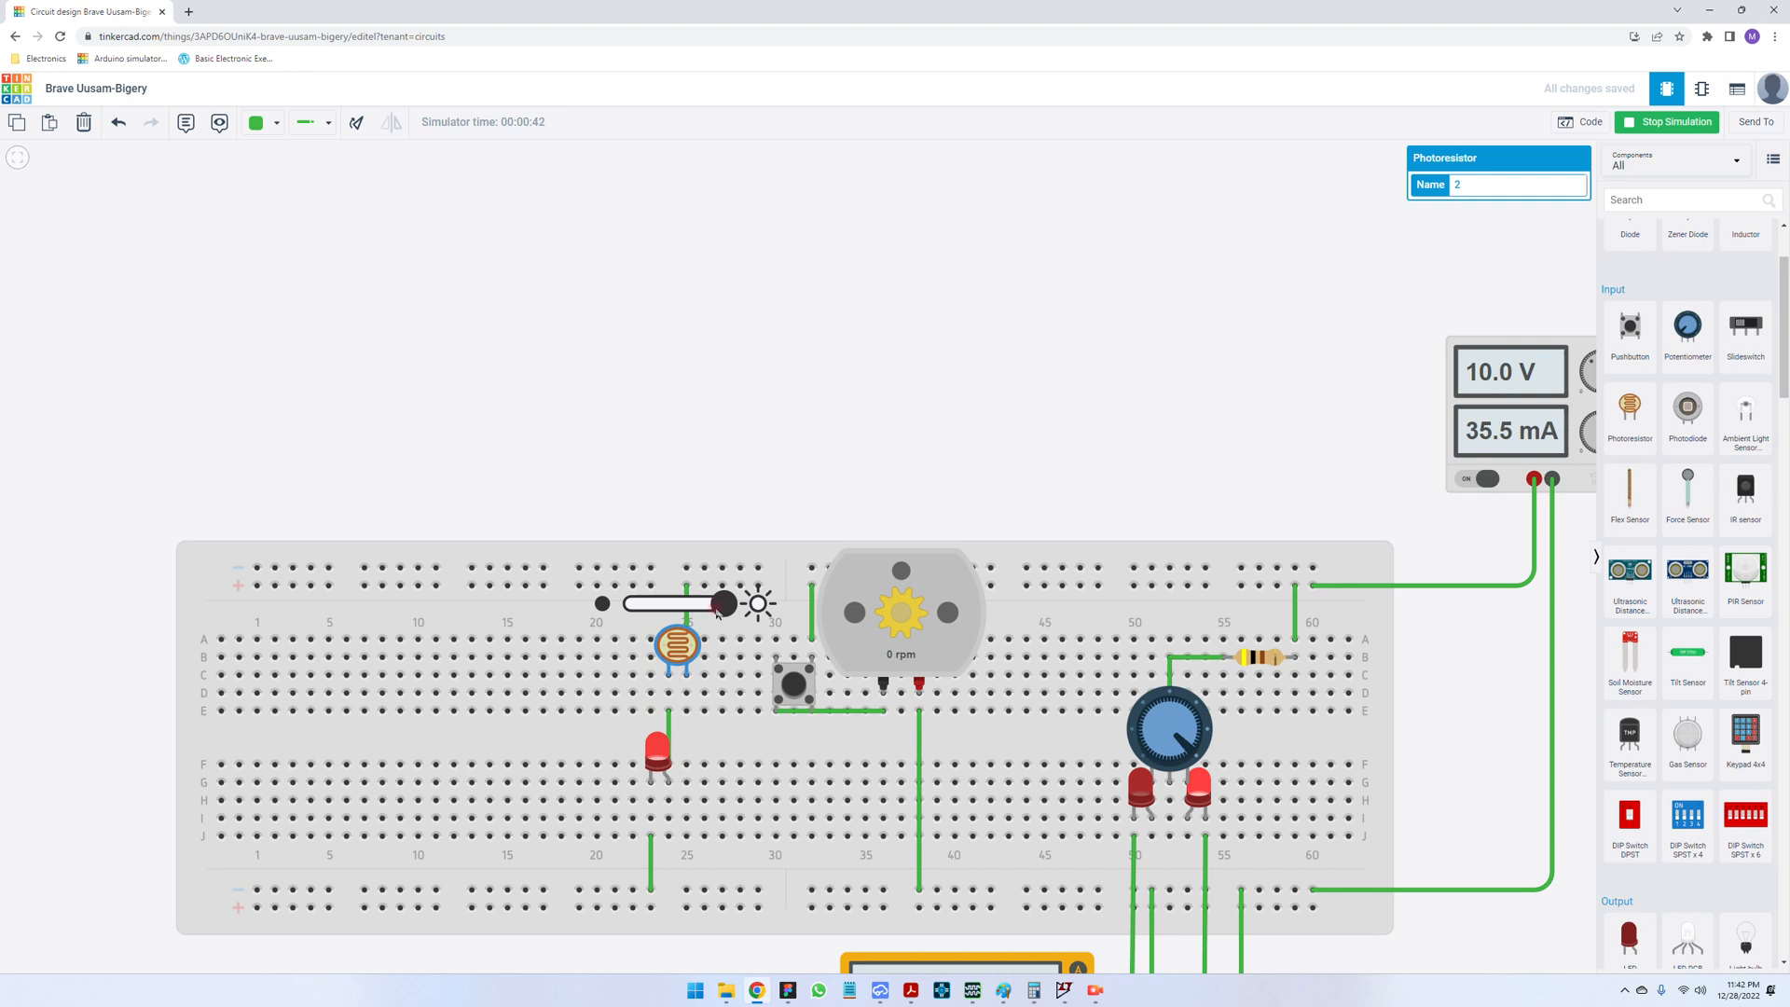
{"action": "left_click_drag", "start_coordinate": [727, 611], "coordinate": [656, 610]}
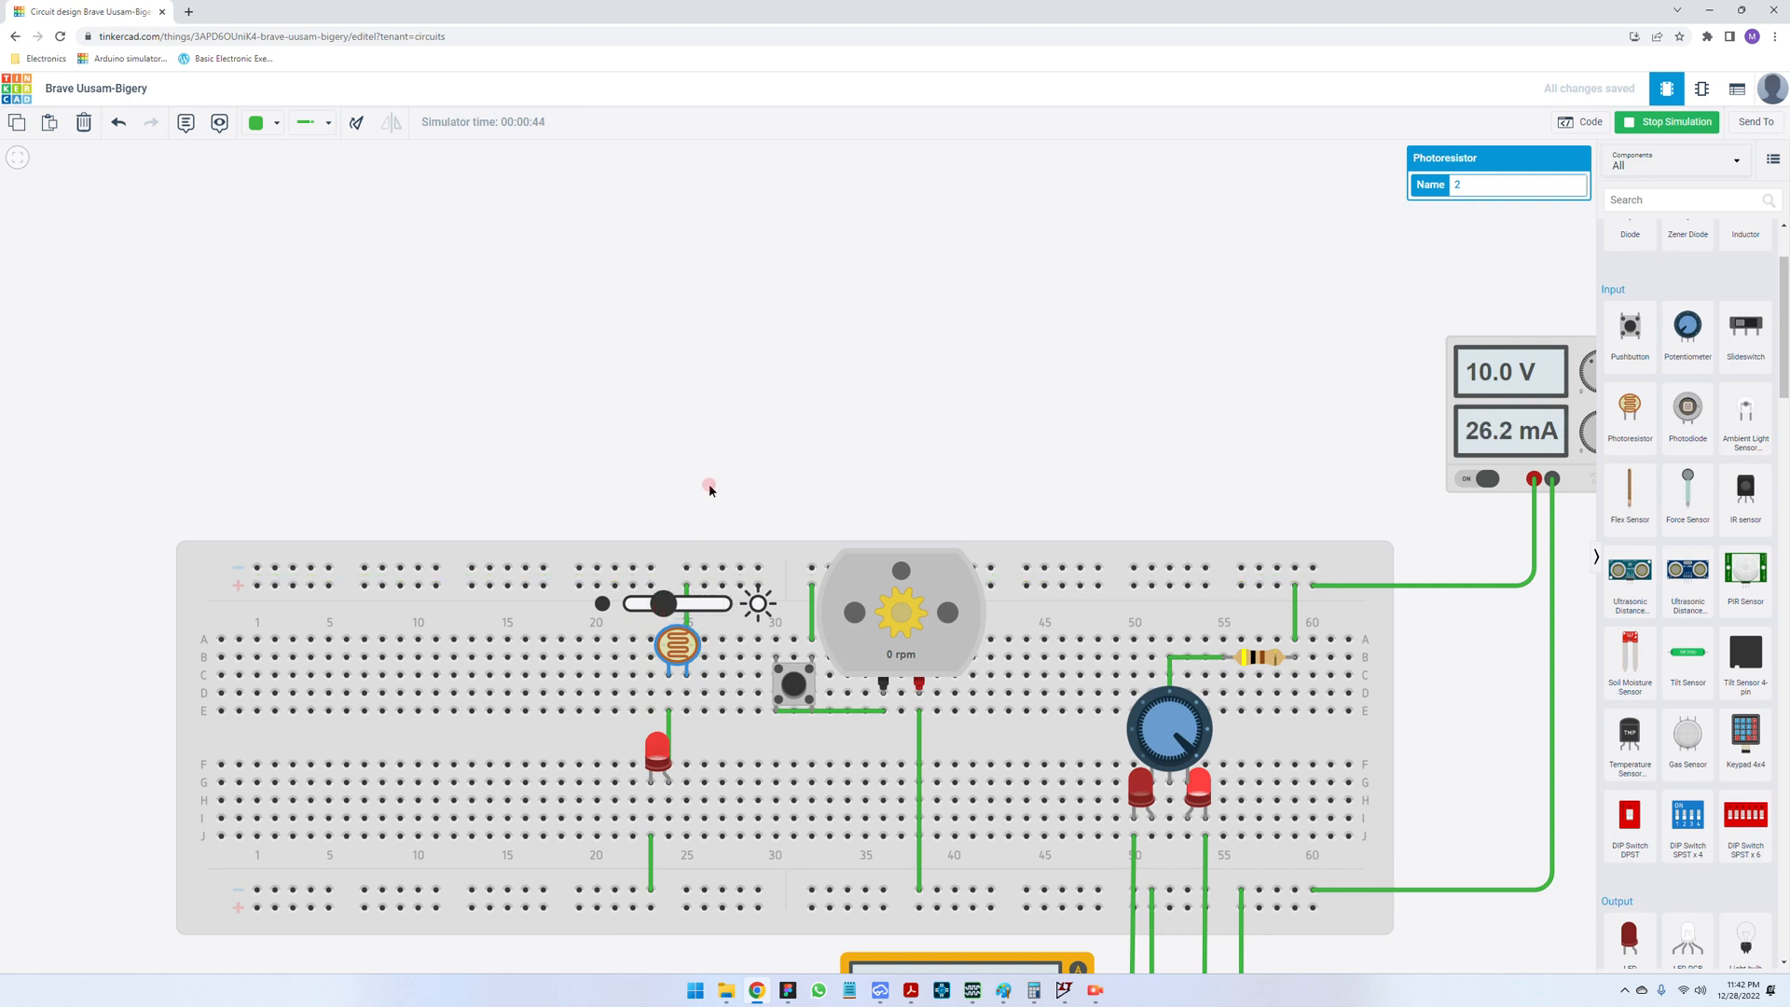
{"action": "left_click", "coordinate": [711, 487]}
{"action": "scroll", "coordinate": [749, 818], "scroll_direction": "down", "scroll_amount": 2}
{"action": "scroll", "coordinate": [674, 829], "scroll_direction": "up", "scroll_amount": 3}
{"action": "scroll", "coordinate": [670, 819], "scroll_direction": "up", "scroll_amount": 1}
{"action": "scroll", "coordinate": [669, 818], "scroll_direction": "down", "scroll_amount": 3}
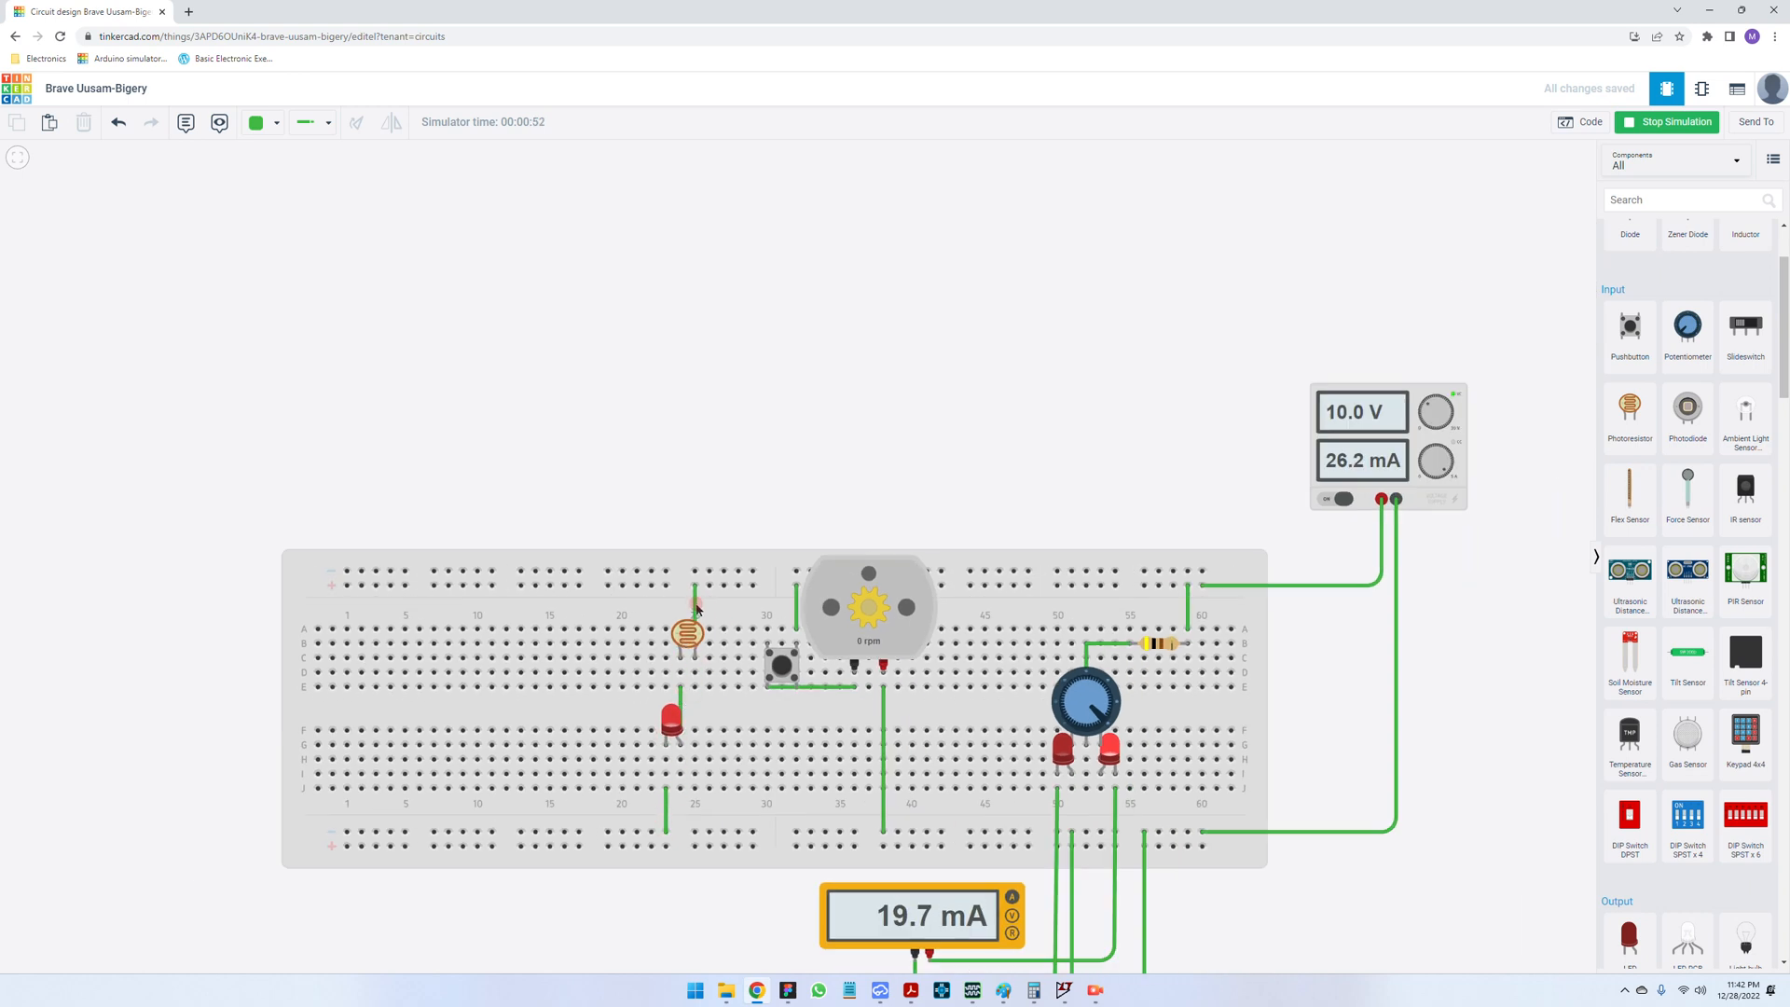
- Add a second photoresistor to the breadboard with its terminals at B16 and B17
{"action": "left_click_drag", "start_coordinate": [1630, 410], "coordinate": [569, 645]}
{"action": "scroll", "coordinate": [813, 867], "scroll_direction": "down", "scroll_amount": 2}
{"action": "scroll", "coordinate": [813, 836], "scroll_direction": "up", "scroll_amount": 2}
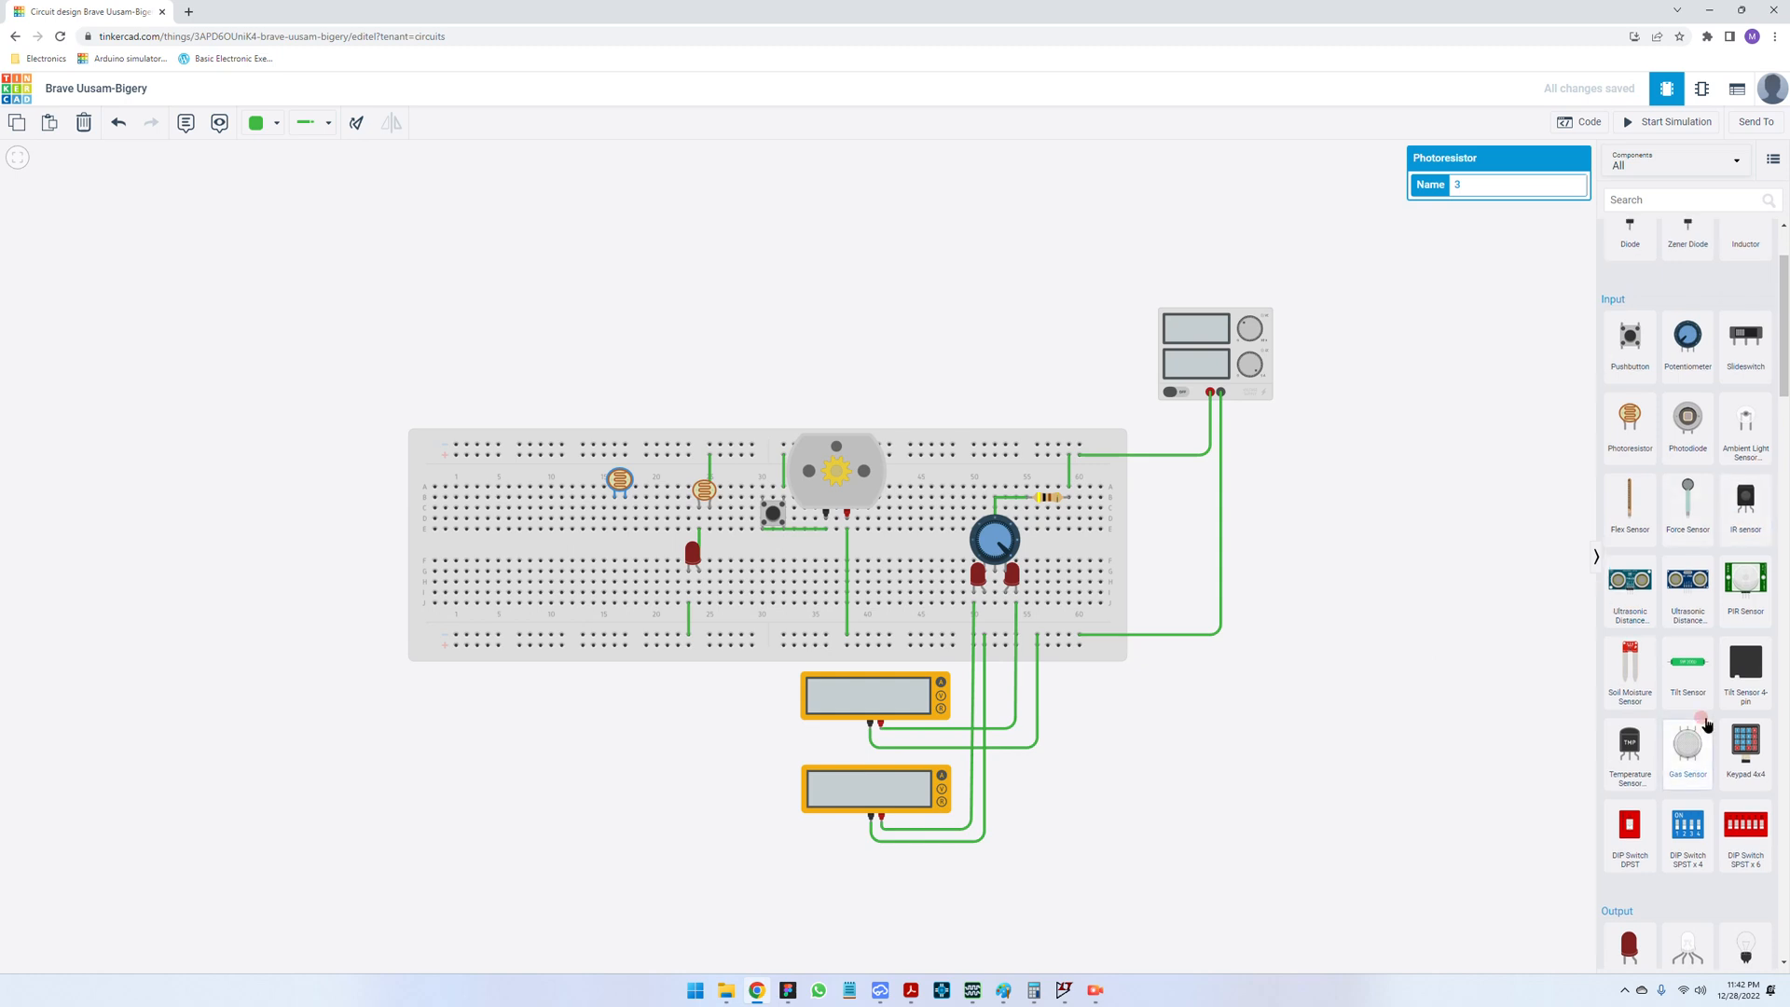
- Add a third multimeter above the breadboard, over the second photoresistor
{"action": "scroll", "coordinate": [1710, 723], "scroll_direction": "up", "scroll_amount": 2}
{"action": "scroll", "coordinate": [1710, 713], "scroll_direction": "down", "scroll_amount": 15}
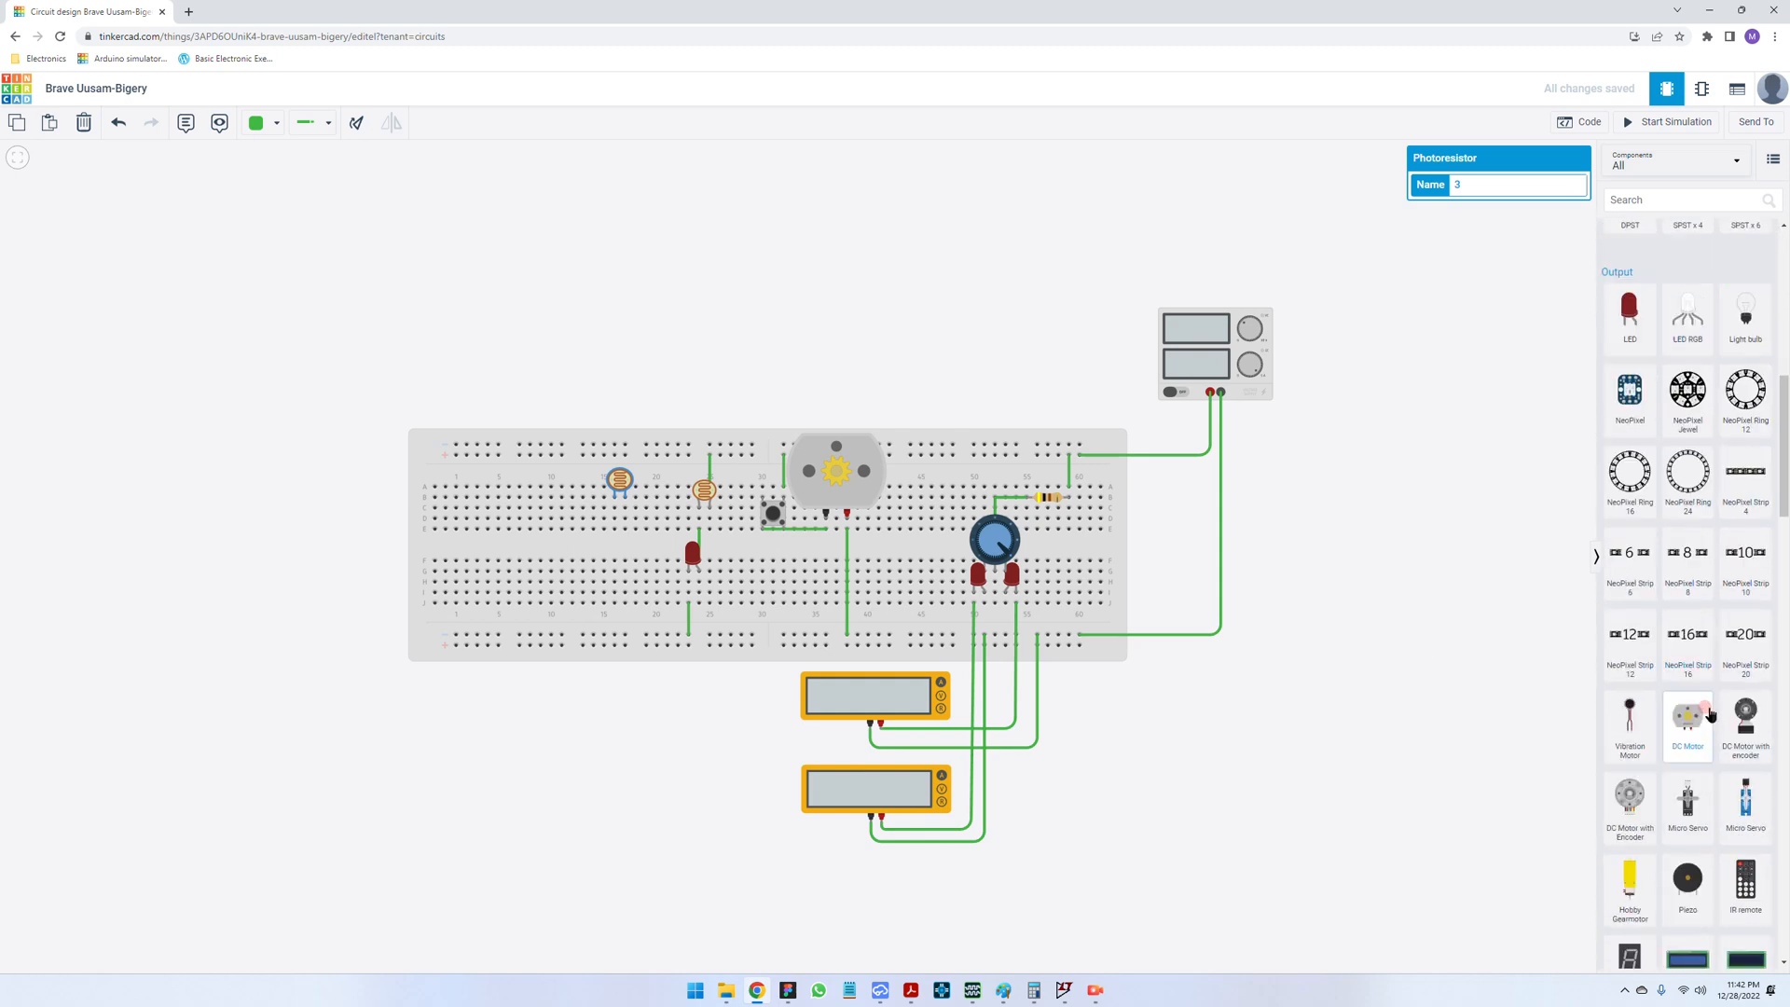
{"action": "scroll", "coordinate": [1710, 713], "scroll_direction": "down", "scroll_amount": 15}
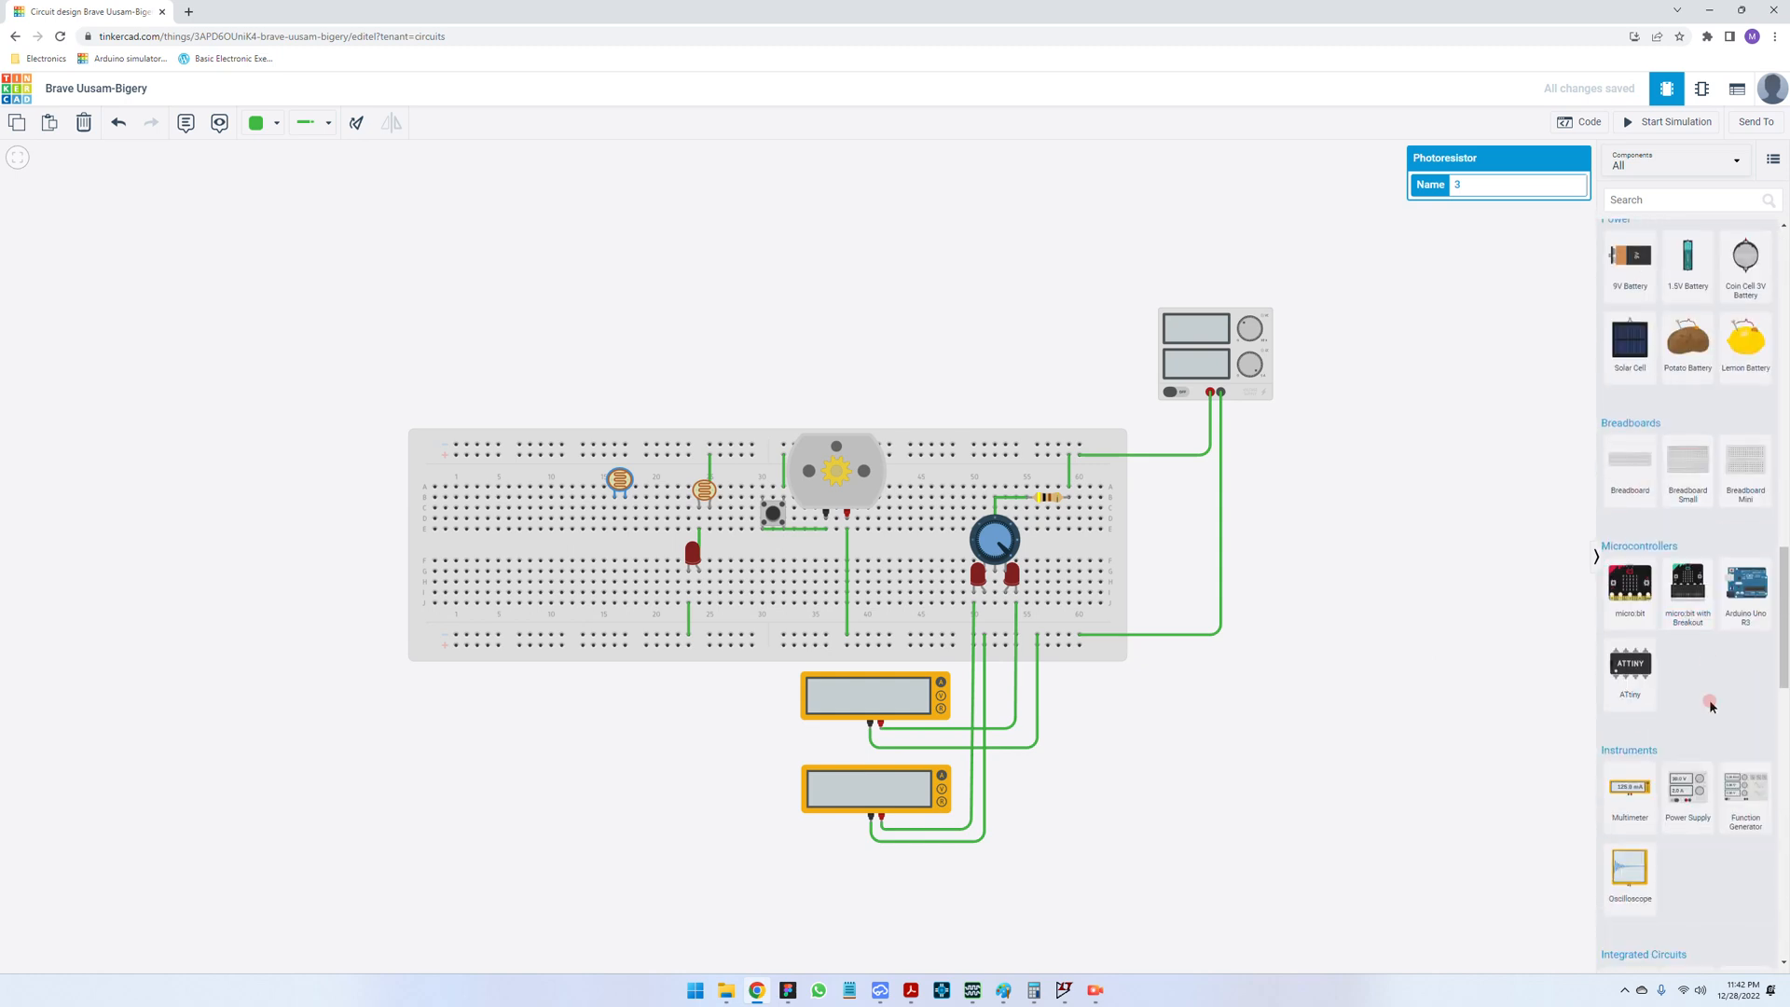
{"action": "left_click_drag", "start_coordinate": [1630, 372], "coordinate": [638, 410]}
{"action": "scroll", "coordinate": [637, 411], "scroll_direction": "up", "scroll_amount": 3}
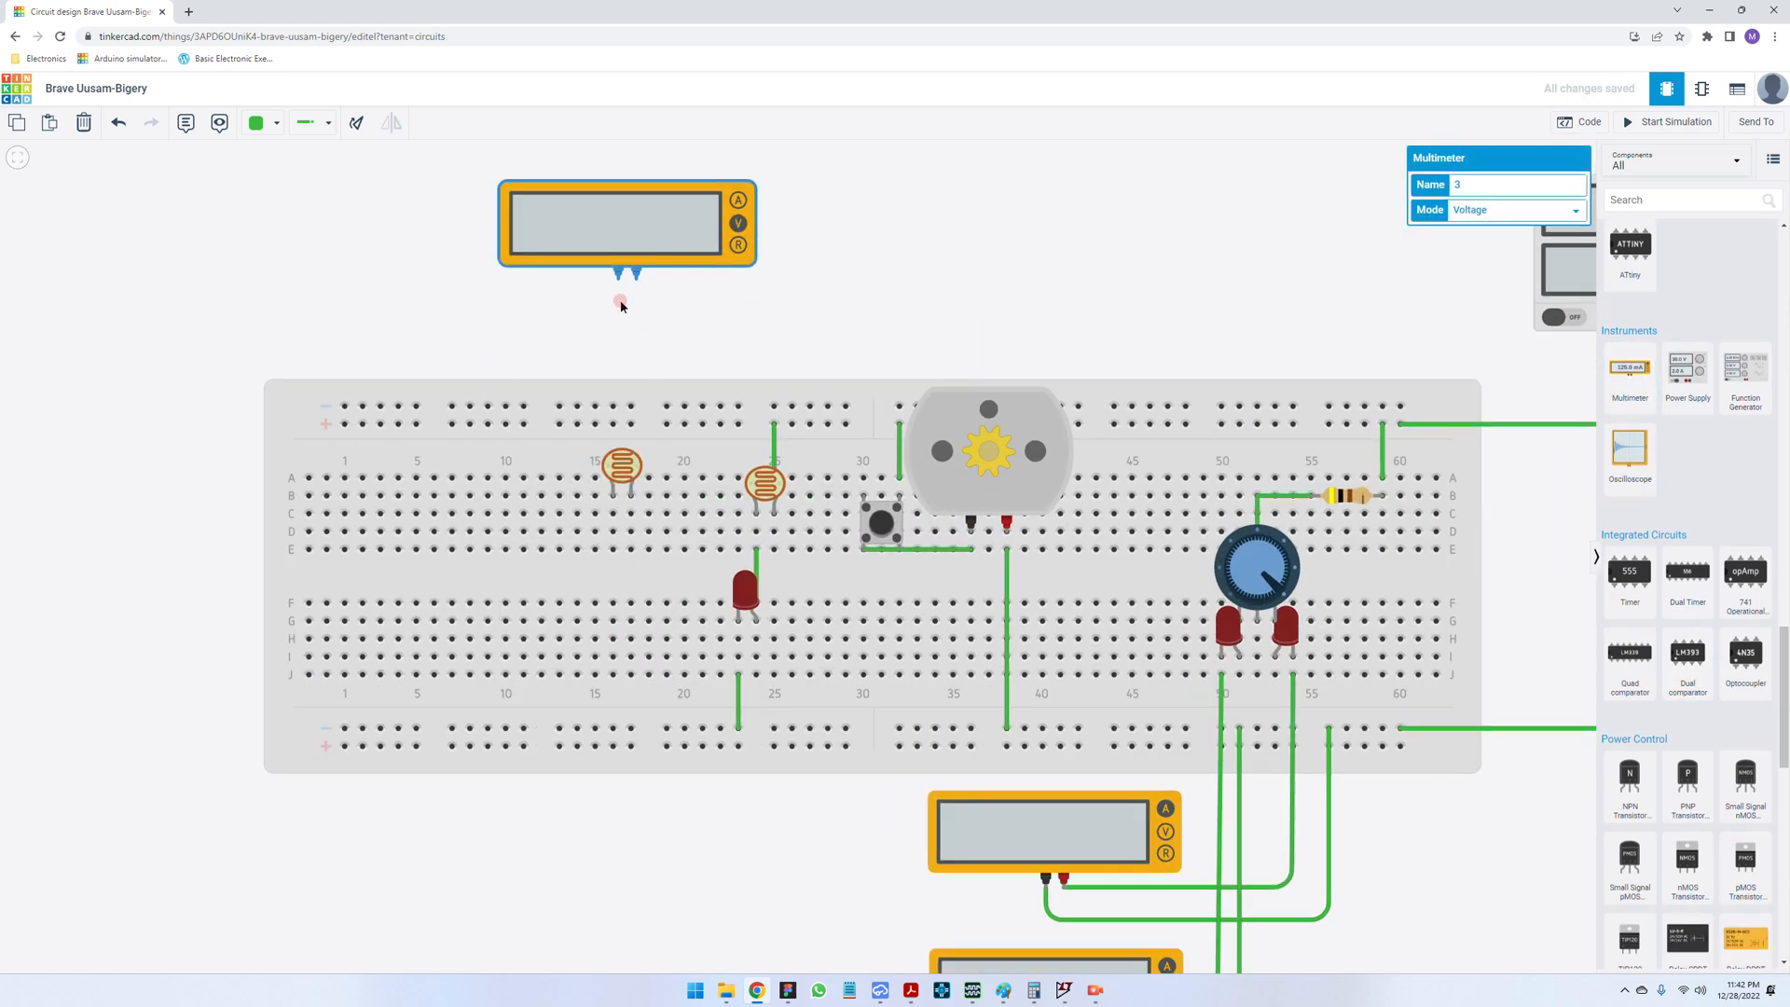
- Wire the new multimeter's positive terminal to C17
{"action": "left_click", "coordinate": [636, 272]}
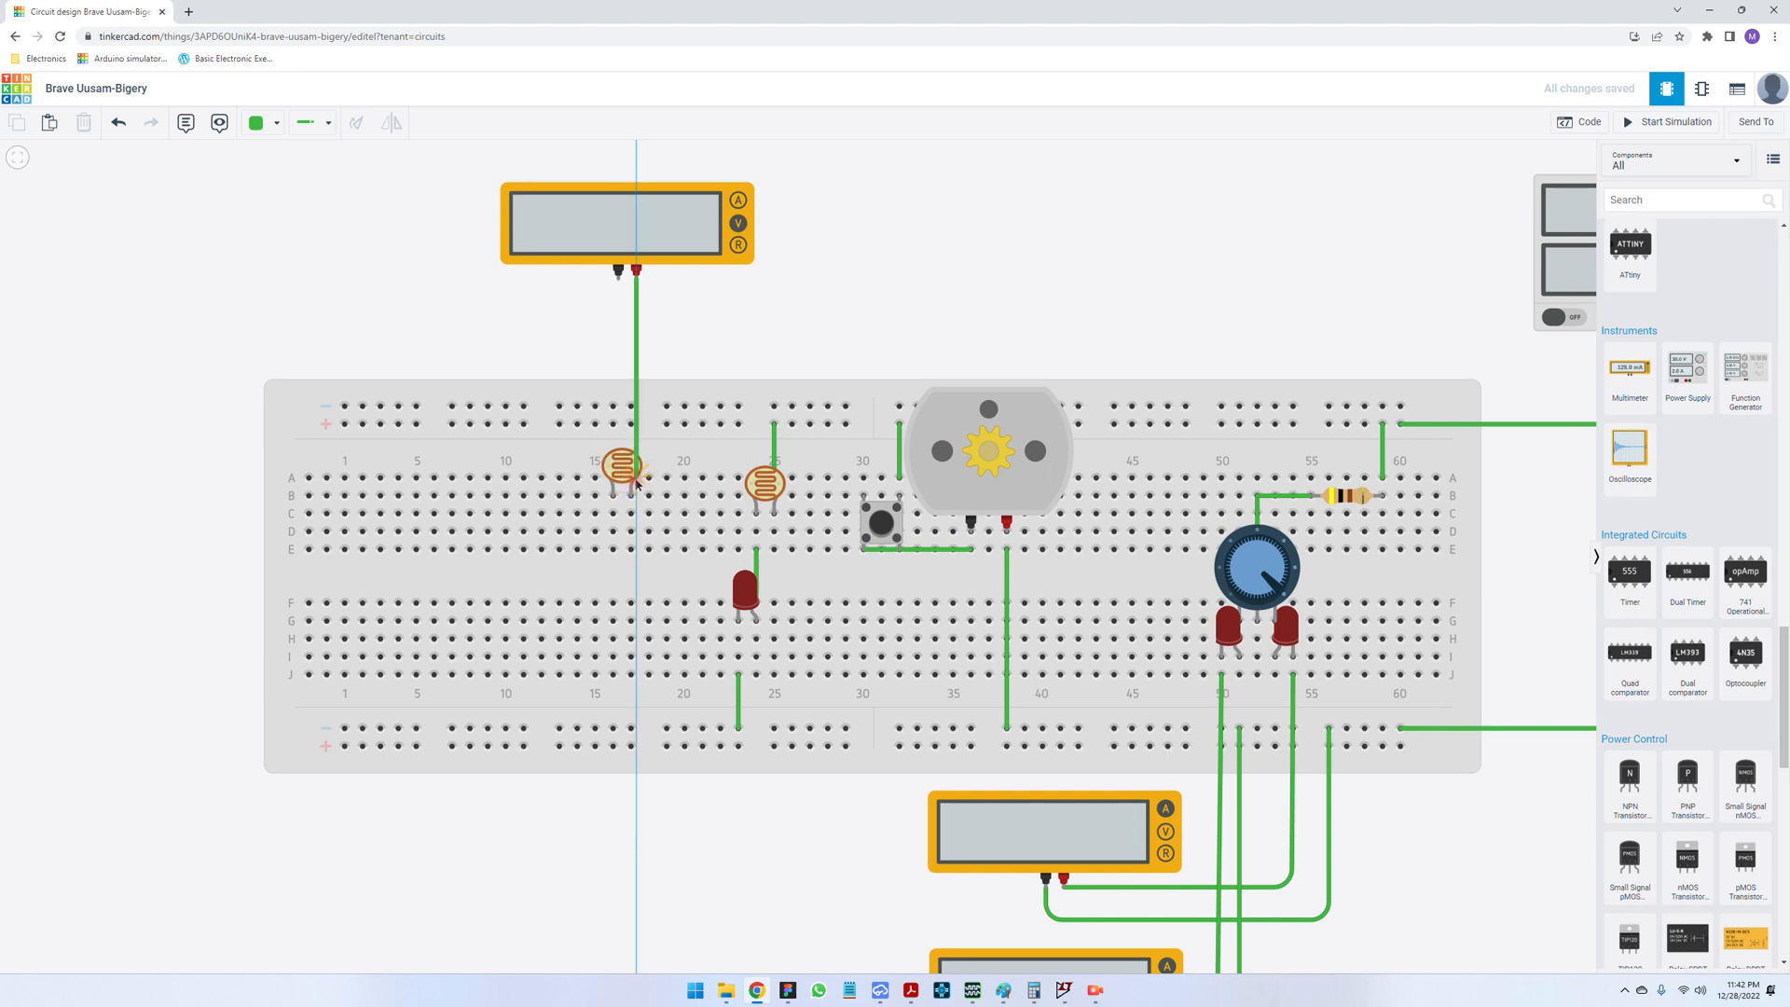
{"action": "left_click", "coordinate": [630, 513]}
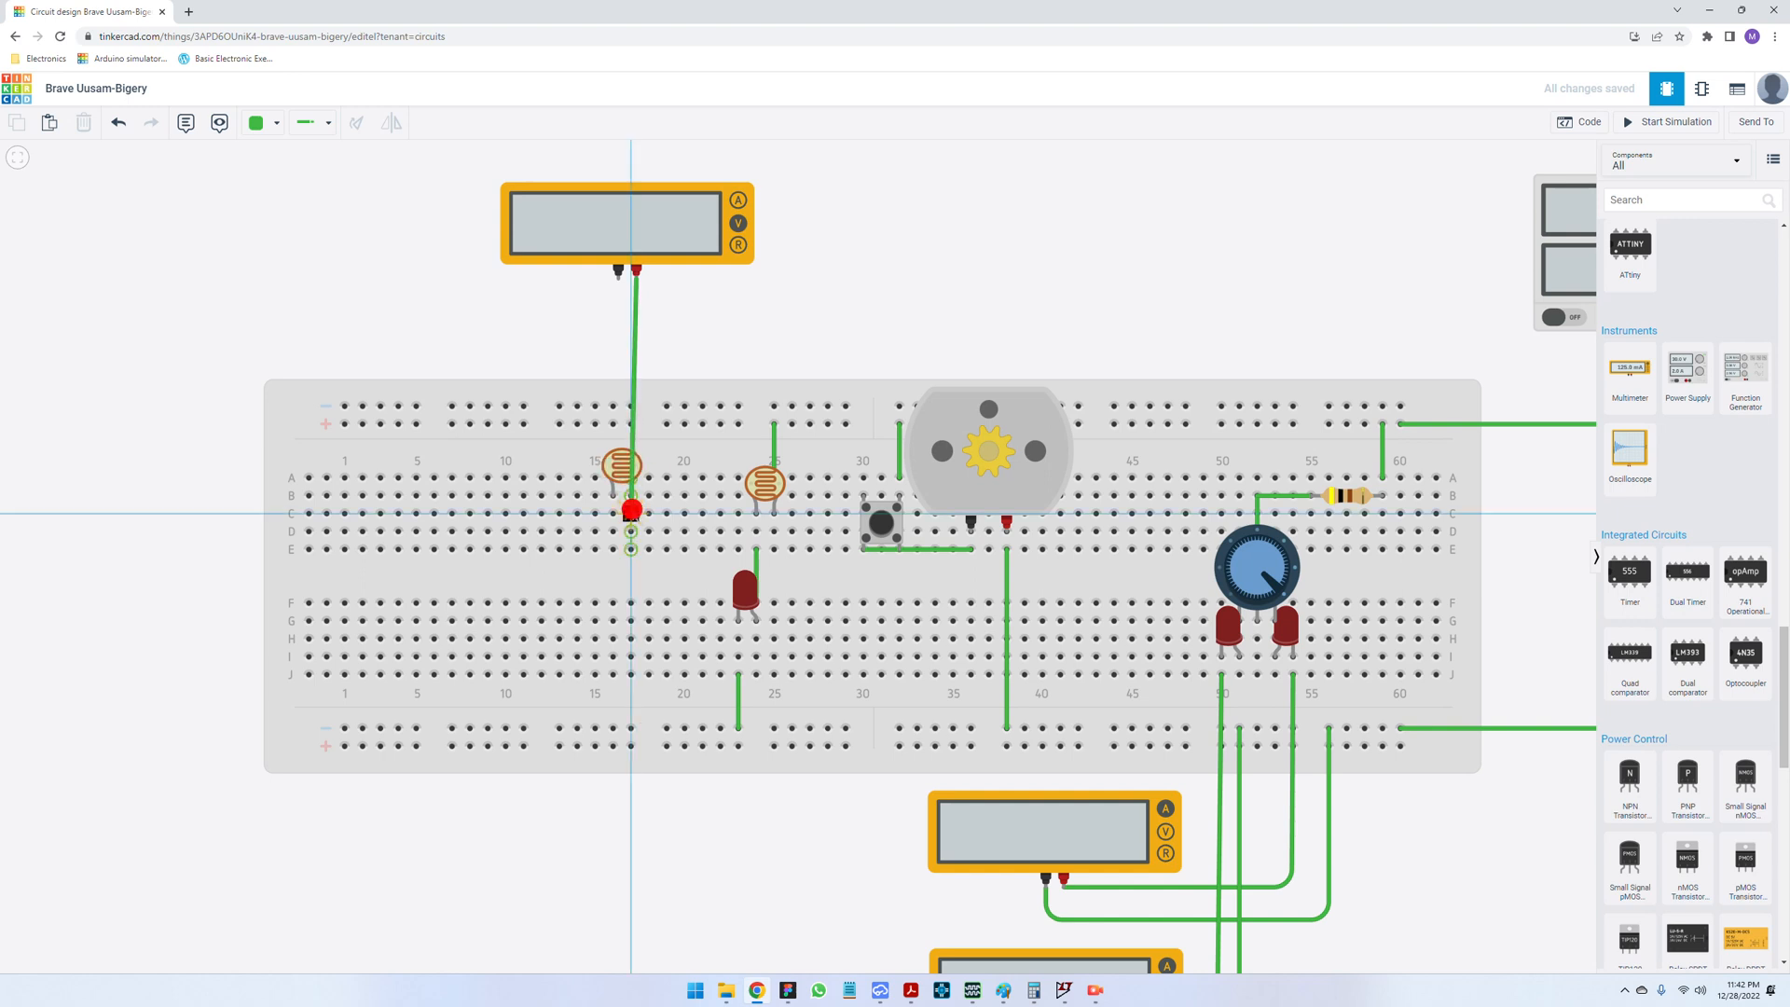
- Turn the second photoresistor upside down and move it so its terminals sit at E16 and E17
{"action": "left_click", "coordinate": [622, 465]}
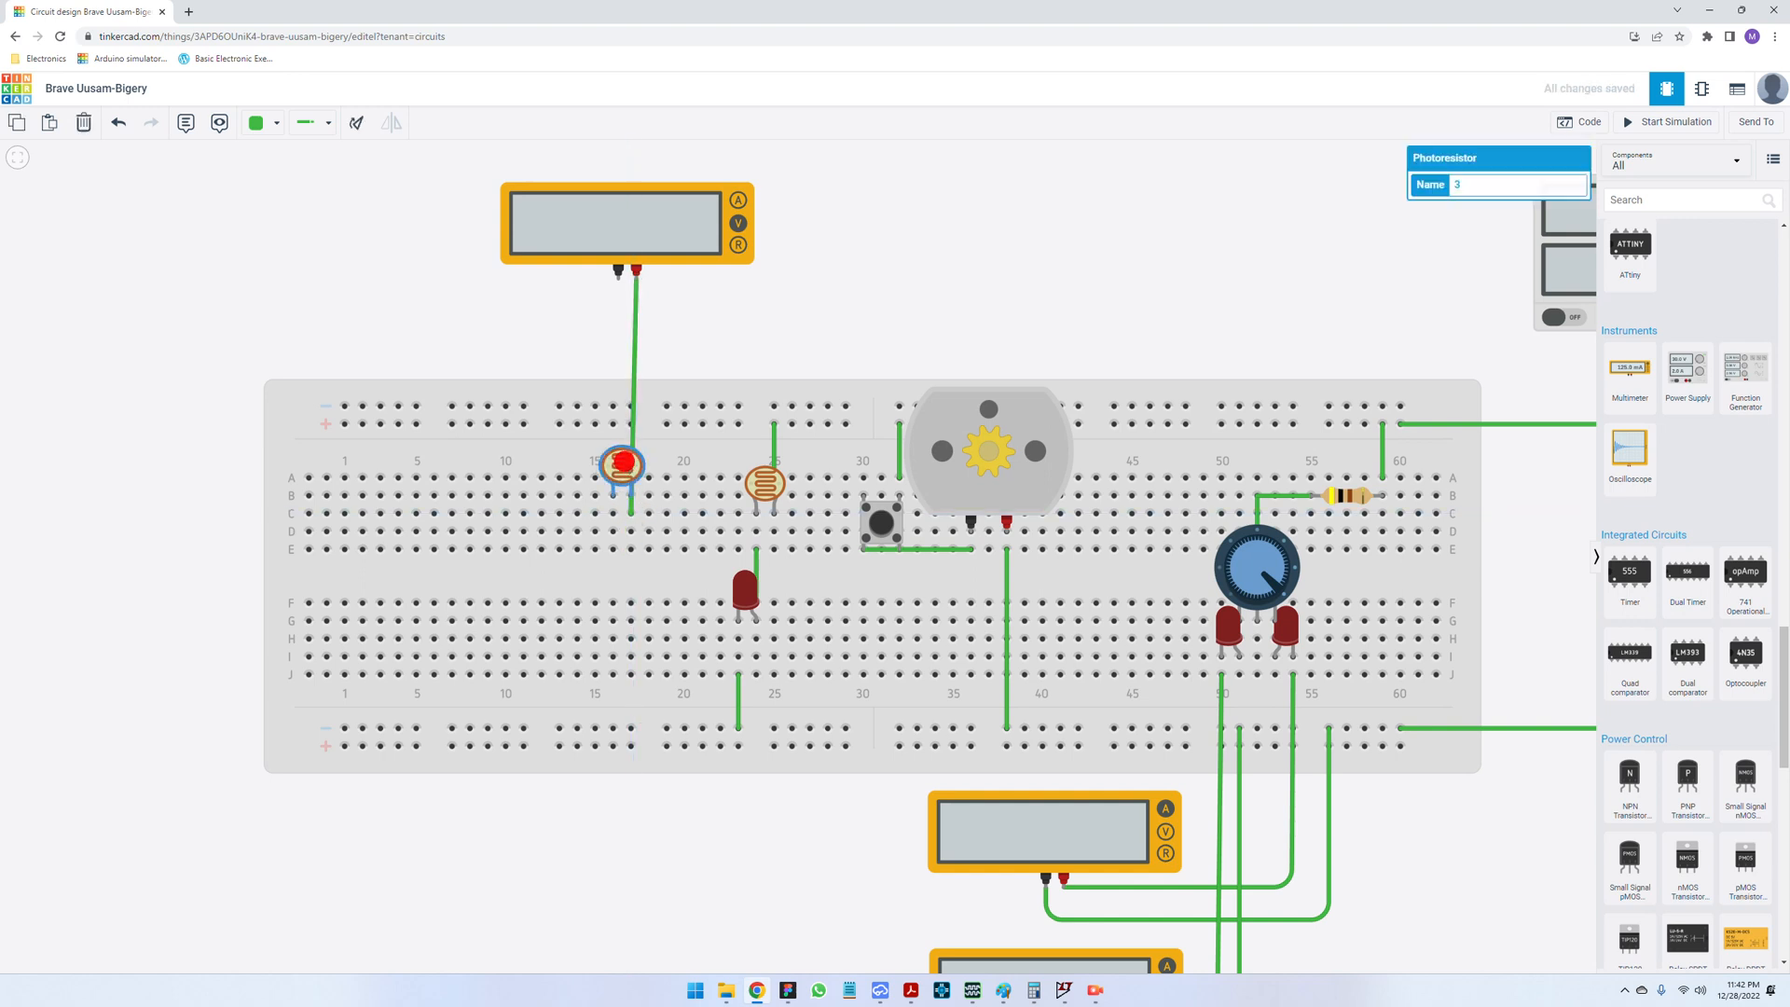
{"action": "left_click", "coordinate": [356, 122]}
{"action": "left_click", "coordinate": [357, 123]}
{"action": "left_click_drag", "start_coordinate": [623, 530], "coordinate": [623, 582]}
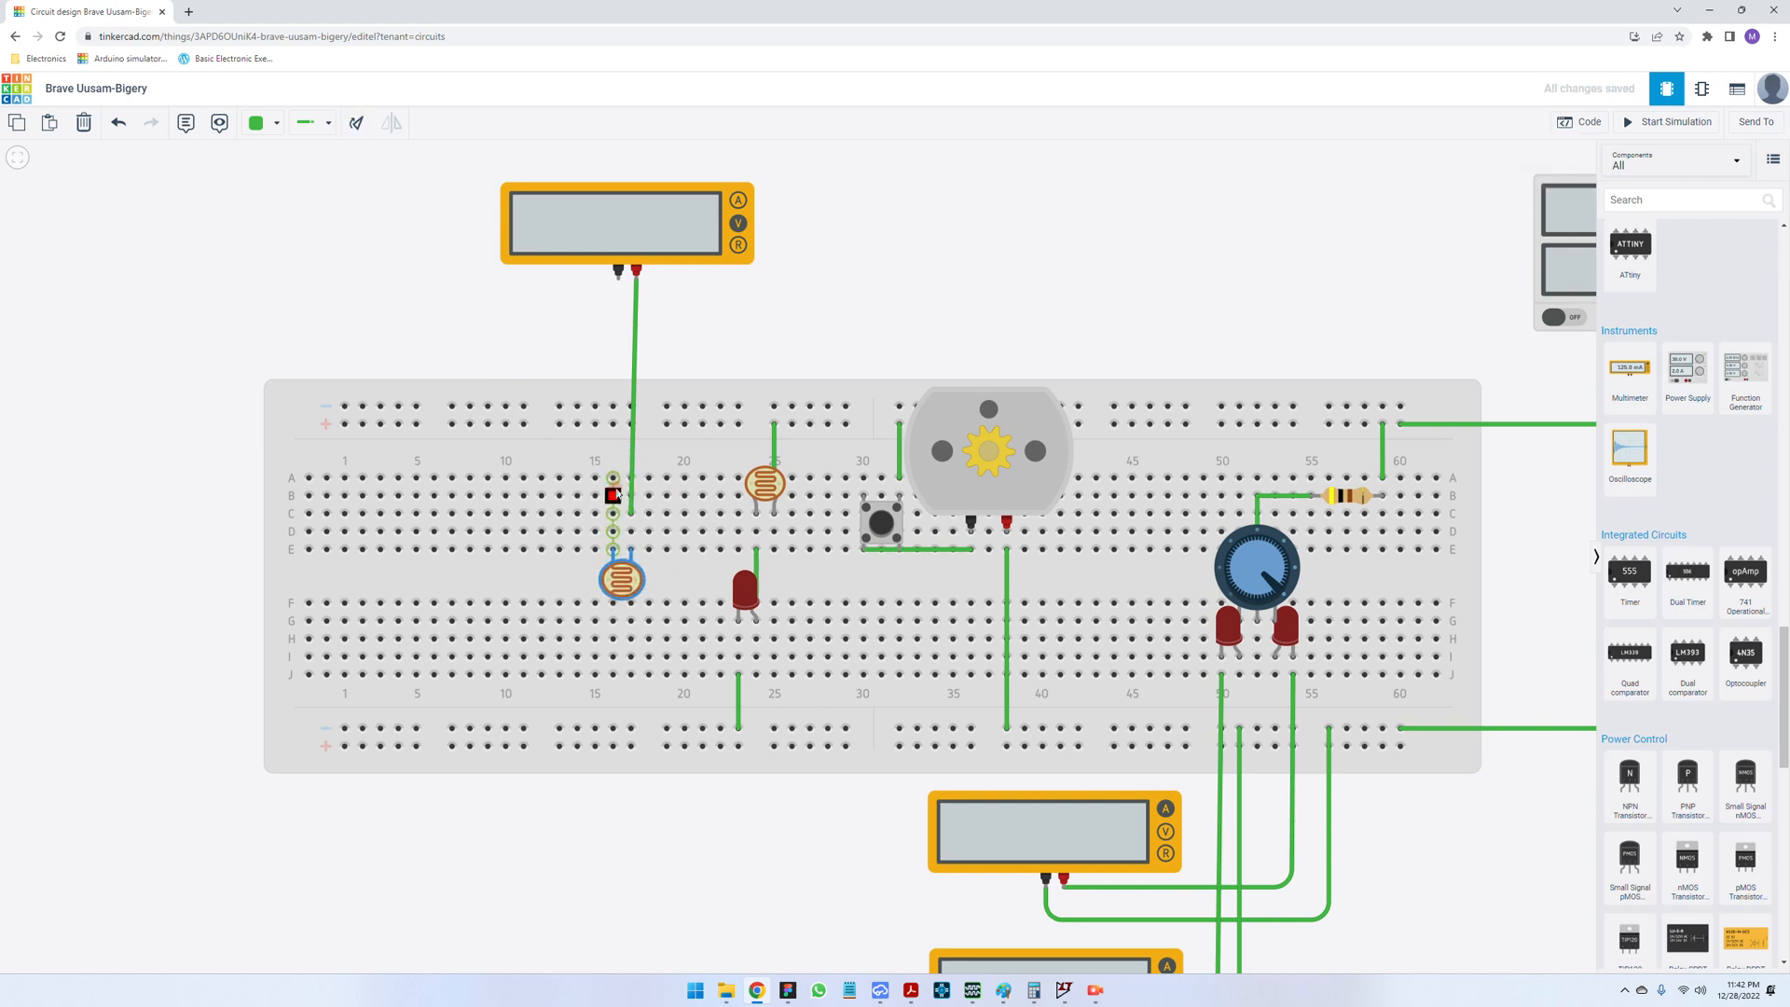
- Delete the wire between the new multimeter's positive terminal and C17
{"action": "left_click", "coordinate": [630, 453]}
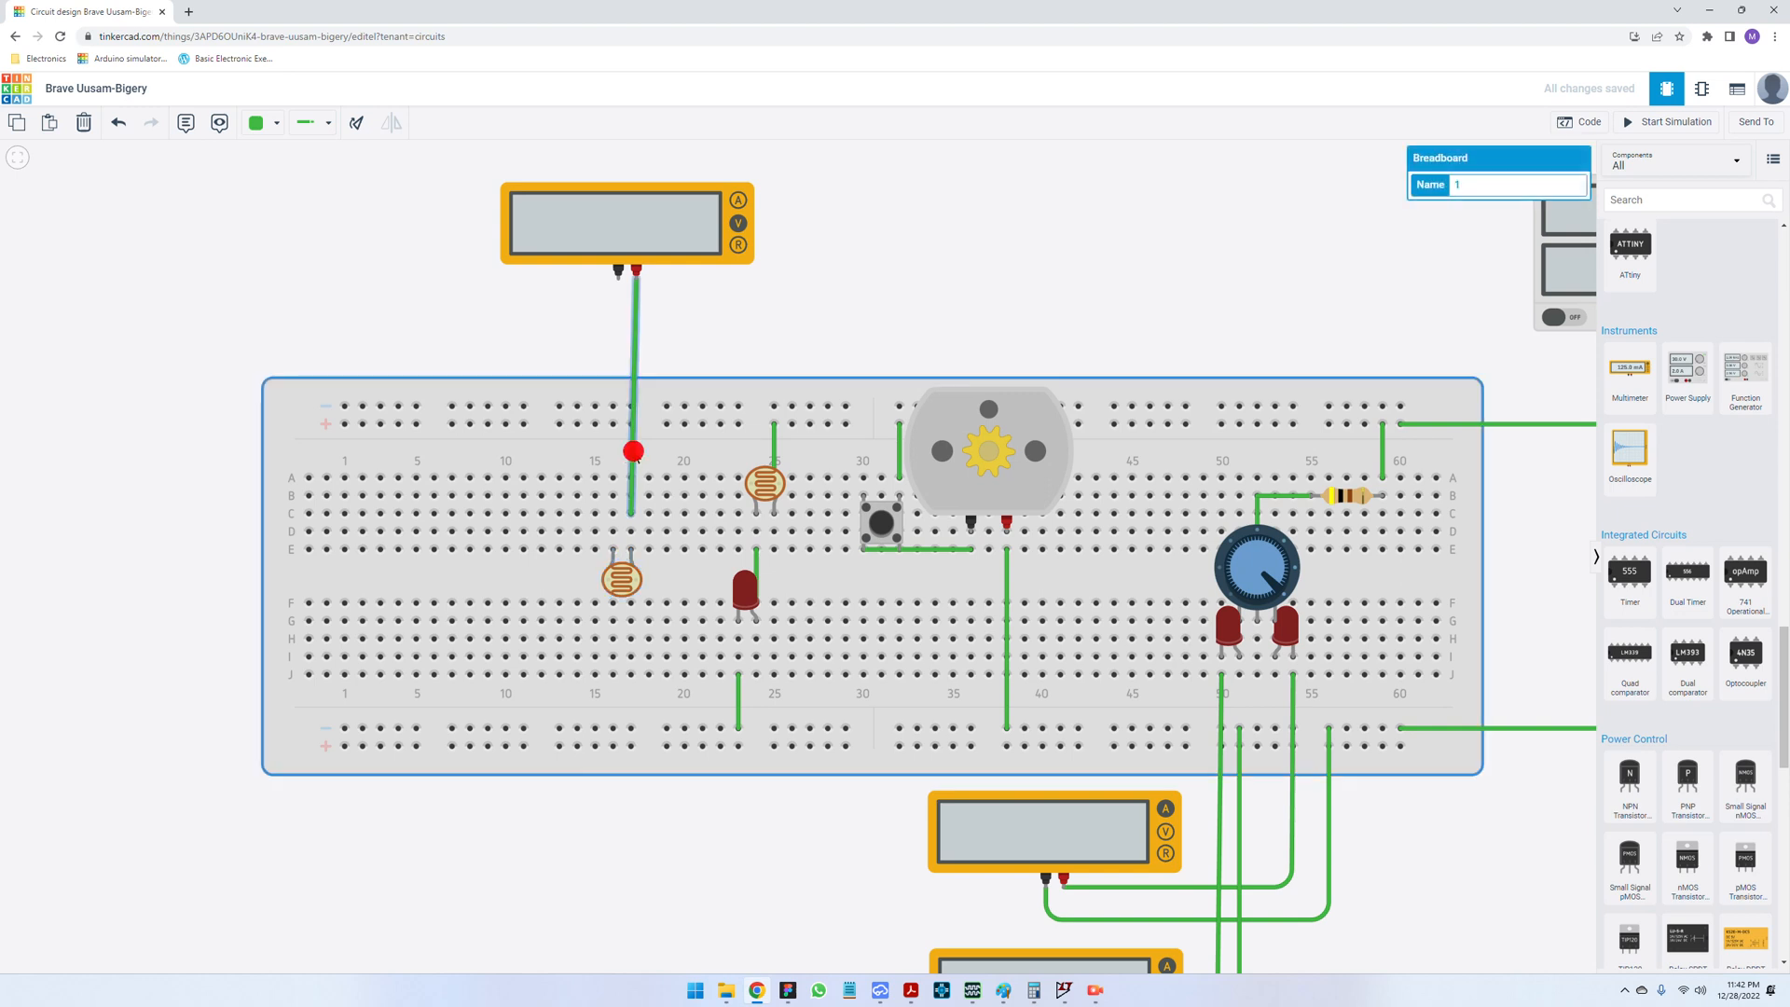
{"action": "left_click", "coordinate": [635, 456]}
{"action": "key", "text": "Delete"}
- Shift the new multimeter slightly left and wire A16 to its negative terminal with a small bend in between
{"action": "left_click_drag", "start_coordinate": [684, 248], "coordinate": [673, 248]}
{"action": "left_click", "coordinate": [613, 478]}
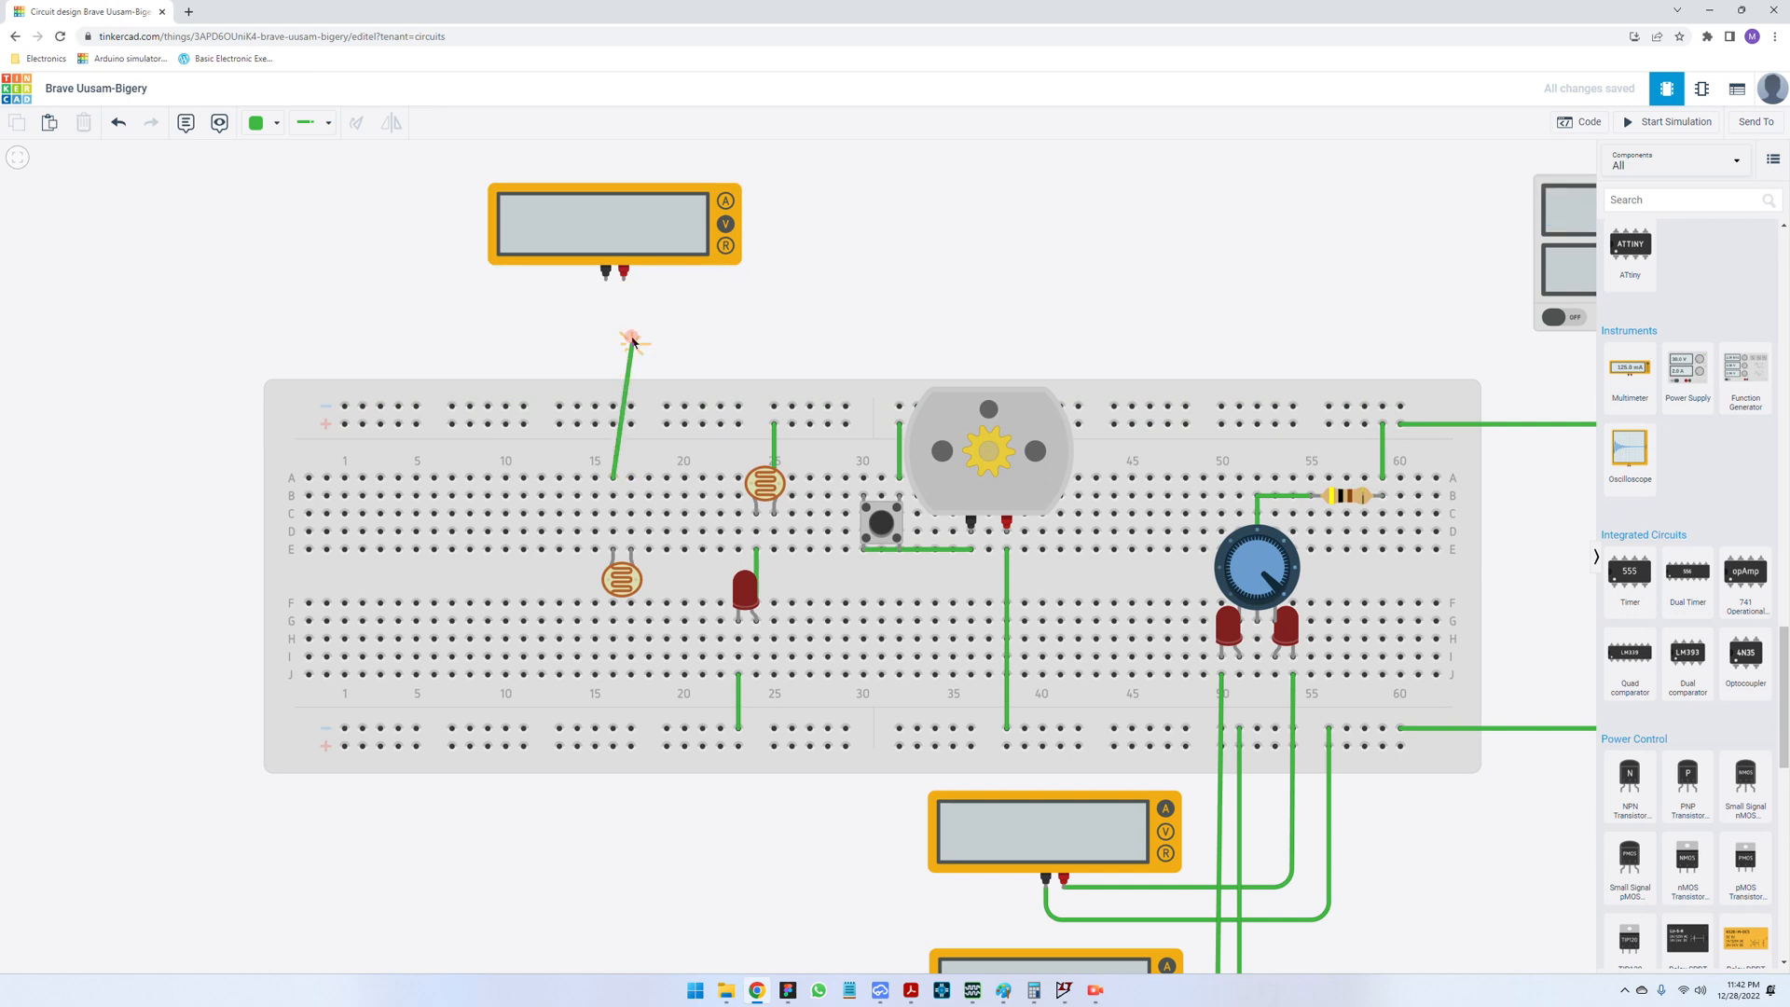
{"action": "left_click", "coordinate": [612, 333]}
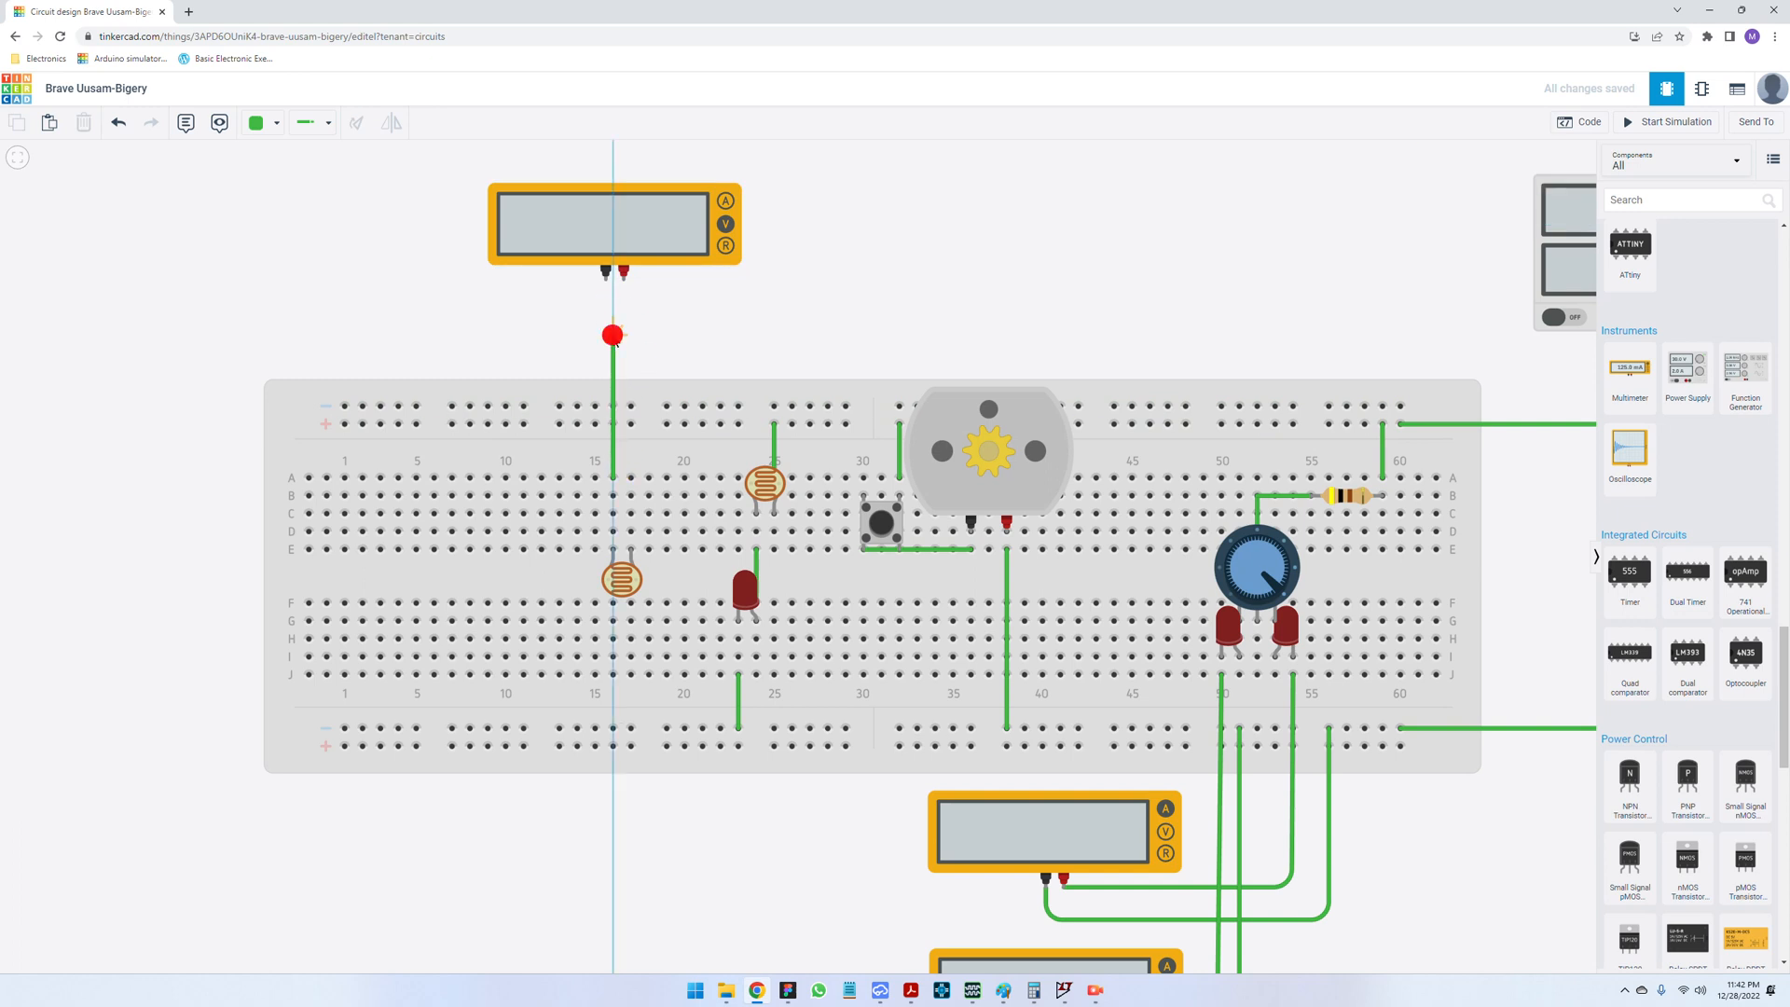
{"action": "left_click", "coordinate": [601, 309]}
{"action": "left_click", "coordinate": [606, 272]}
{"action": "left_click_drag", "start_coordinate": [602, 336], "coordinate": [606, 334]}
{"action": "left_click", "coordinate": [660, 371]}
- Wire A17 to the new multimeter's positive terminal, bending the wire parallel to the negative lead
{"action": "left_click", "coordinate": [631, 477]}
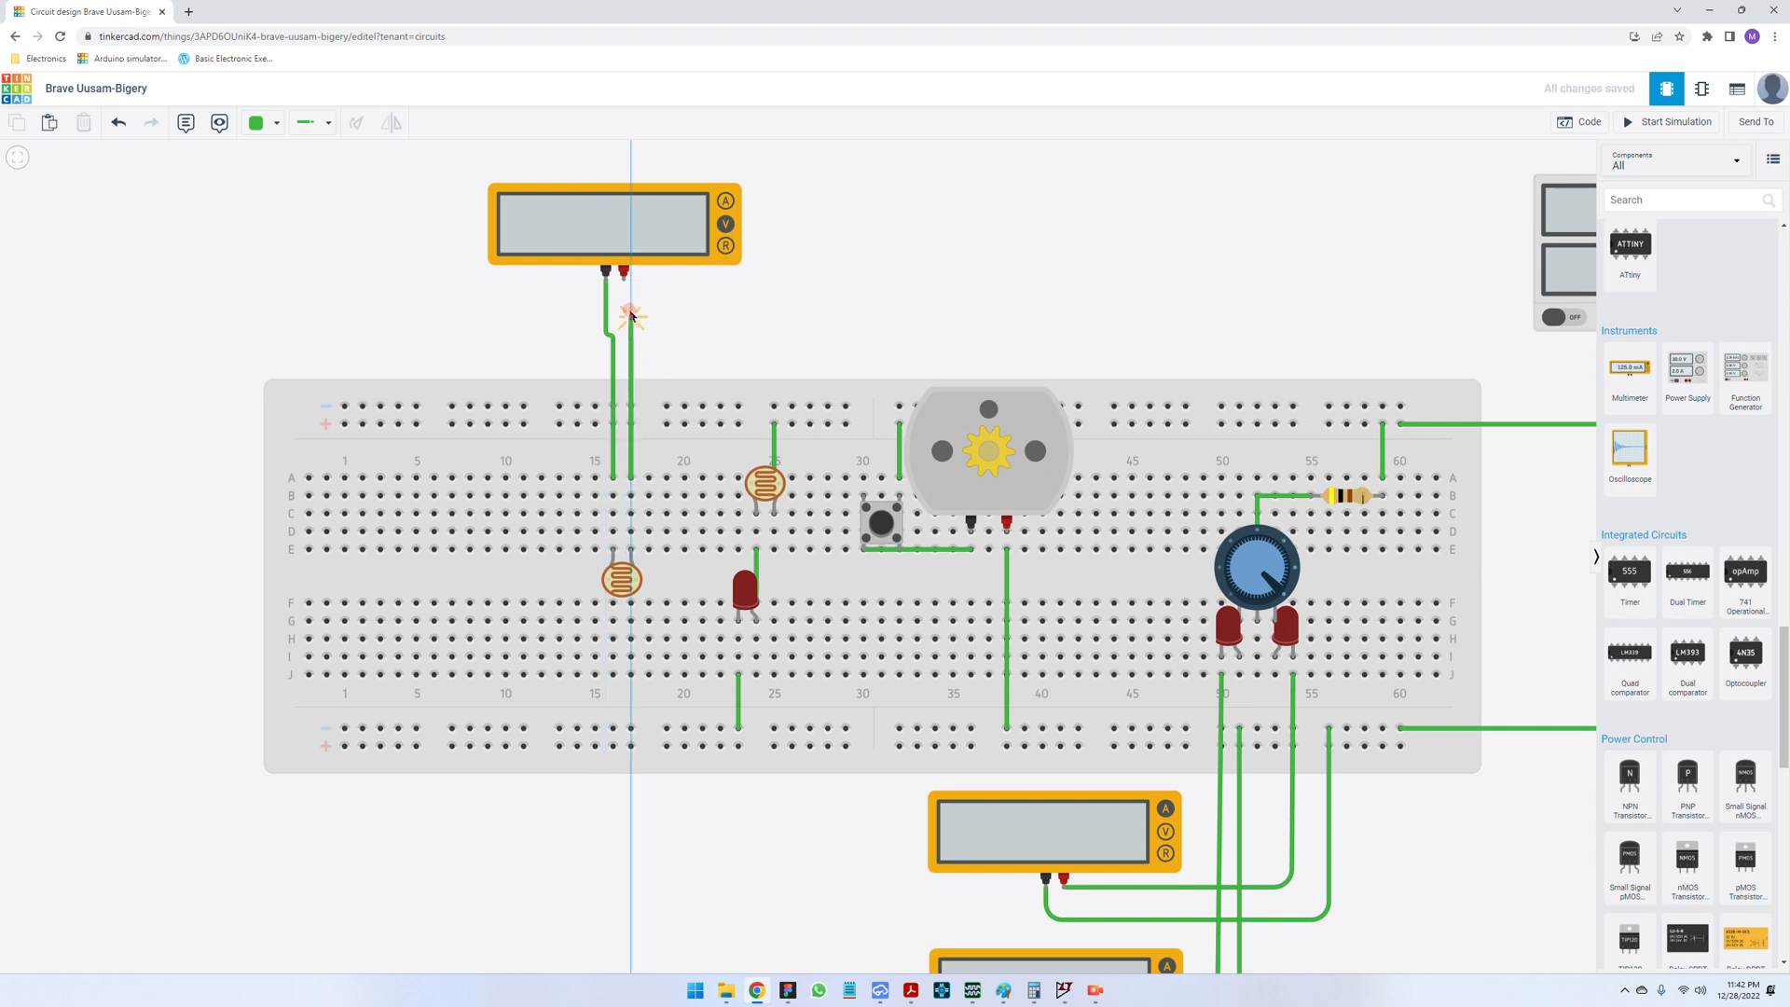
{"action": "left_click", "coordinate": [631, 324]}
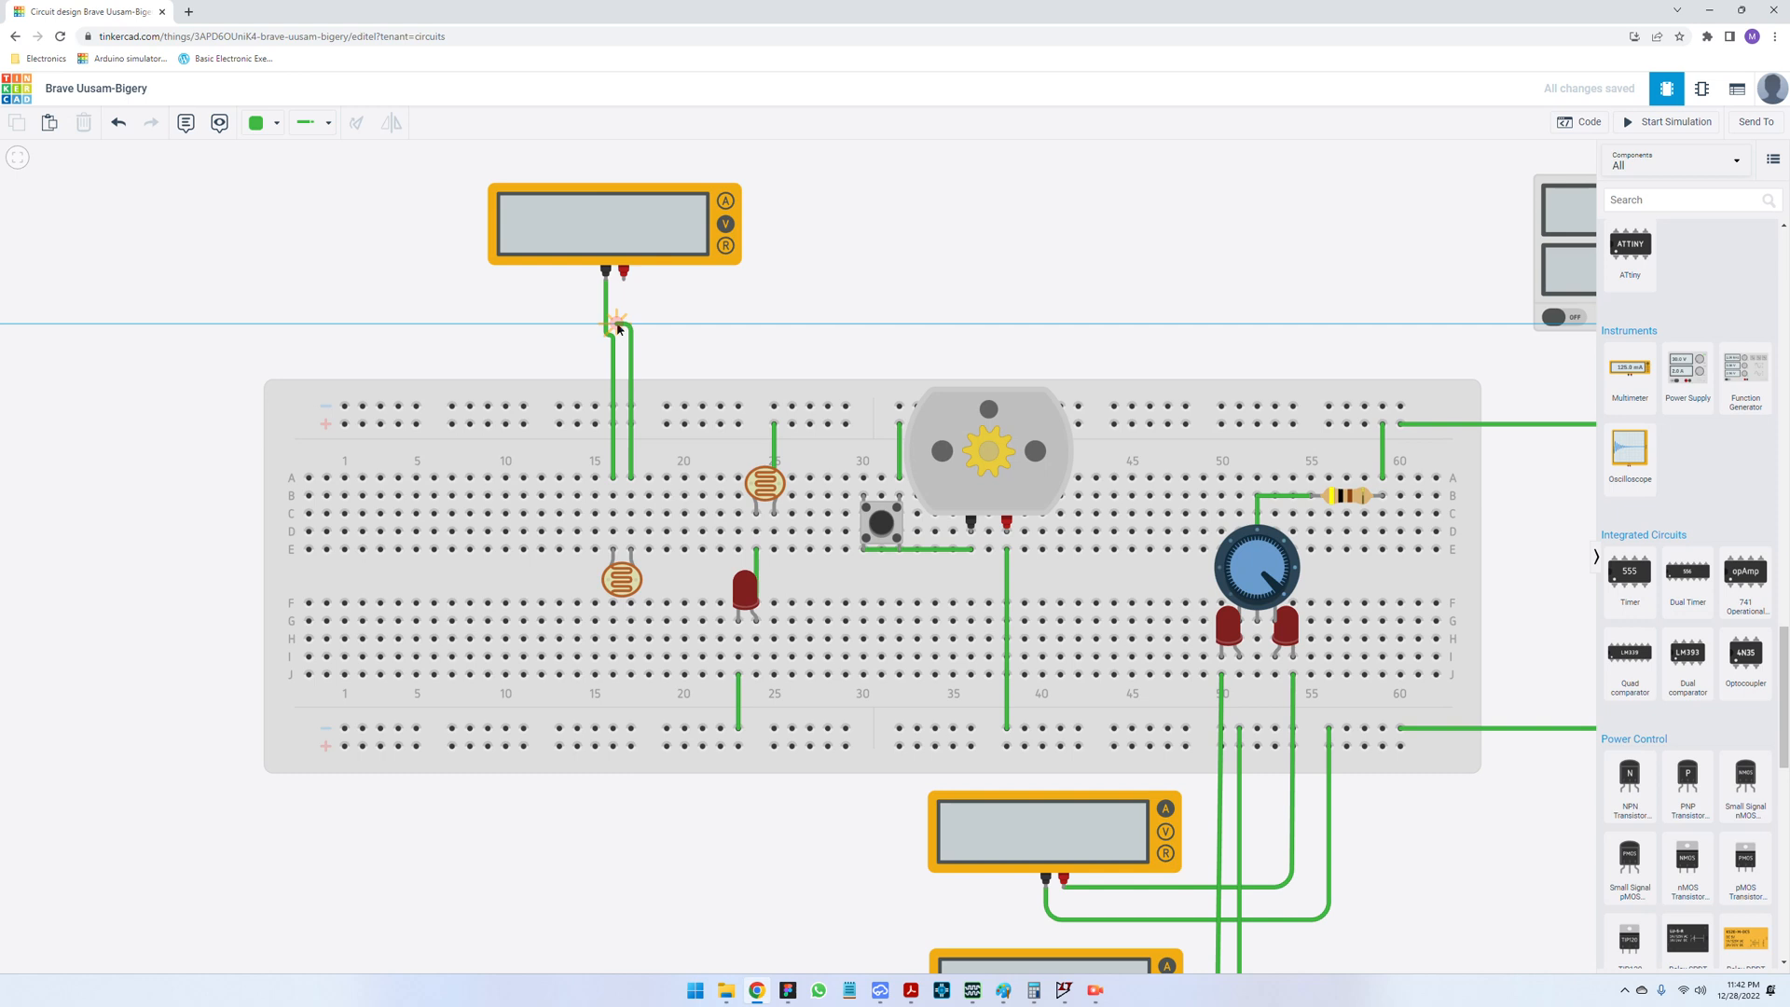
{"action": "left_click", "coordinate": [624, 271]}
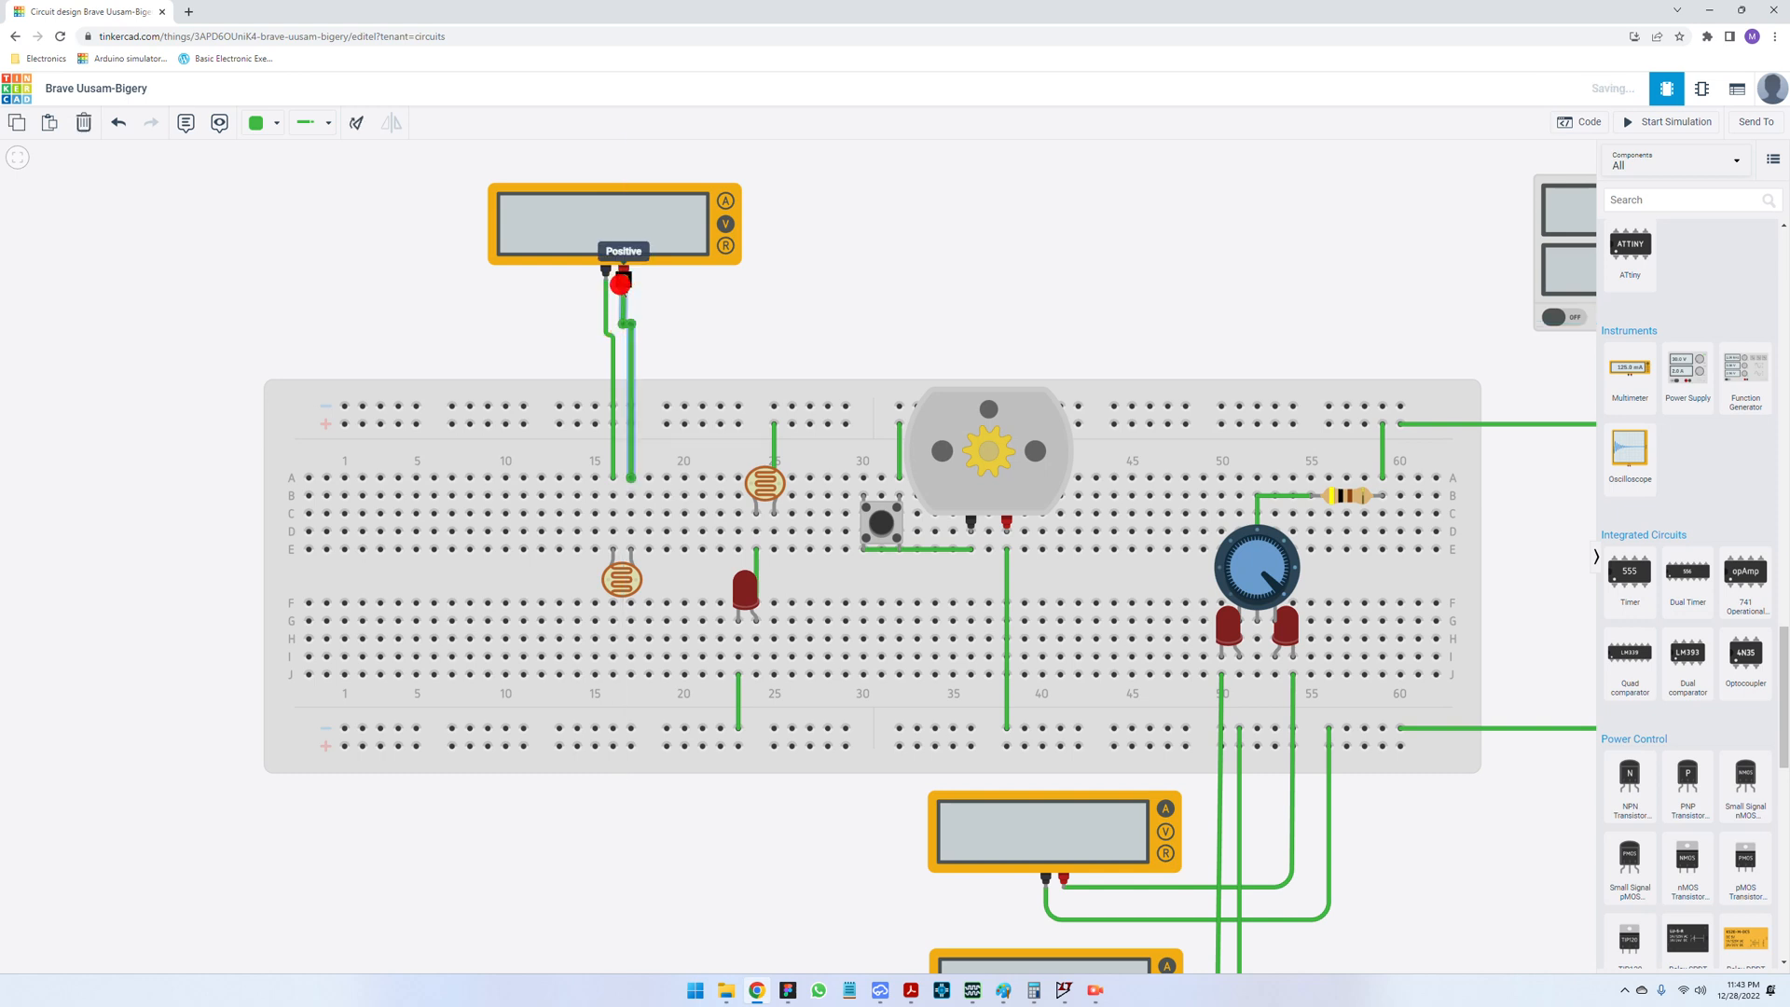
{"action": "left_click_drag", "start_coordinate": [622, 324], "coordinate": [623, 324]}
{"action": "left_click", "coordinate": [709, 320]}
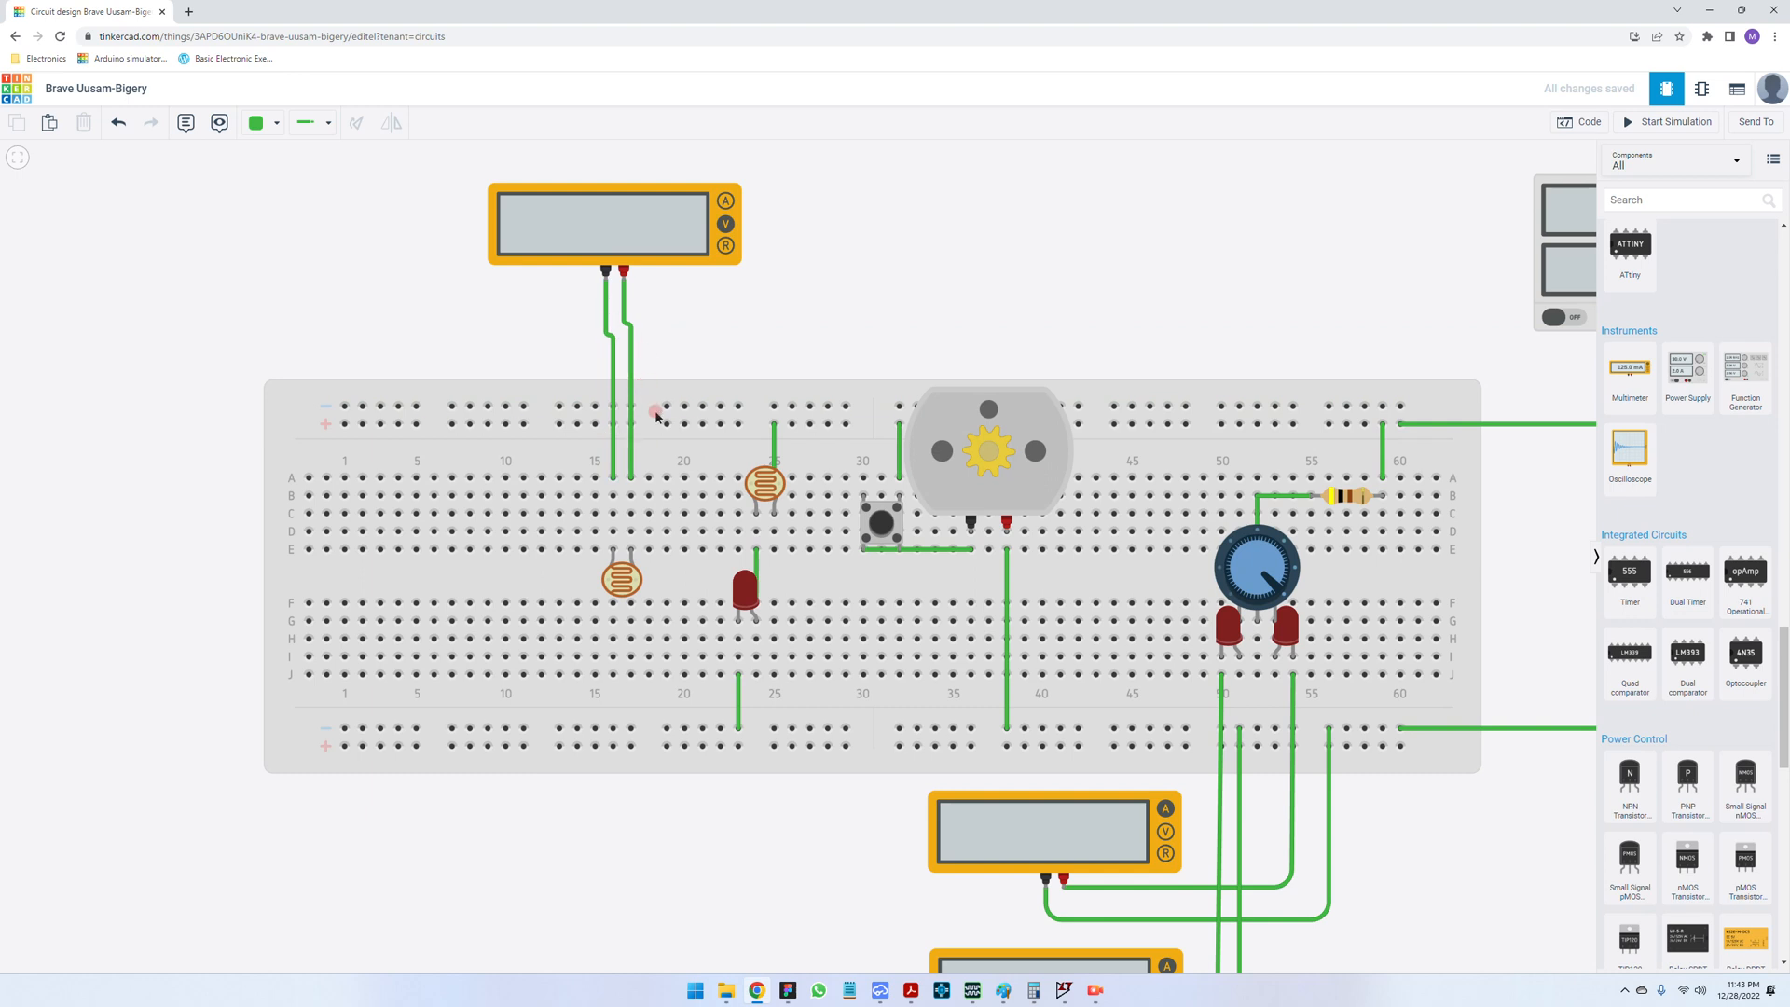
- Set the new multimeter's mode to Resistance, keeping it aligned above its two leads
{"action": "left_click", "coordinate": [670, 237]}
{"action": "left_click", "coordinate": [1512, 211]}
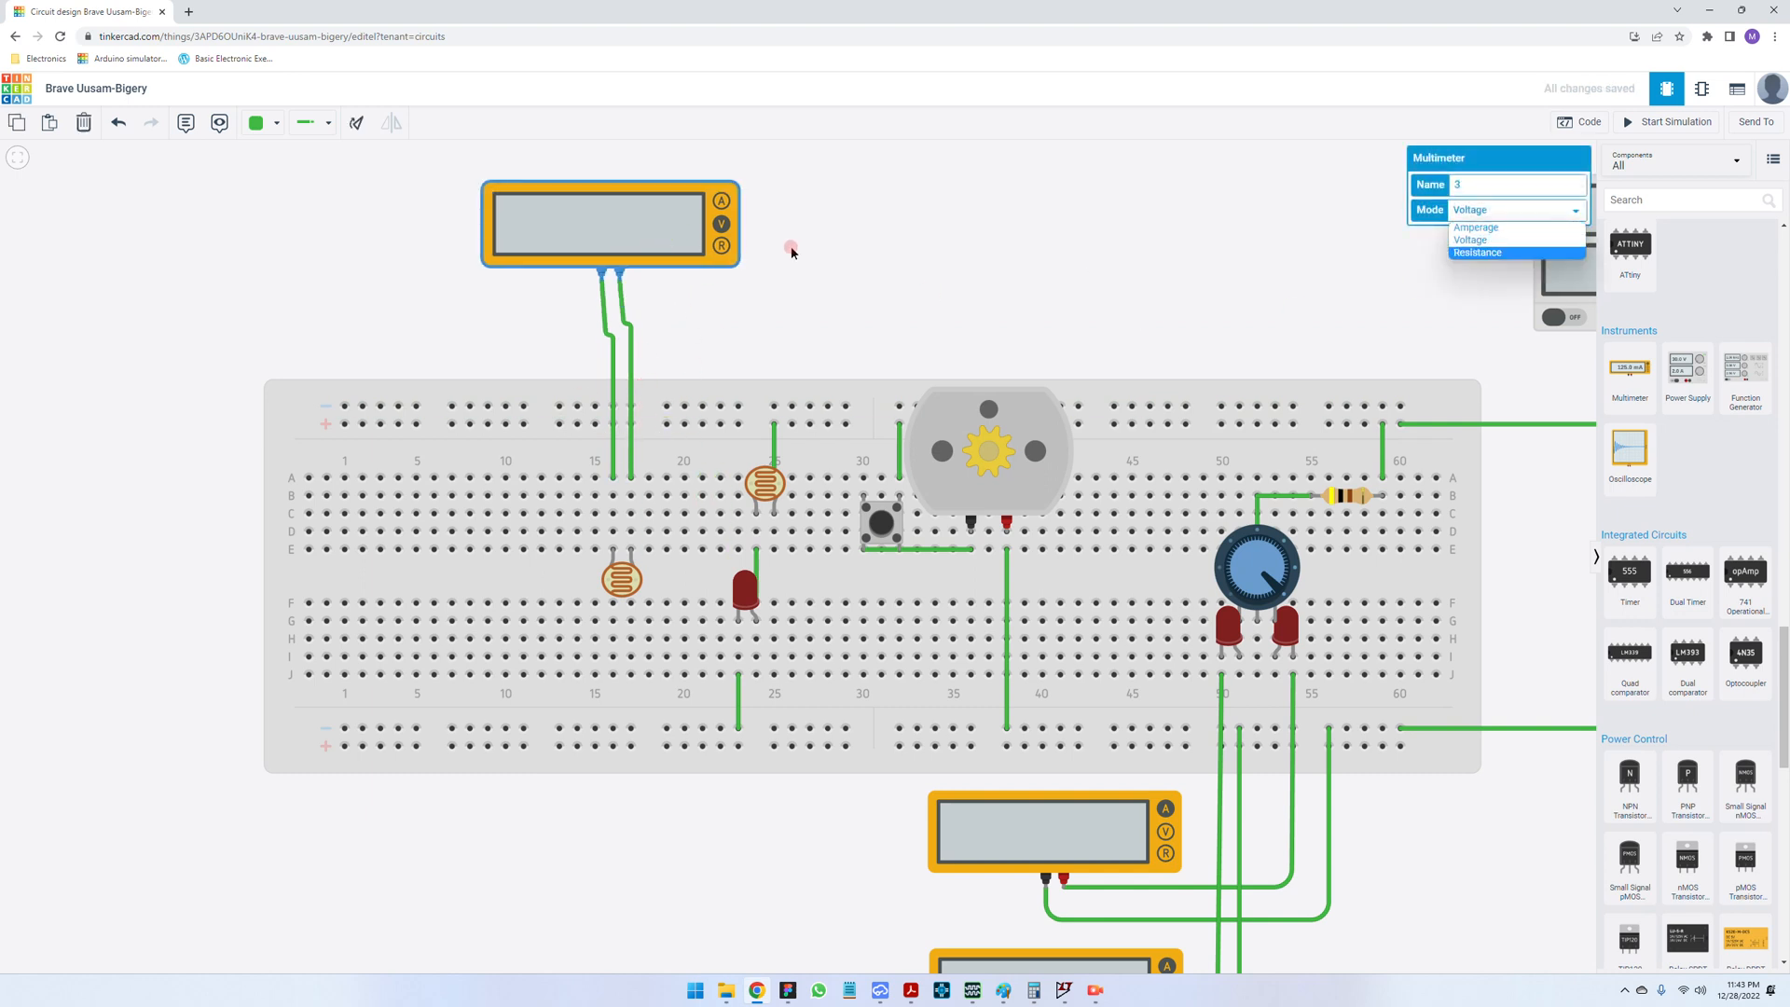
{"action": "left_click_drag", "start_coordinate": [708, 262], "coordinate": [714, 263]}
{"action": "left_click", "coordinate": [1499, 209]}
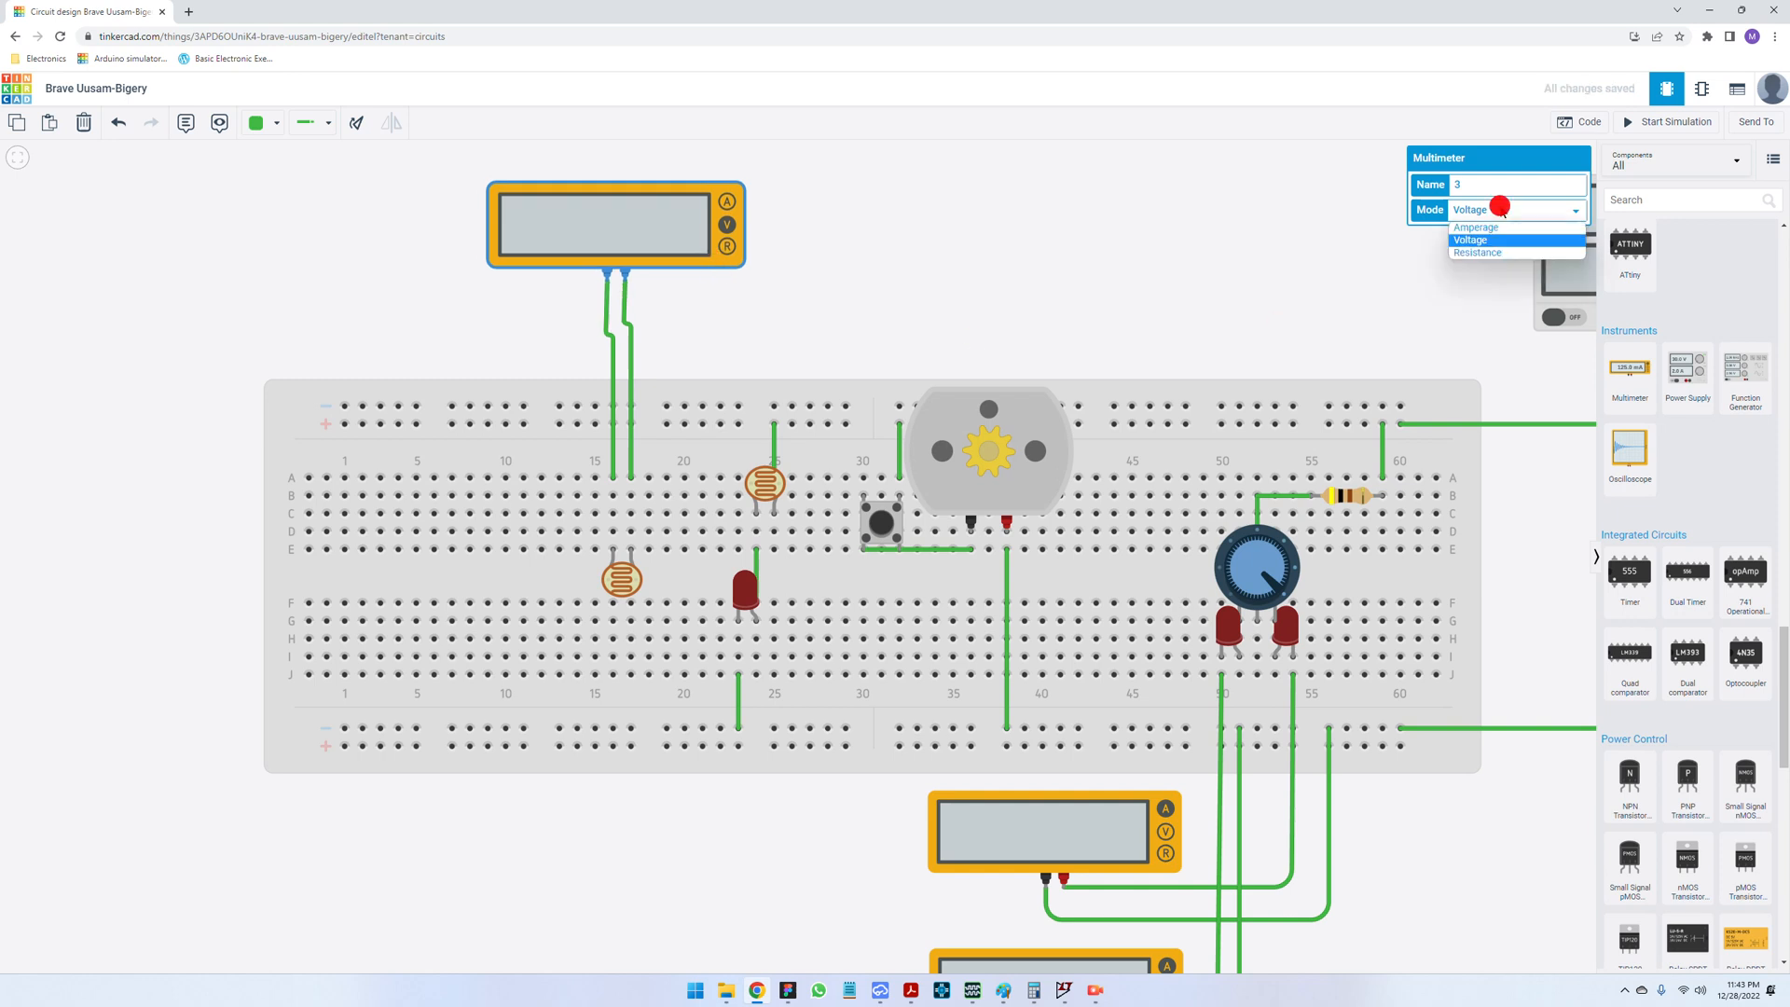
{"action": "left_click", "coordinate": [1484, 254]}
{"action": "left_click", "coordinate": [1104, 316]}
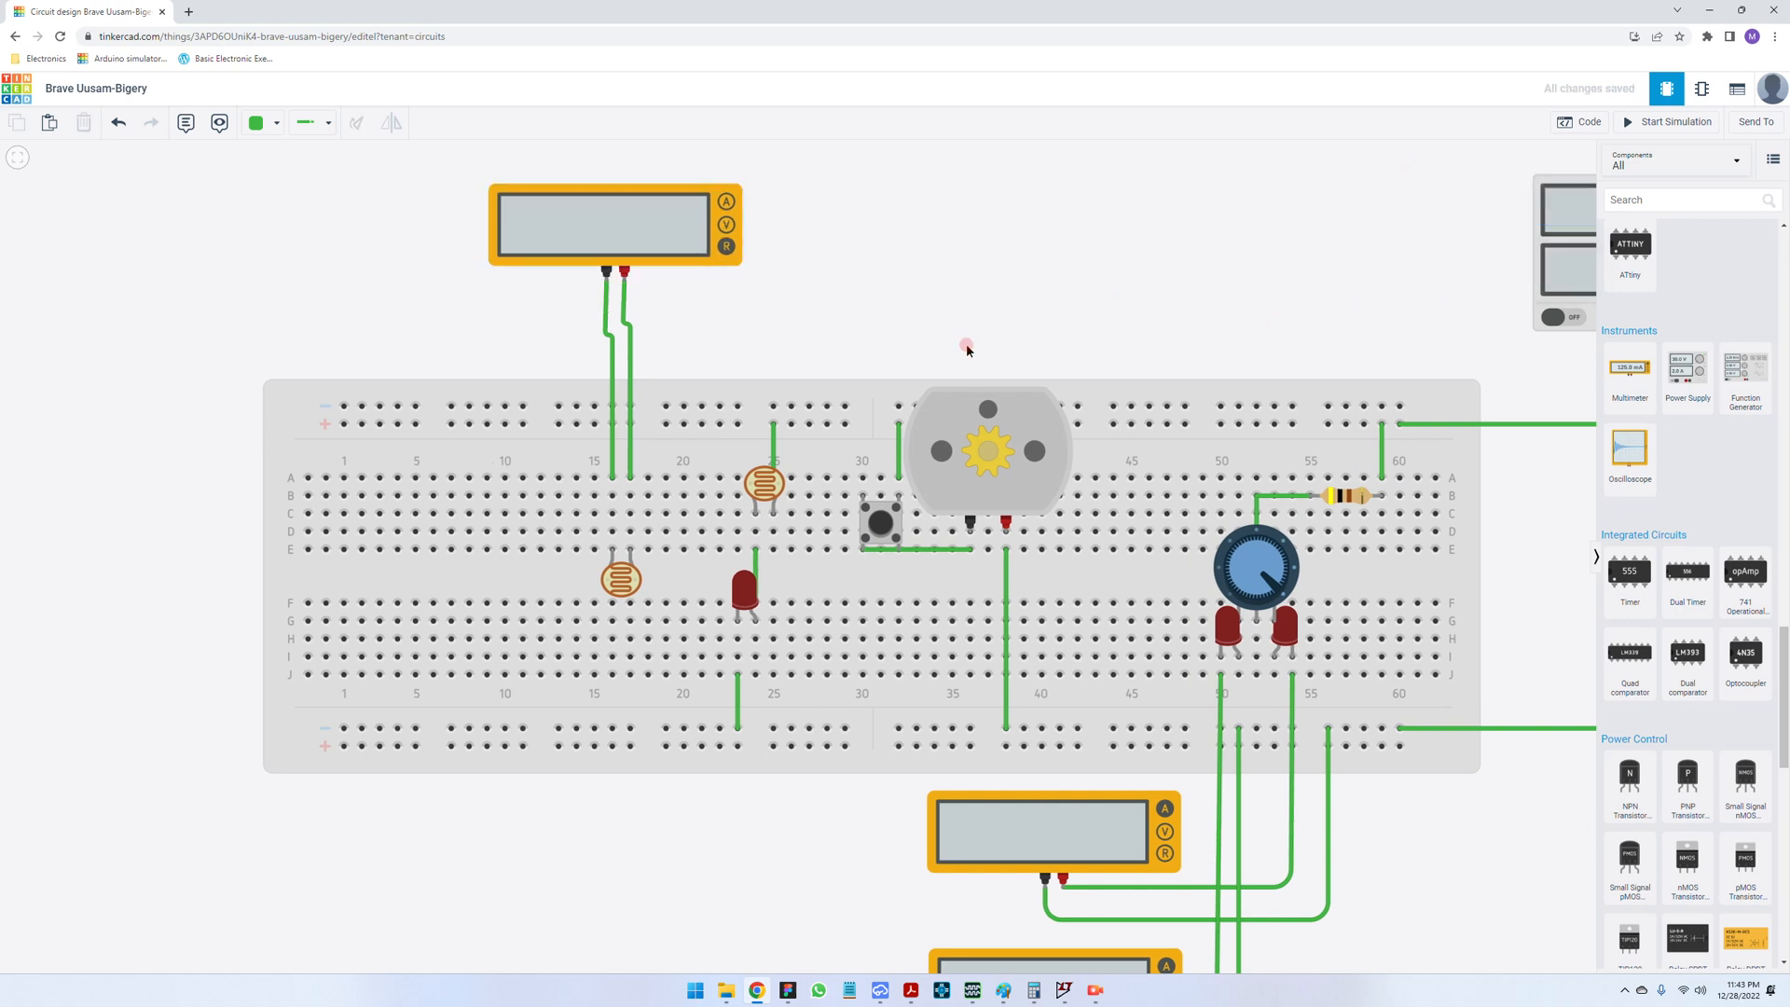
- Run the simulation and raise the second photoresistor's light level from dark to full brightness, reading its resistance on the multimeter
{"action": "left_click", "coordinate": [1669, 122]}
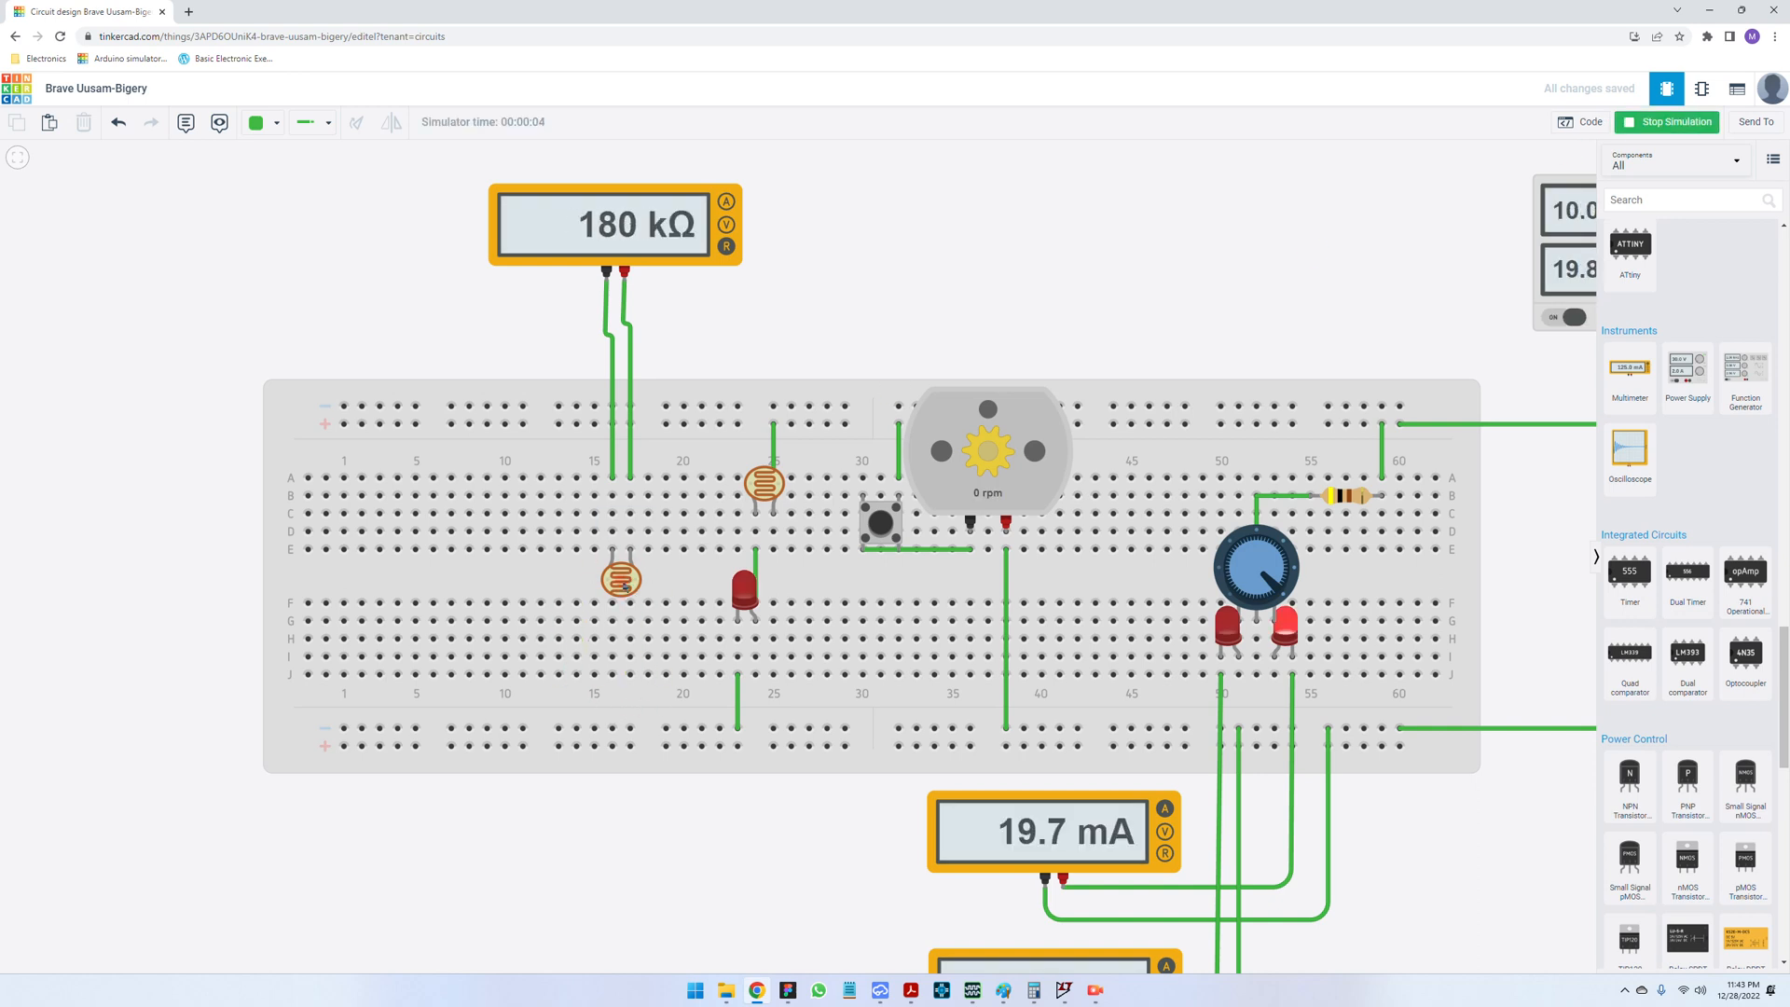
{"action": "left_click", "coordinate": [623, 581]}
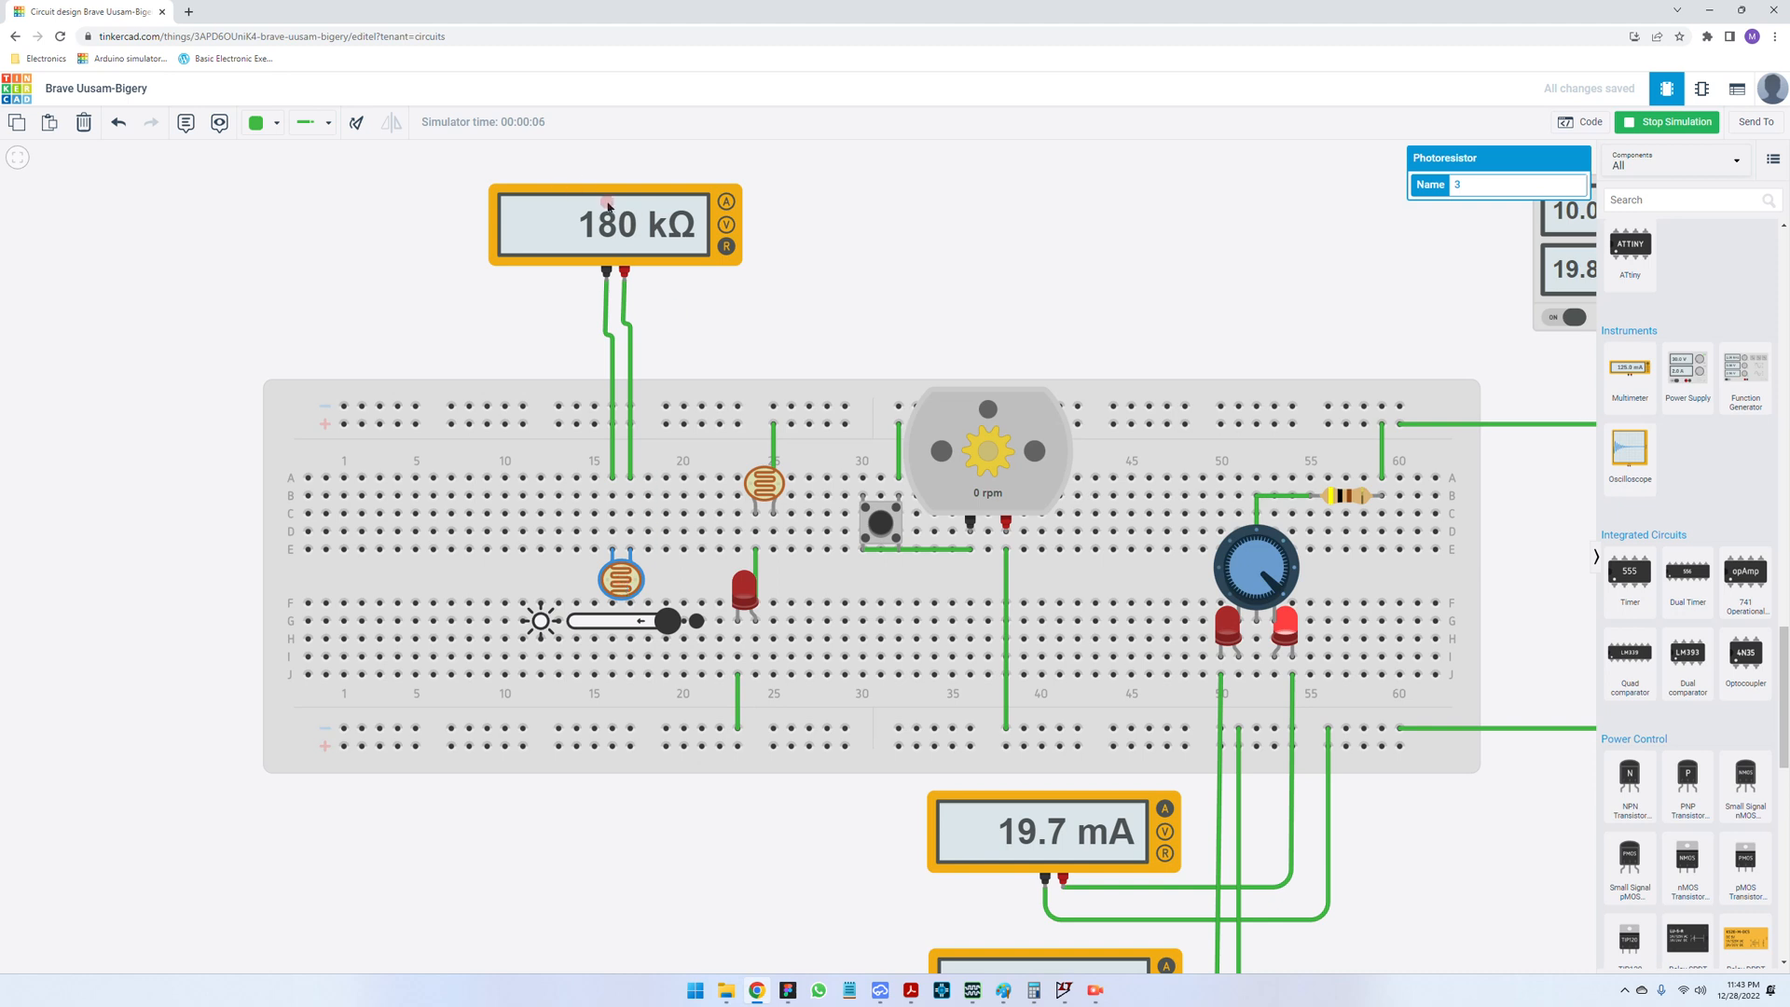
{"action": "left_click_drag", "start_coordinate": [666, 630], "coordinate": [640, 634]}
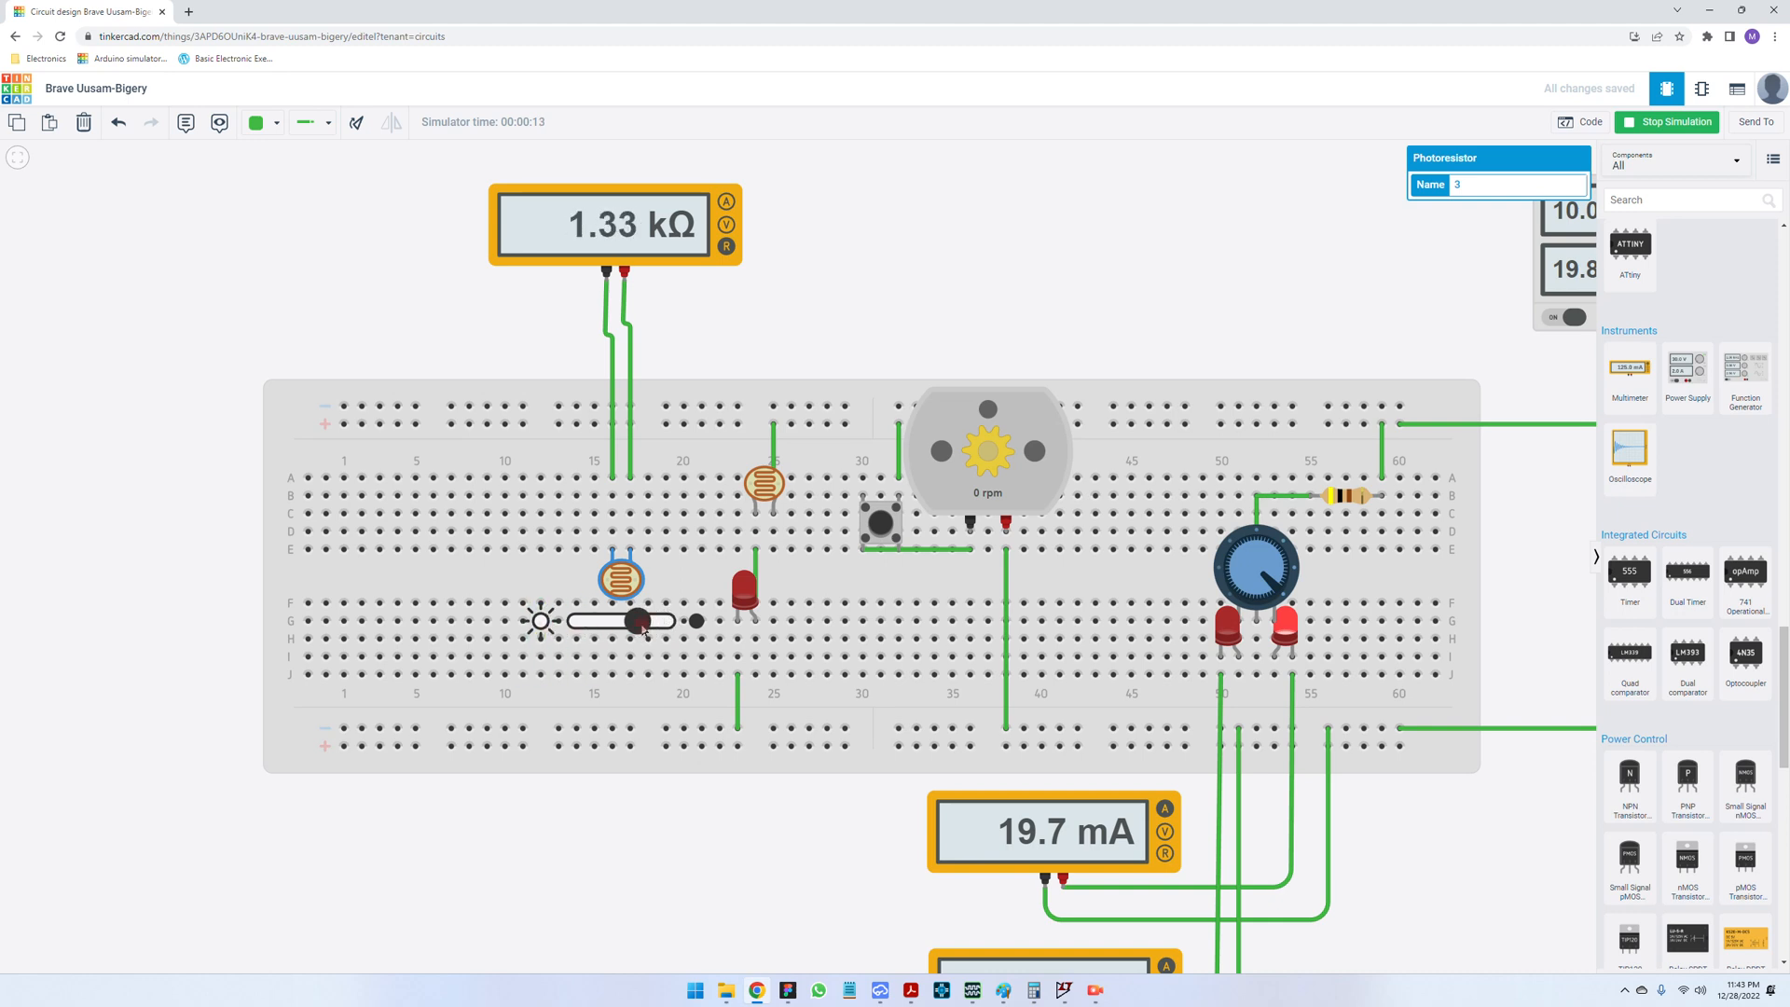
{"action": "left_click_drag", "start_coordinate": [640, 630], "coordinate": [575, 623]}
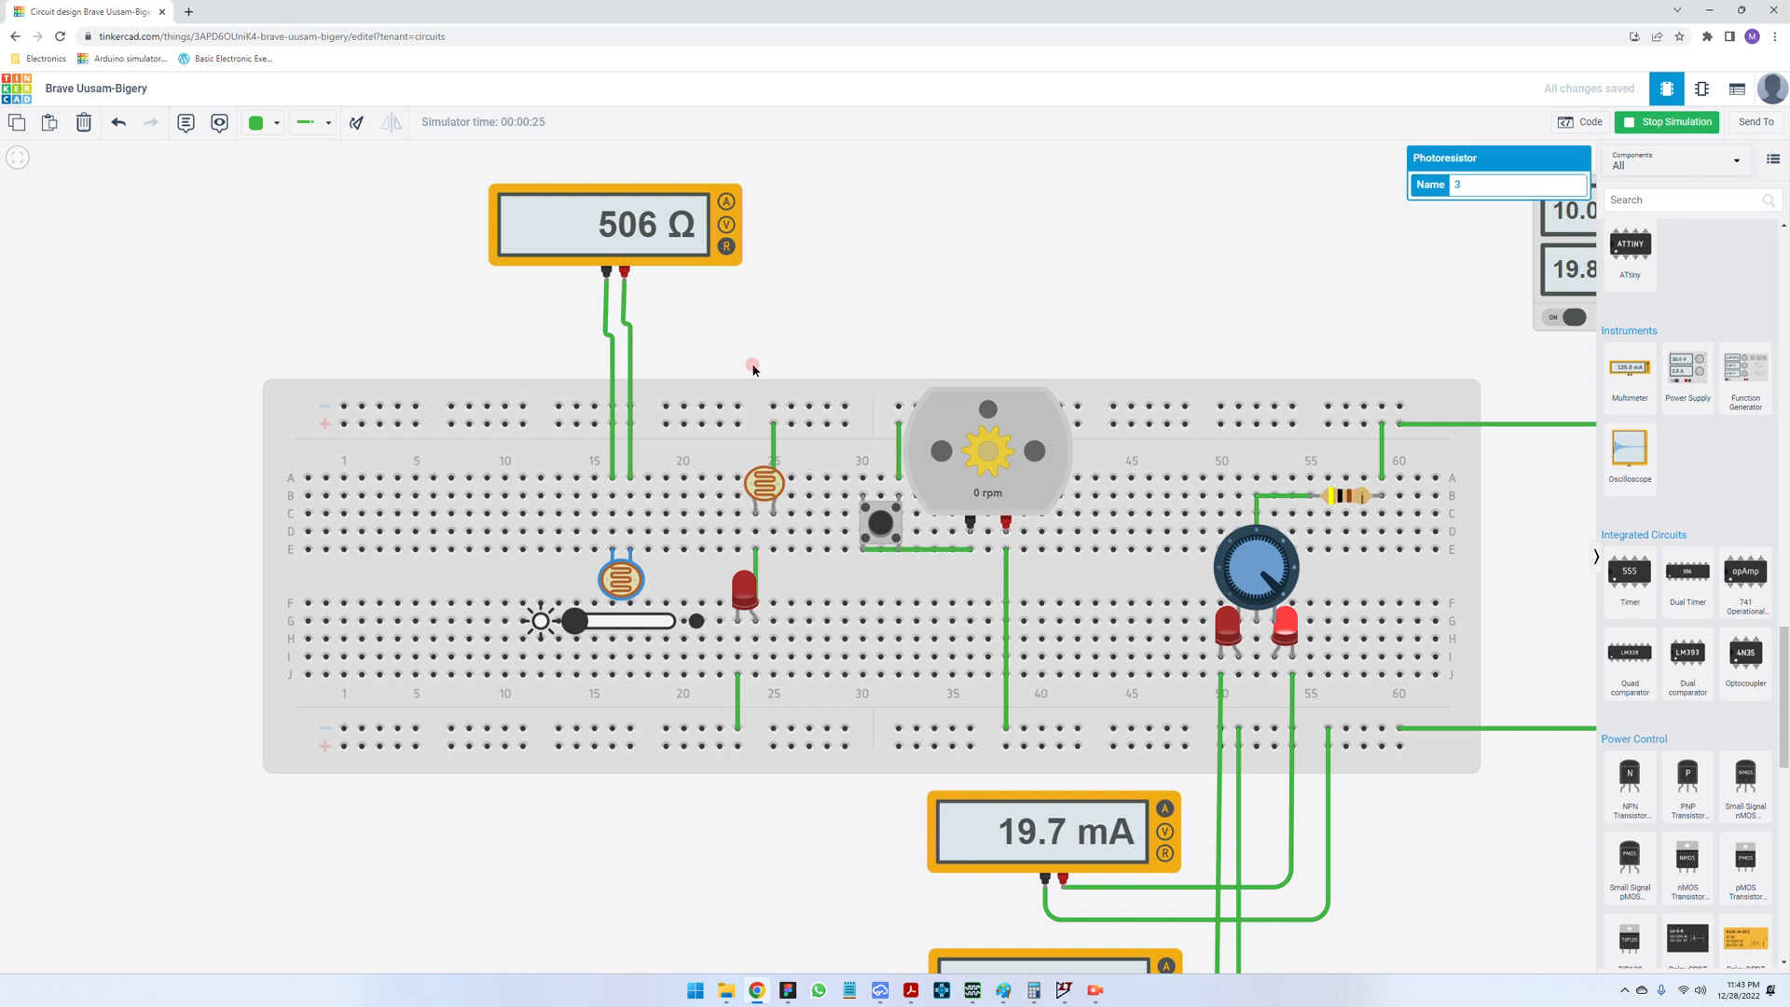
{"action": "scroll", "coordinate": [725, 300], "scroll_direction": "down", "scroll_amount": 3}
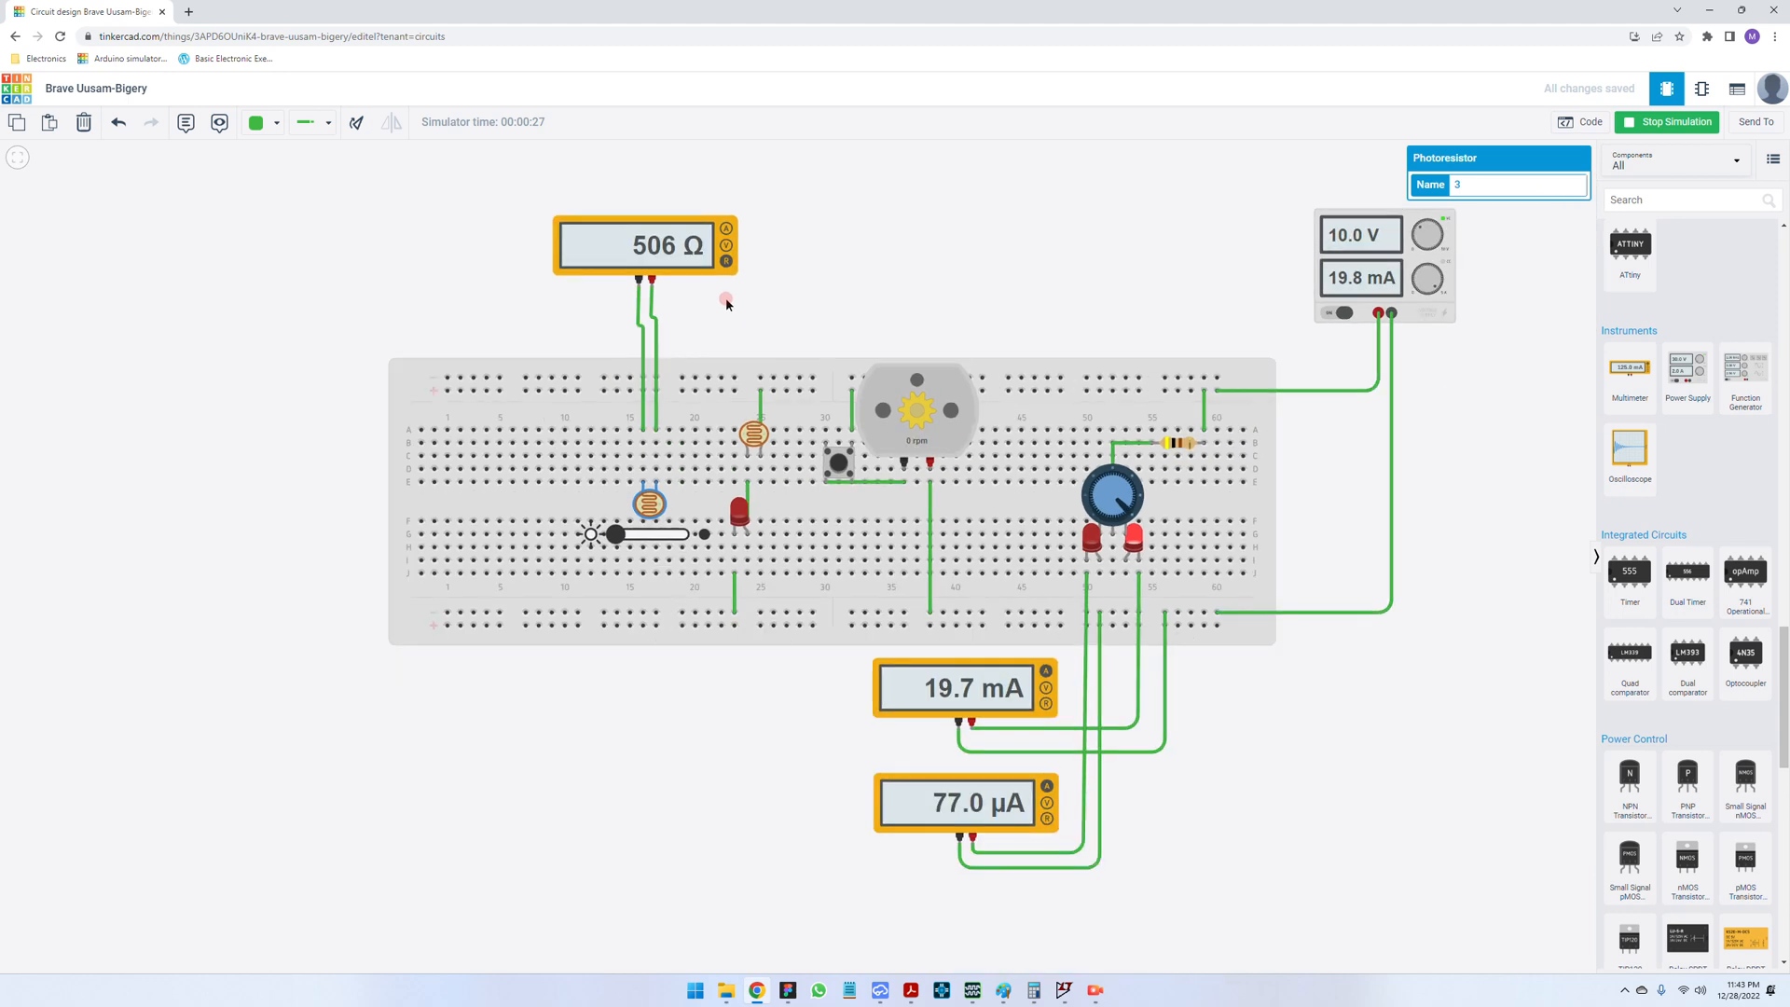
{"action": "scroll", "coordinate": [722, 213], "scroll_direction": "up", "scroll_amount": 1}
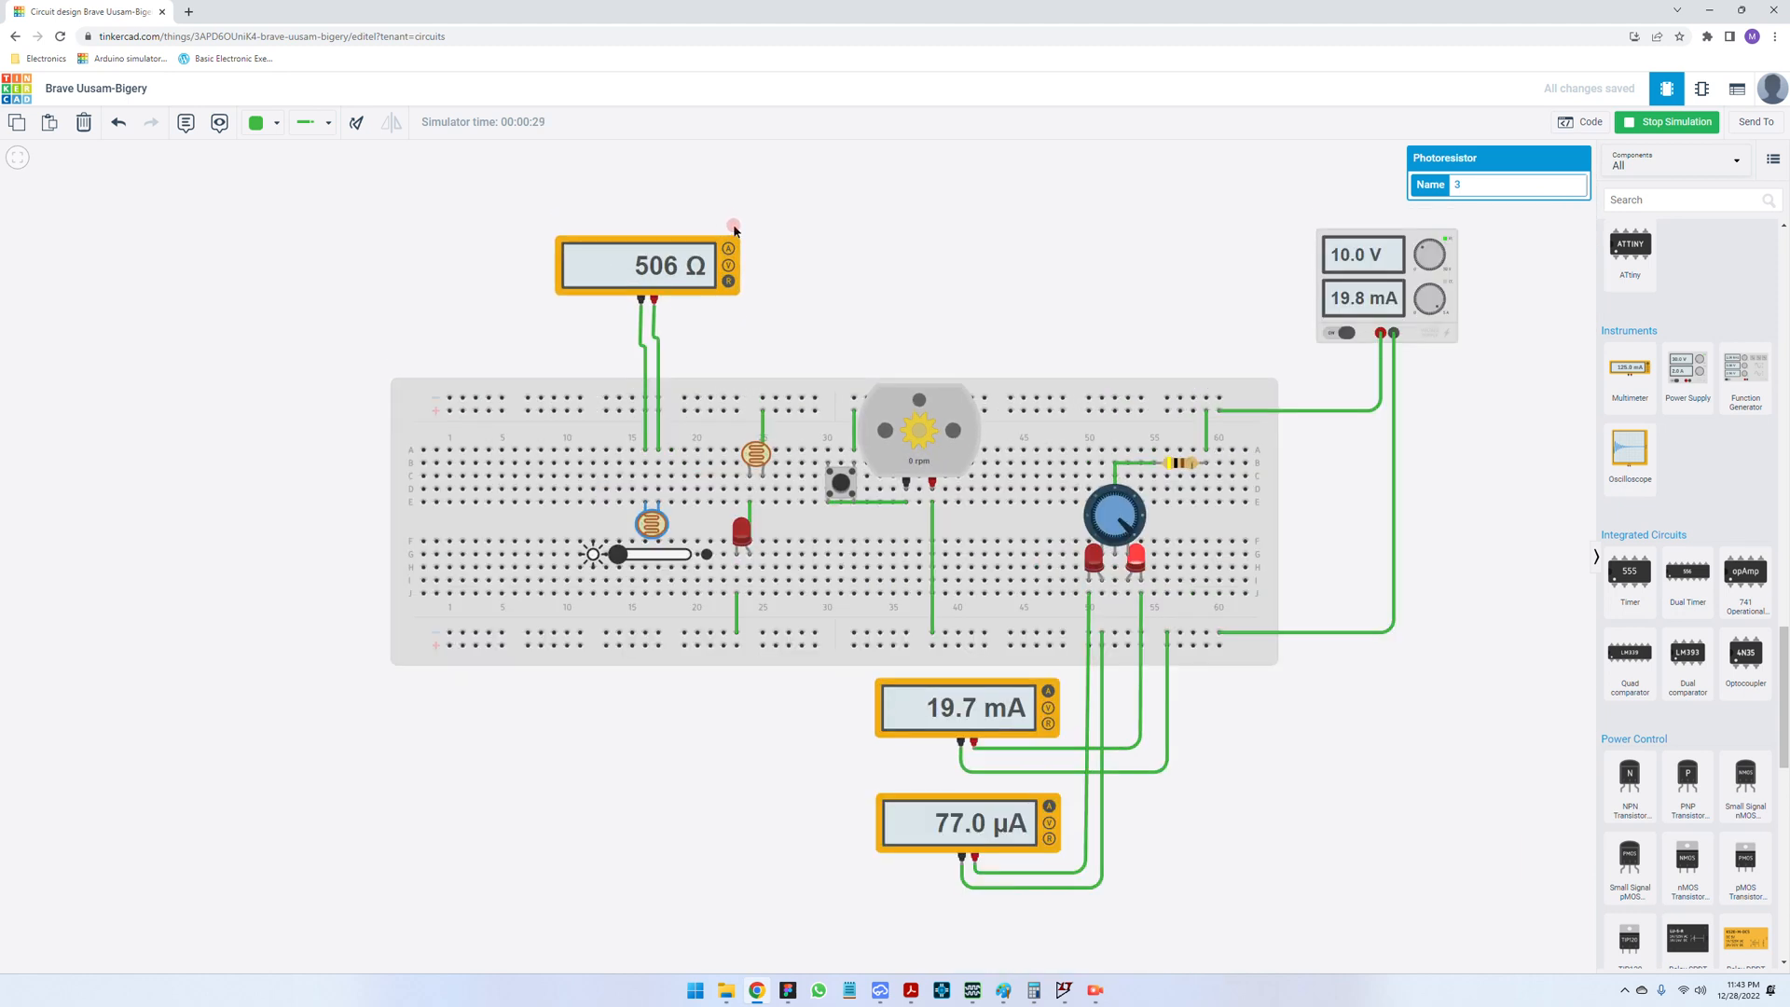